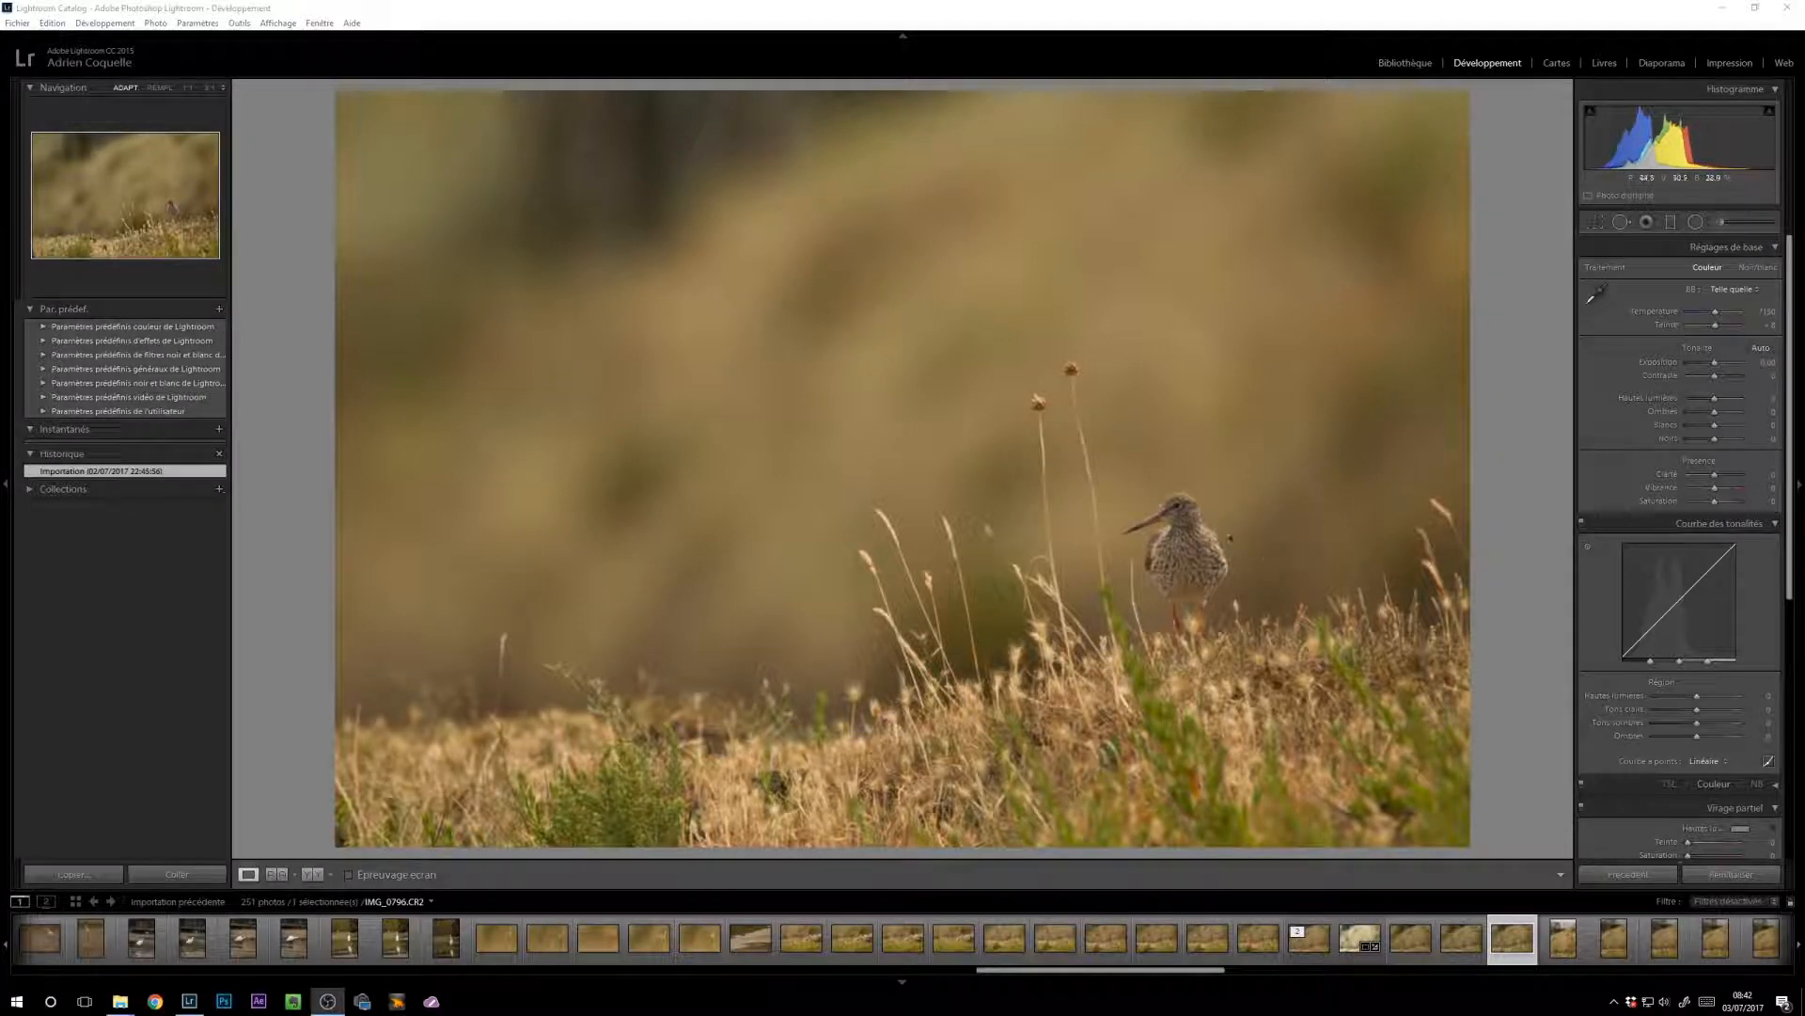
Step: Open the bird photo IMG_0796.CR2 for editing in Adobe Photoshop CC 2017
click(1241, 567)
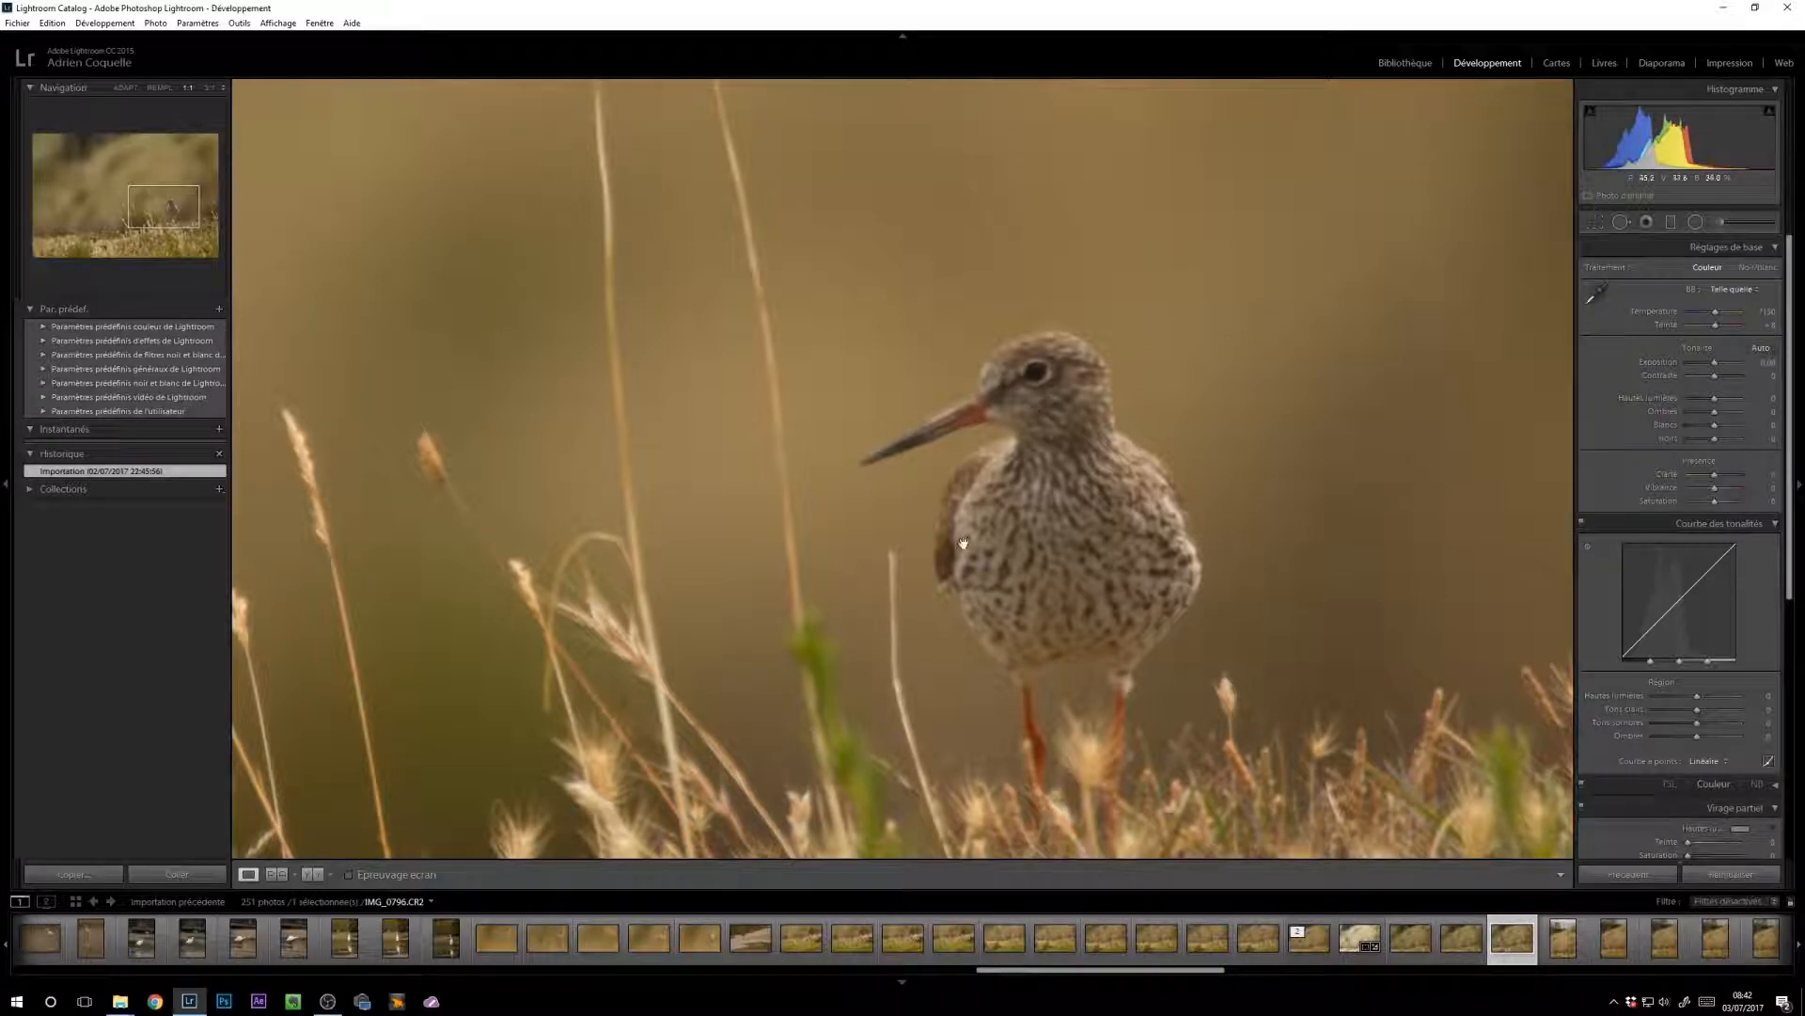
click(1014, 499)
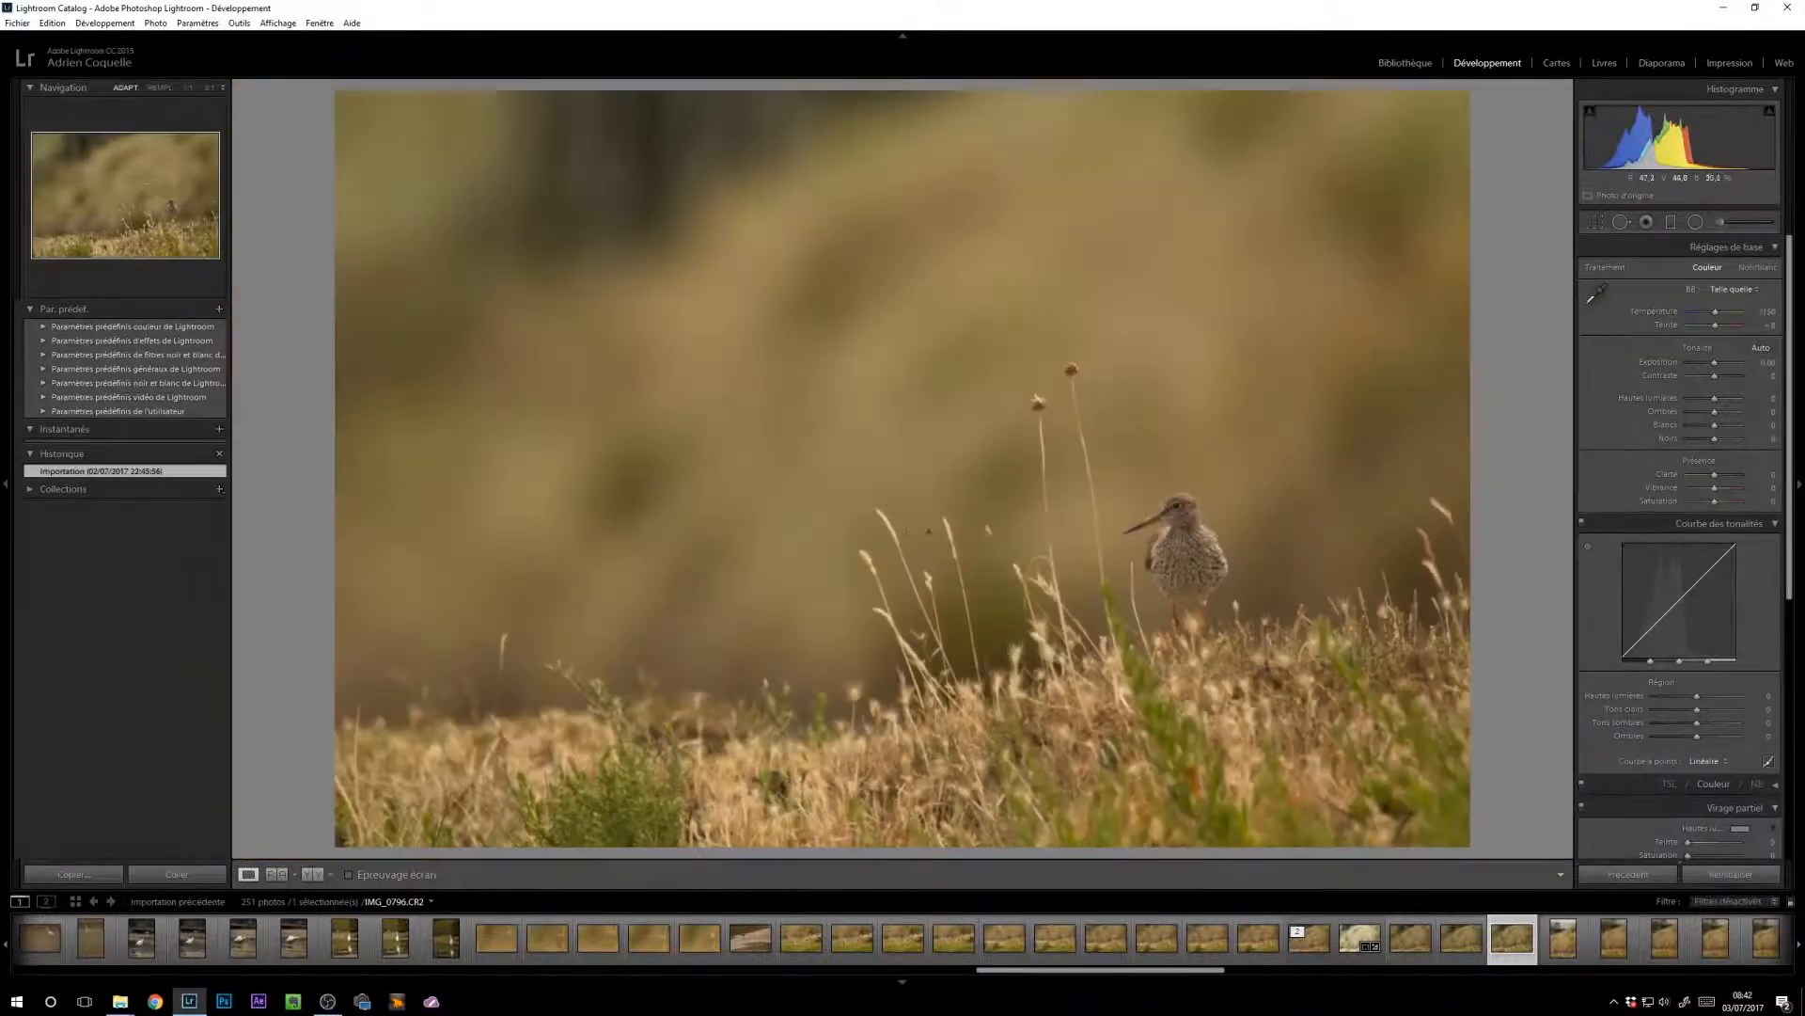
right_click(928, 403)
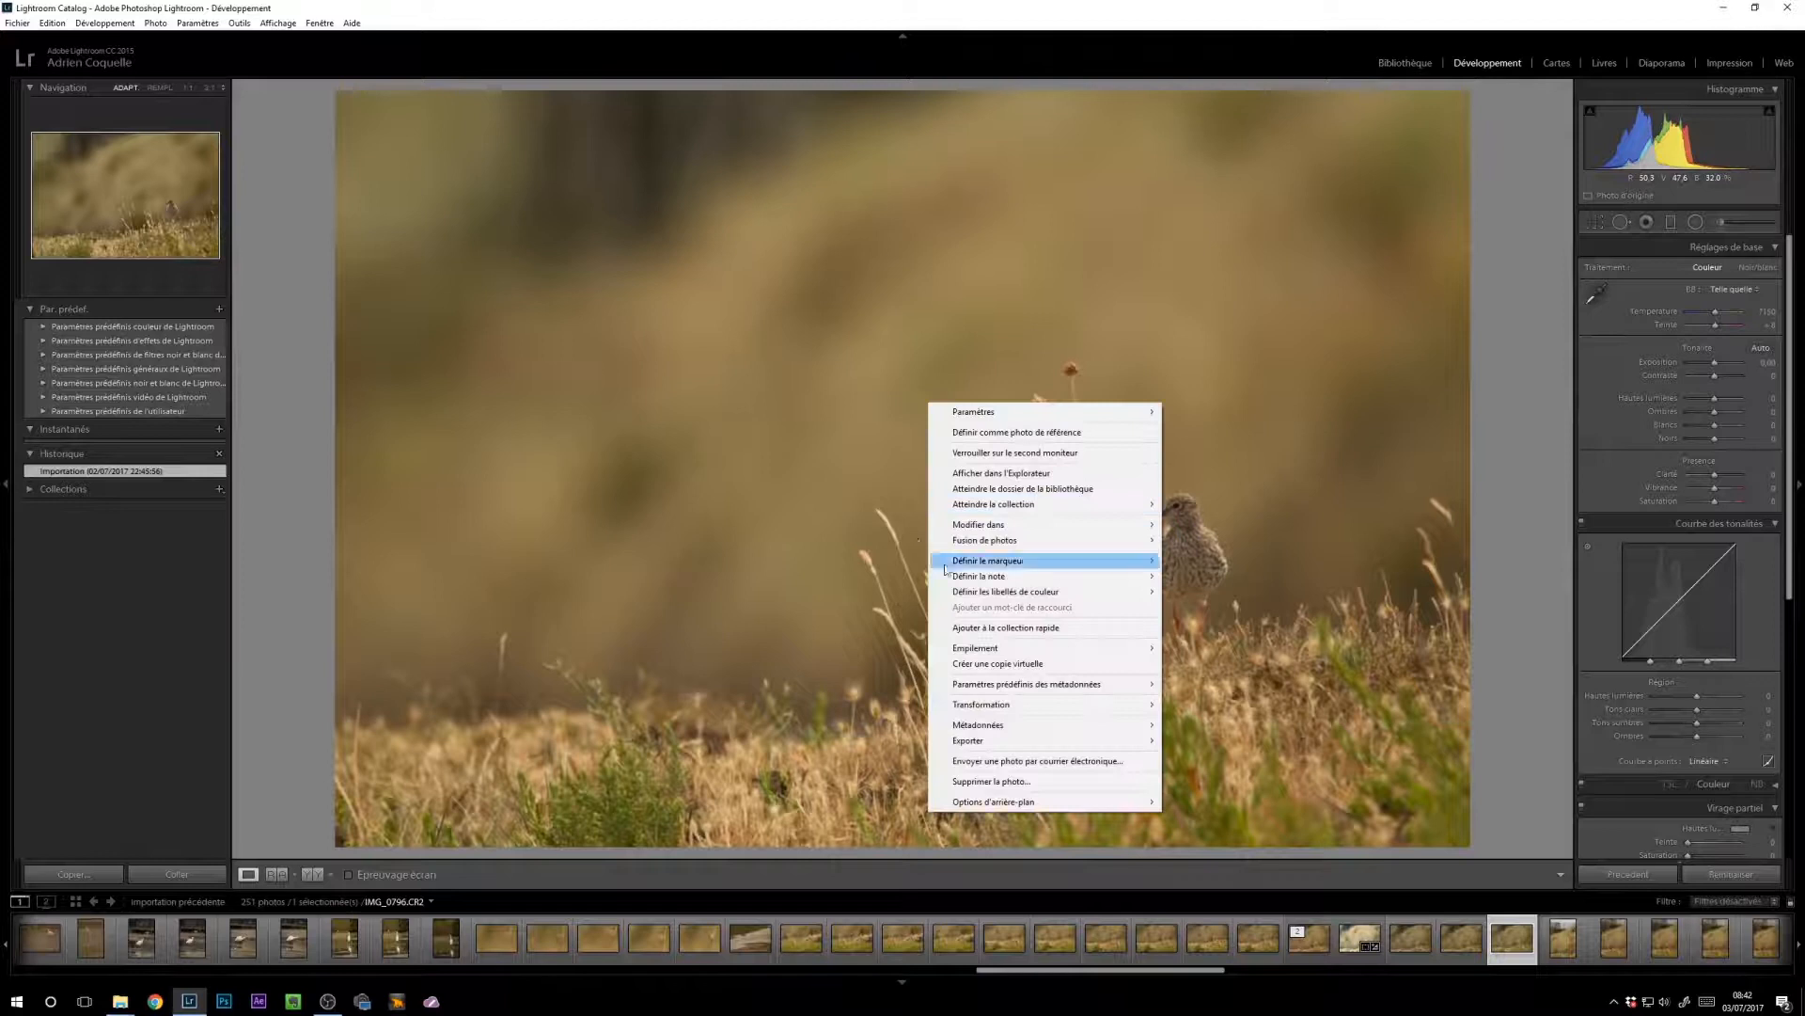
mouse_move(1013, 531)
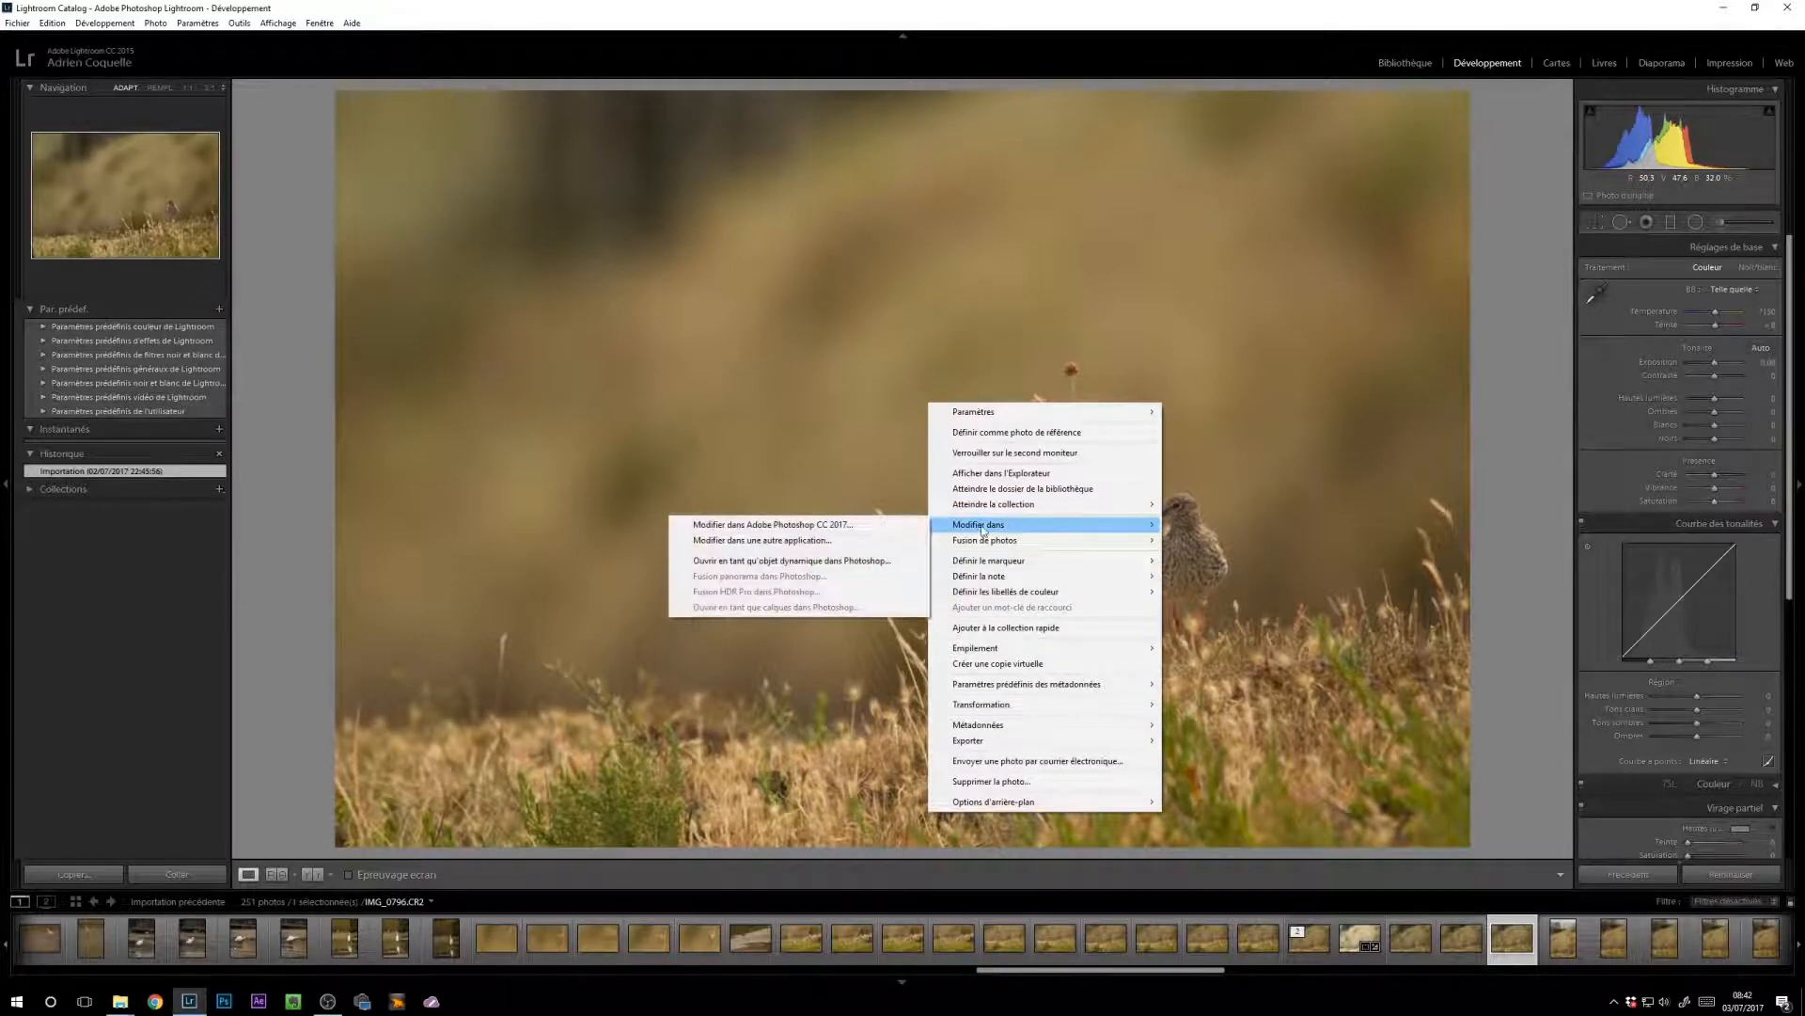
click(882, 530)
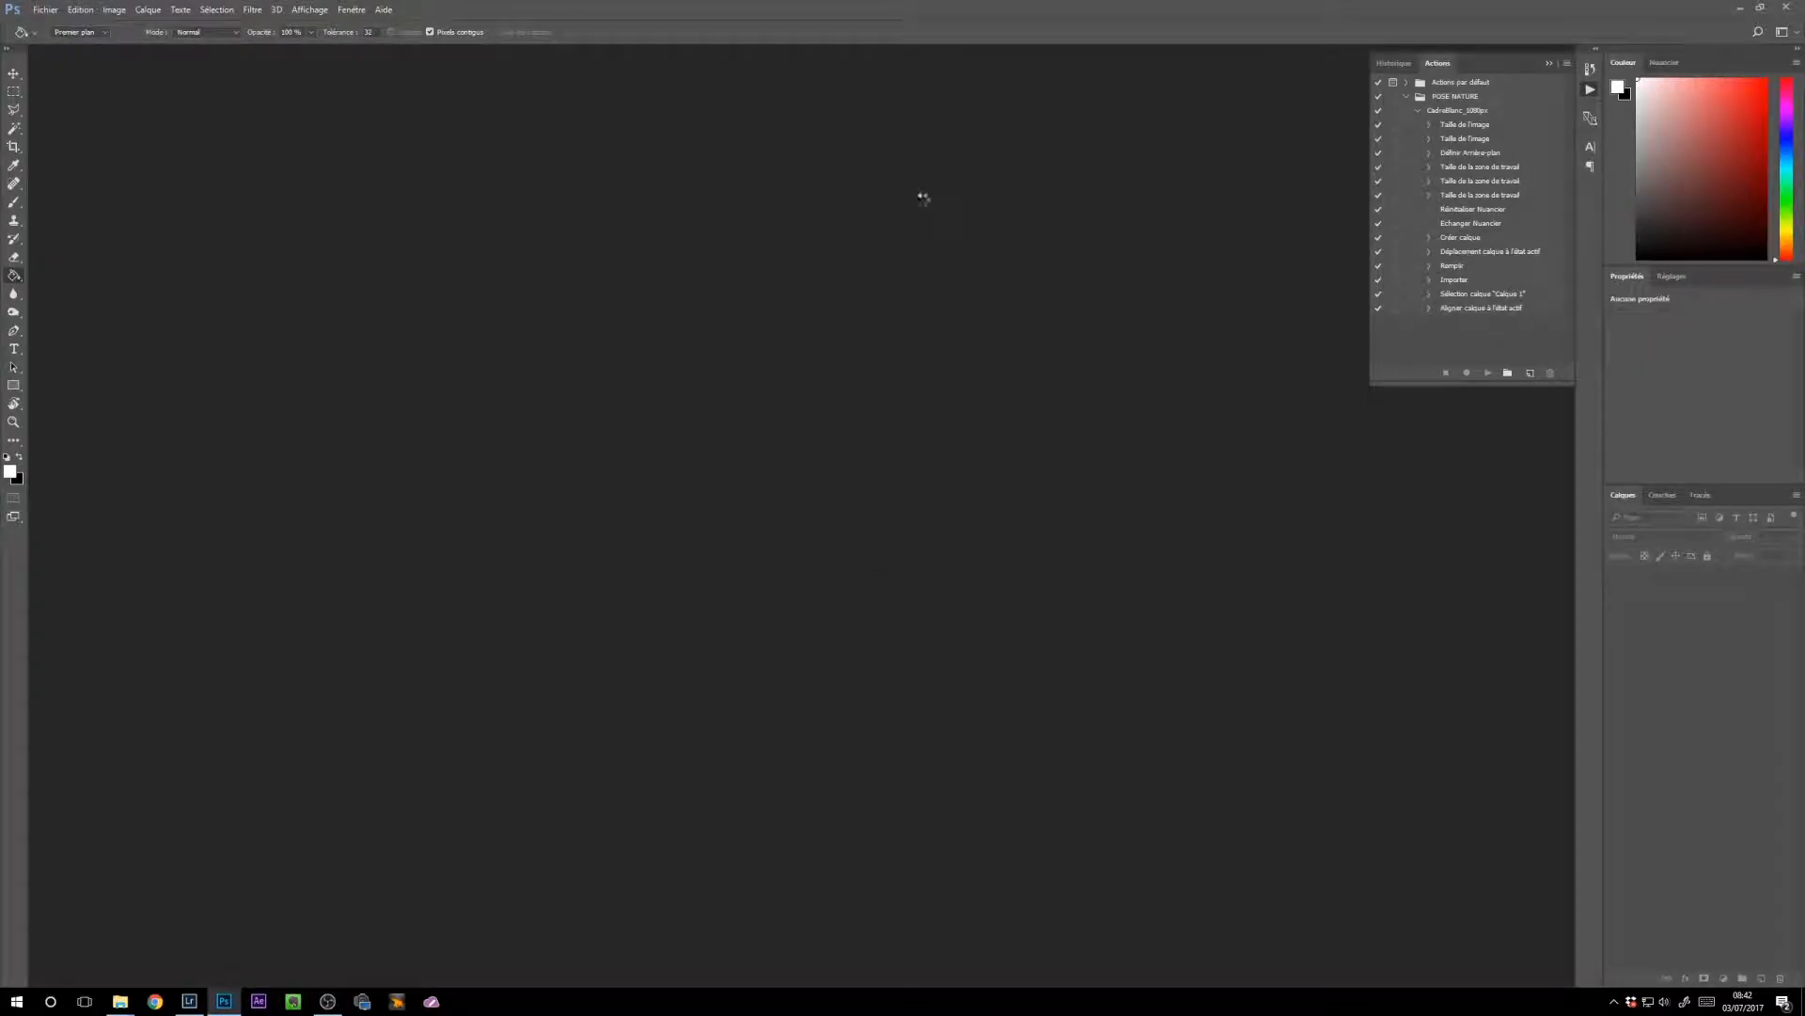
Step: Collapse the Actions panel and load the photo with its embedded ProPhoto RGB profile preserved
click(1549, 64)
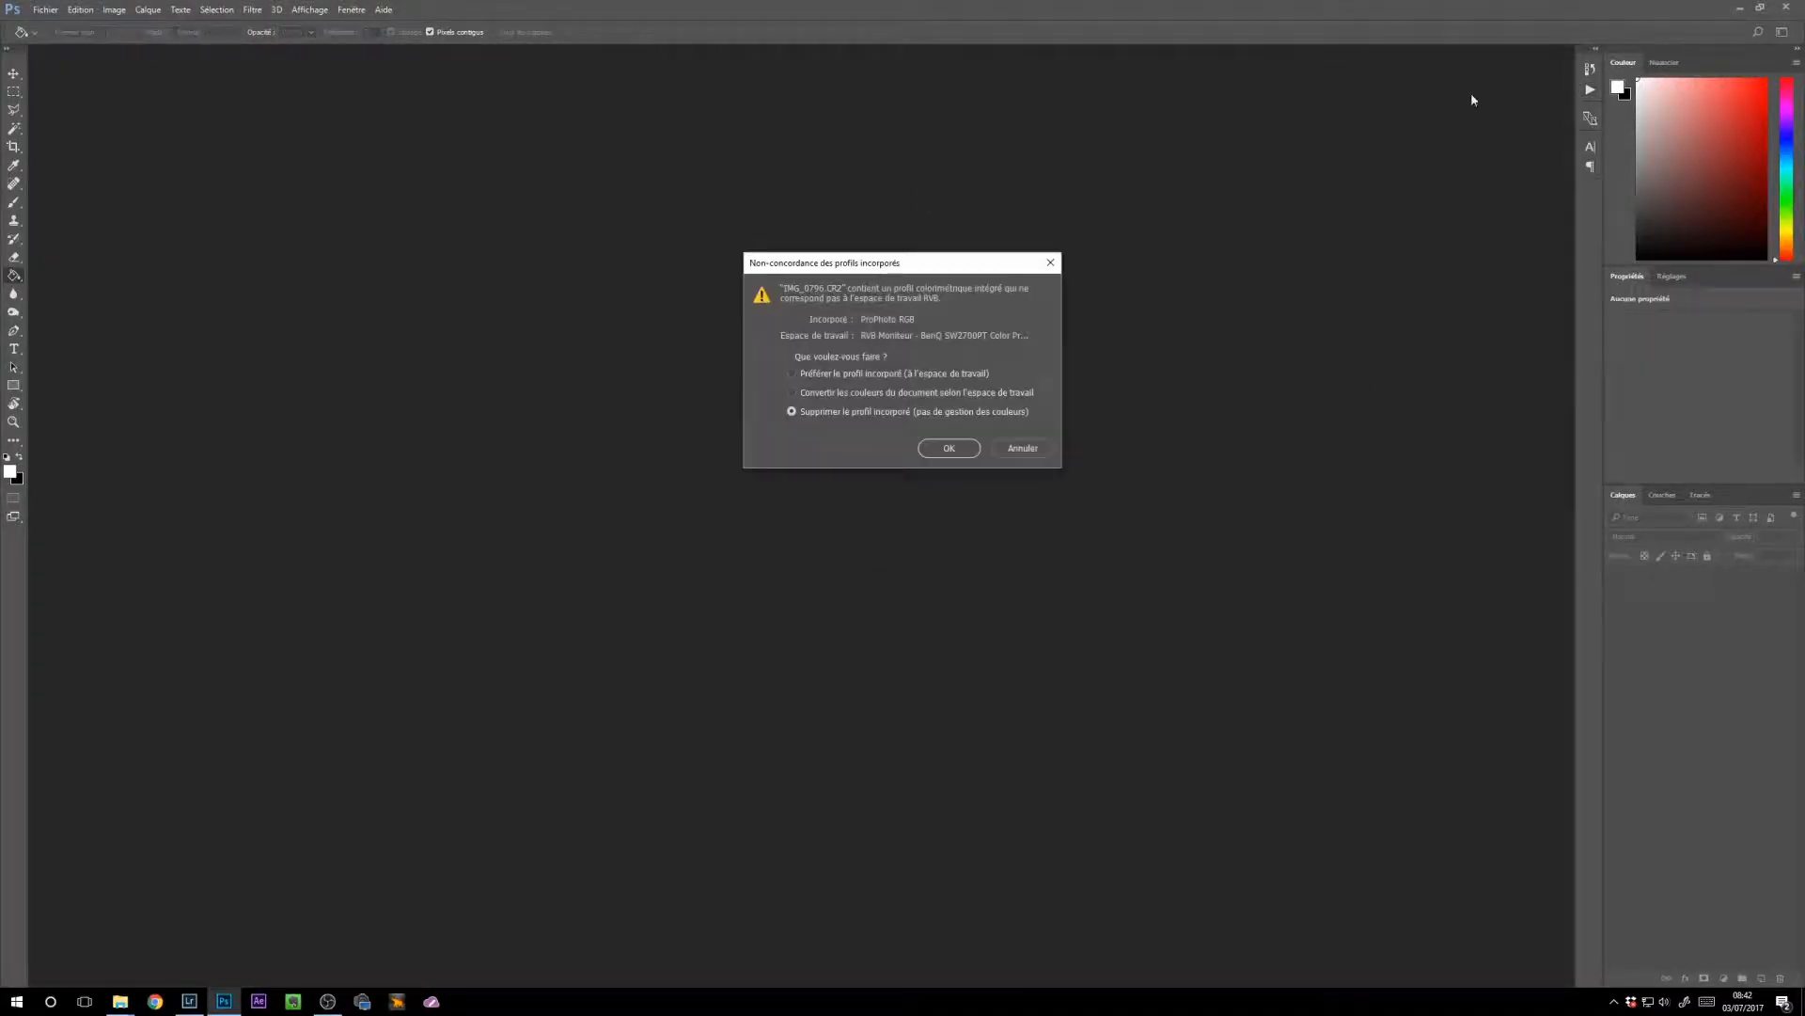
click(850, 373)
click(949, 449)
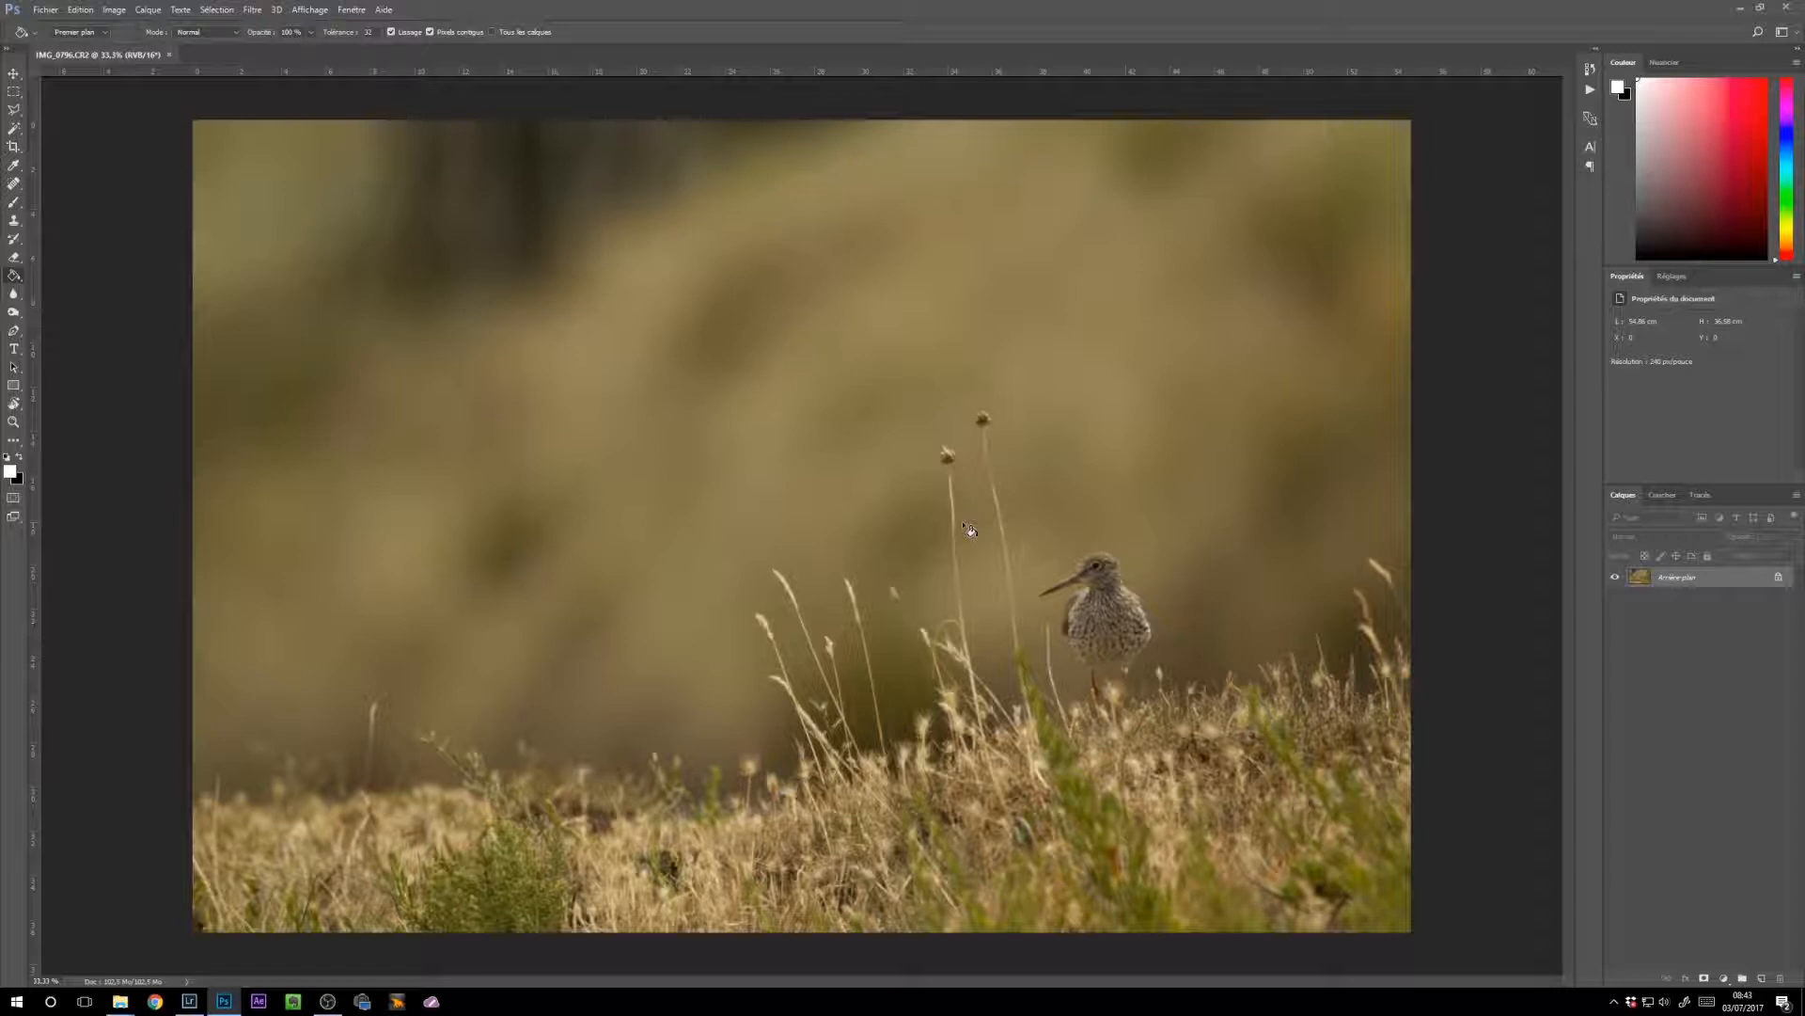
Step: Open the Shake Reduction filter (Réduction du tremblement) for the bird photo
key(v)
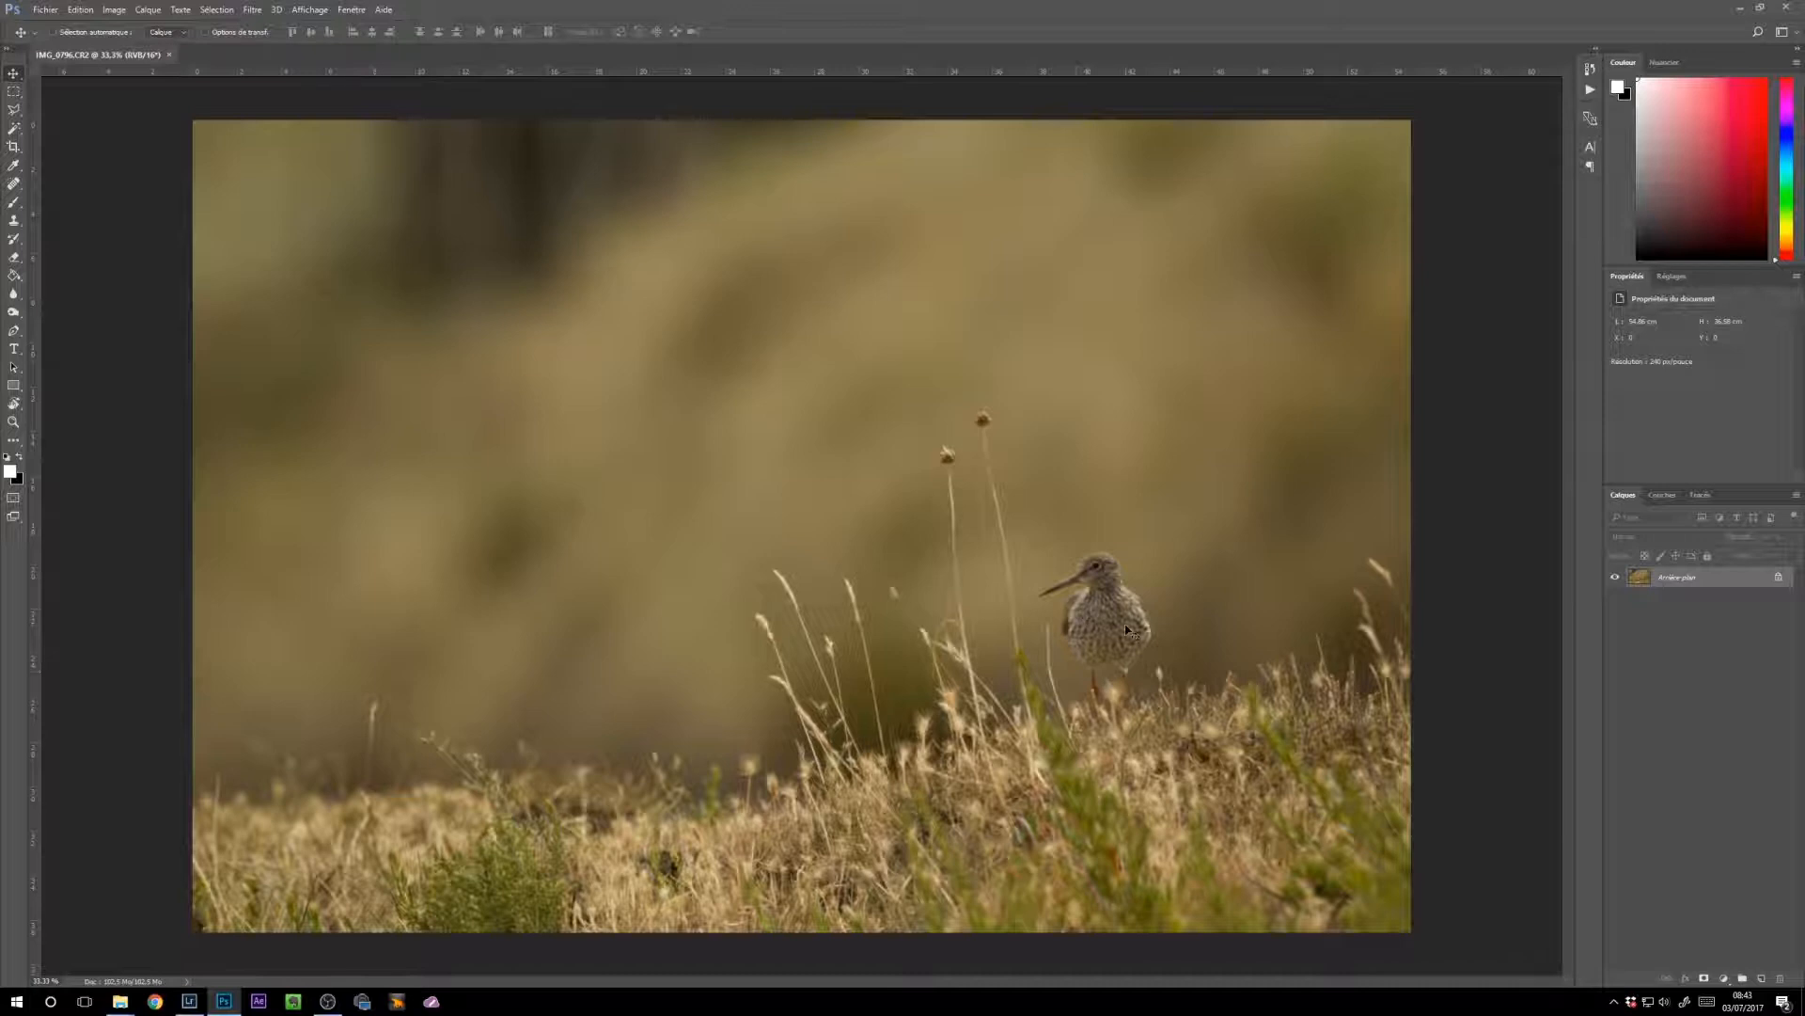
scroll(1126, 628, up, 5)
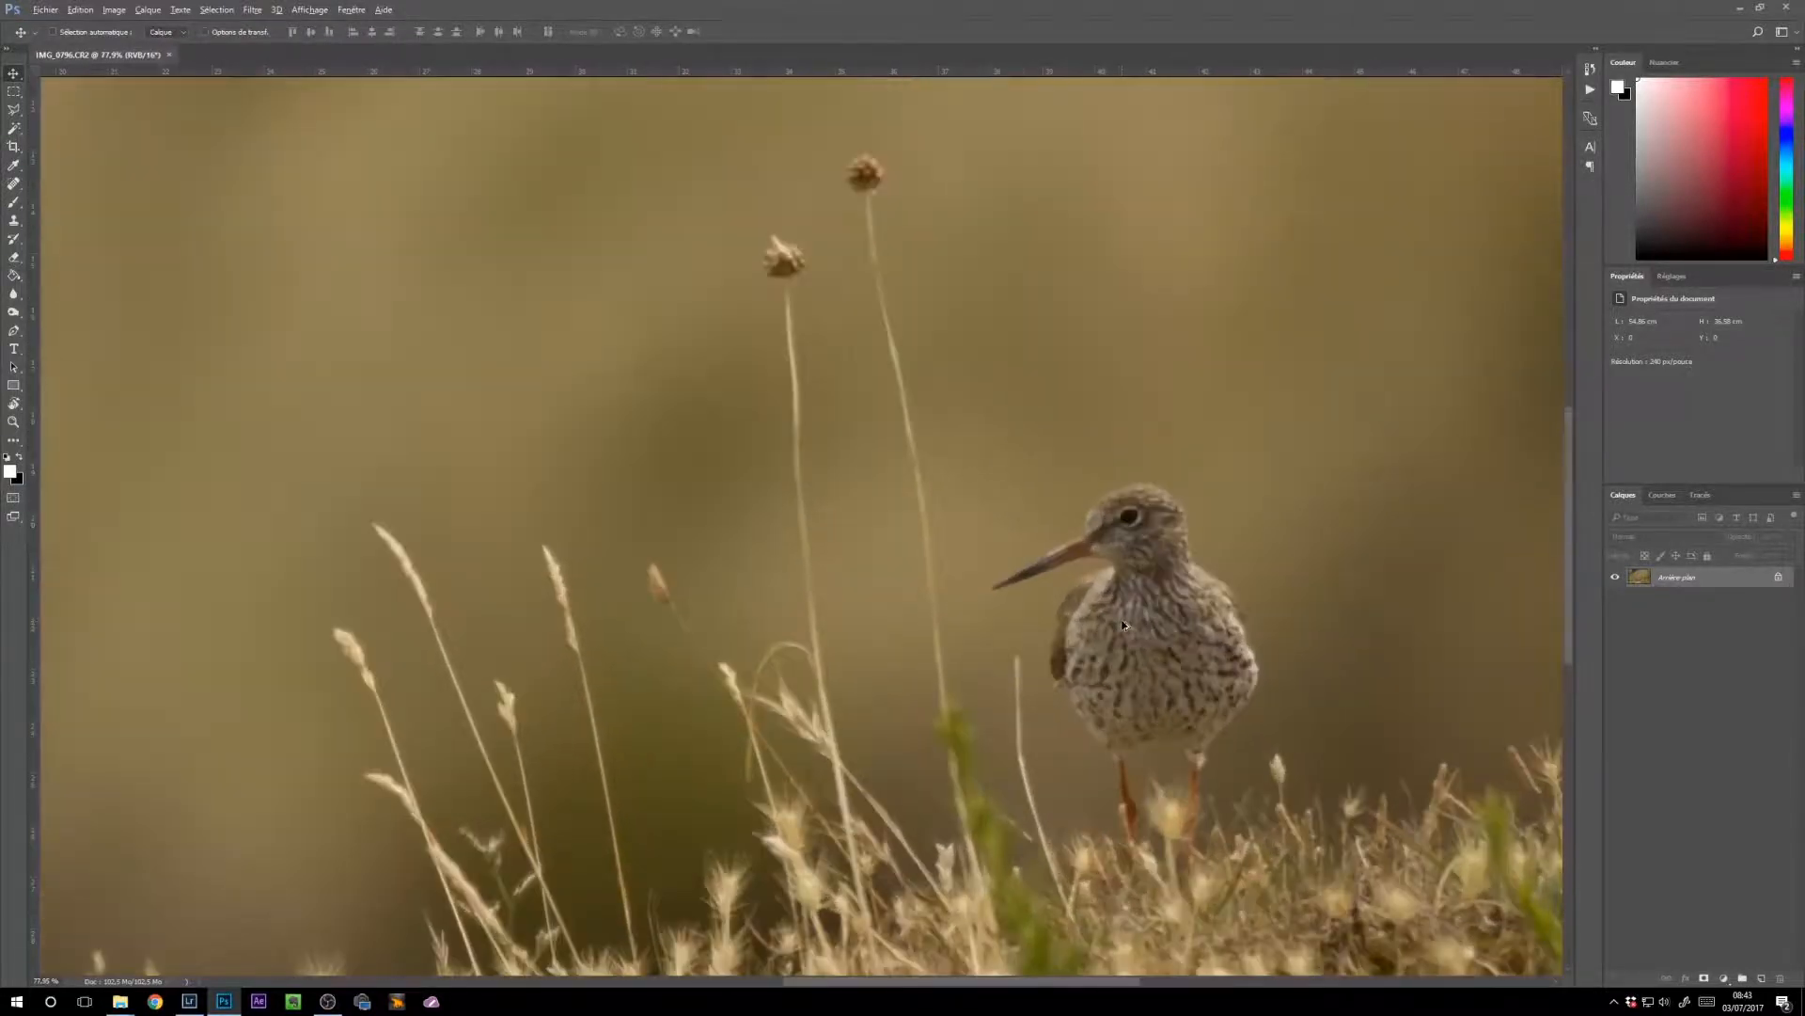
scroll(1128, 621, up, 2)
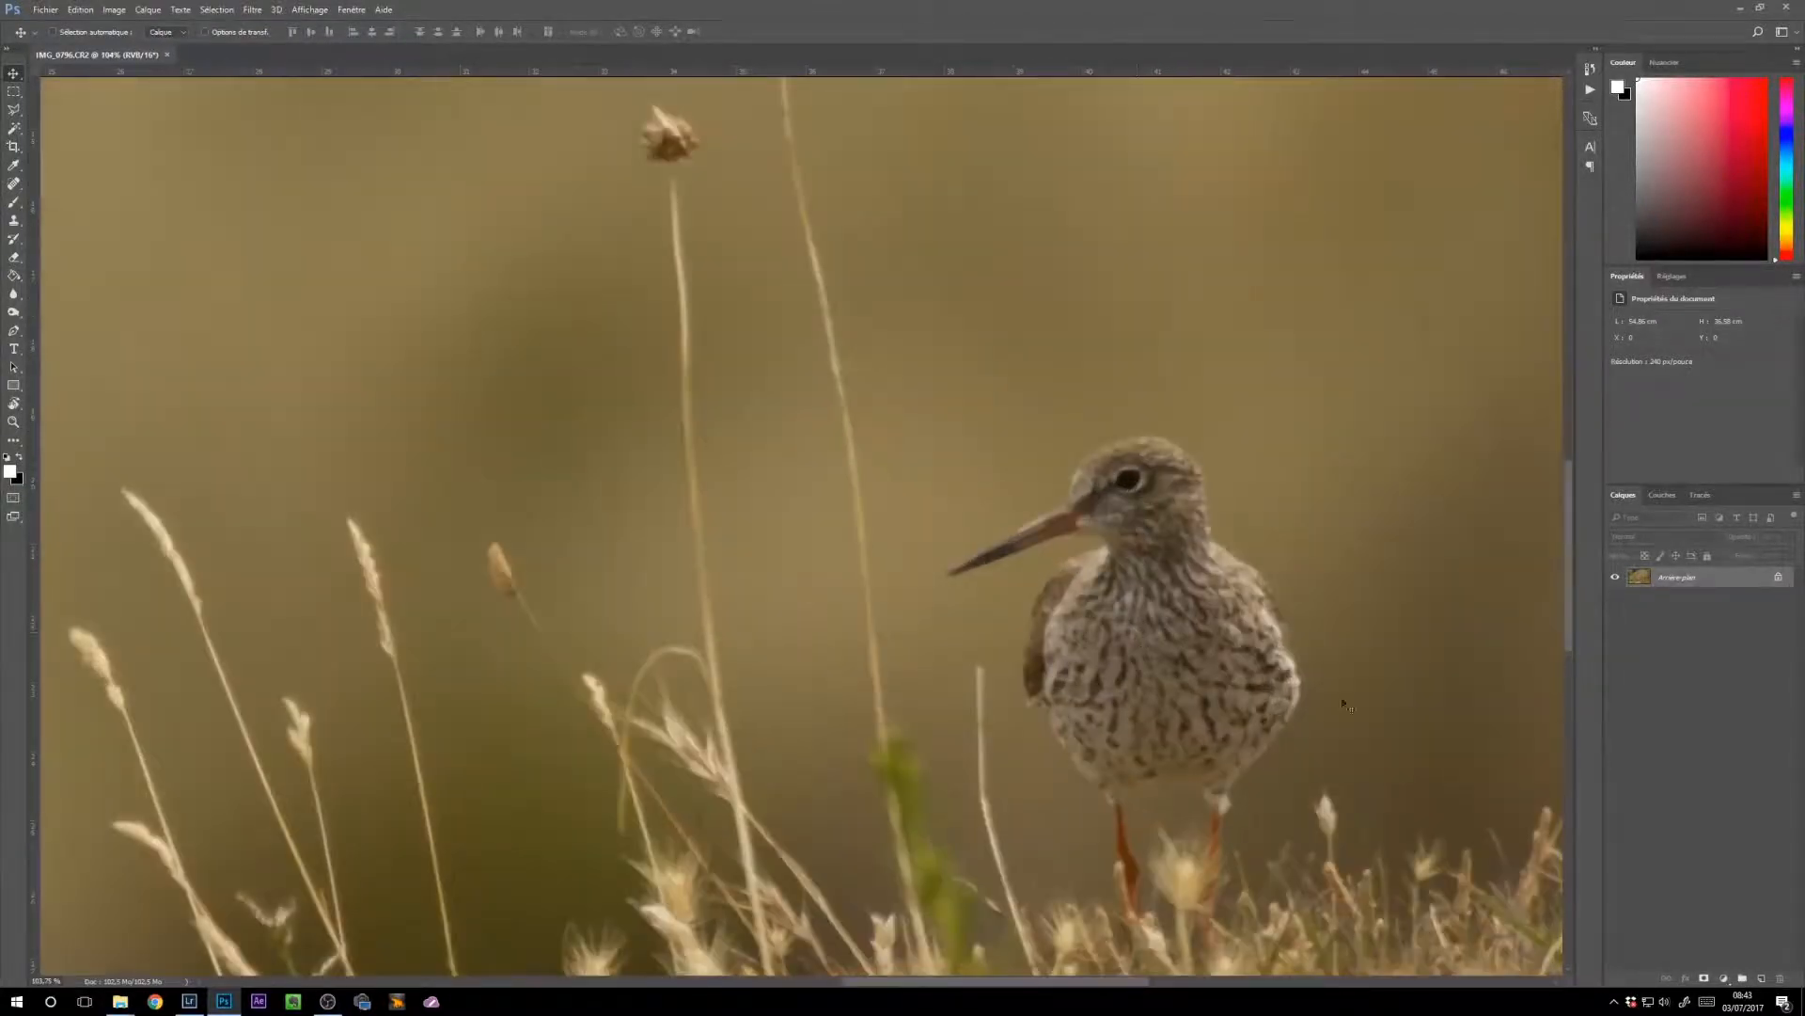
drag(1376, 633, 1328, 513)
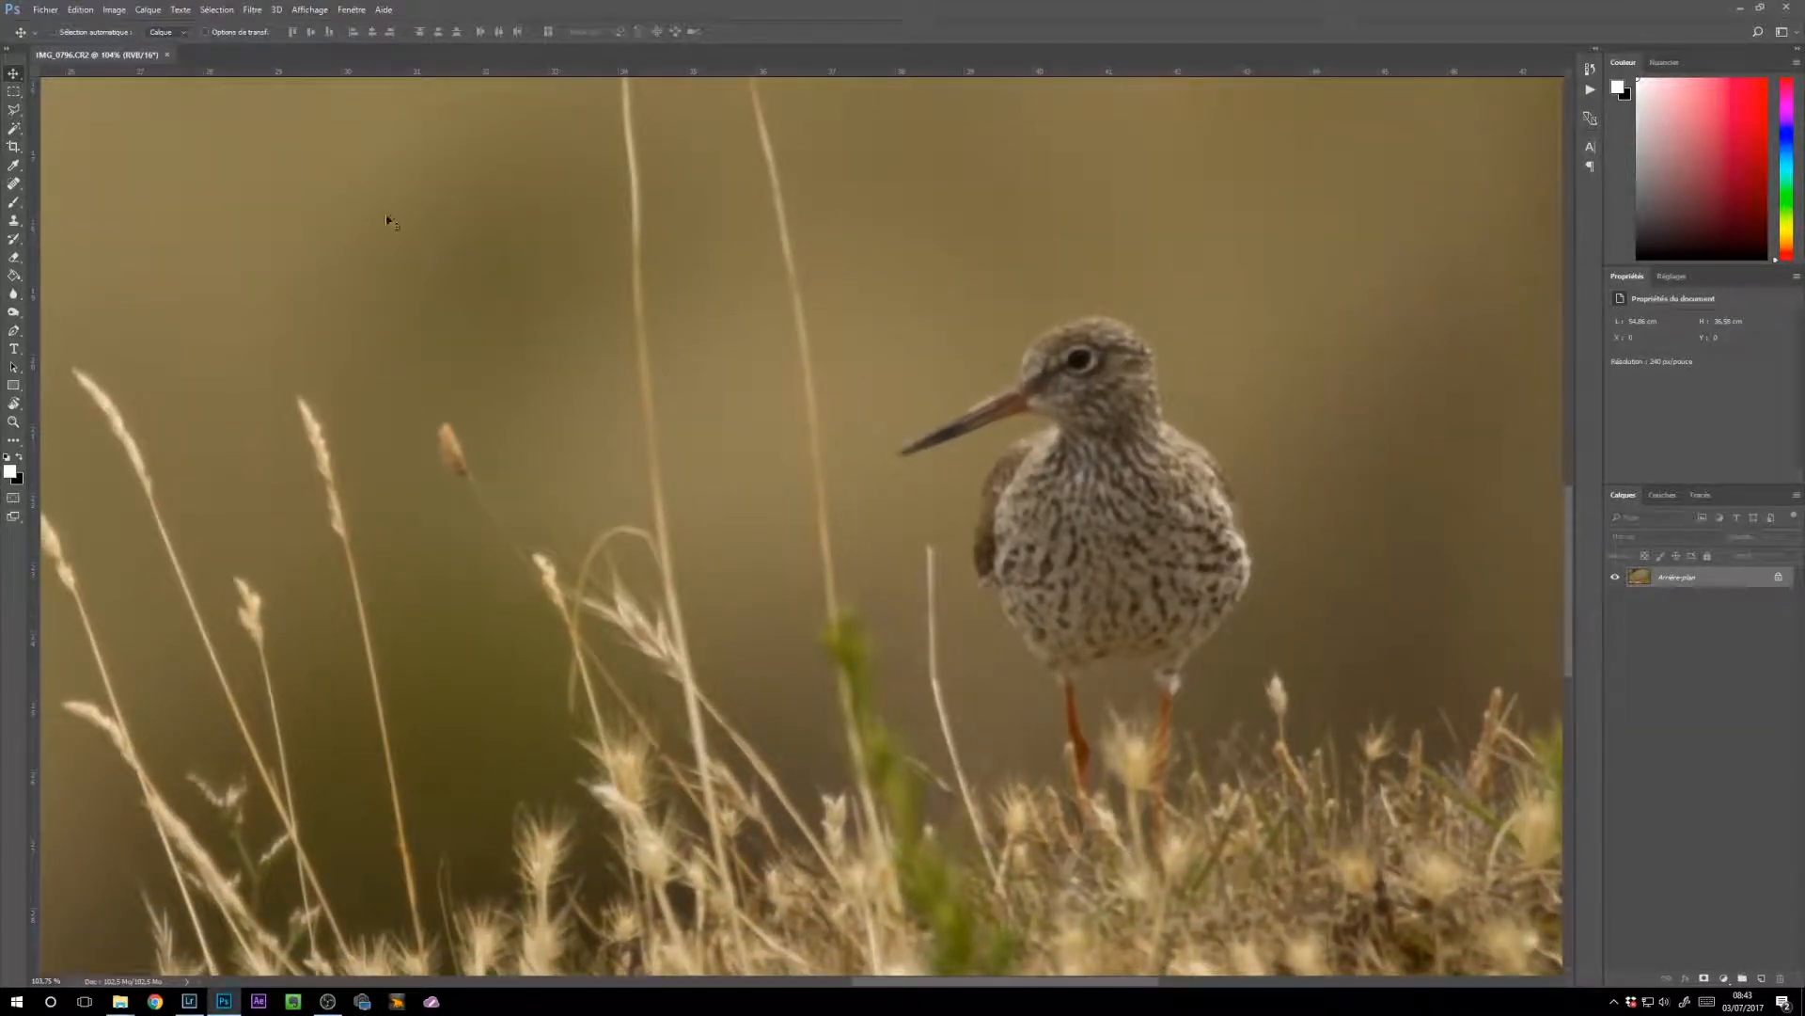
click(252, 10)
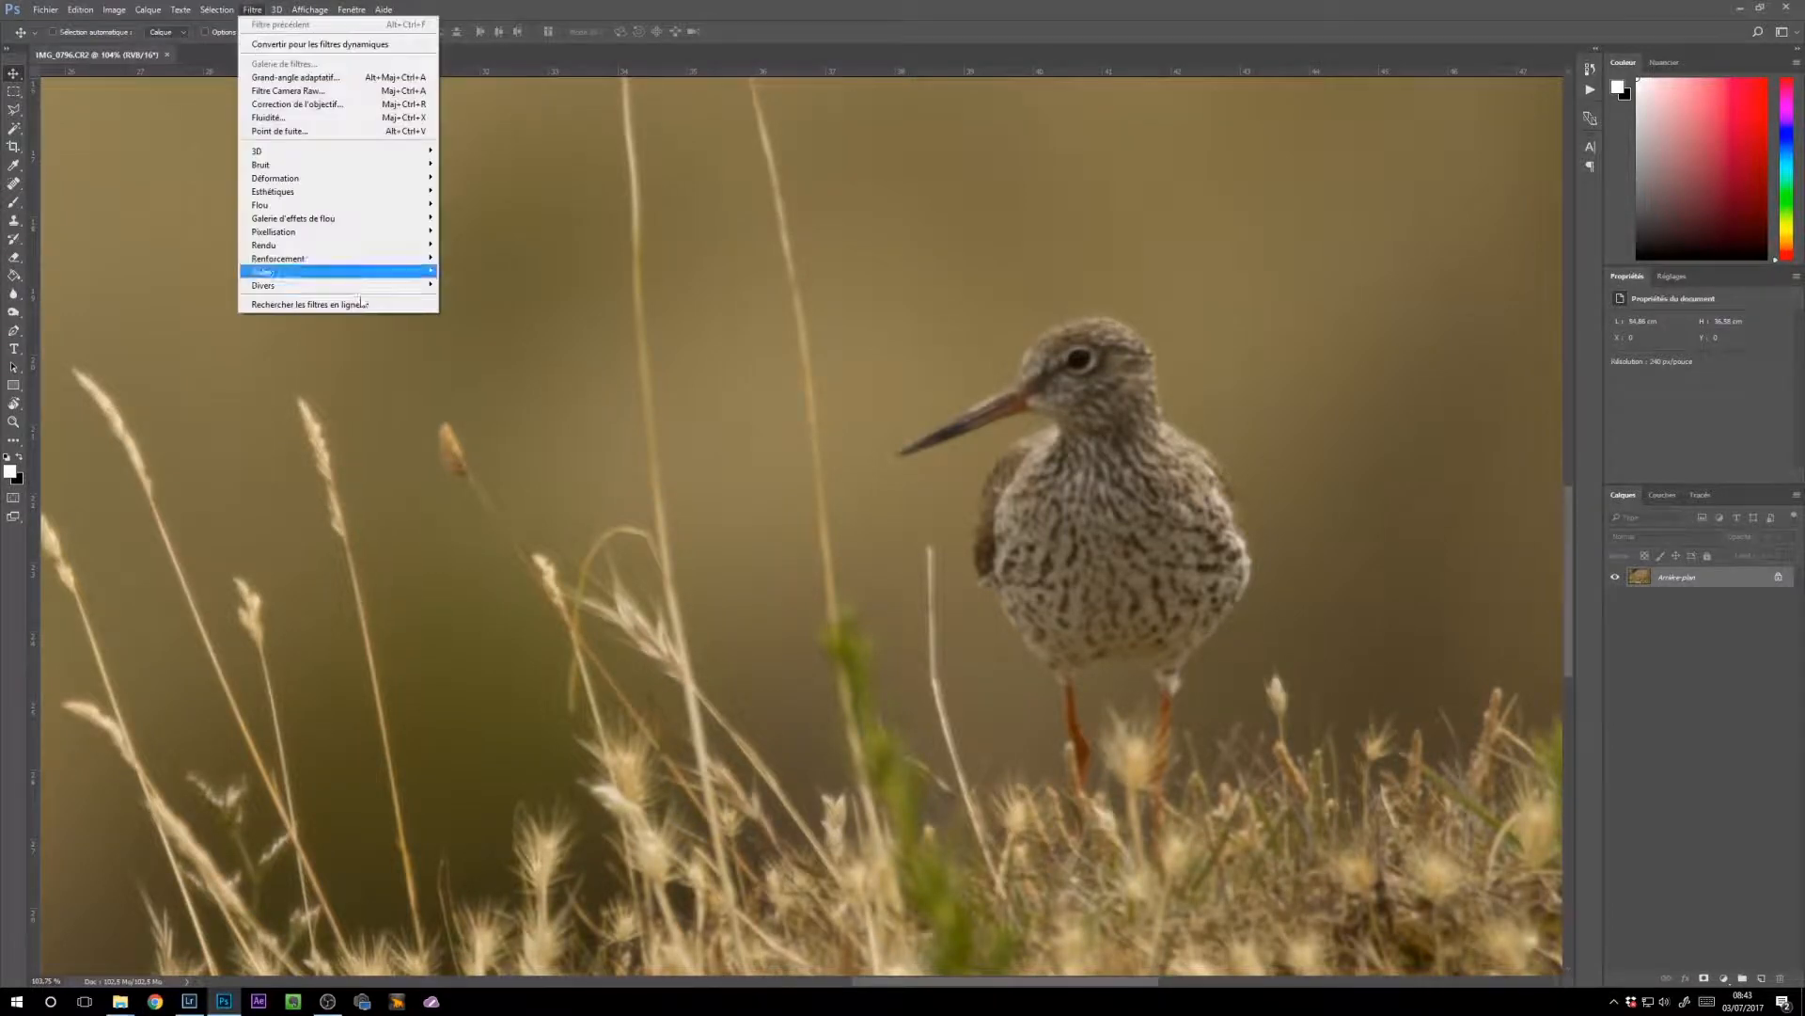
mouse_move(375, 287)
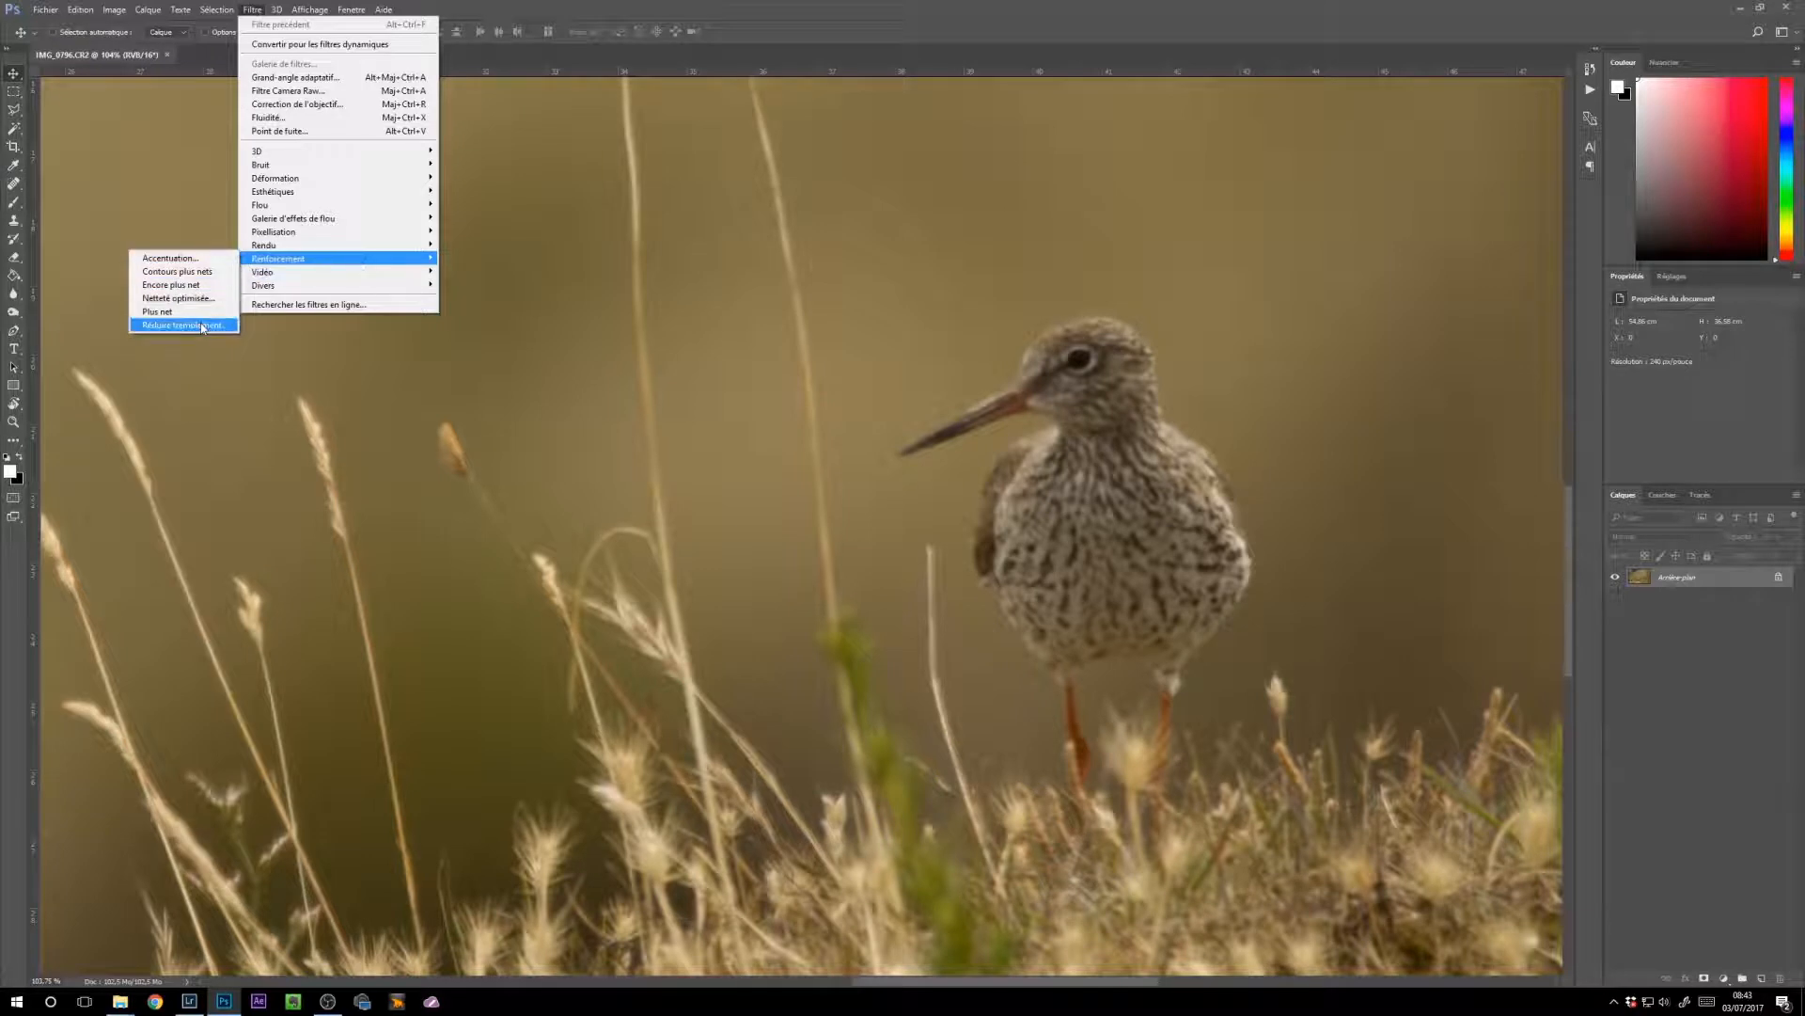
click(199, 327)
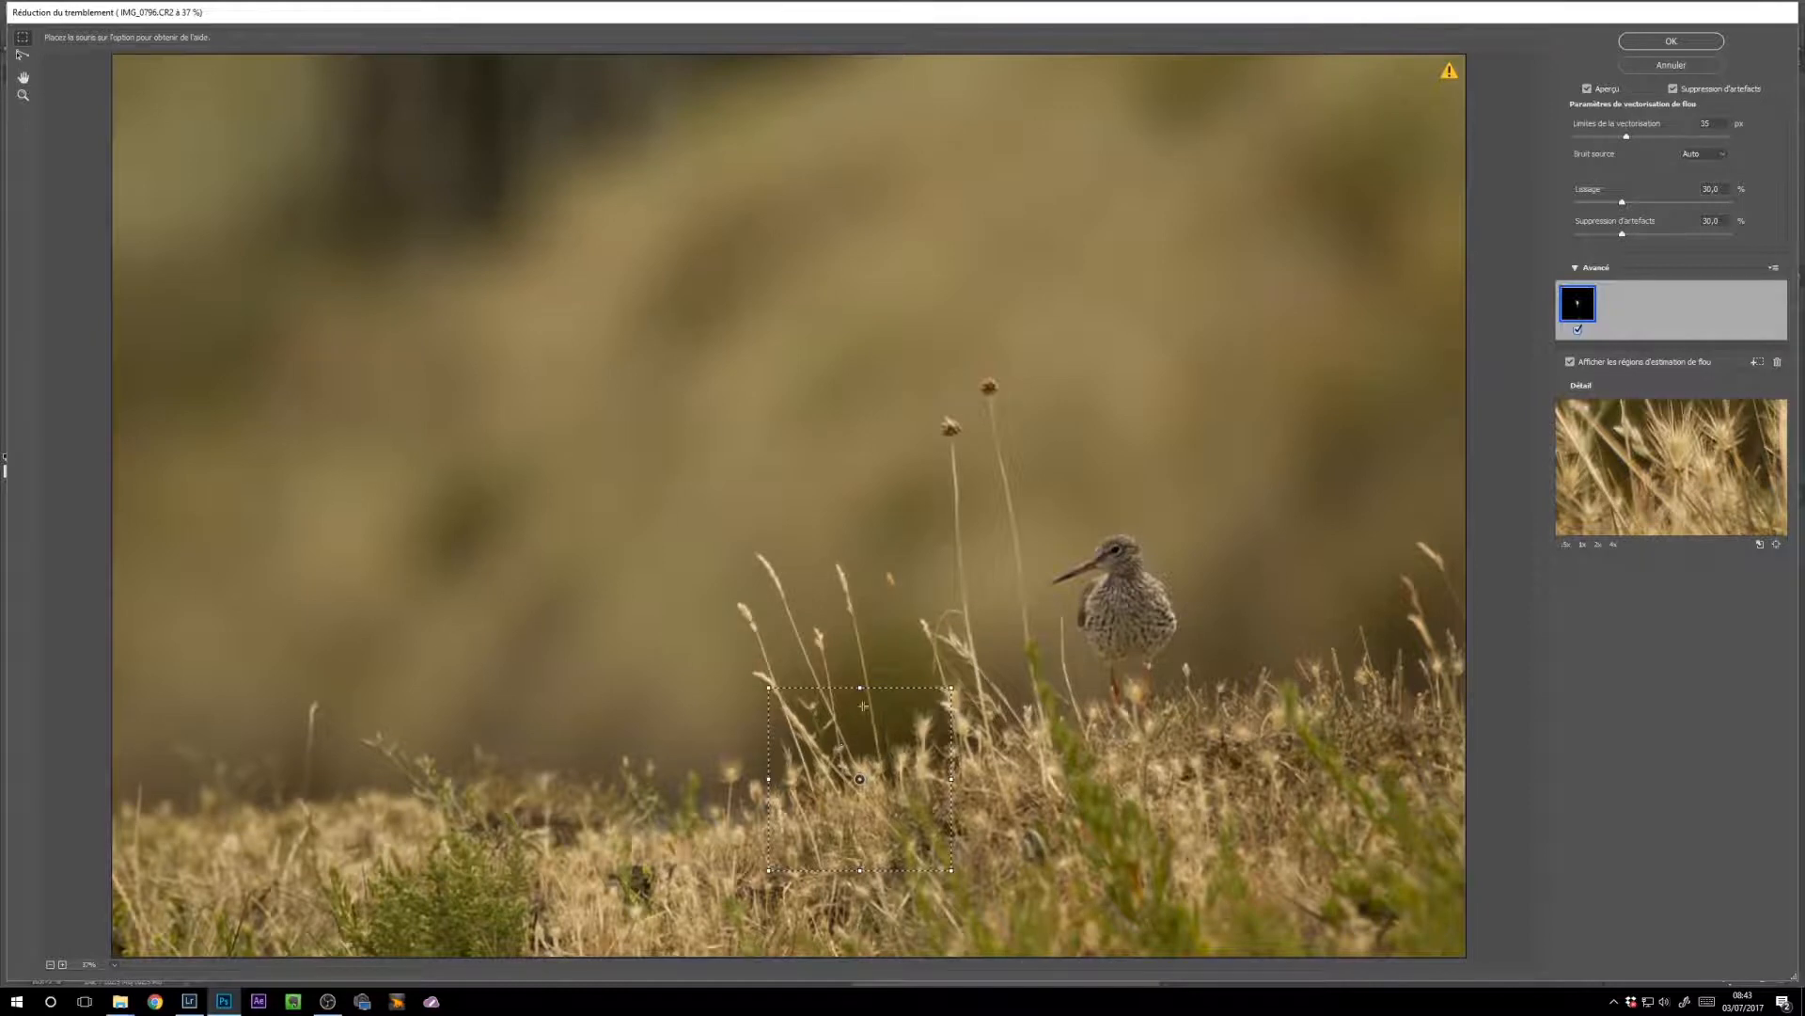
Step: Move the blur estimation region from the grass onto the bird
drag(860, 780, 801, 561)
drag(801, 562, 1123, 618)
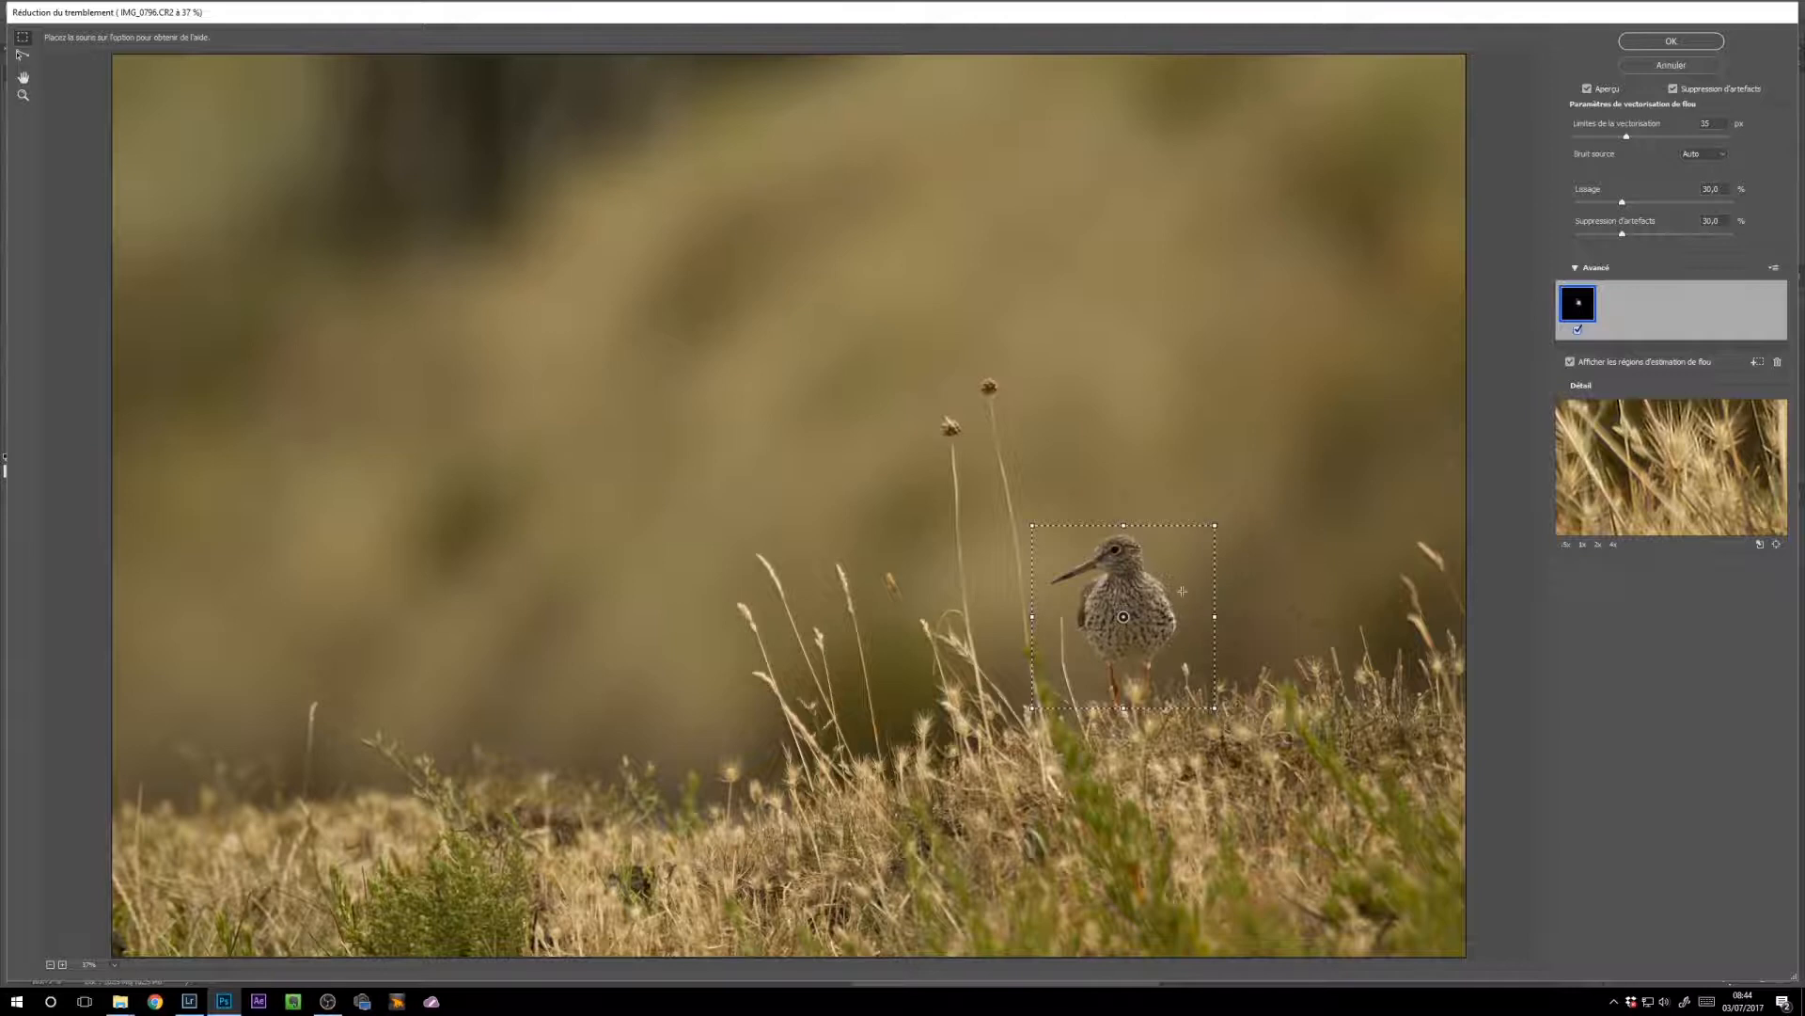
Step: Examine the corrected bird at 200% and show its head in the Detail preview
click(62, 965)
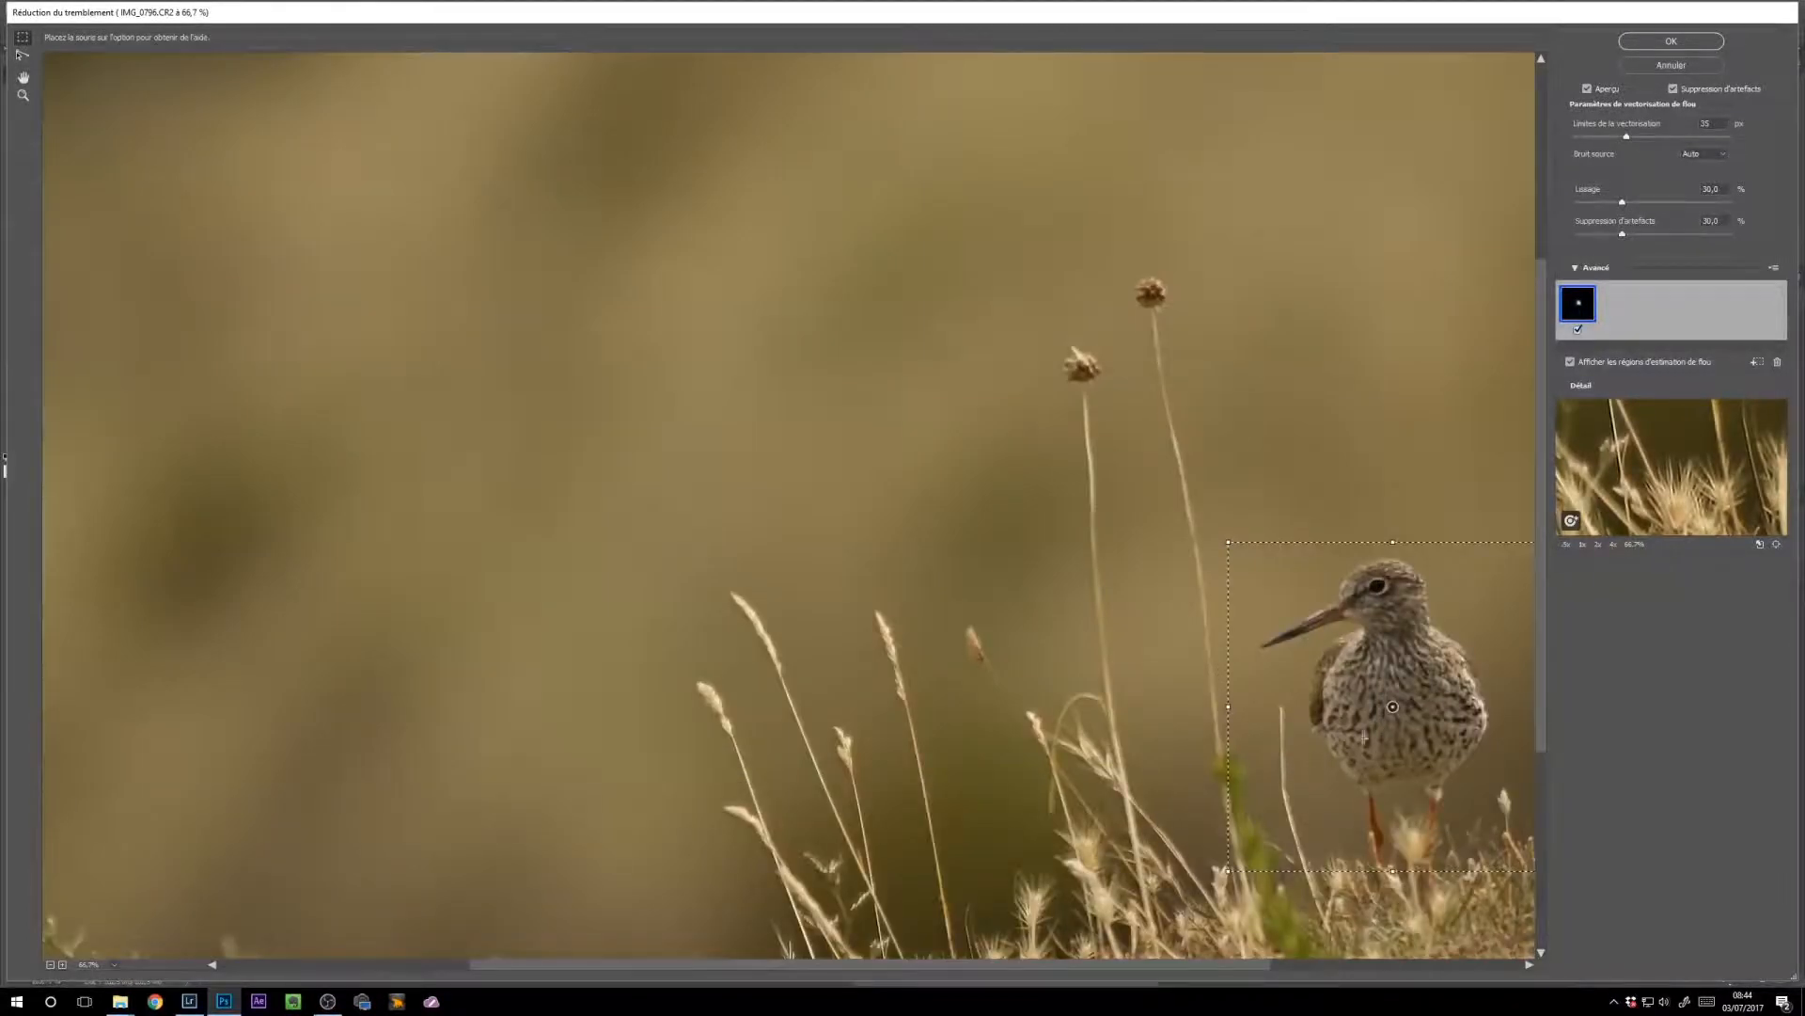
drag(1364, 737, 1050, 596)
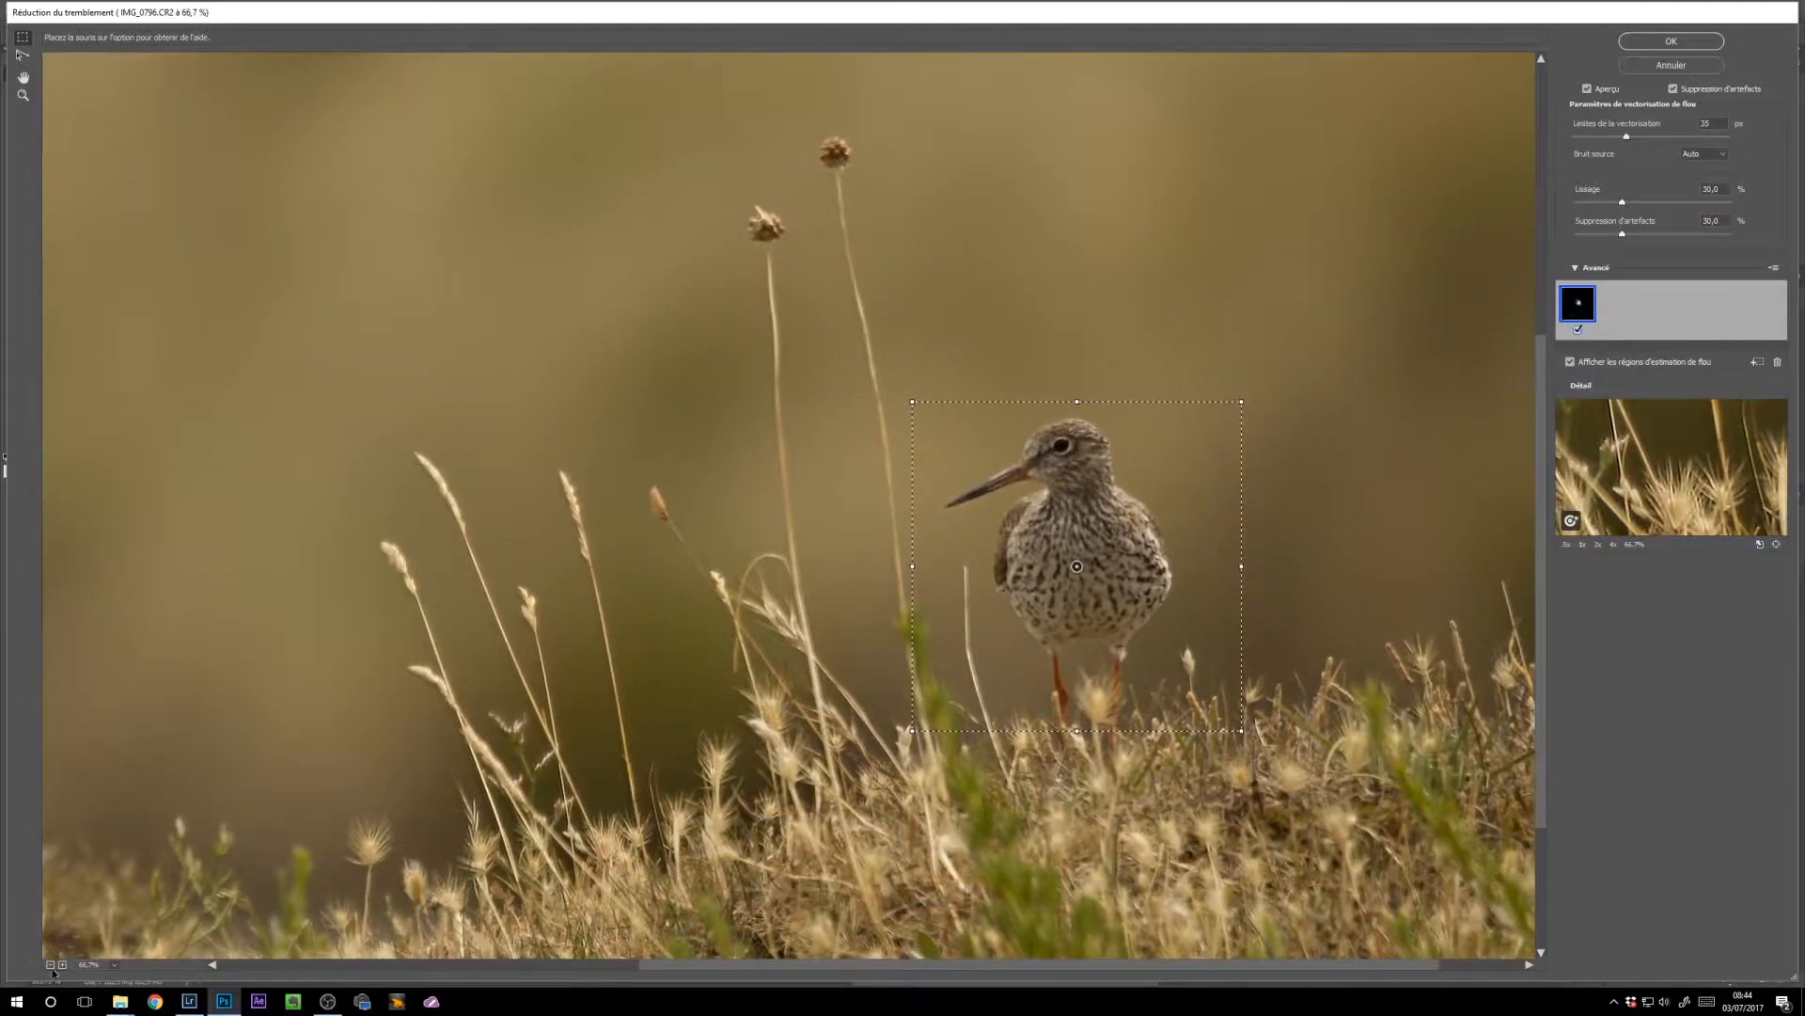
click(62, 965)
click(62, 965)
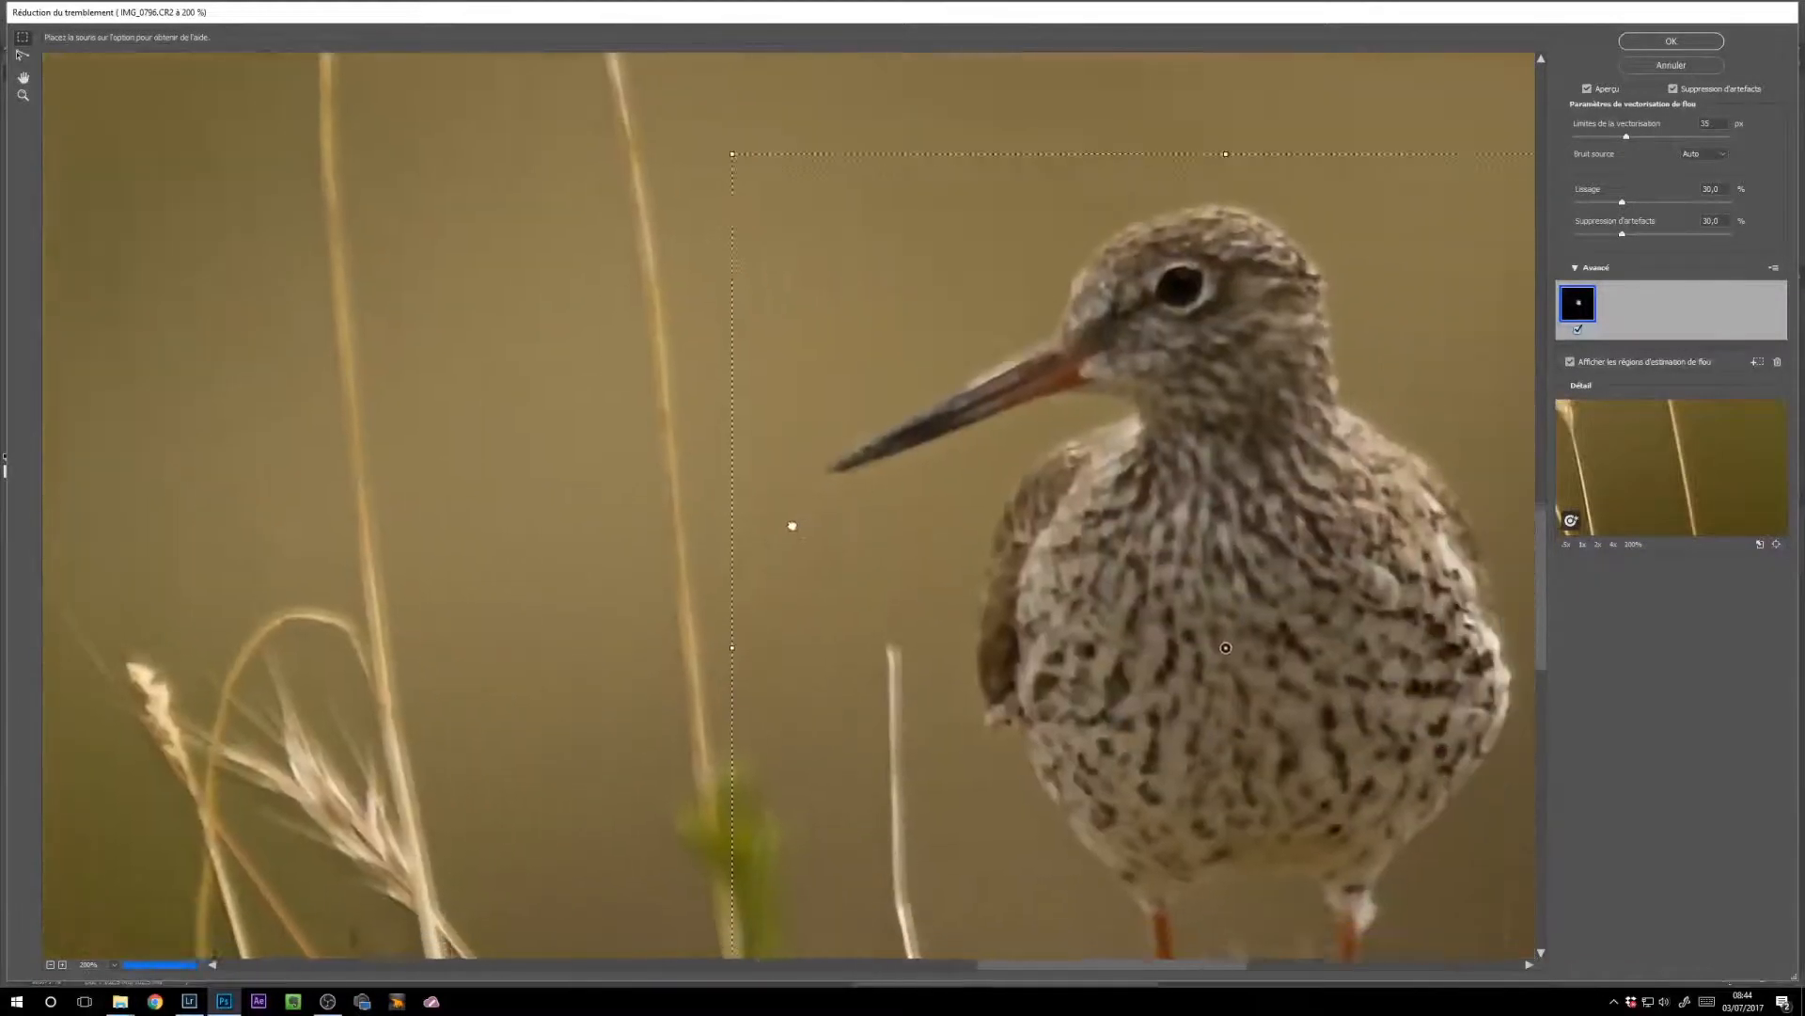
drag(791, 525, 624, 471)
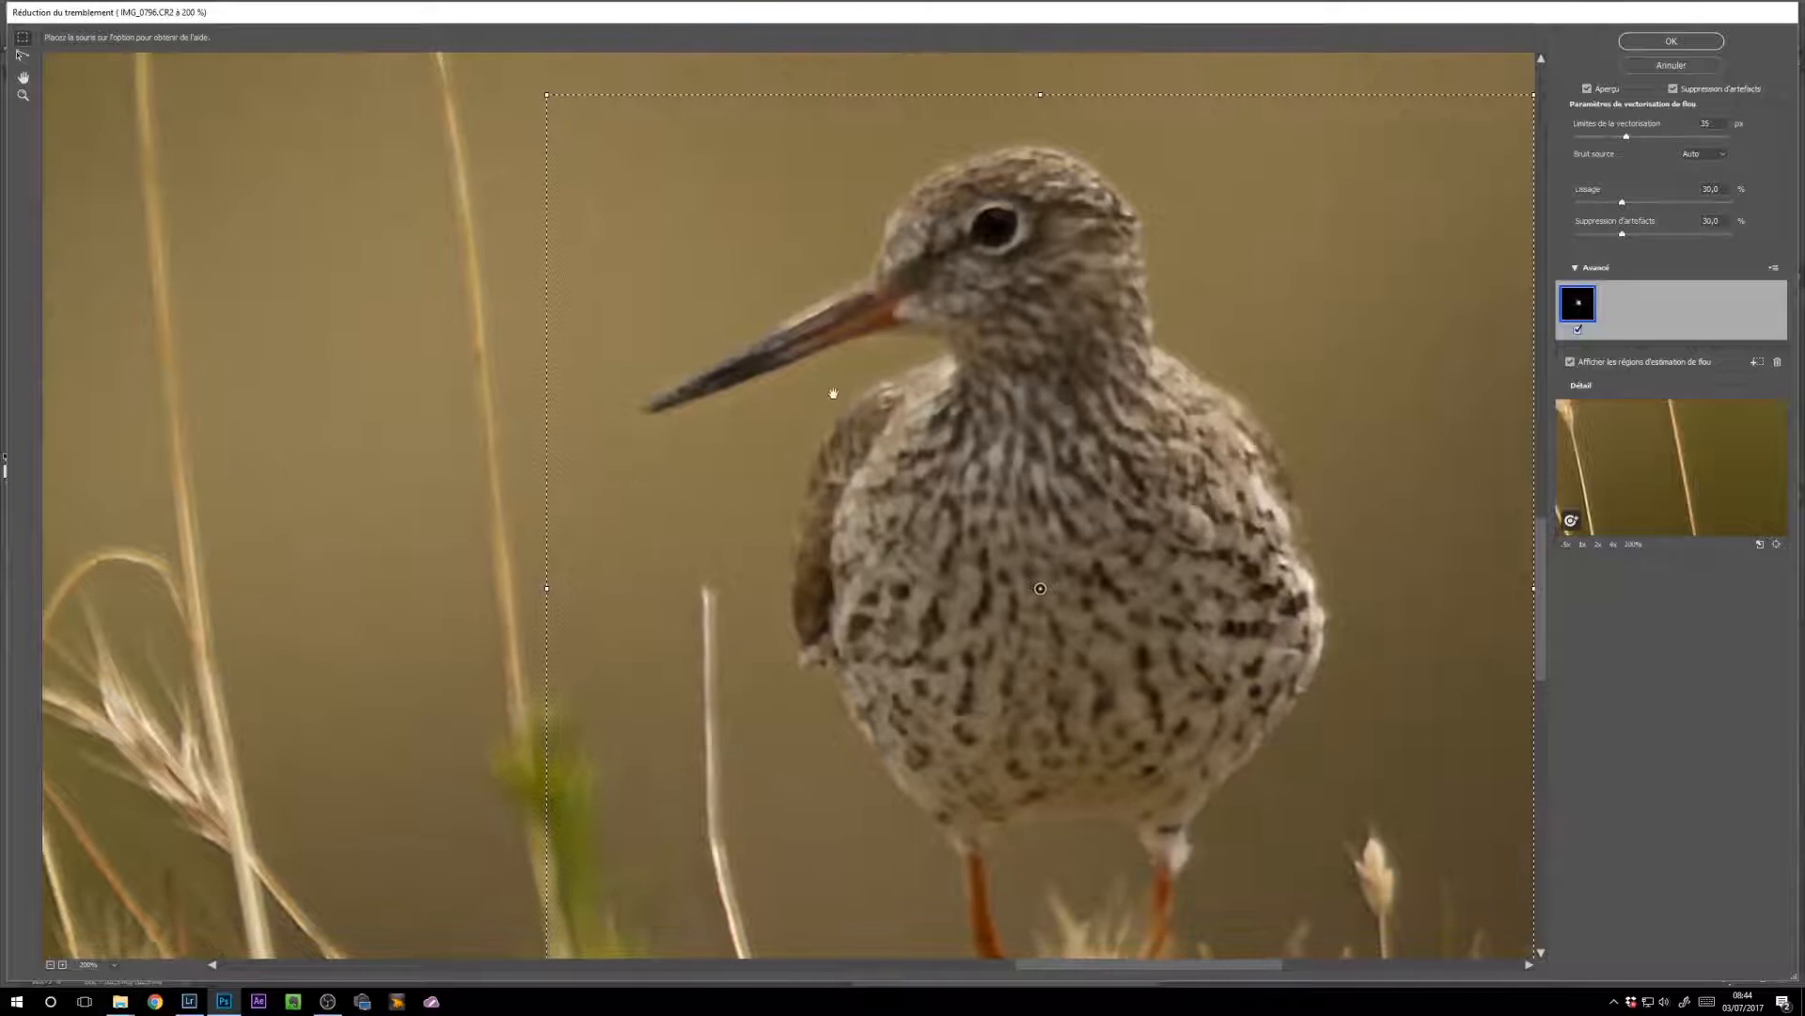
drag(833, 393, 804, 378)
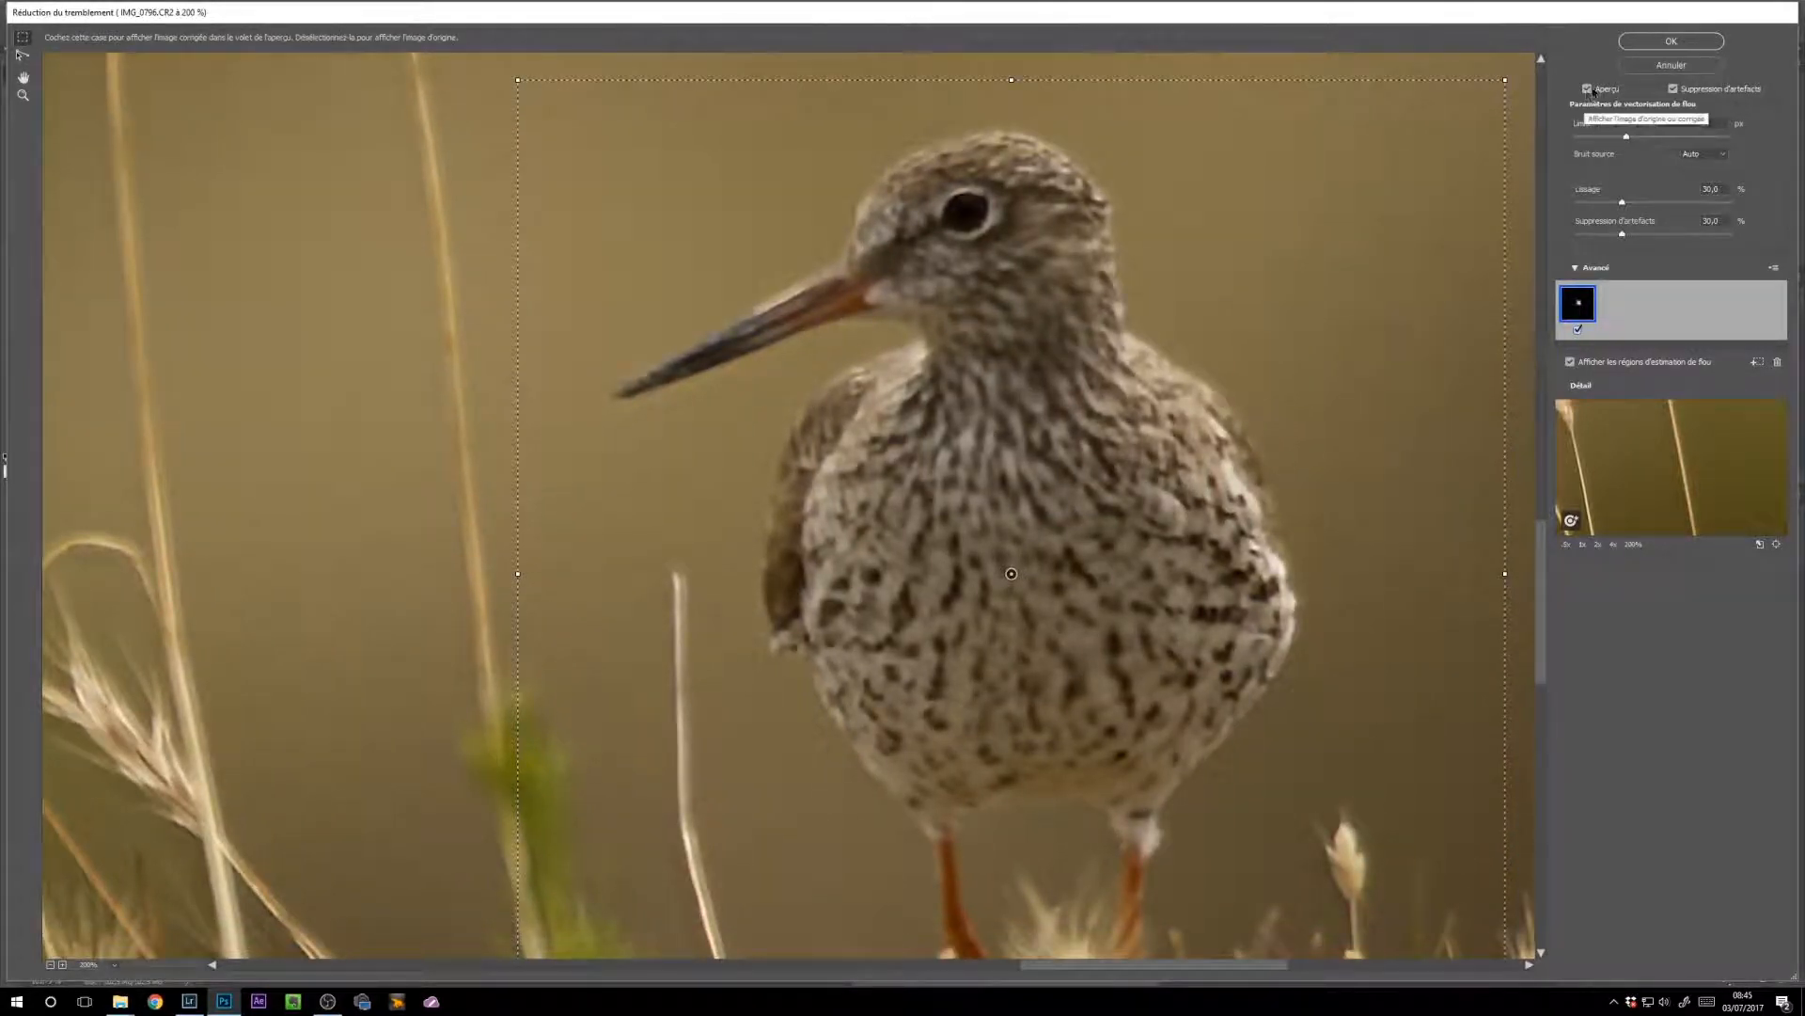
drag(1741, 483, 1726, 592)
click(1541, 493)
mouse_move(1721, 436)
mouse_down()
mouse_move(1664, 523)
mouse_move(1668, 479)
mouse_move(1718, 523)
mouse_up()
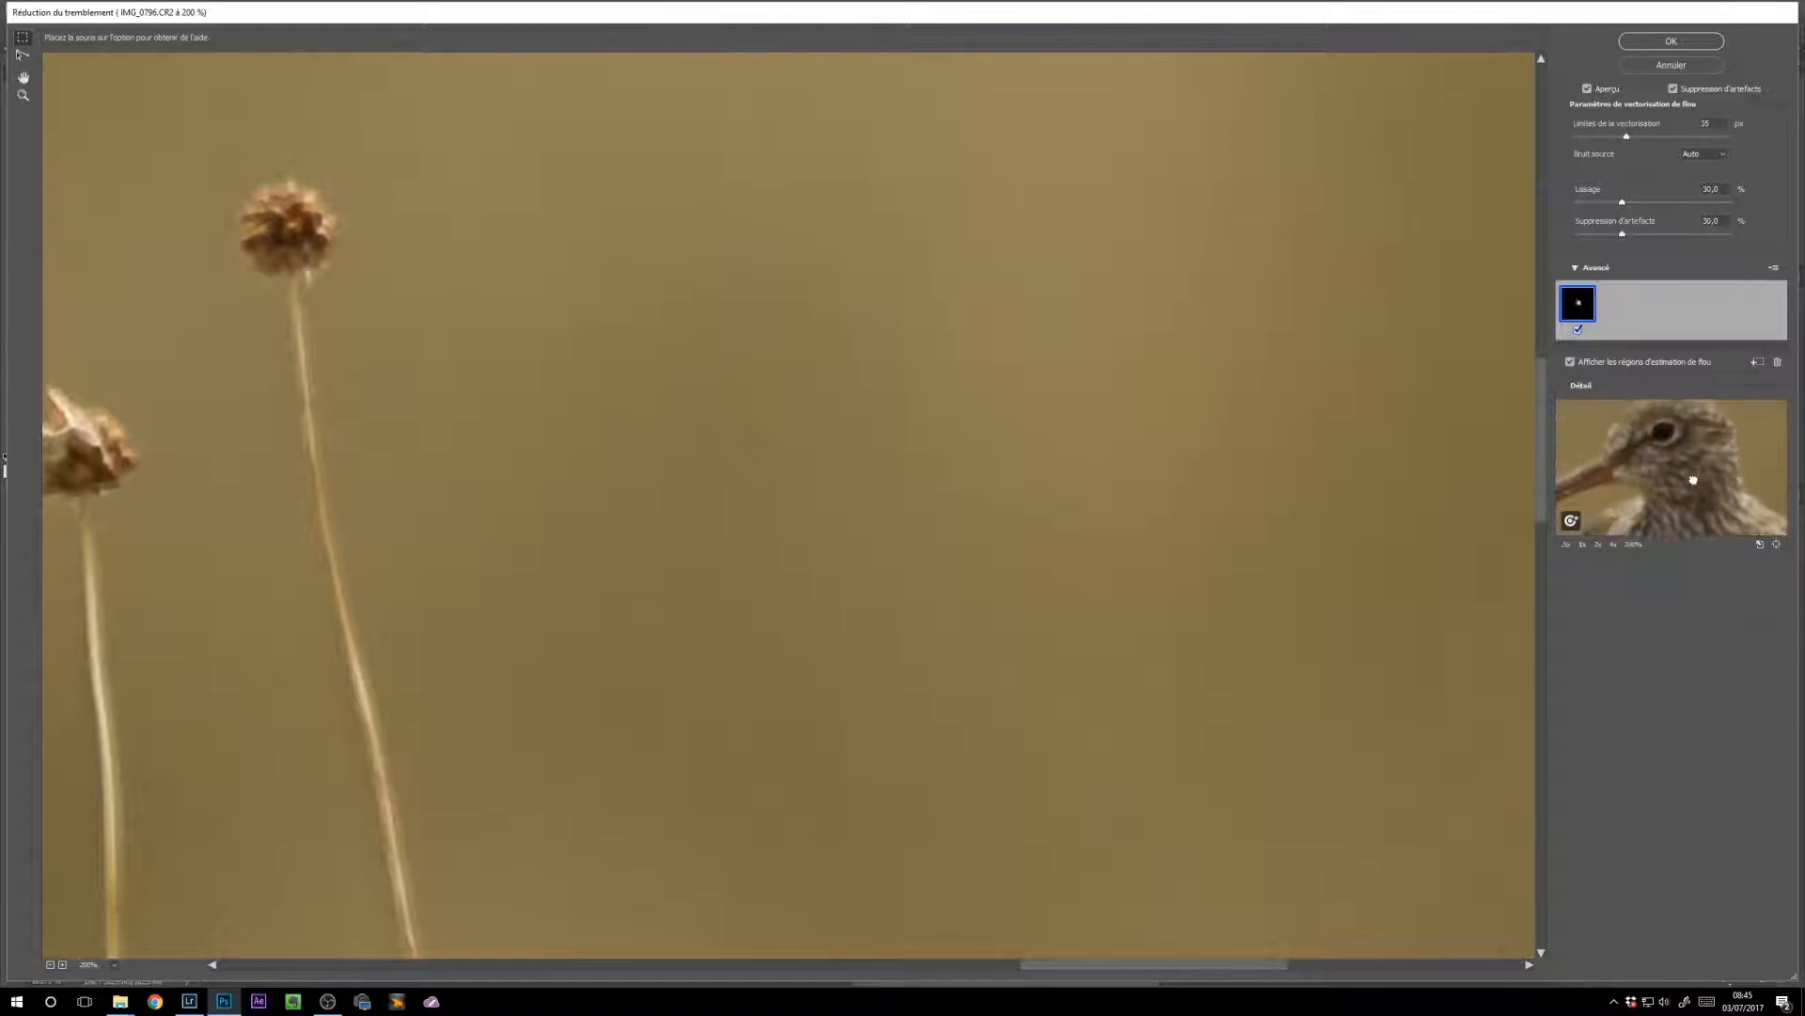
Step: Inspect the whole bird and its estimation region at 130%, with its head framed in the Detail preview
drag(844, 568, 993, 420)
key(Delete)
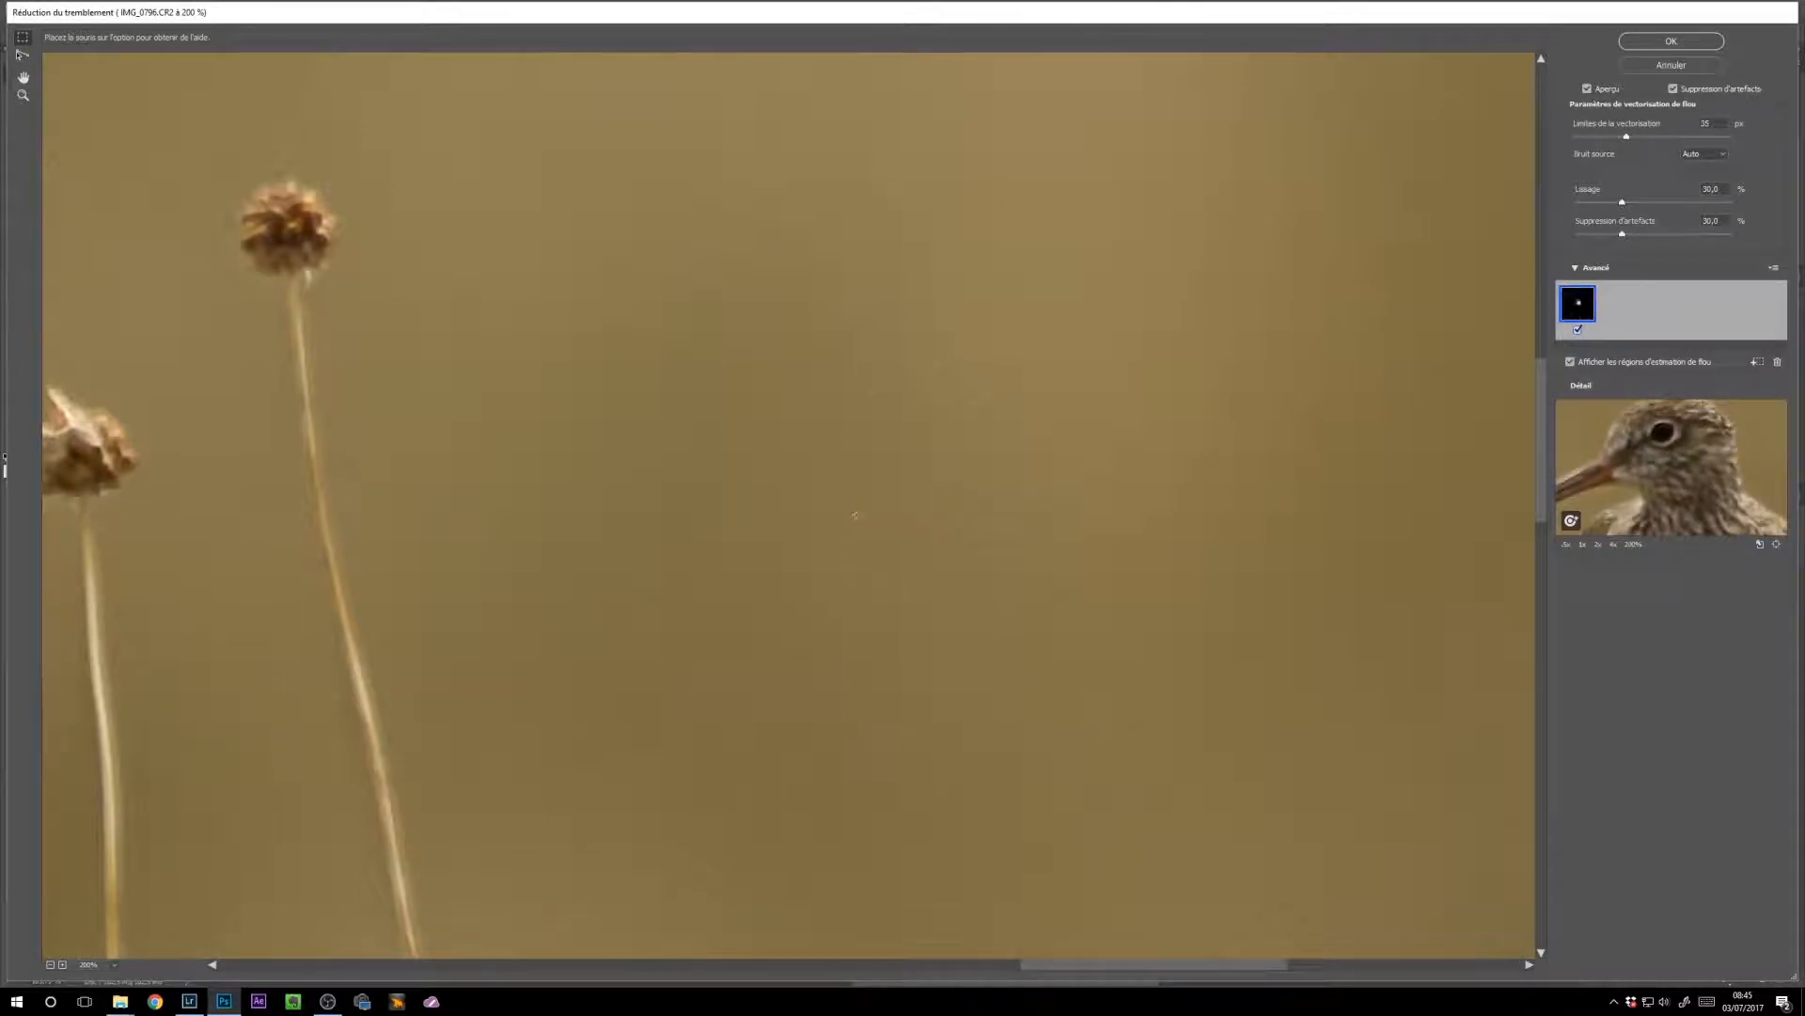
scroll(777, 561, down, 3)
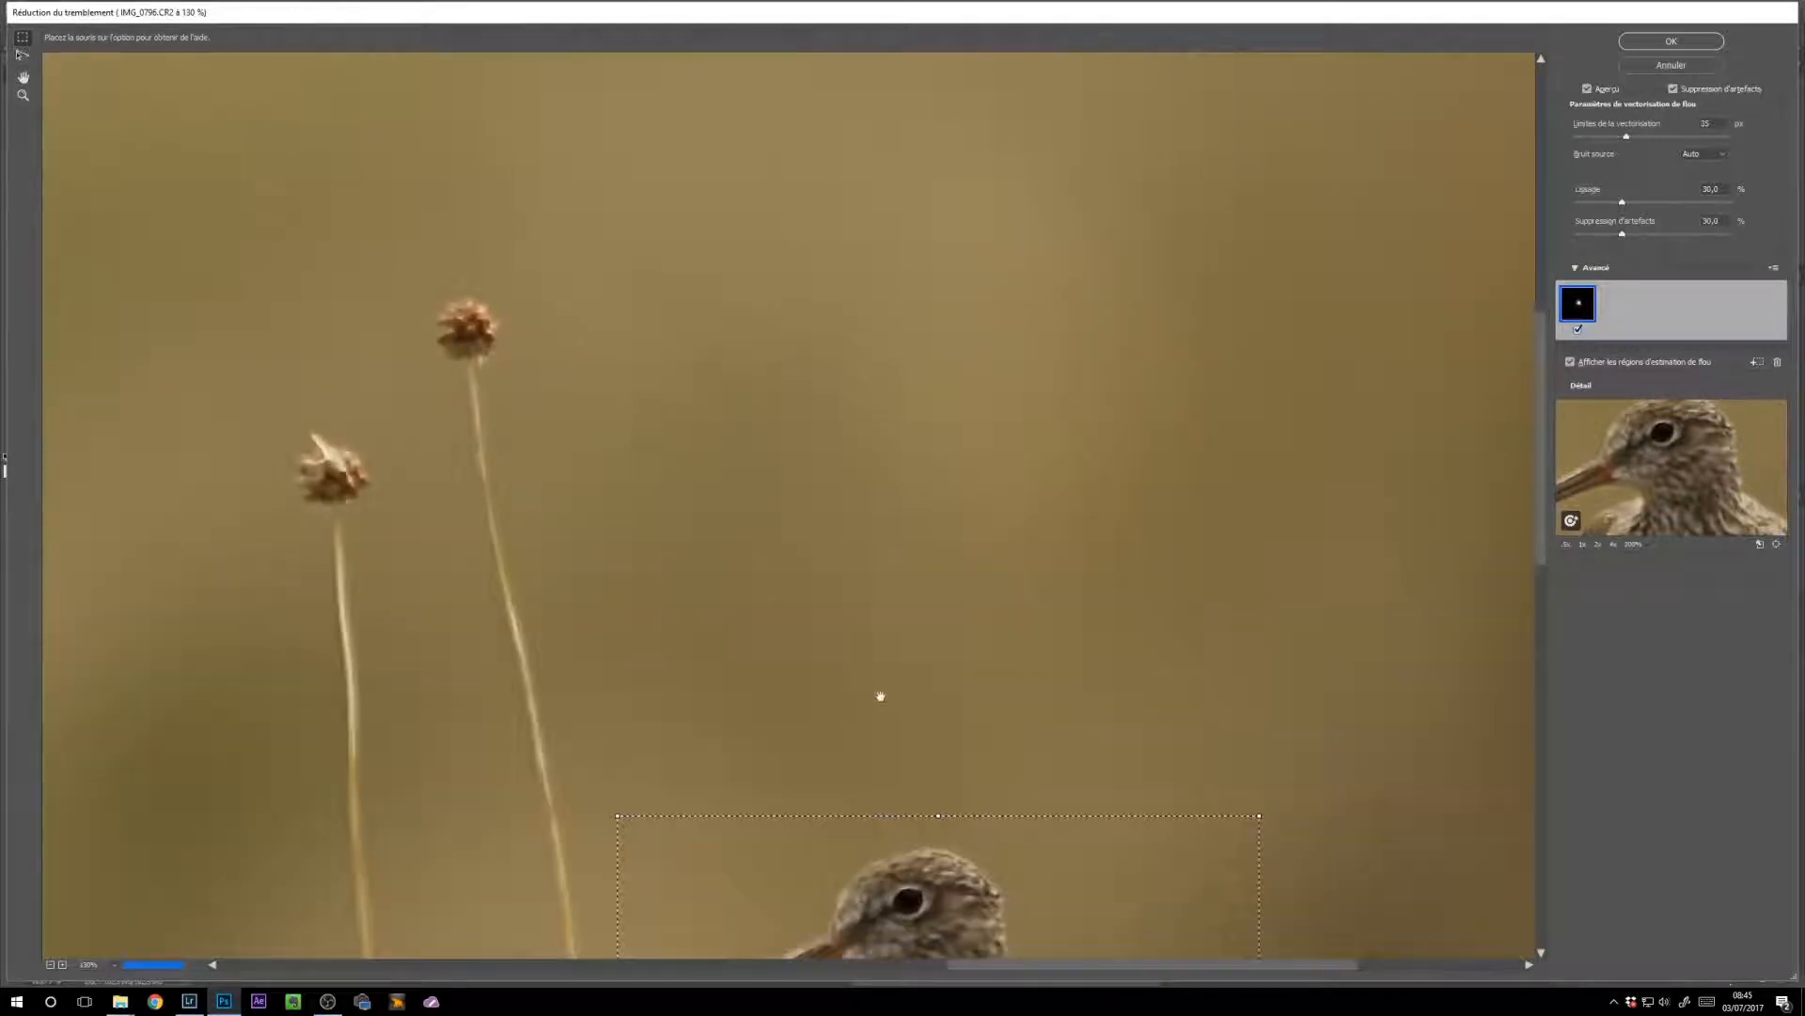
drag(880, 696, 882, 98)
drag(948, 226, 943, 164)
drag(971, 494, 968, 481)
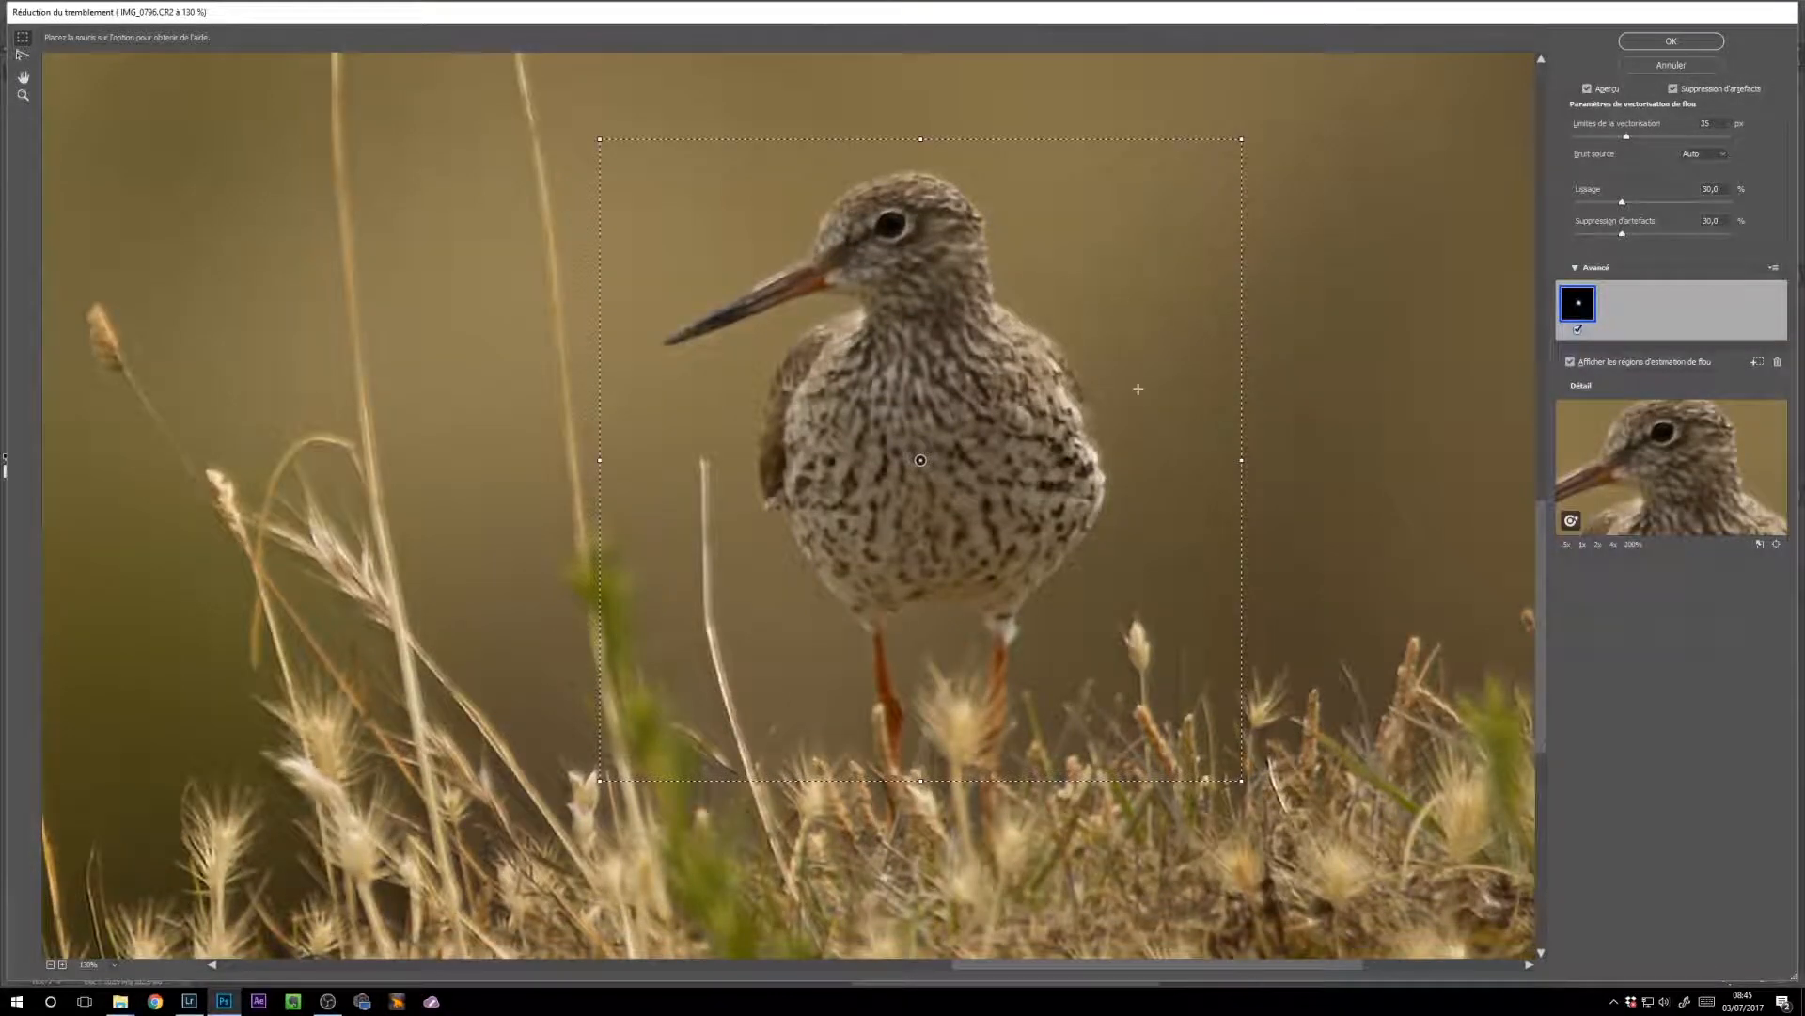
drag(1682, 465, 1694, 494)
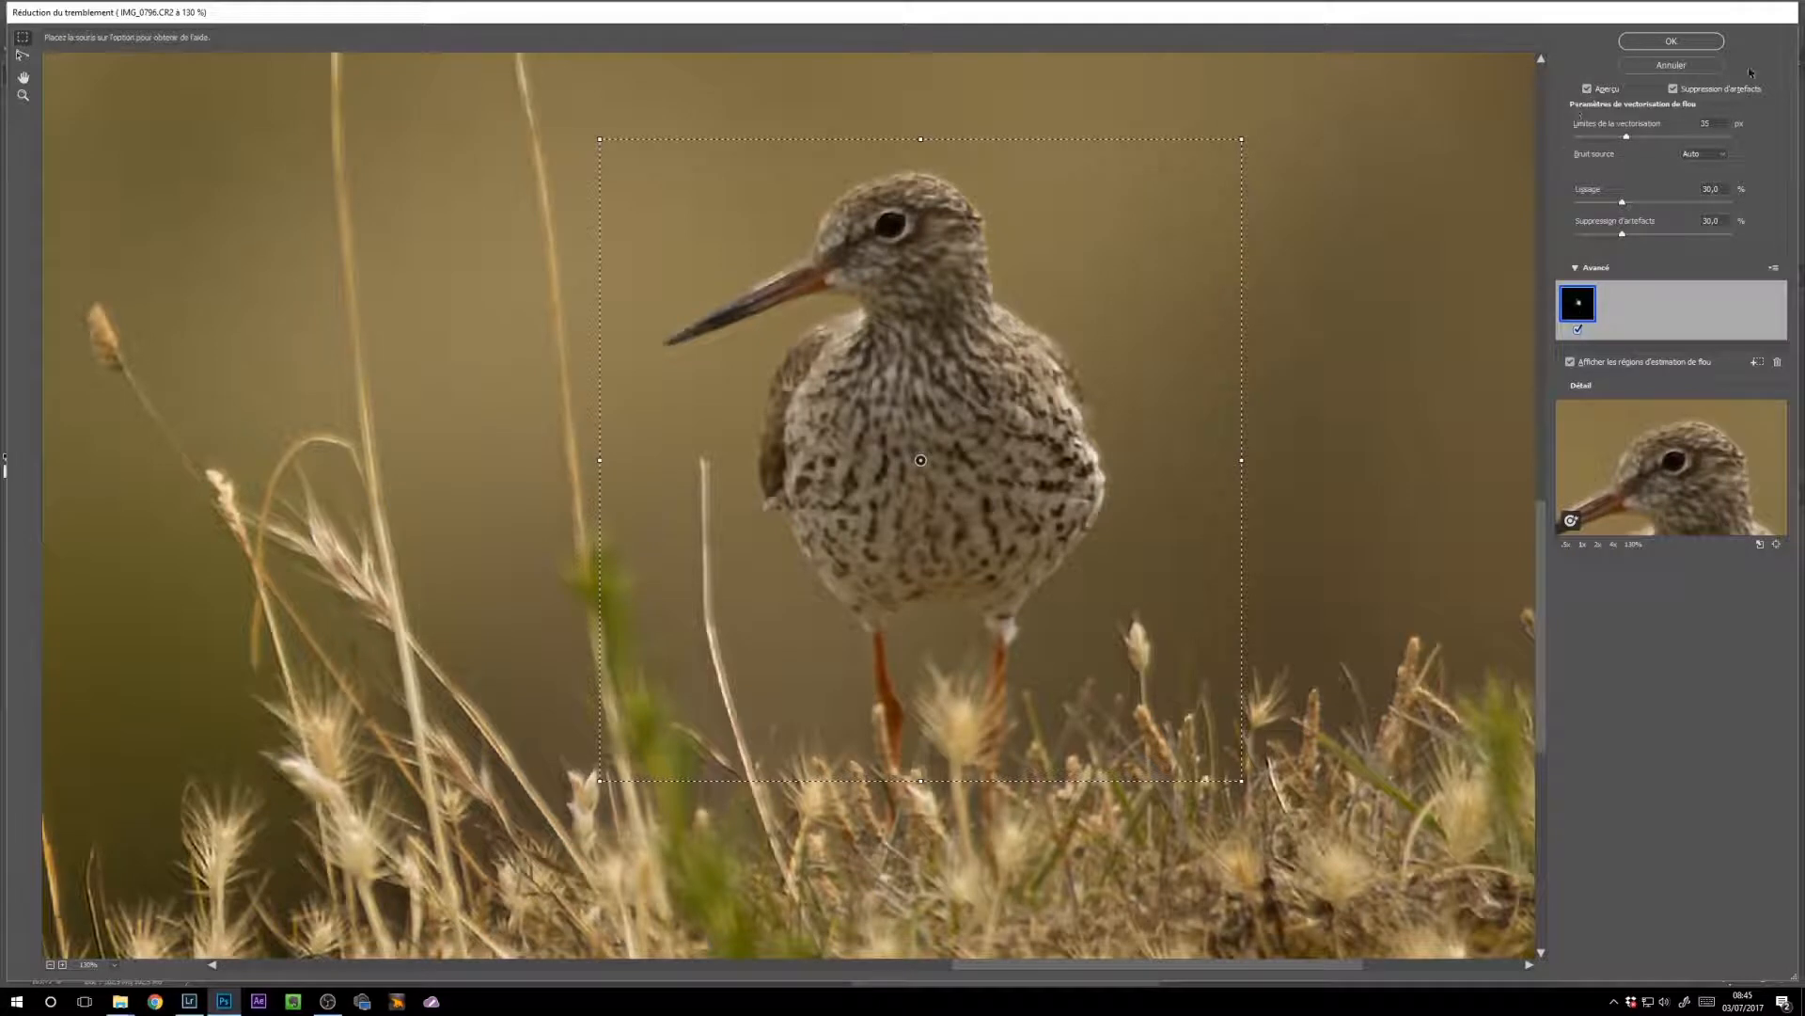
Step: Compare the original and corrected bird by switching the filter's preview off and on
click(1595, 91)
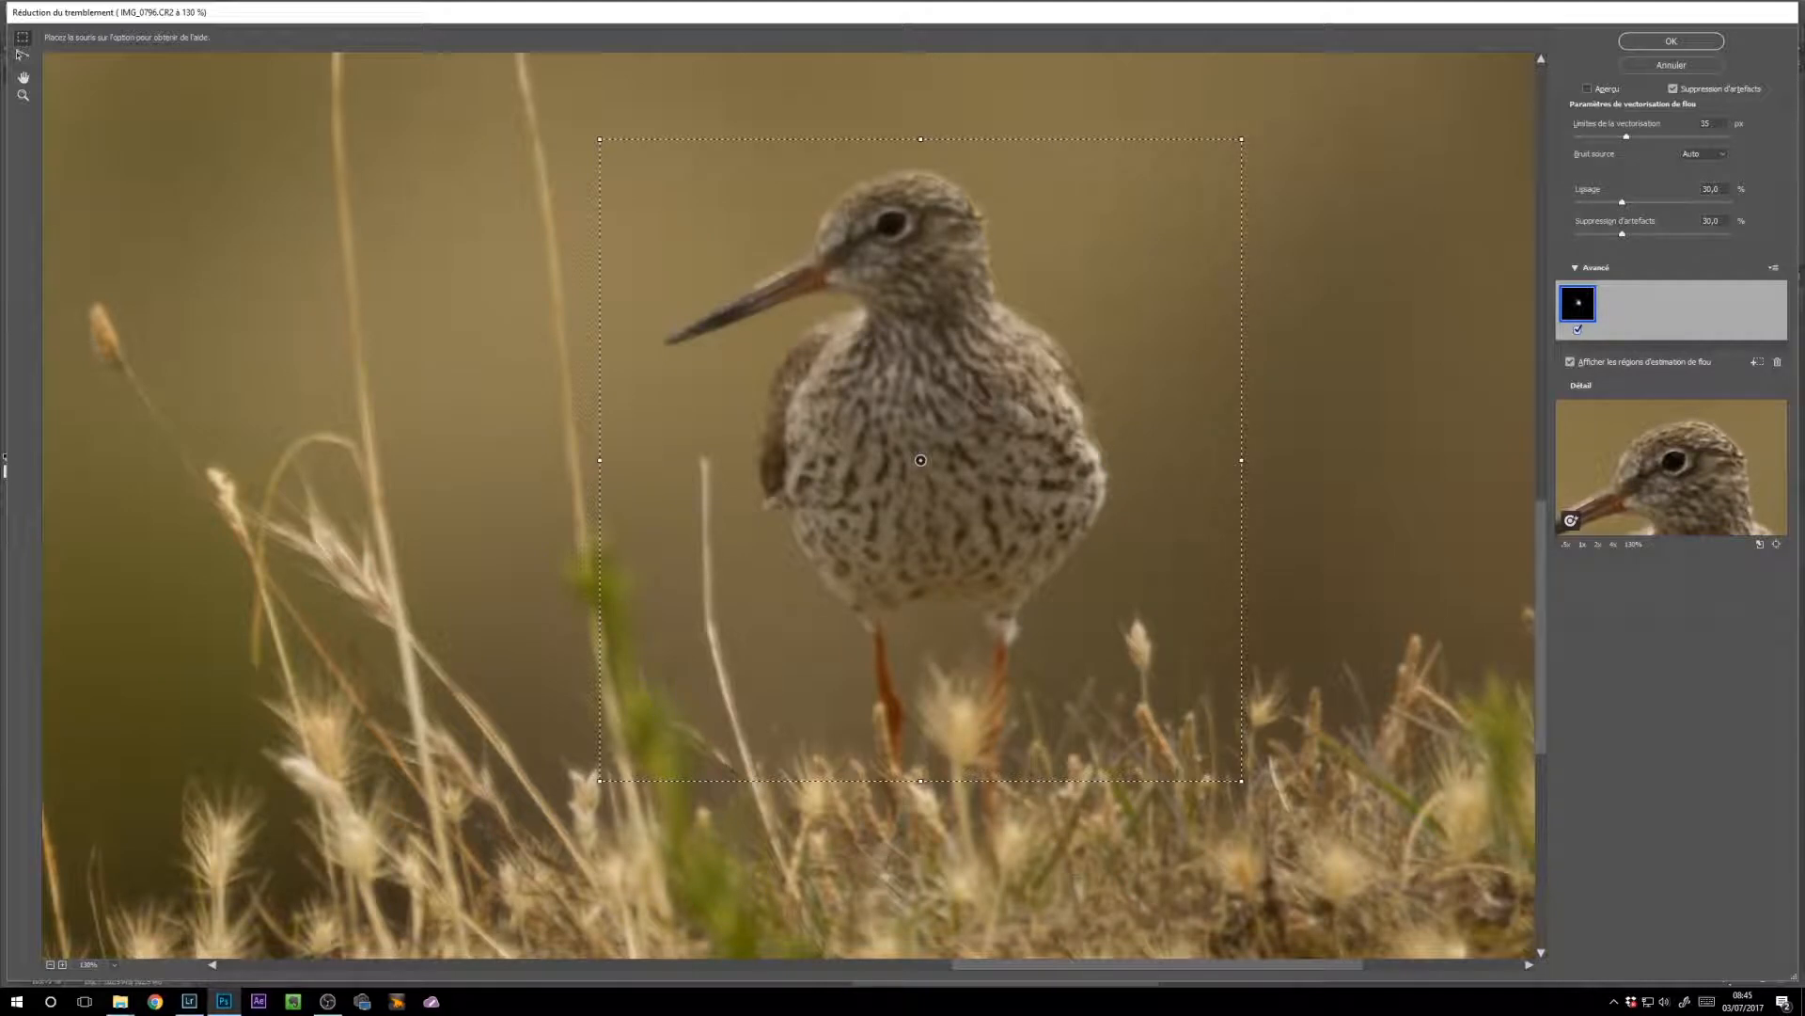
click(189, 1001)
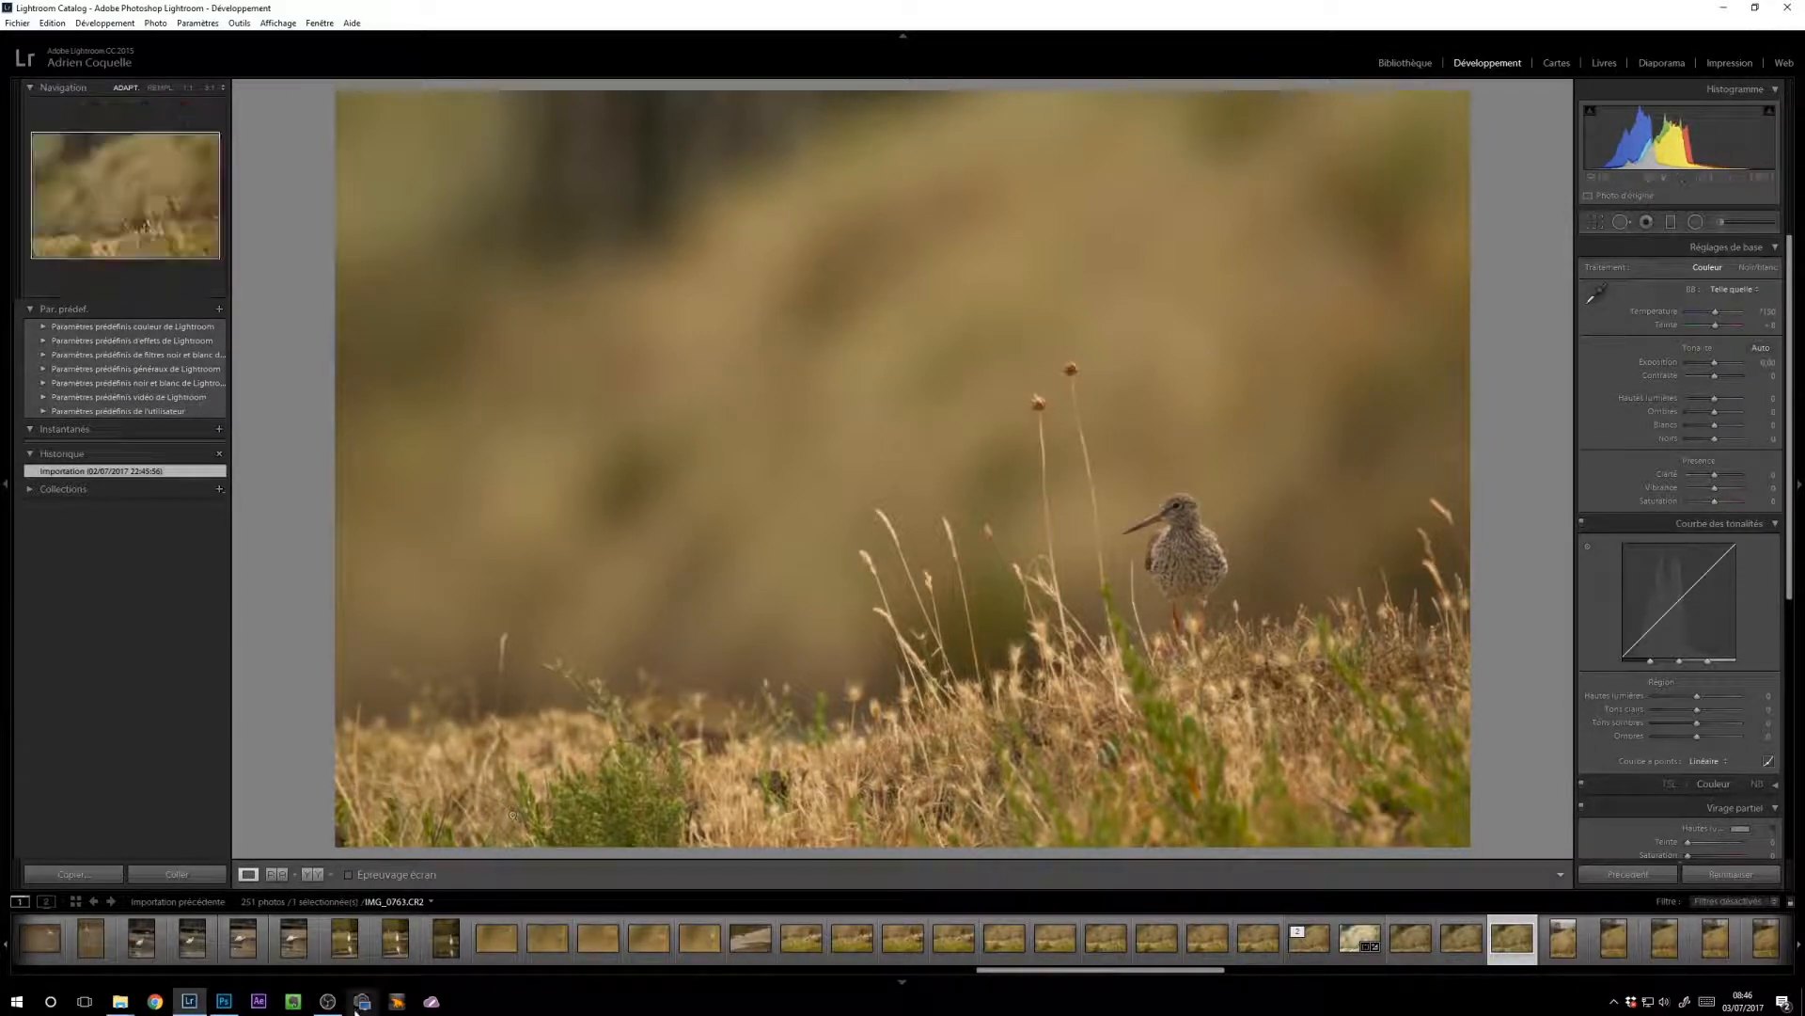
mouse_move(222, 1004)
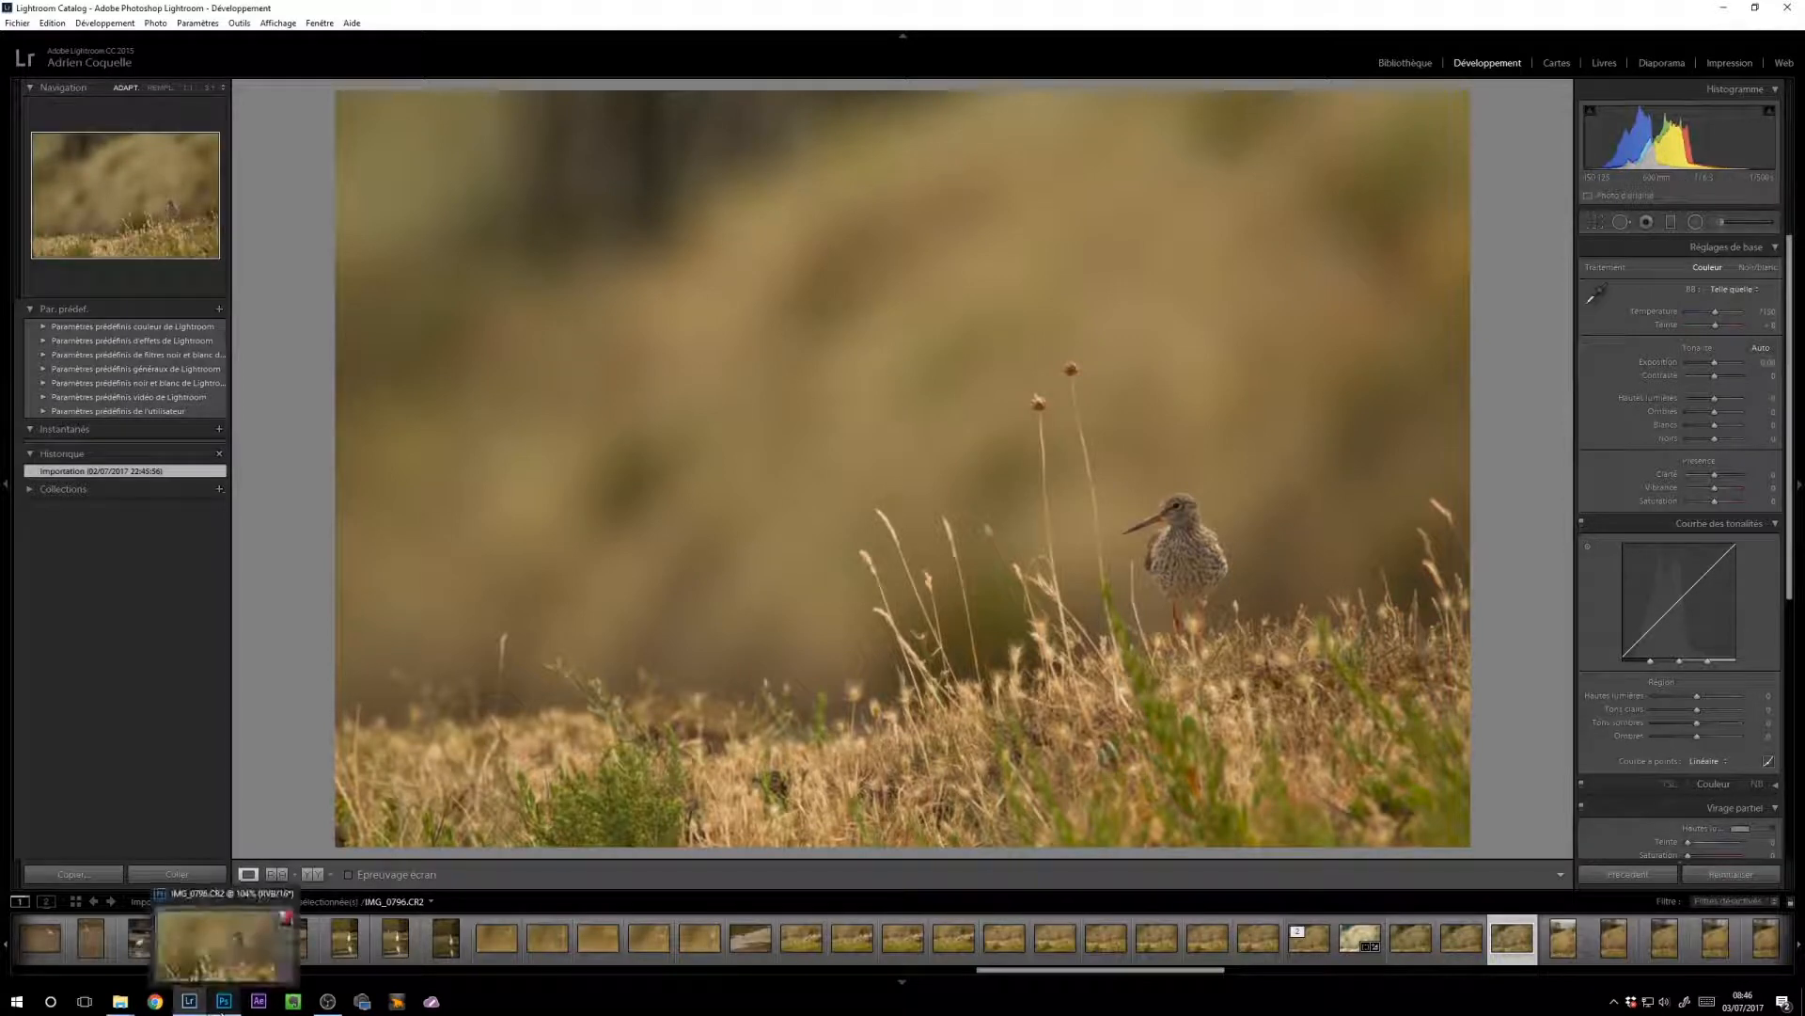
click(226, 940)
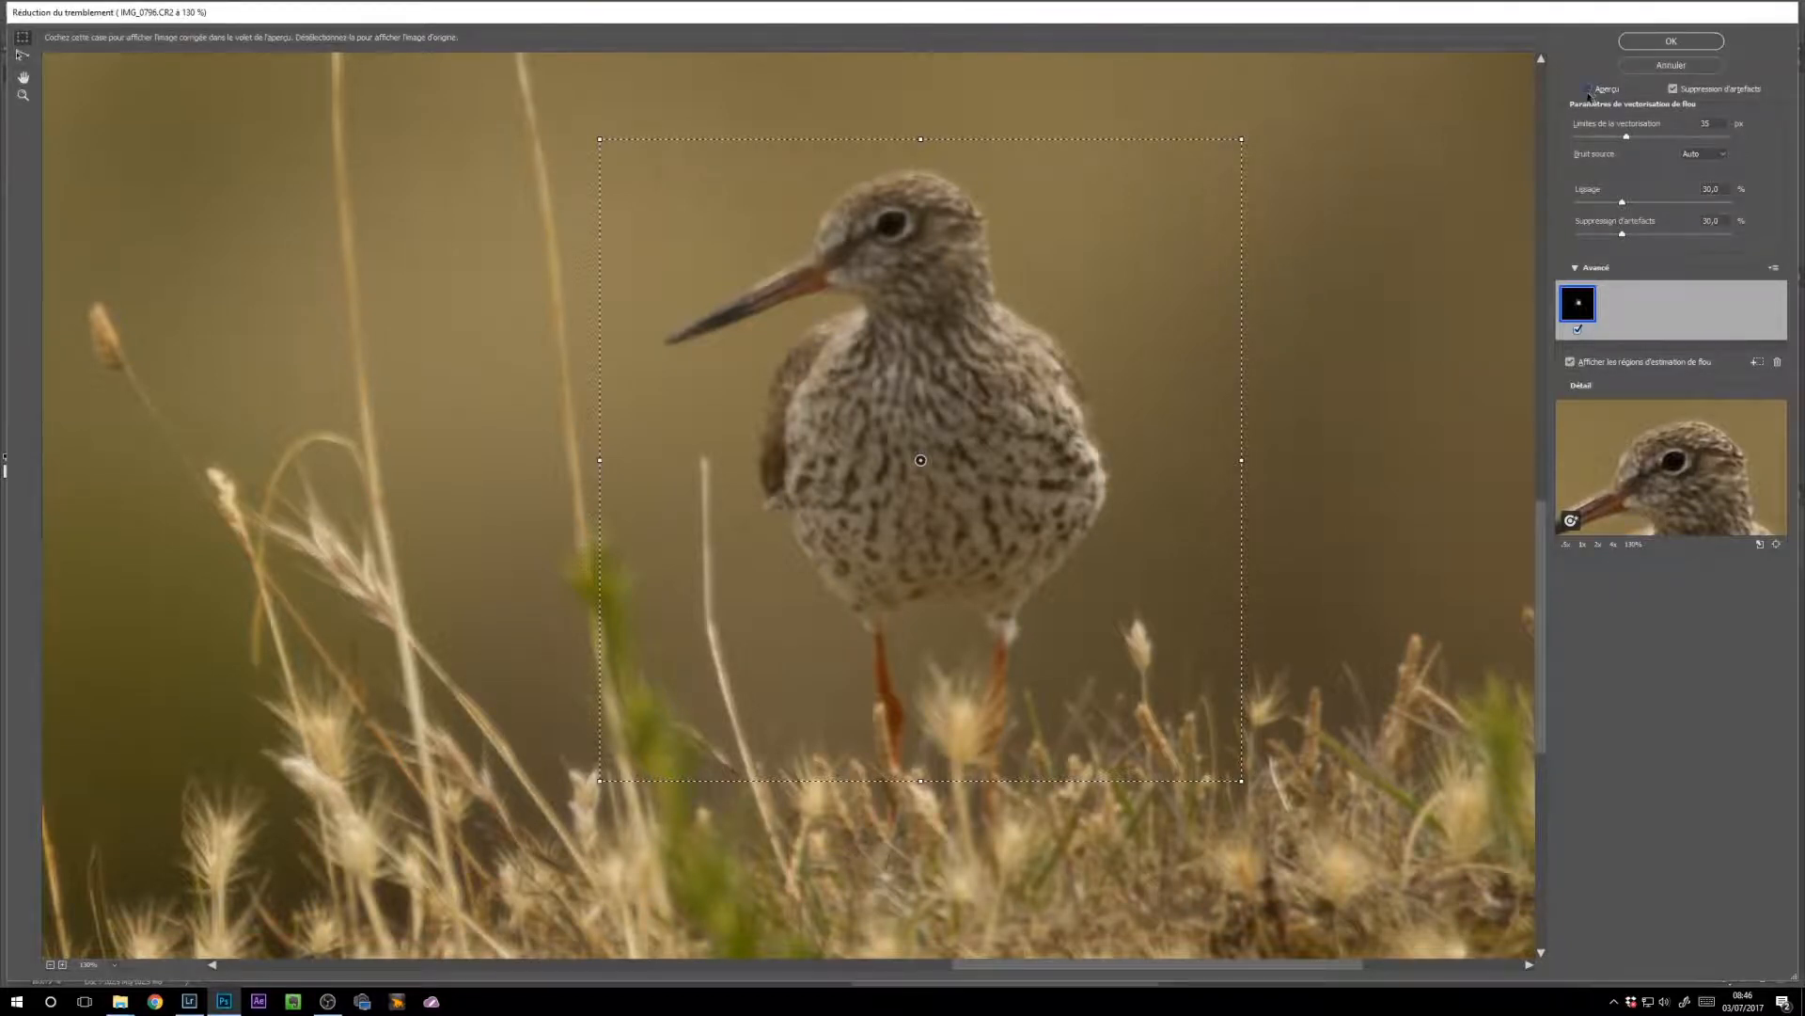
click(1587, 88)
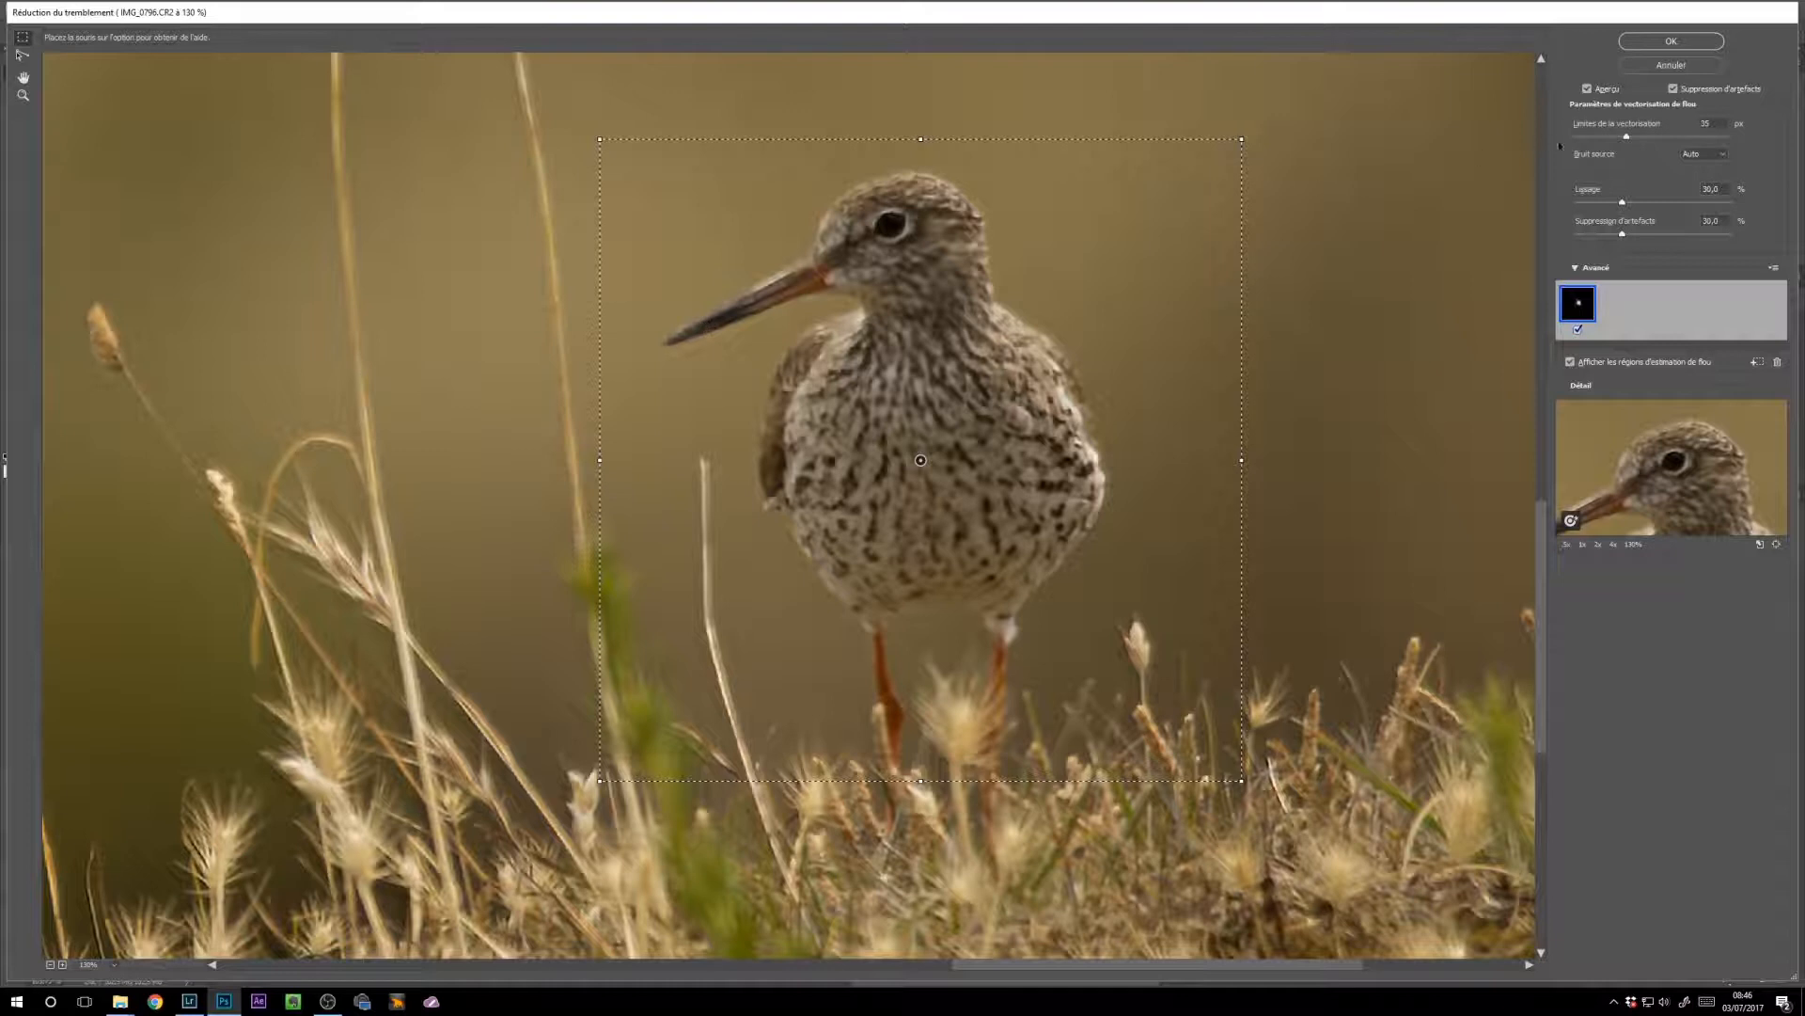
click(1589, 90)
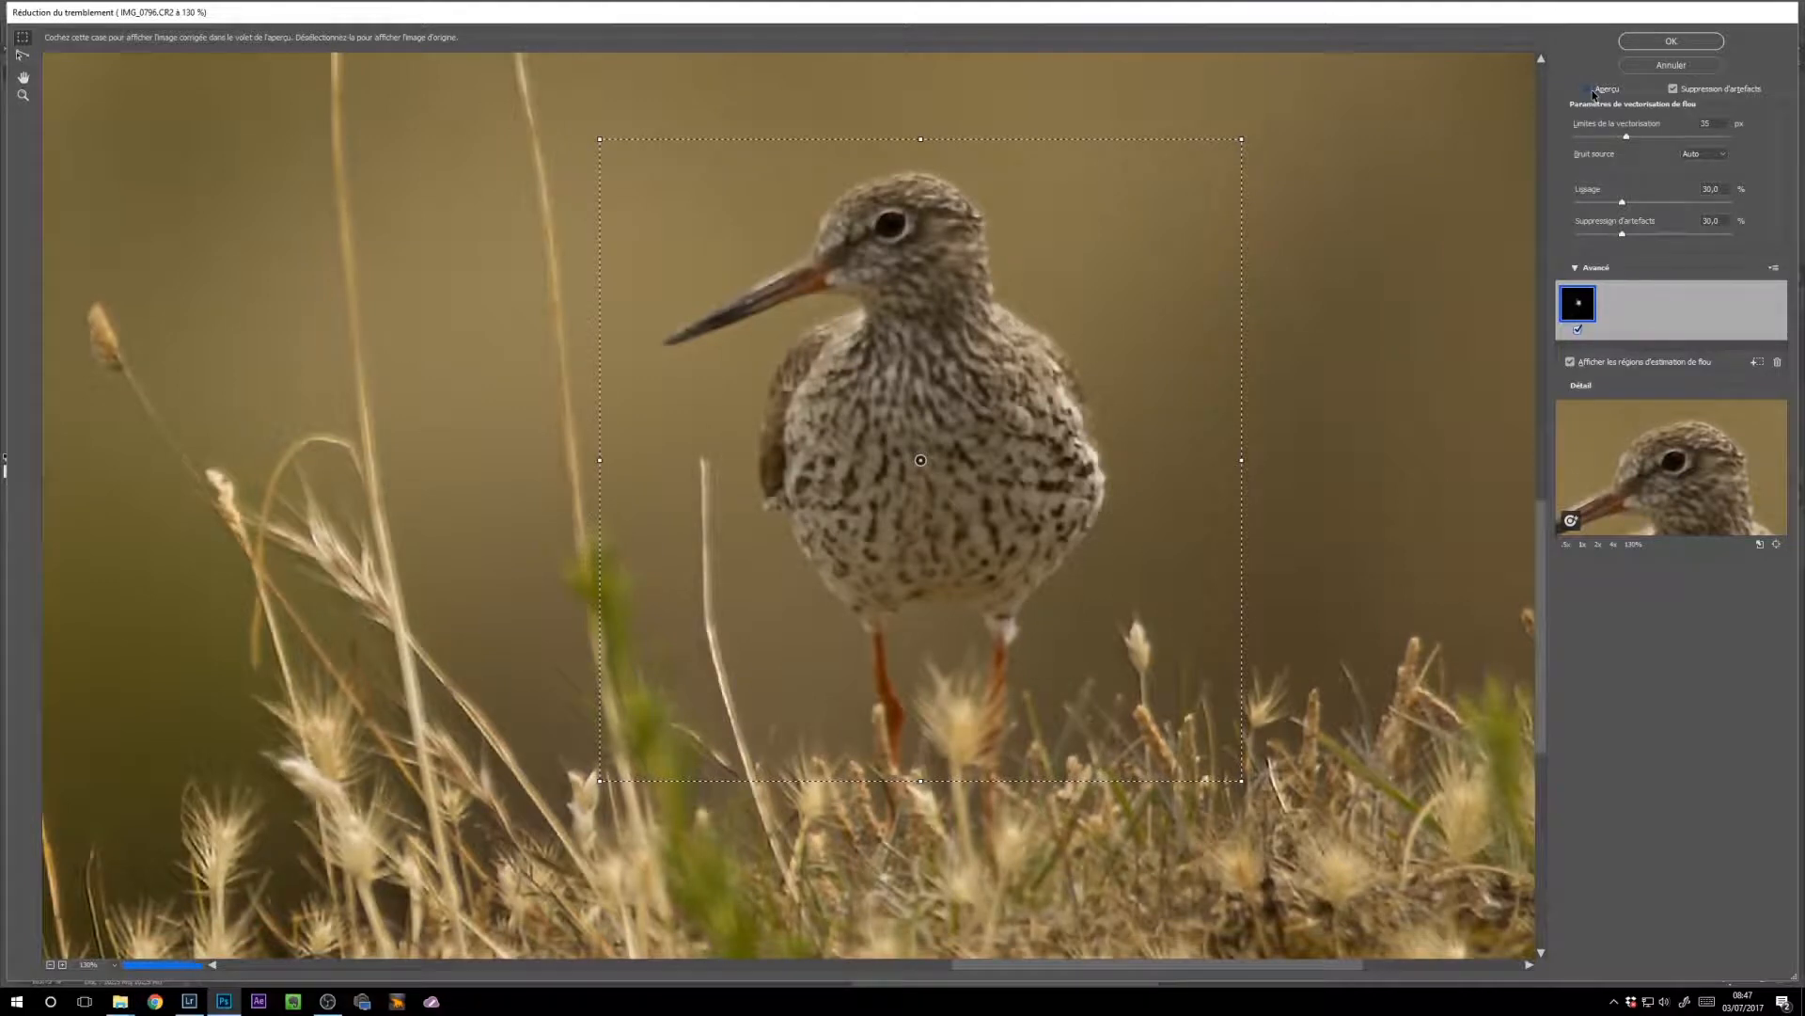
click(1589, 89)
click(1588, 90)
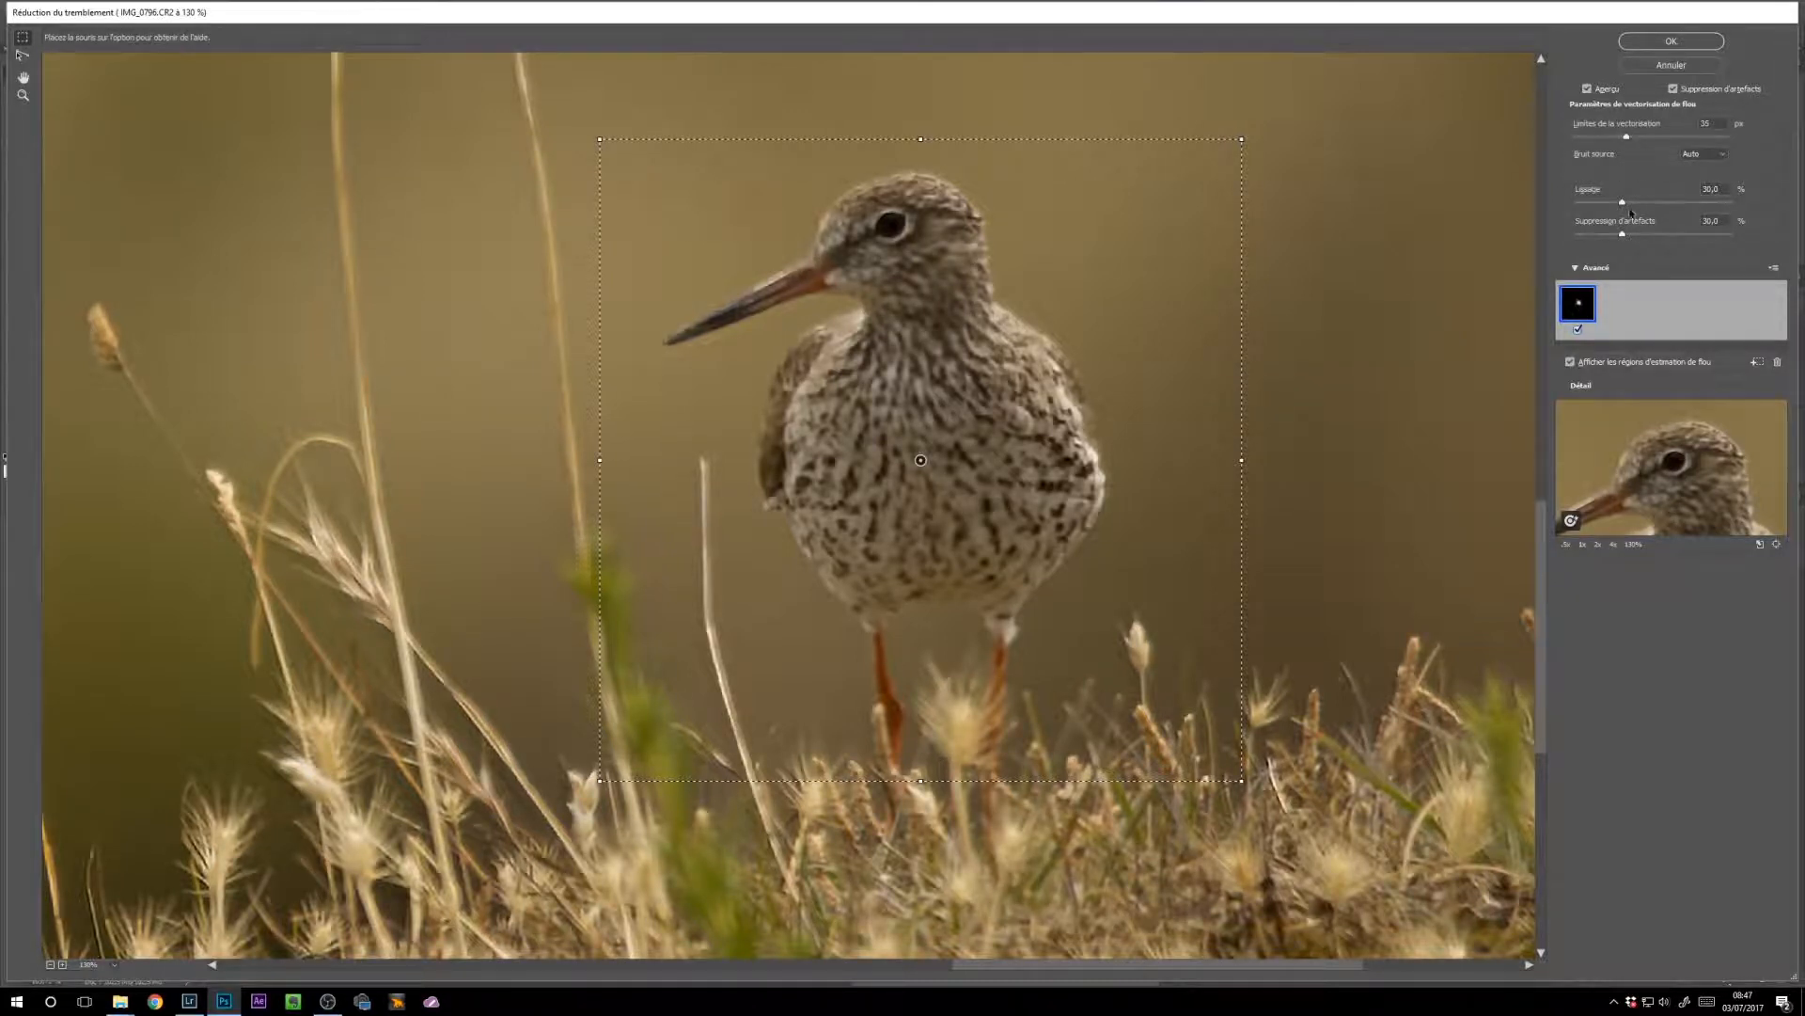
Step: Try a much higher blur trace bounds value and compare the result with the original
click(1632, 137)
drag(1681, 139, 1716, 141)
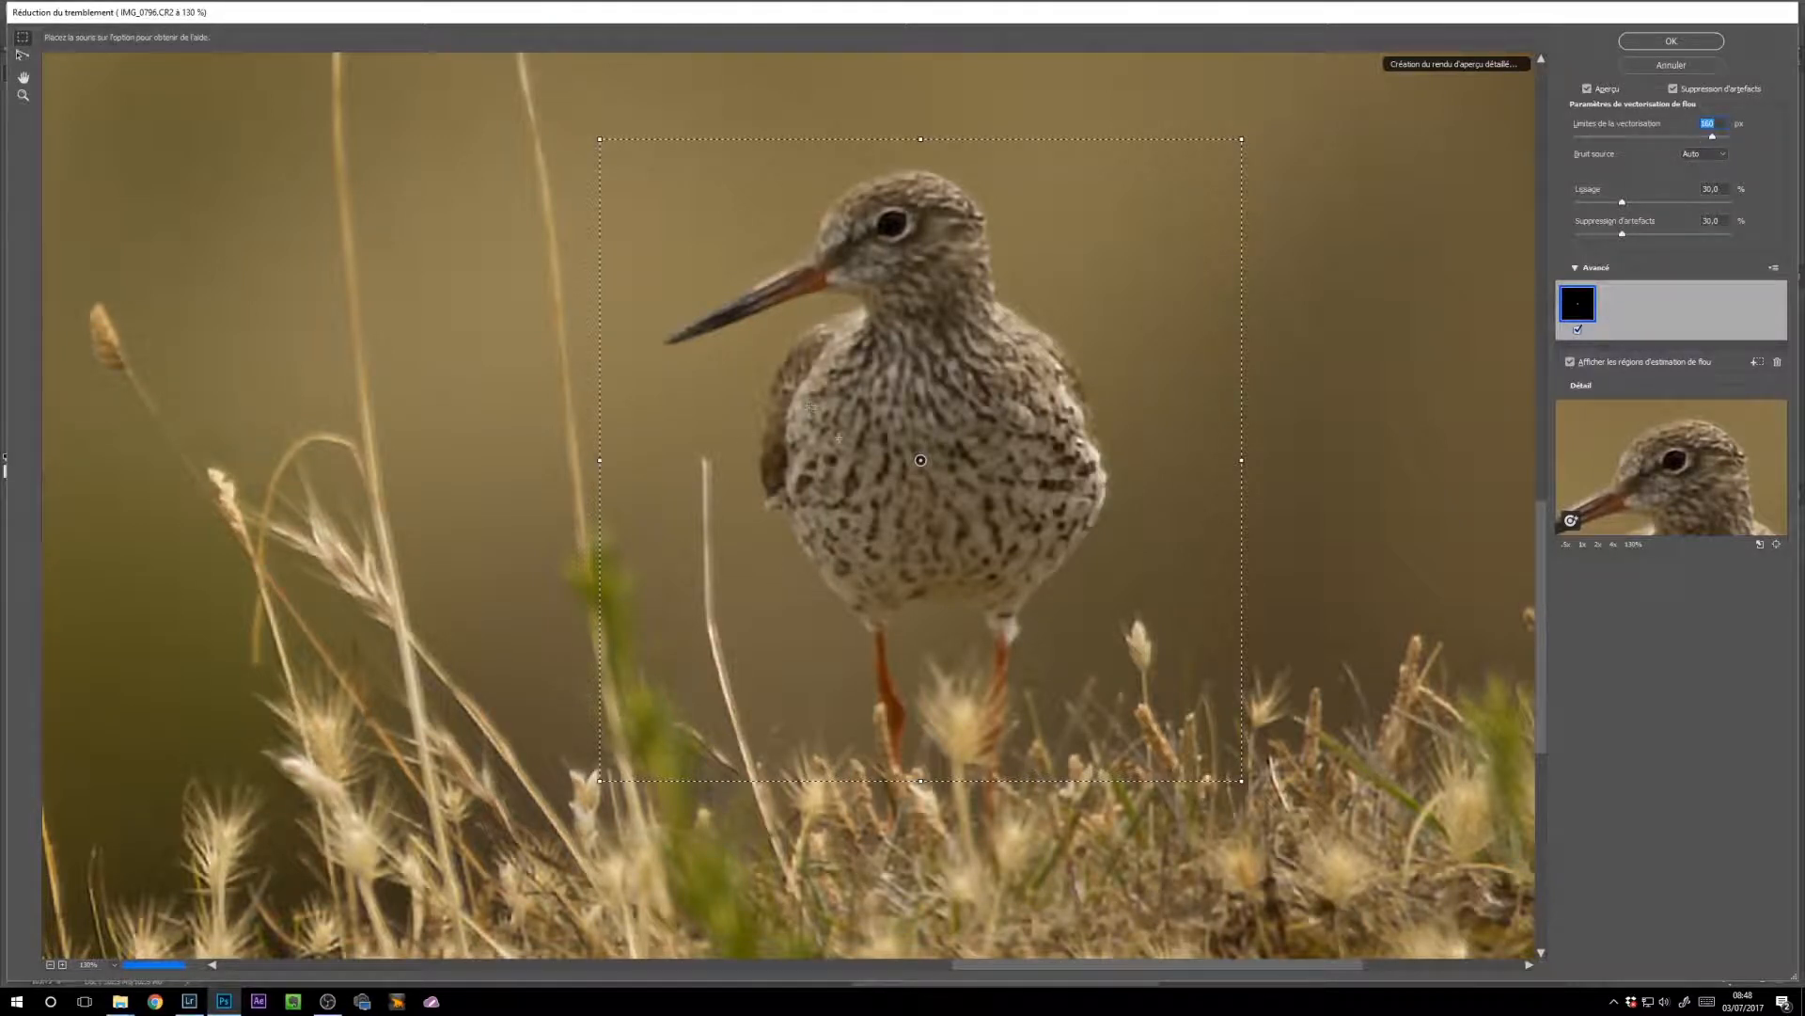
click(1604, 94)
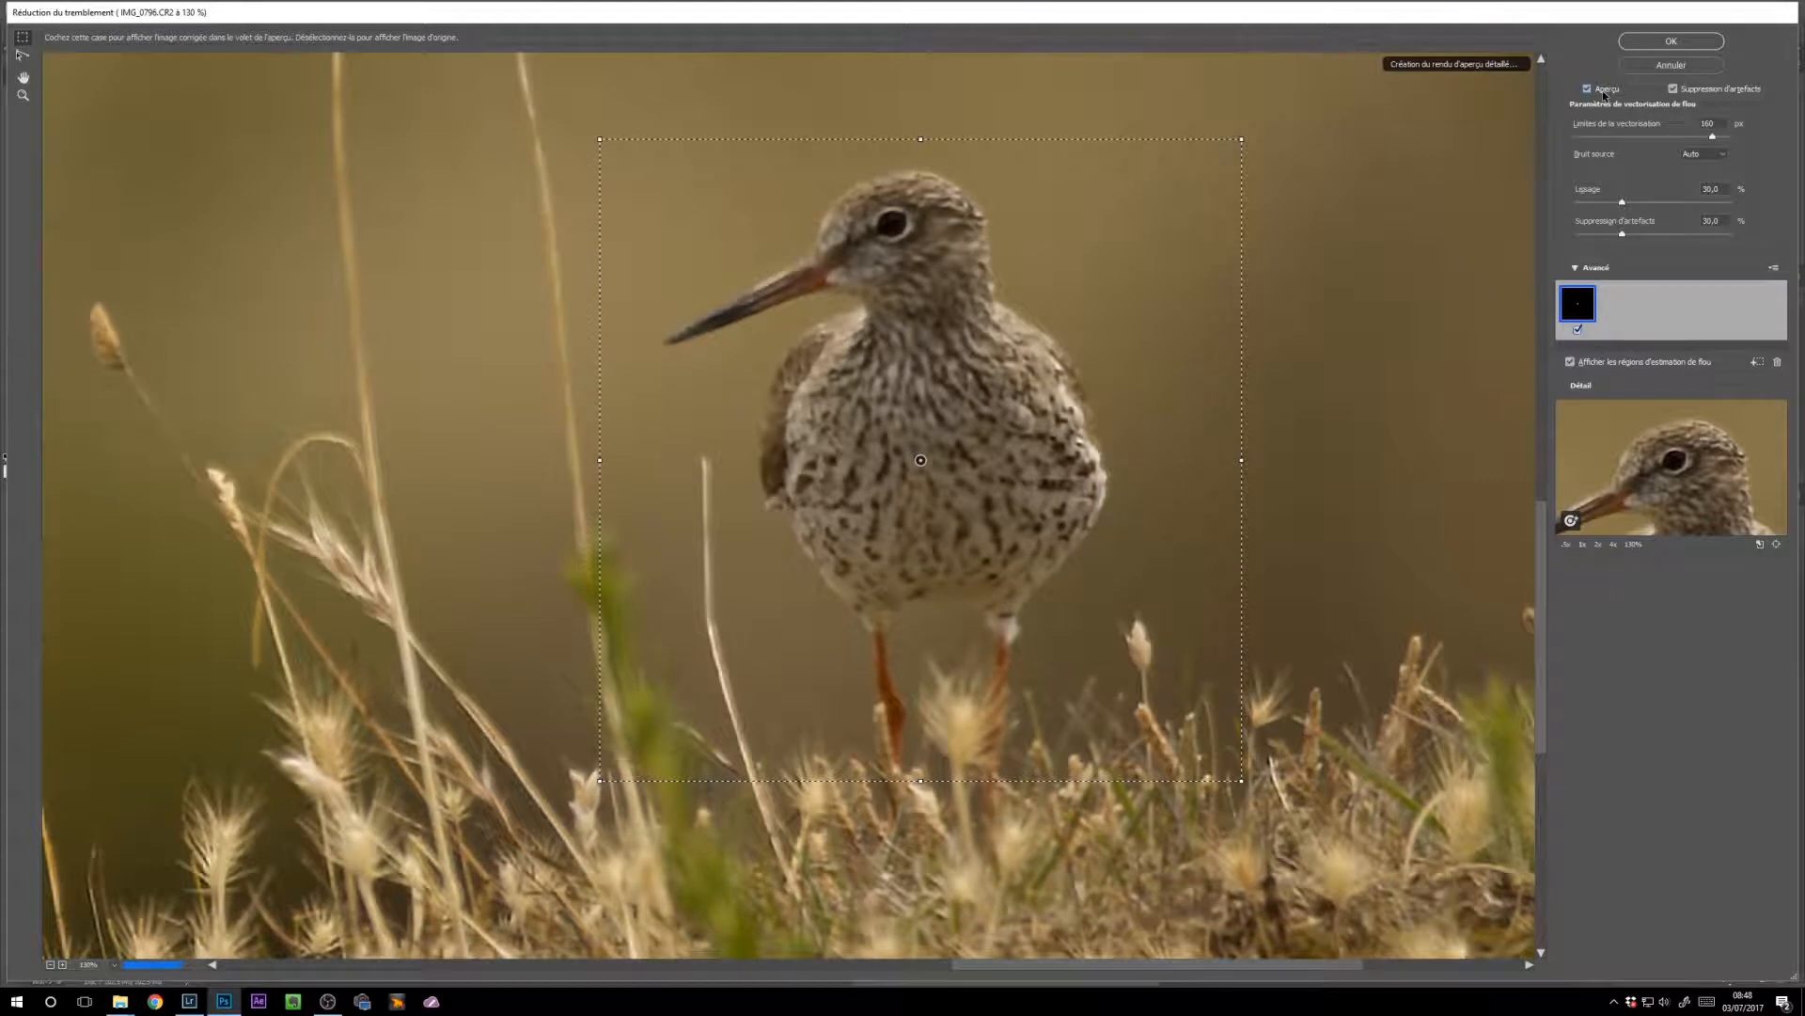
click(1602, 91)
click(1602, 90)
Step: Lower the blur trace bounds to near the minimum
drag(1645, 134, 1595, 142)
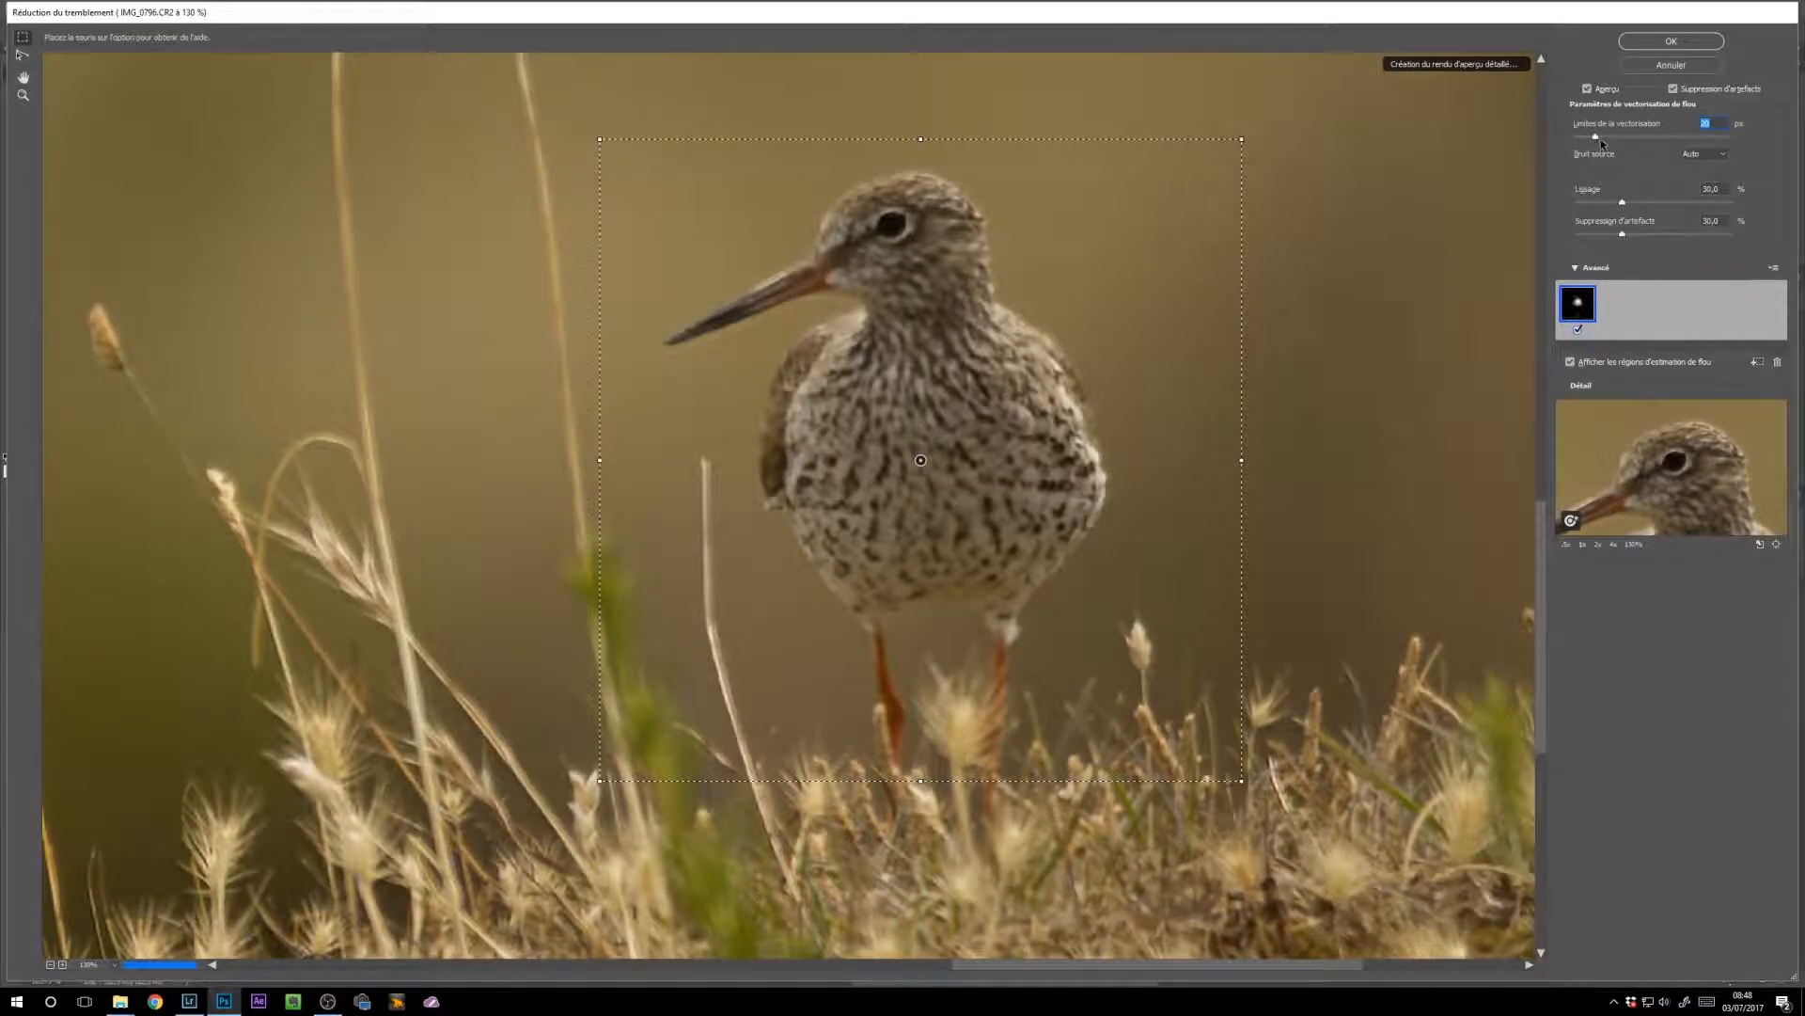
Step: Try intermediate blur trace bounds values, ending at about 35 px
drag(1598, 140, 1618, 139)
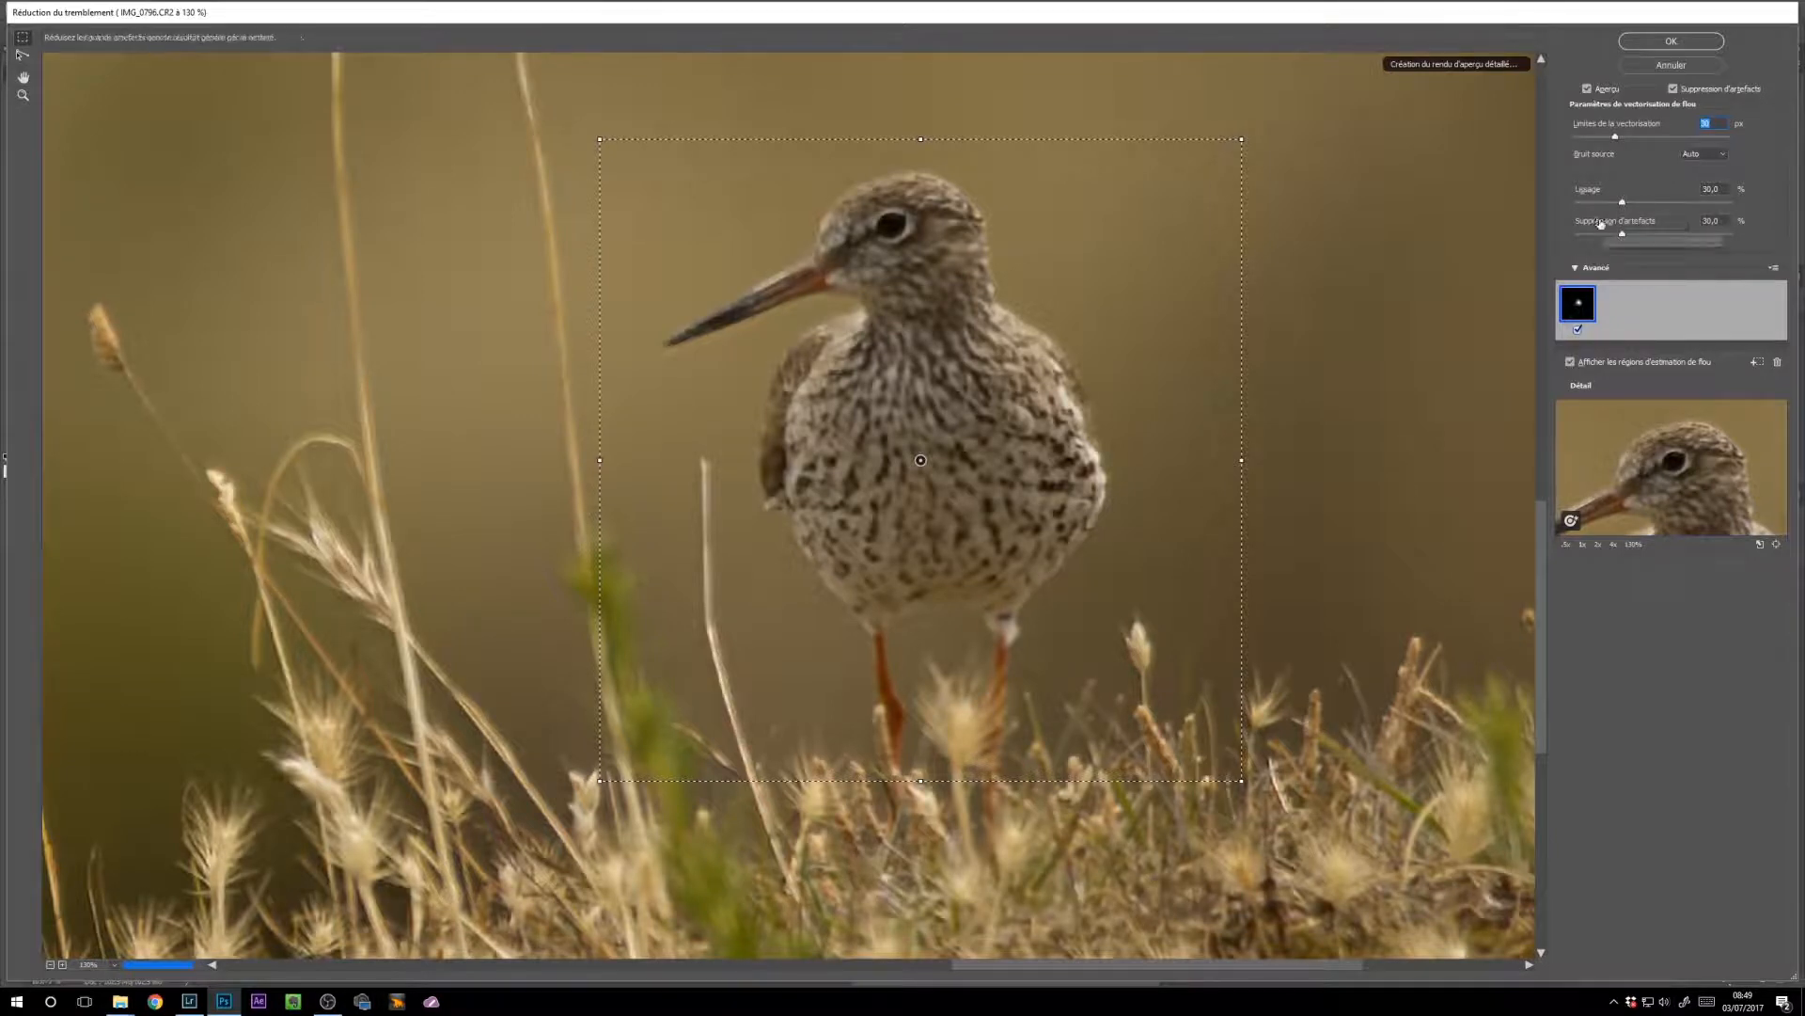
key(ctrl+[)
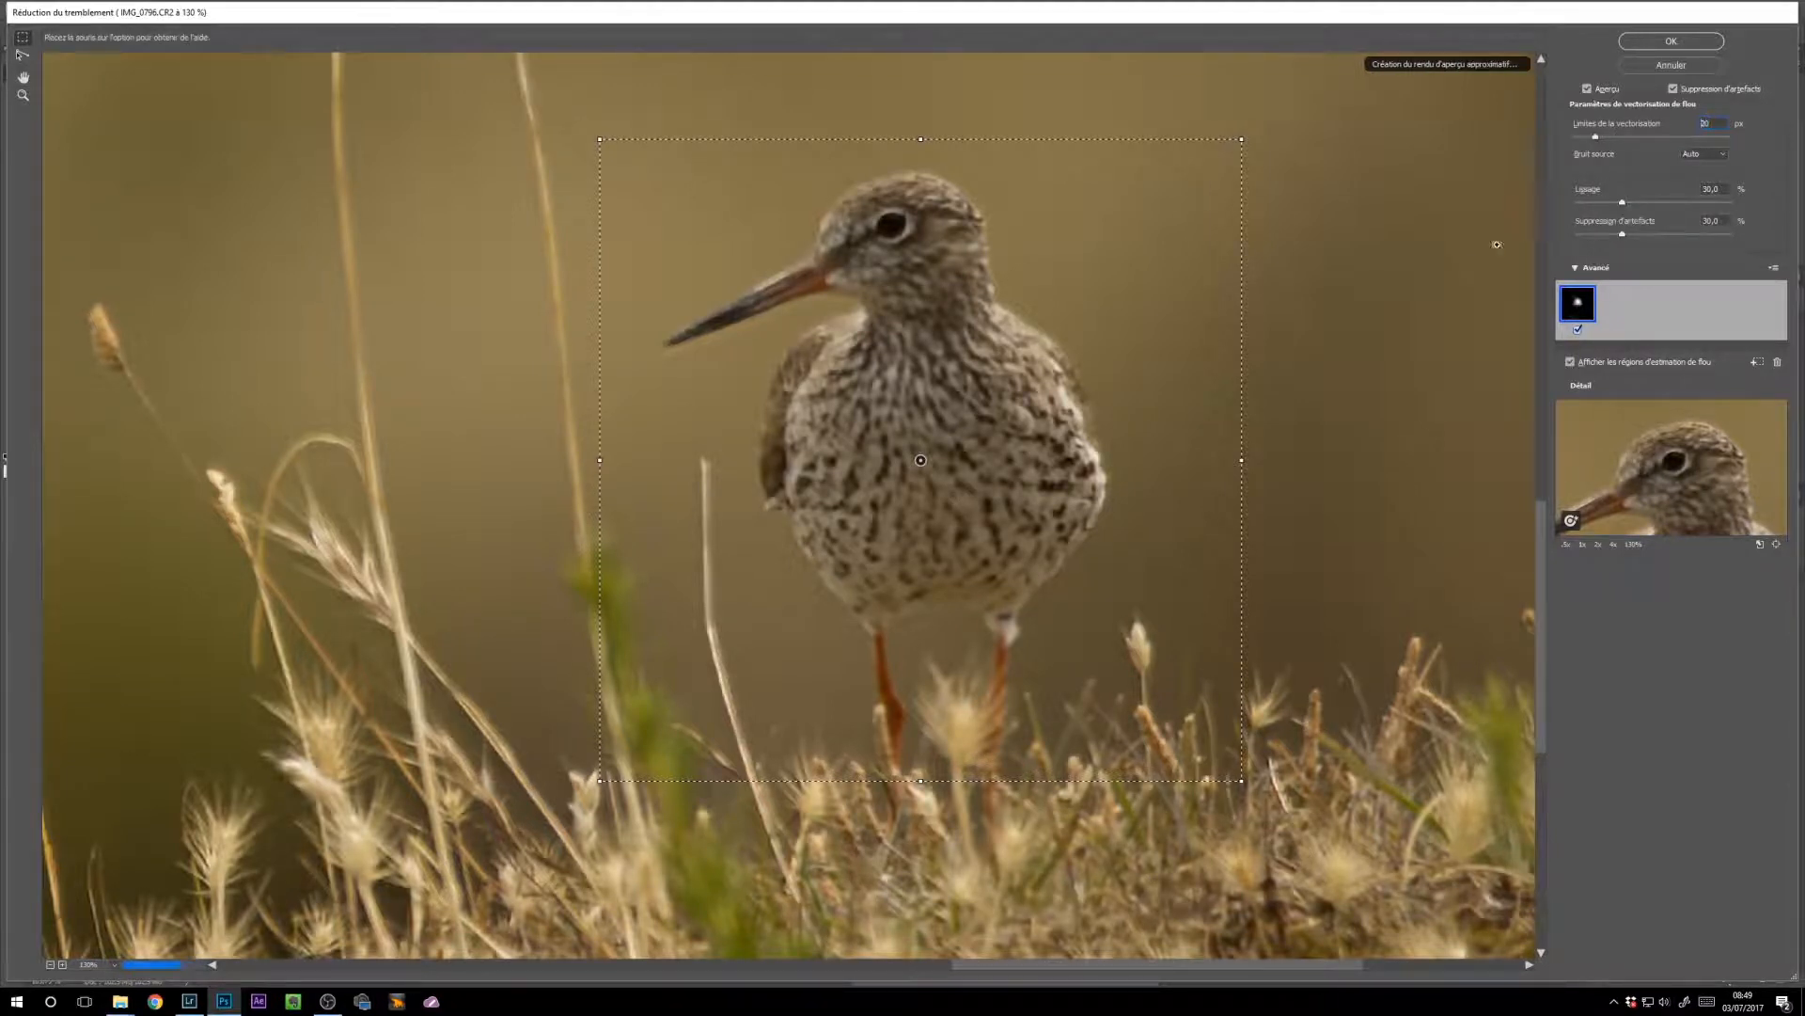
key(ctrl+alt+z)
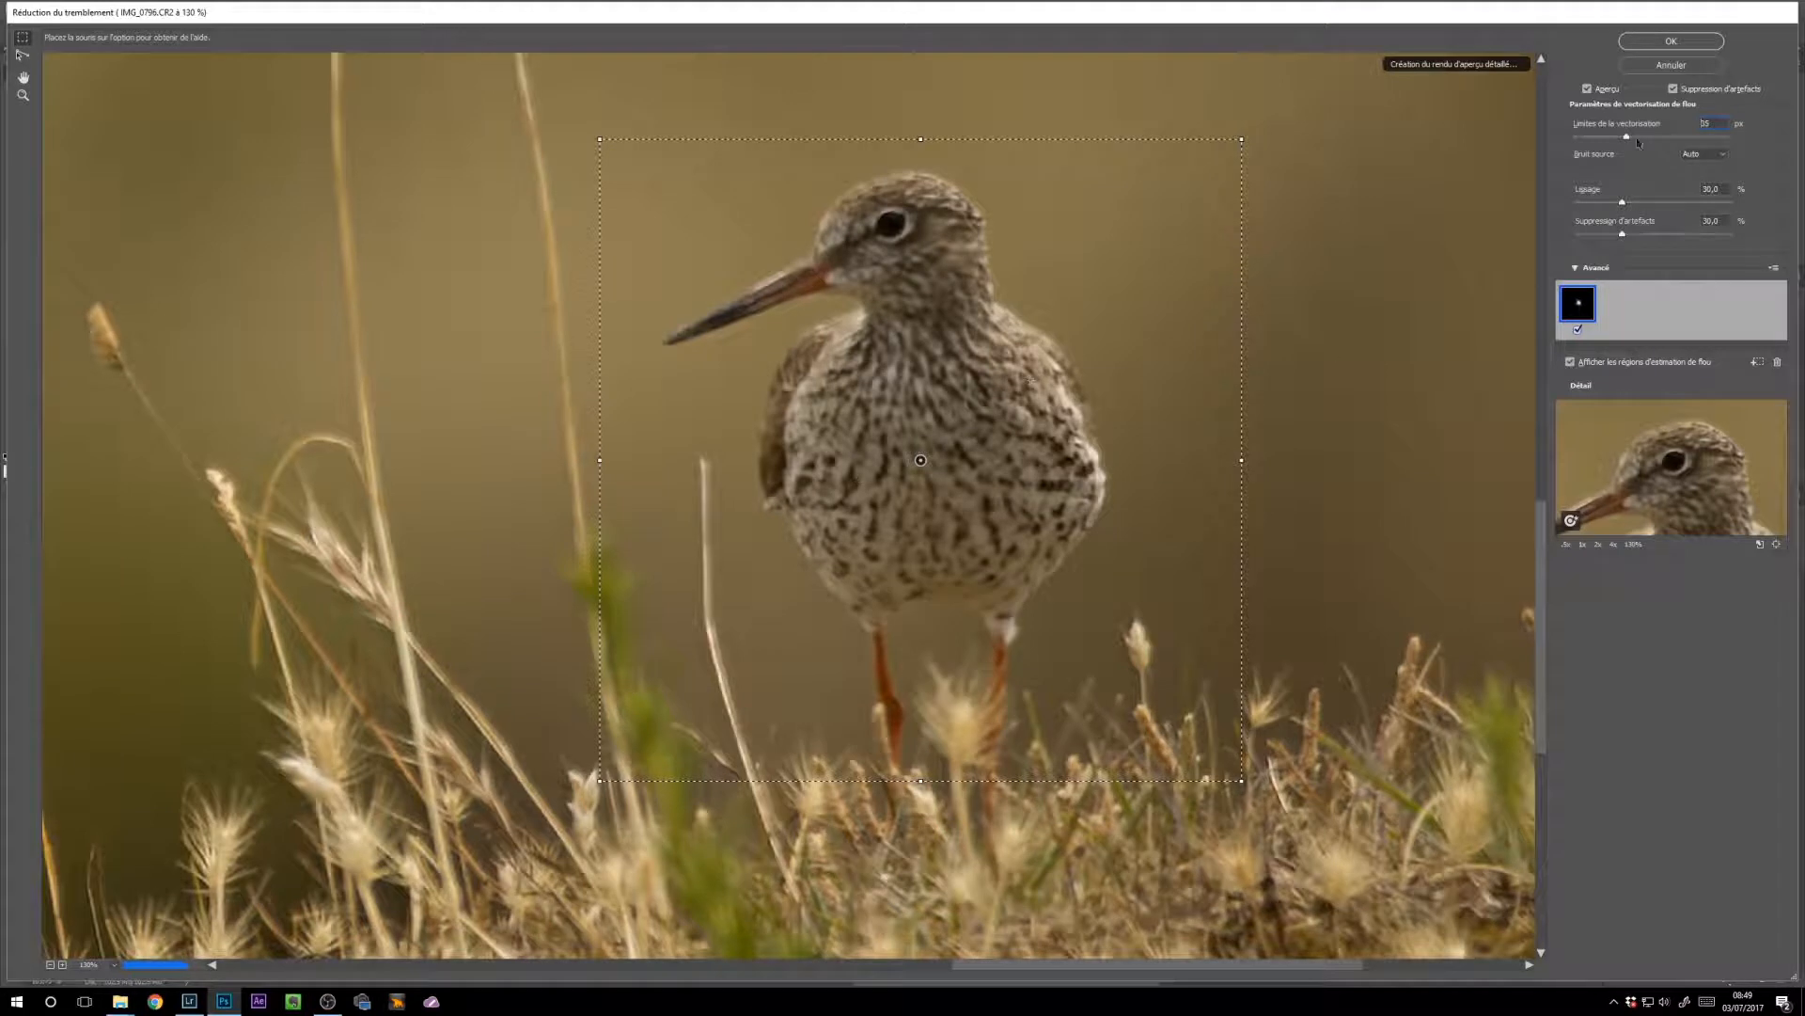
Step: Compare the bird with and without the shake correction at the adjusted blur trace bounds
click(1589, 89)
click(1589, 89)
click(1590, 89)
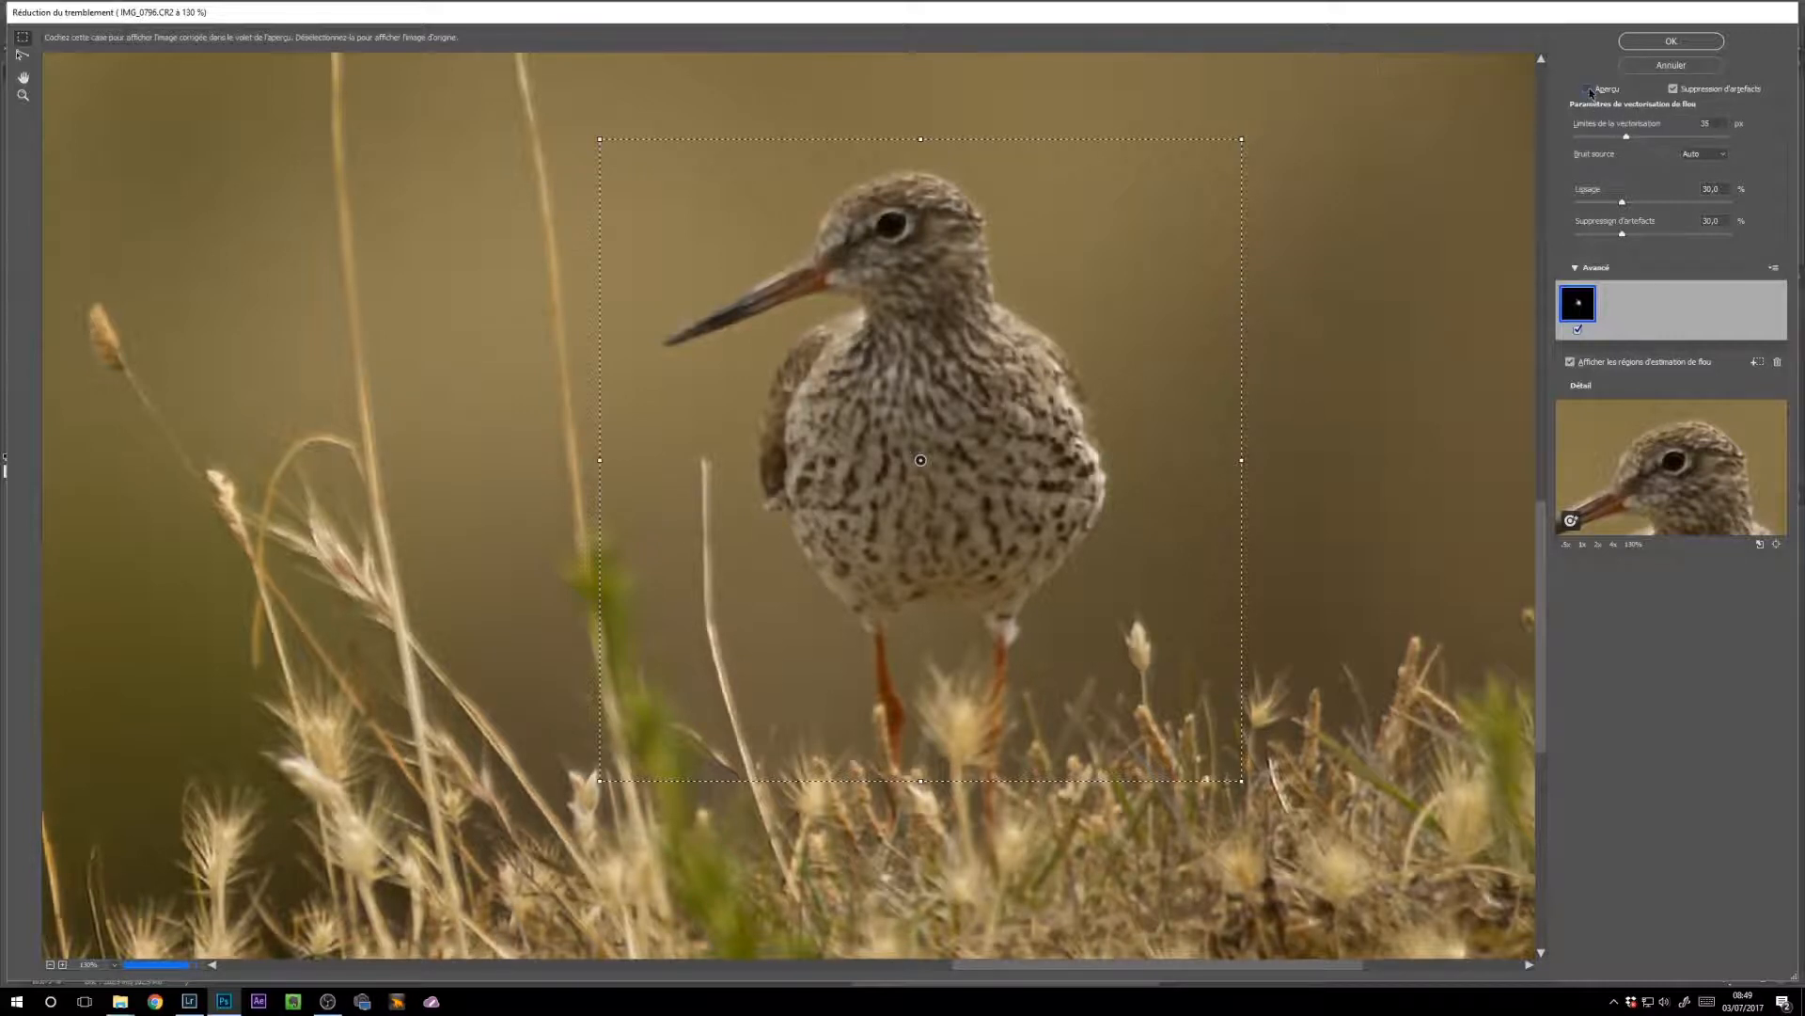
click(1589, 90)
click(1589, 89)
click(1589, 90)
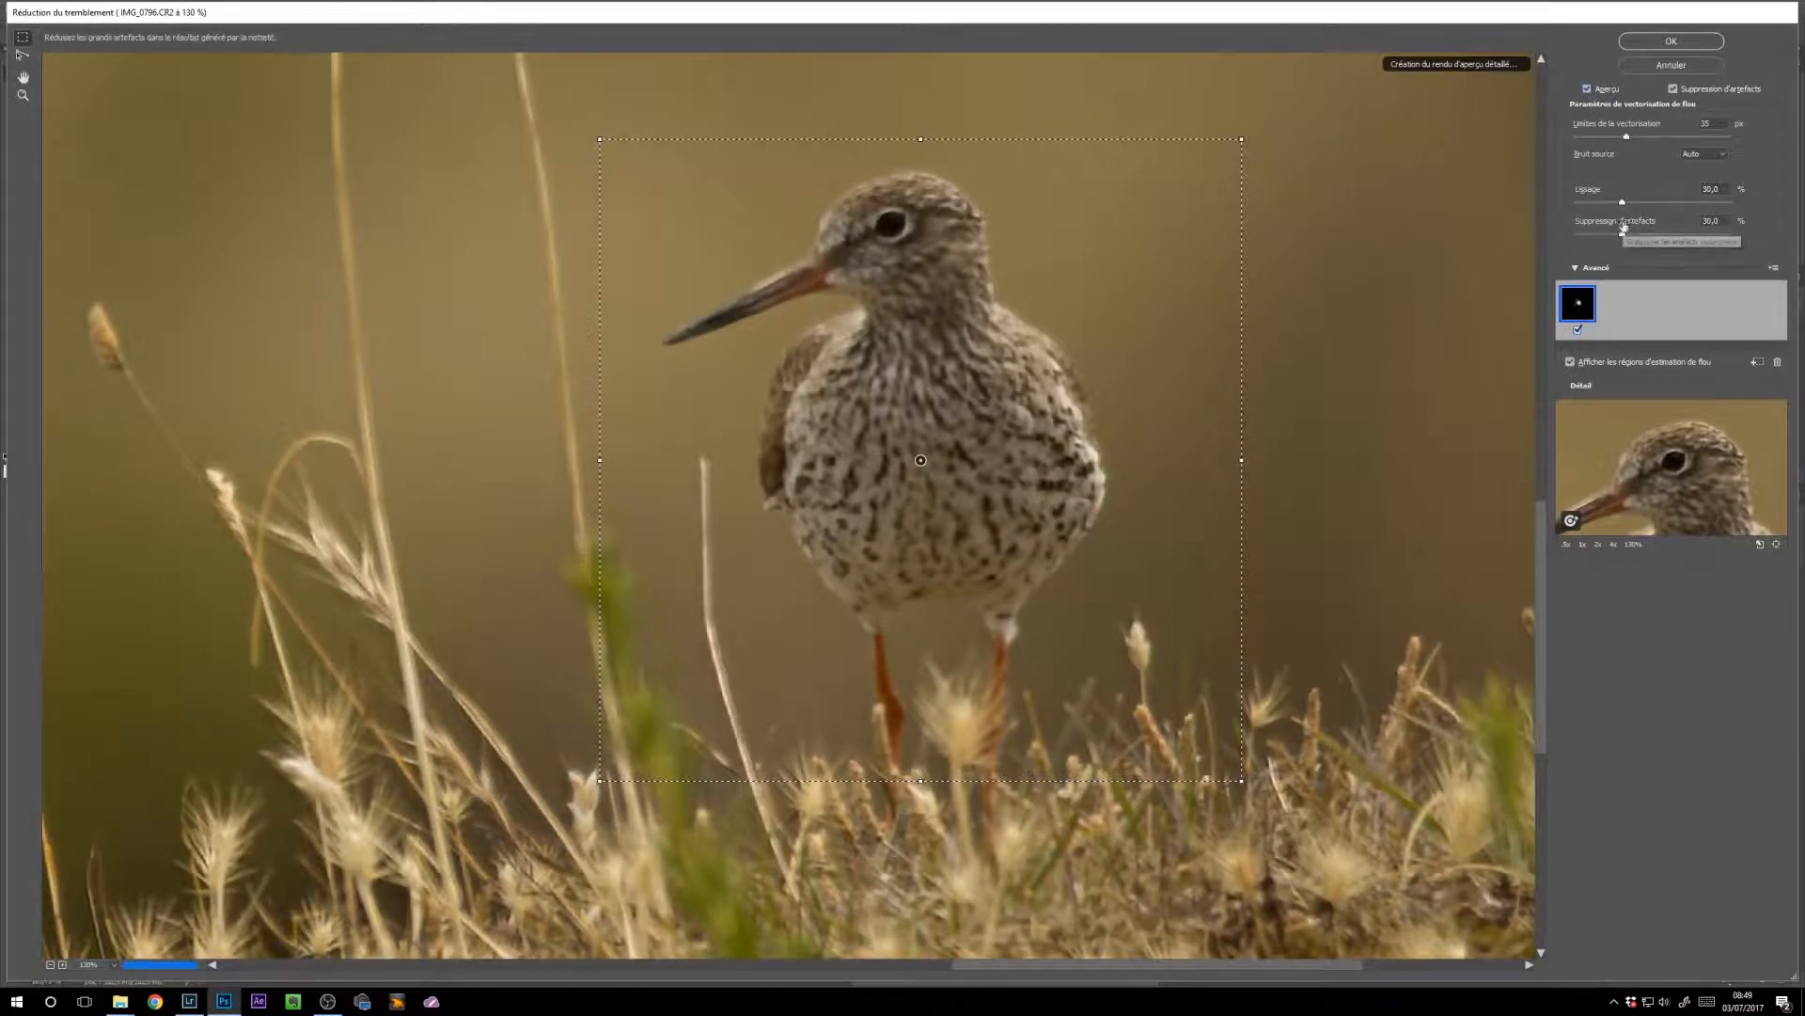
click(1705, 158)
click(1704, 158)
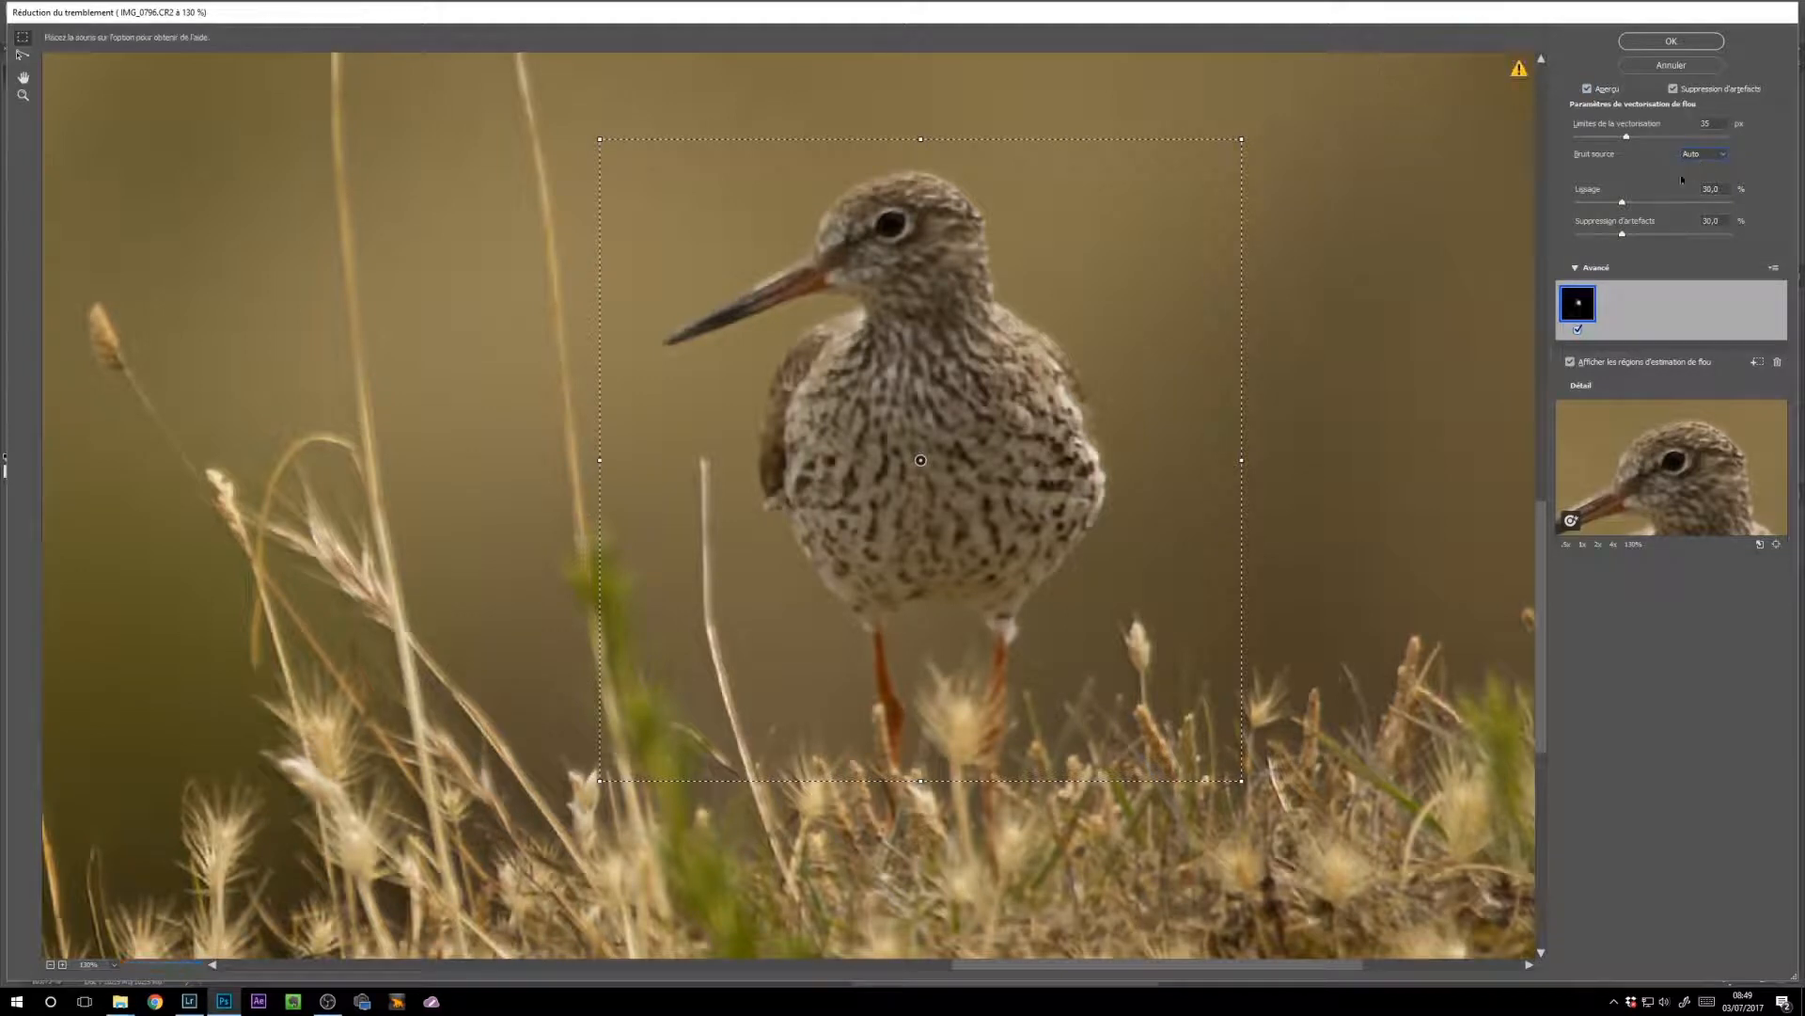
click(1589, 90)
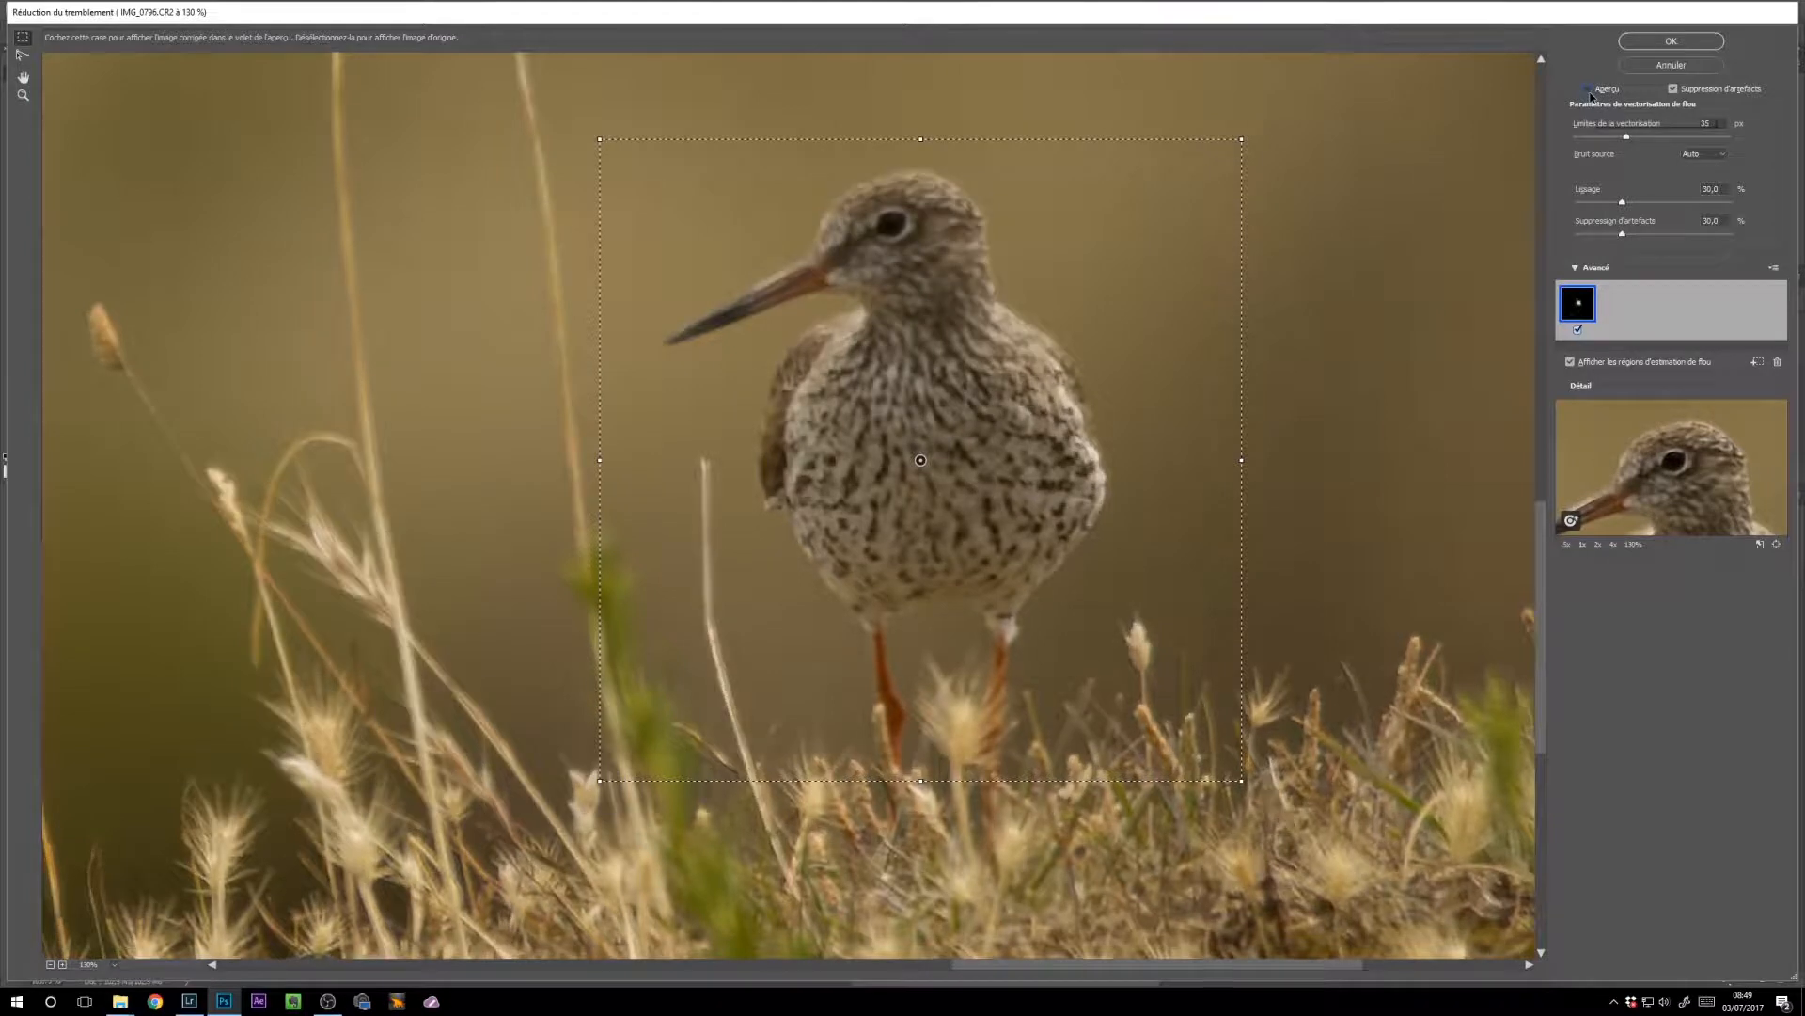
click(1591, 94)
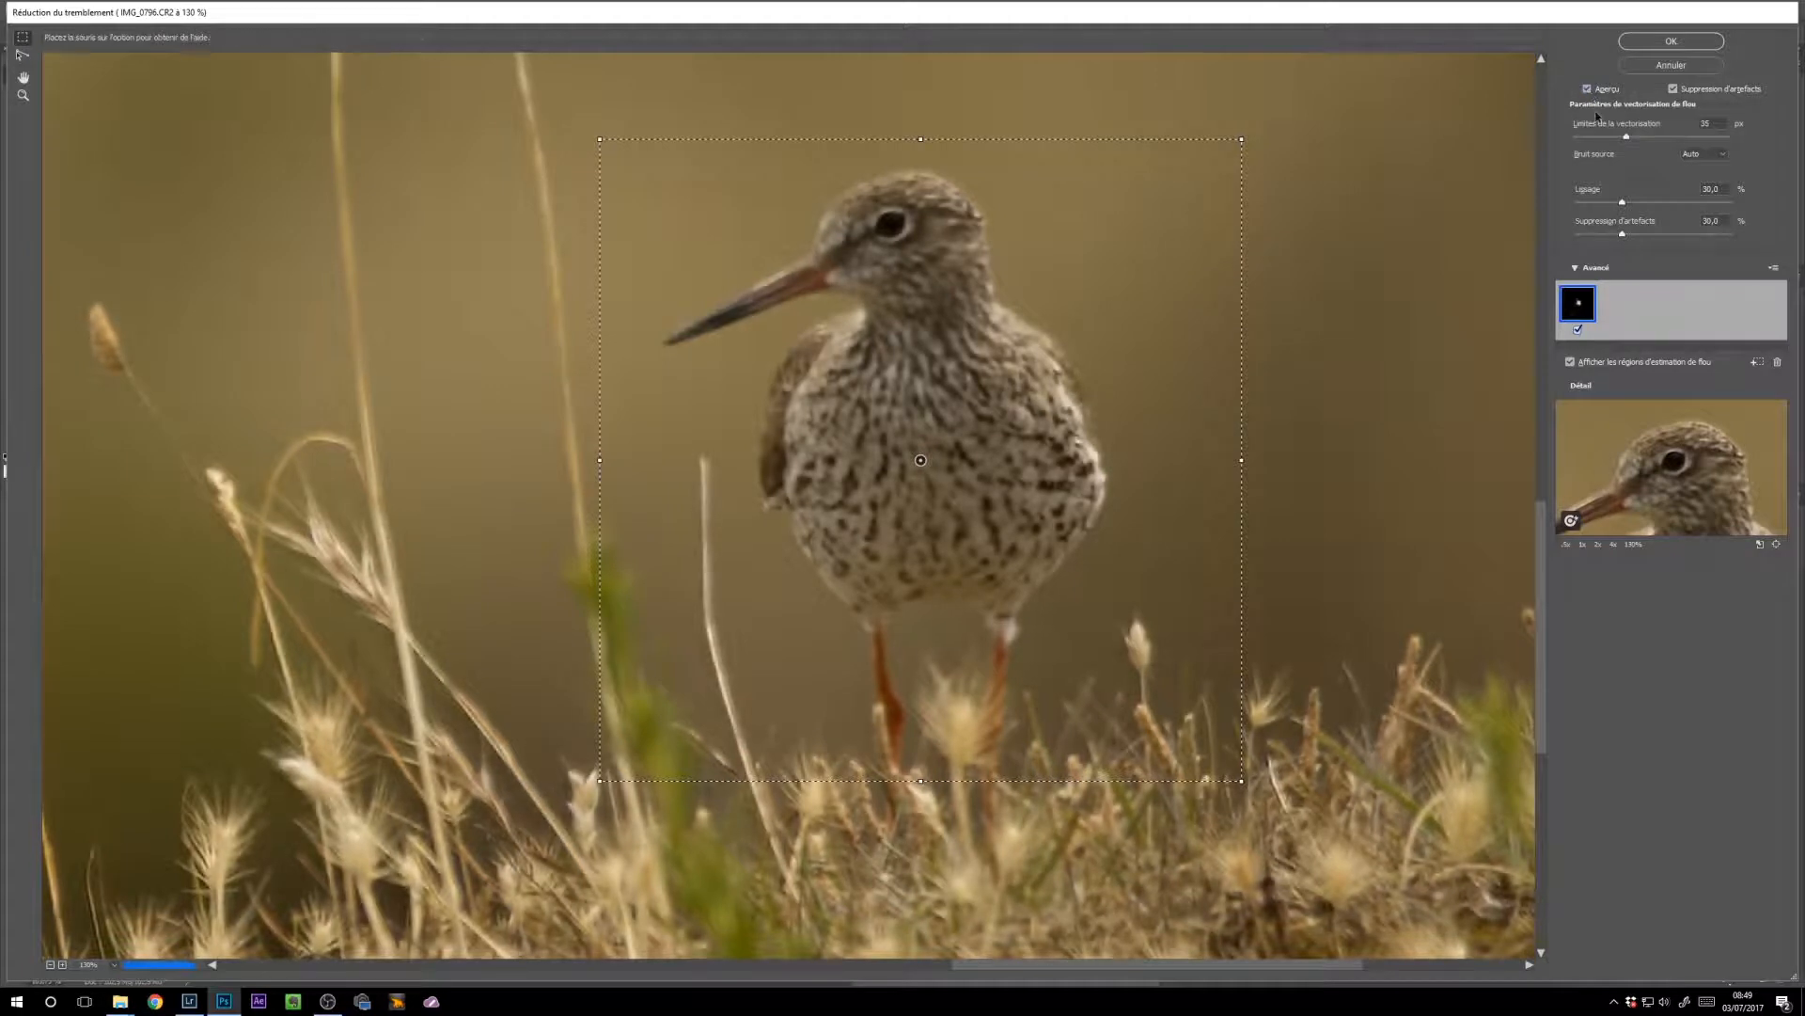
Step: Compare the original and corrected grass stems beside the bird, then bring the bird back into view
drag(326, 345, 1016, 488)
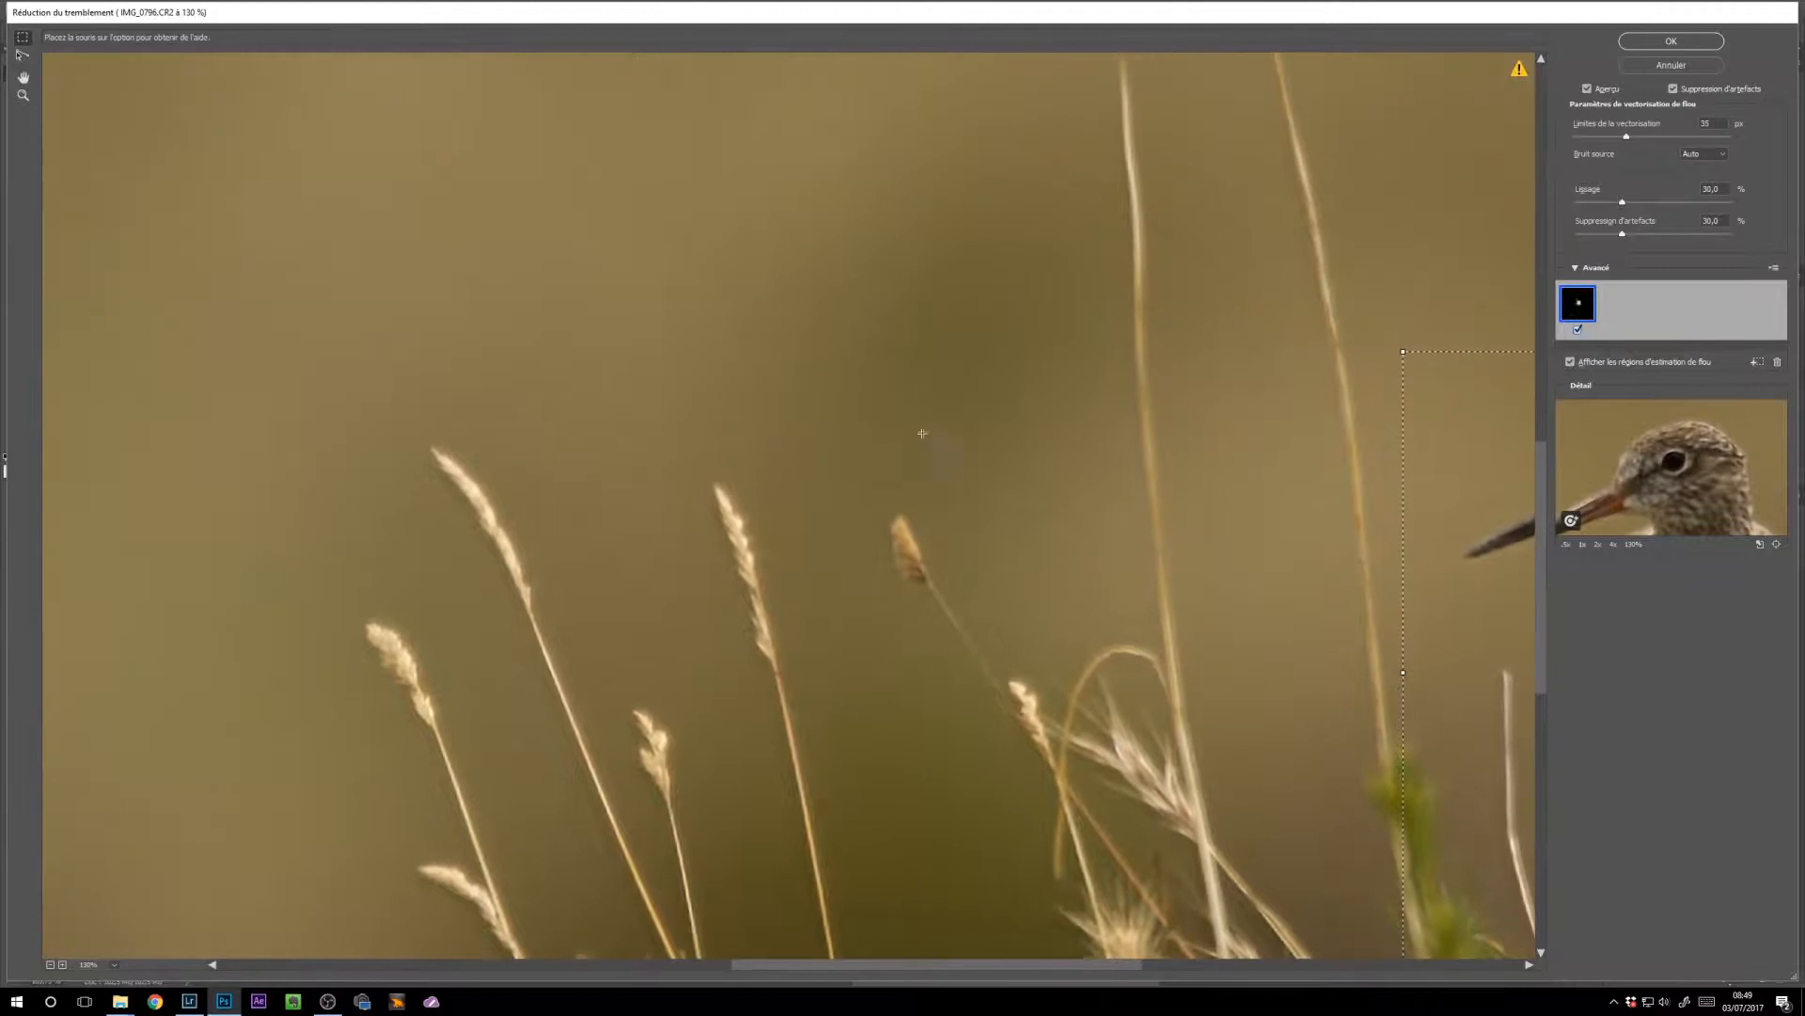
drag(776, 385, 838, 407)
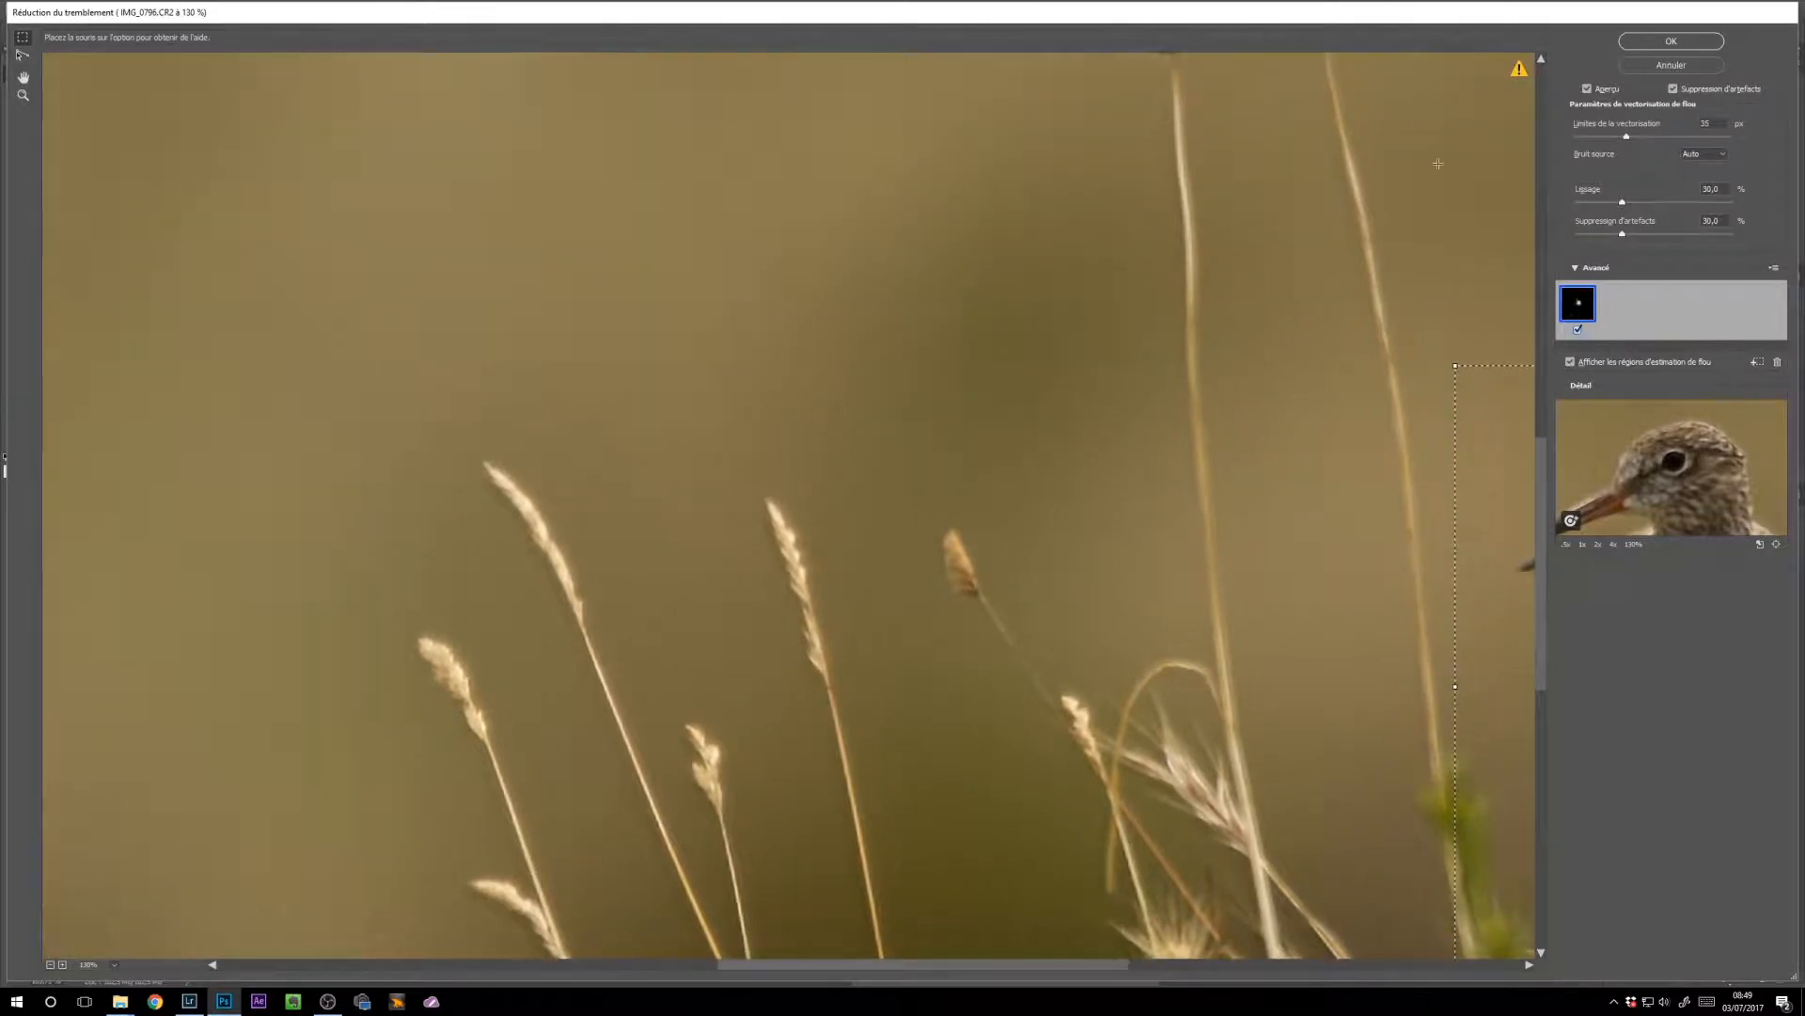
click(1588, 89)
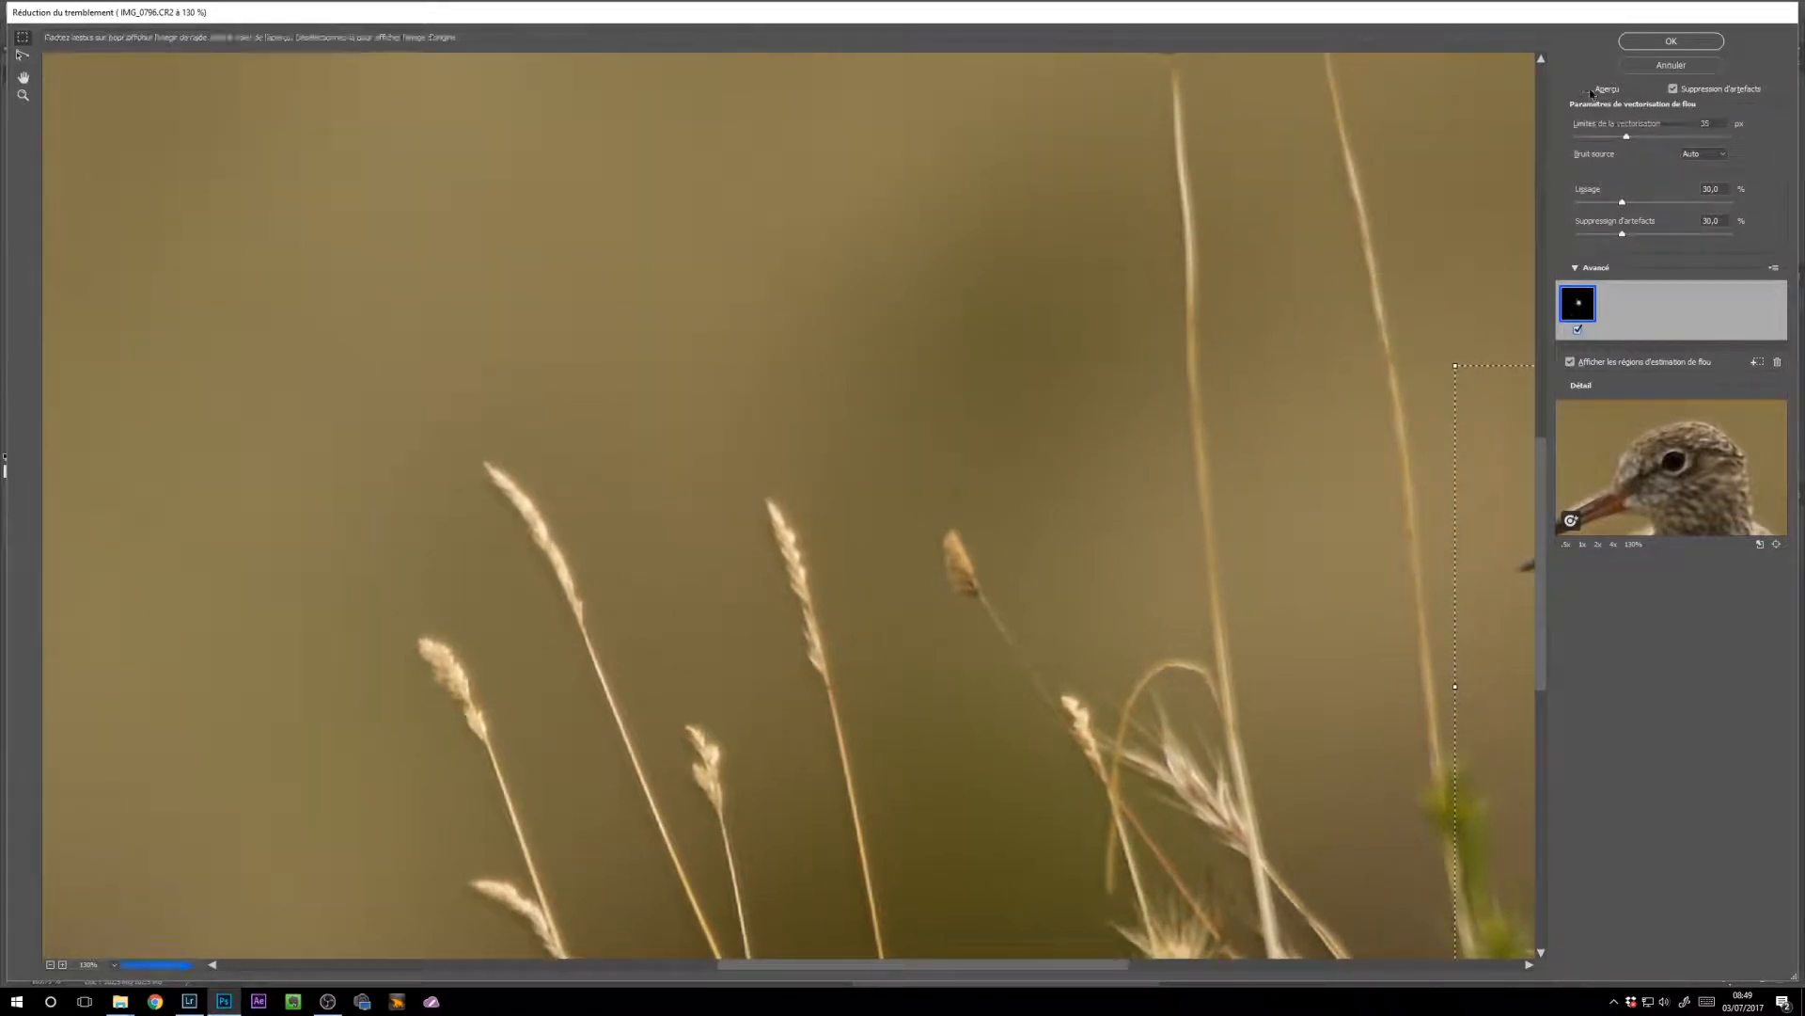
click(1590, 89)
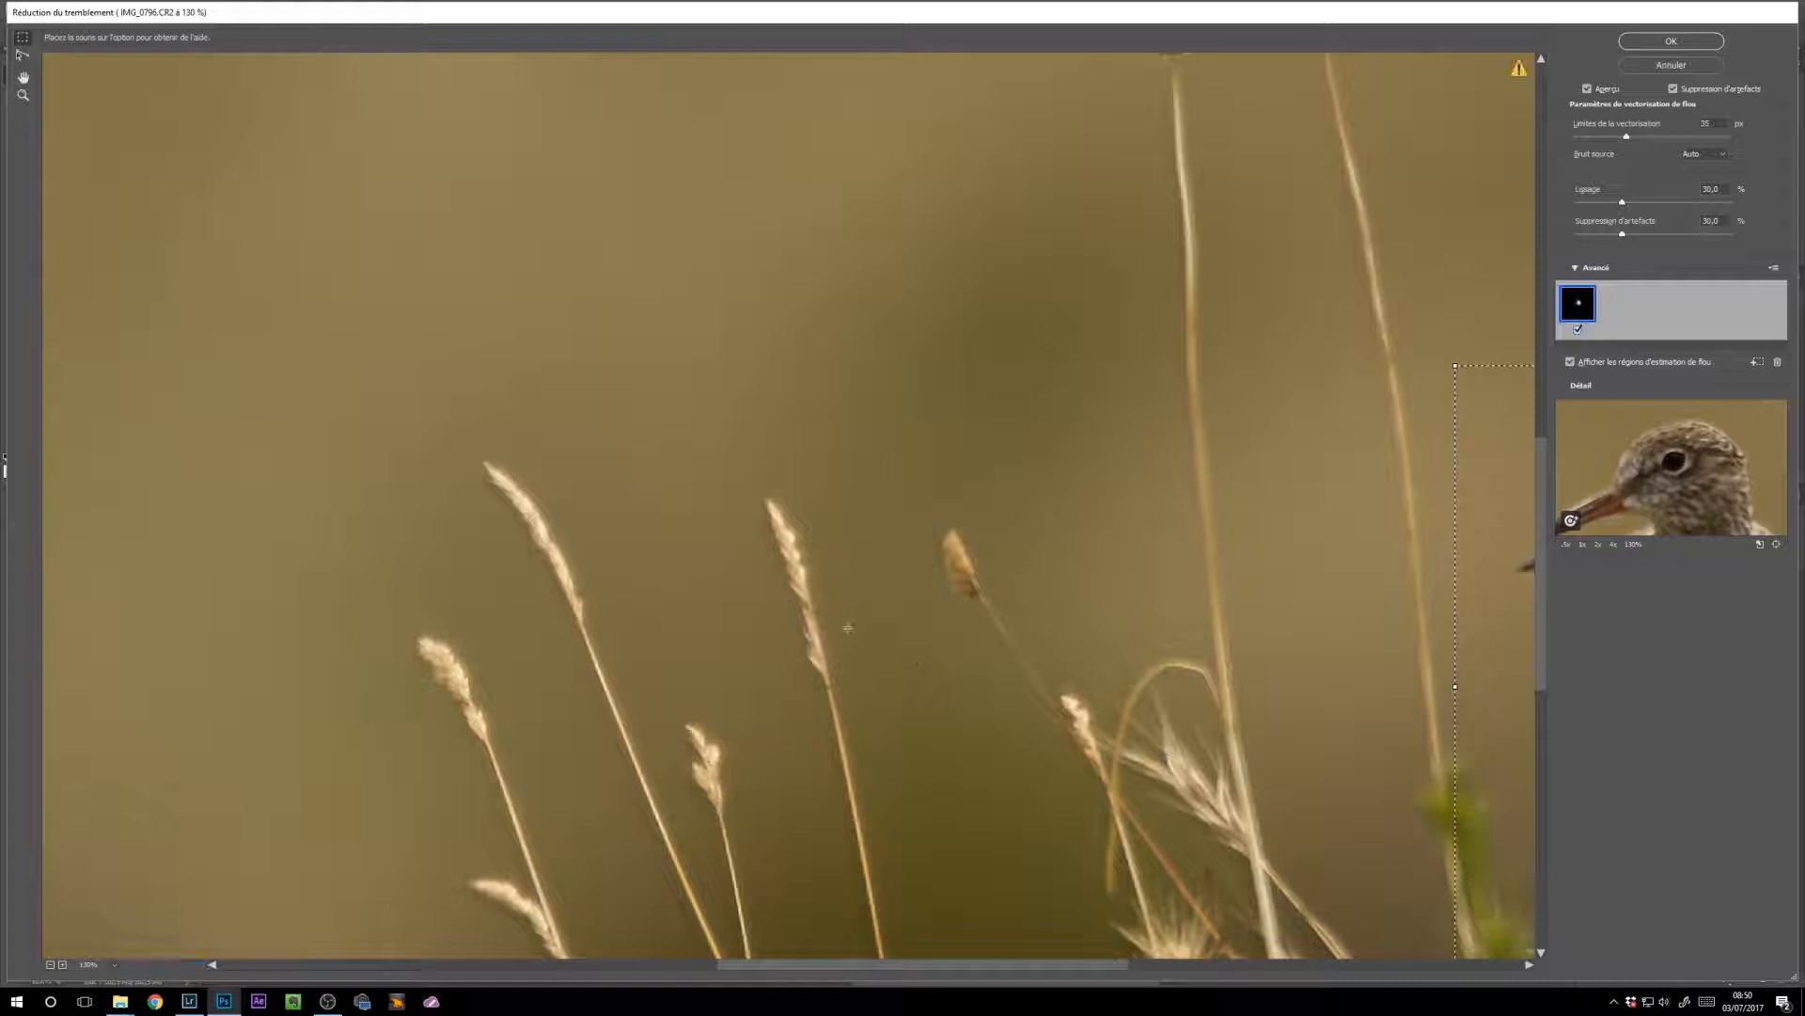
drag(1081, 619, 769, 430)
drag(1139, 490, 773, 515)
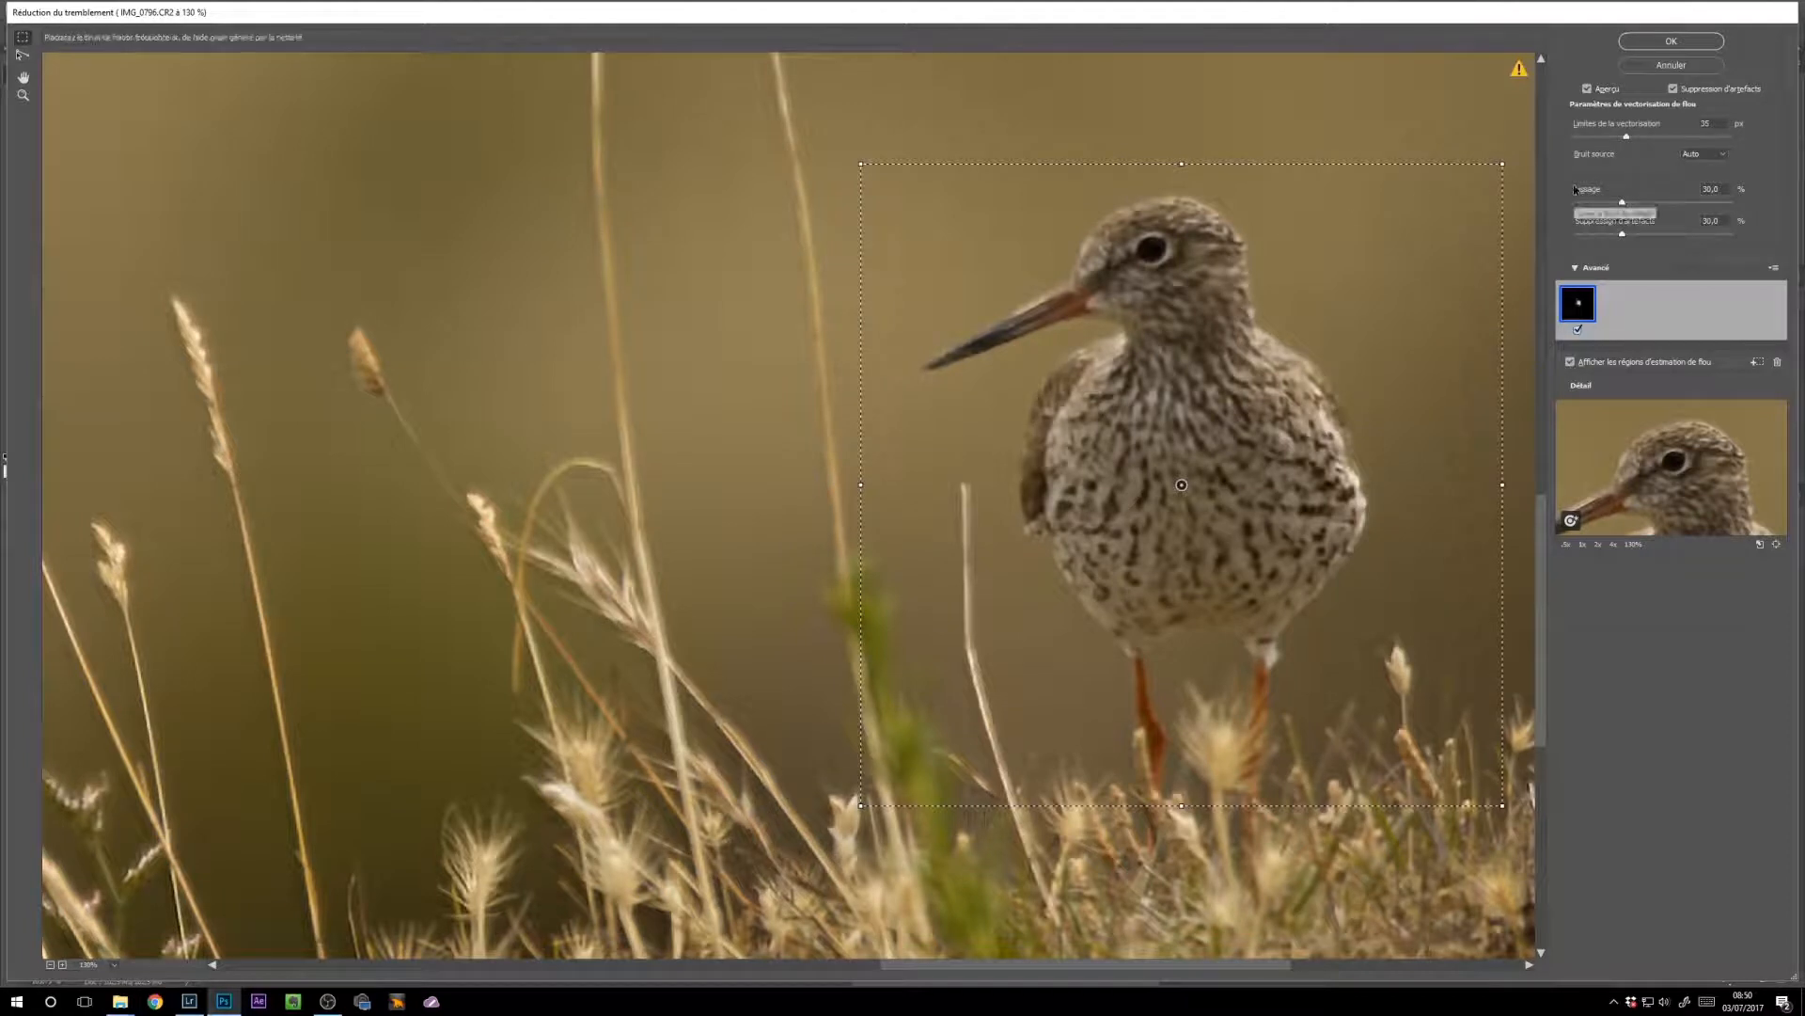
Step: Close the Shake Reduction filter without applying it and duplicate the background layer
click(1670, 66)
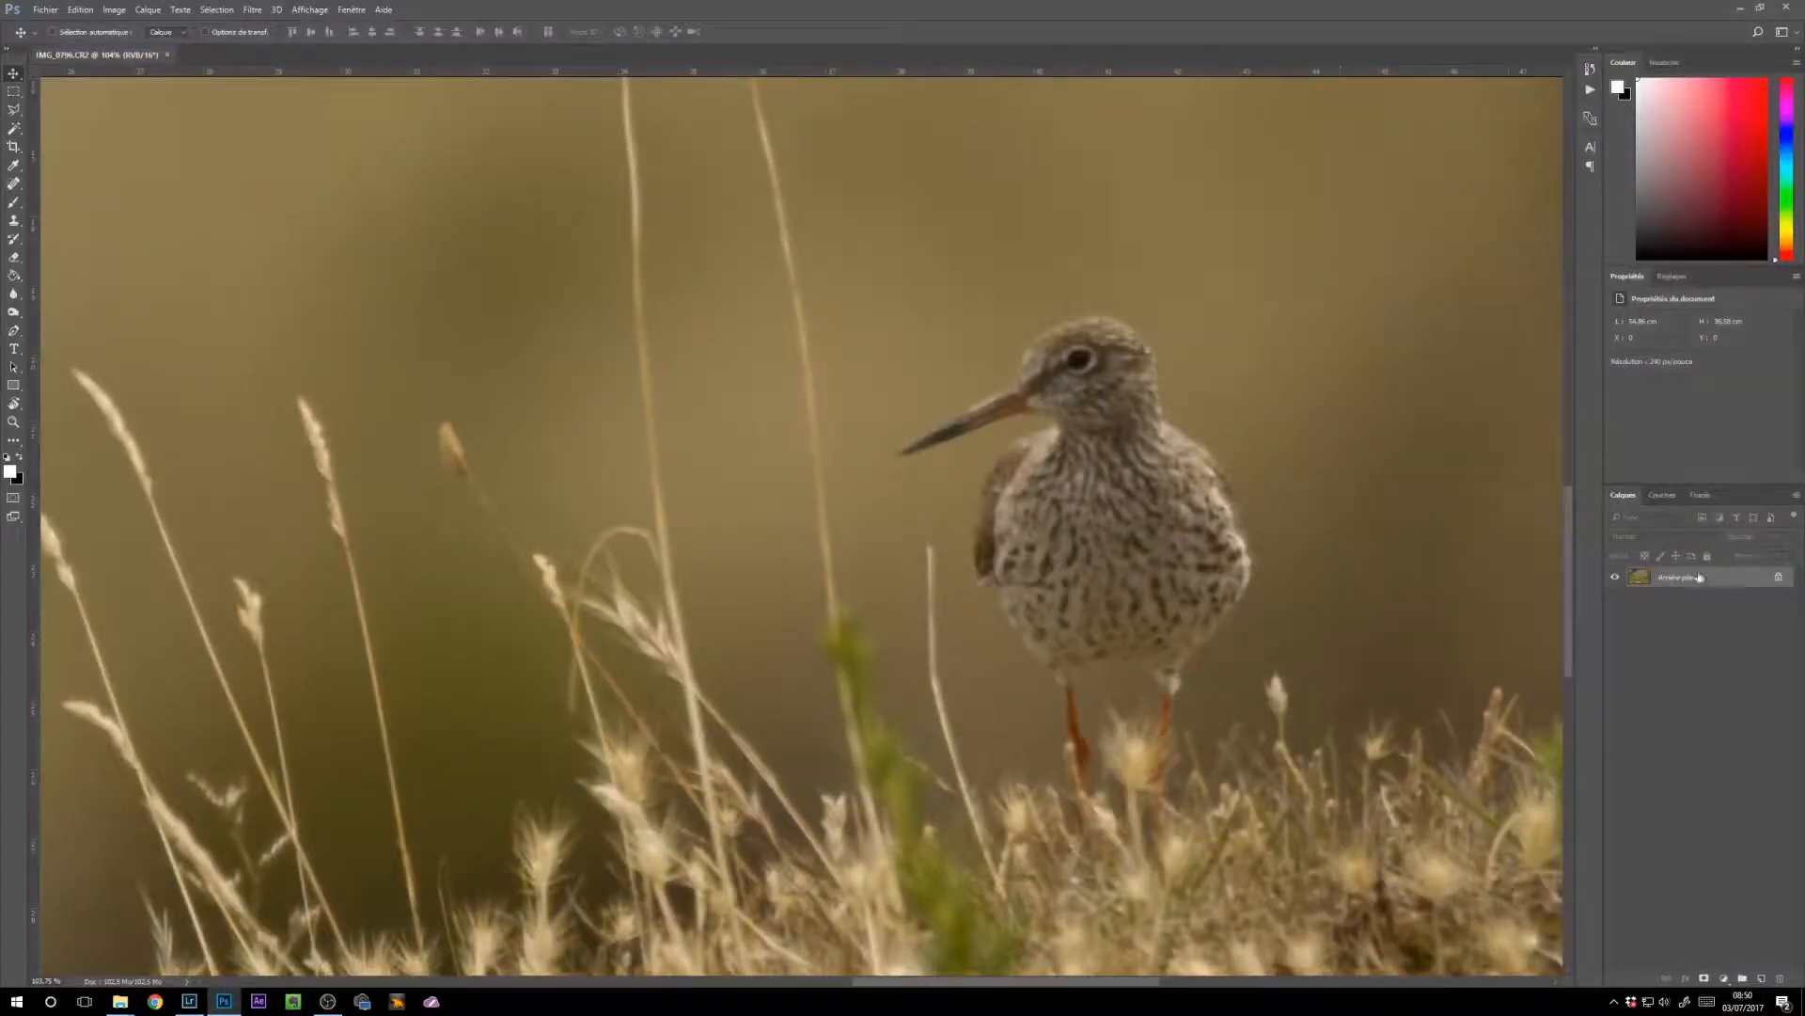
key(ctrl+j)
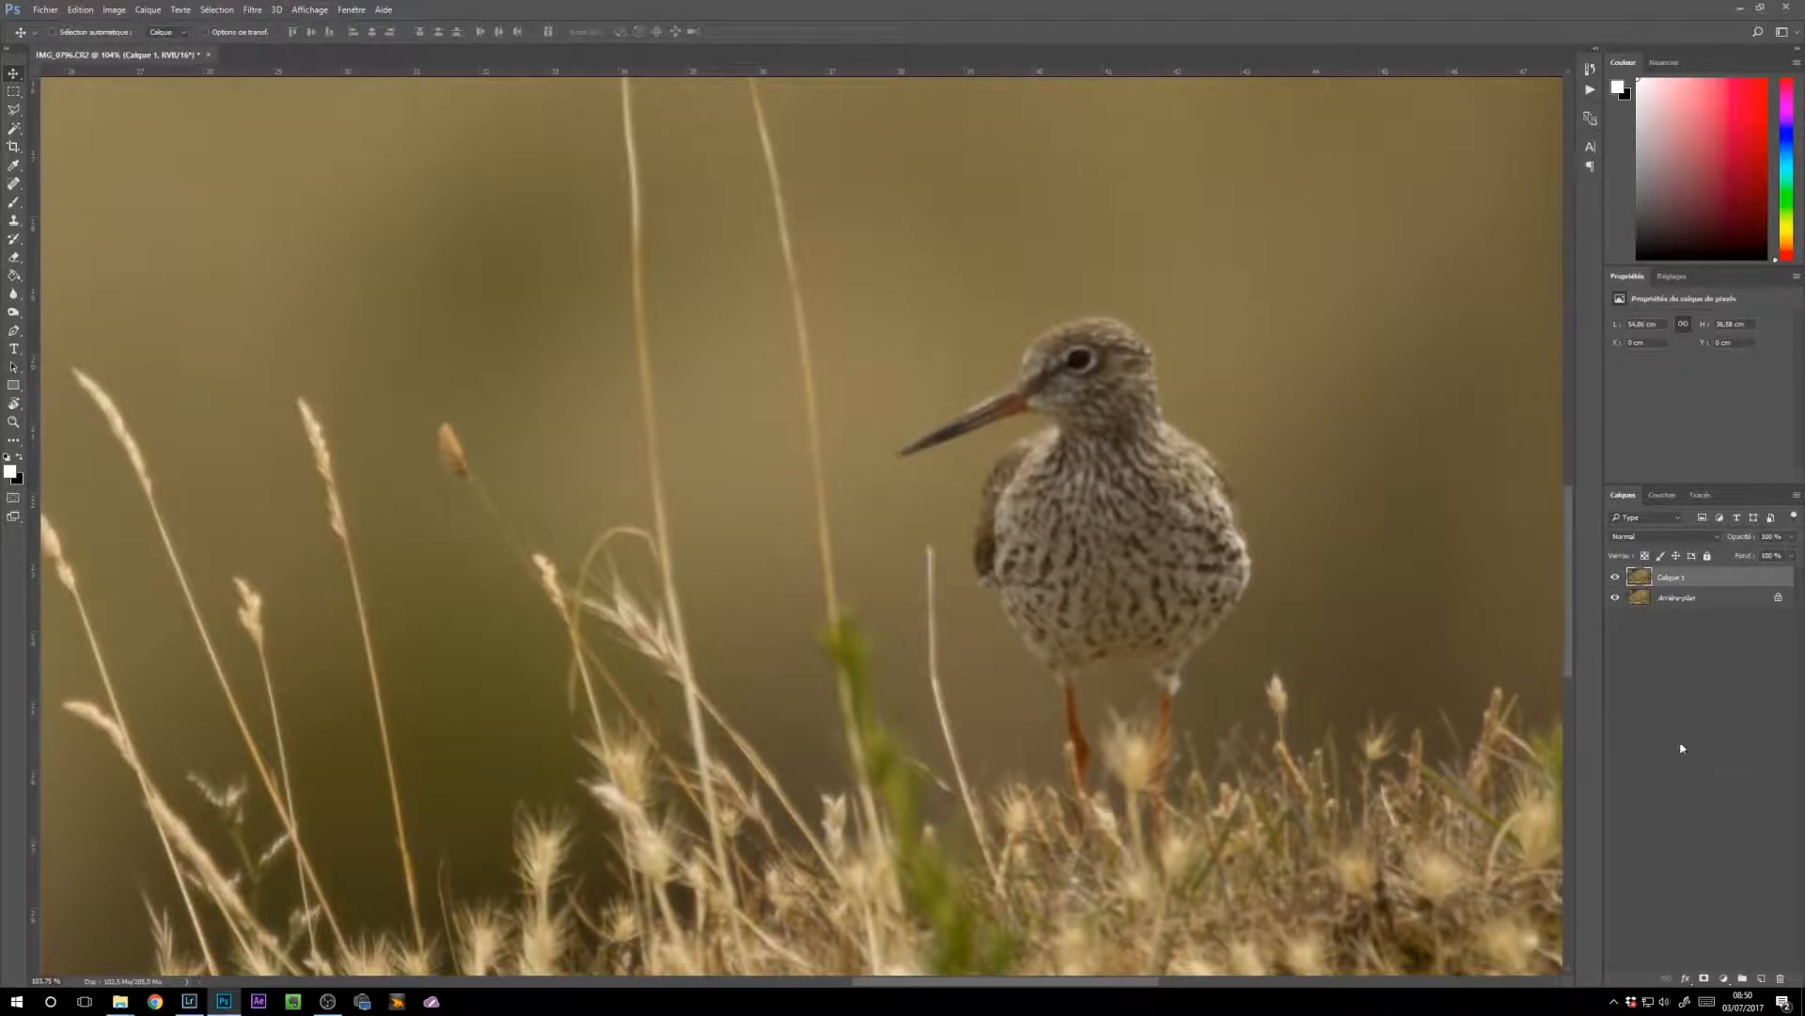
Step: Open the Shake Reduction filter on the duplicate layer and move the blur estimation region over the bird
click(253, 9)
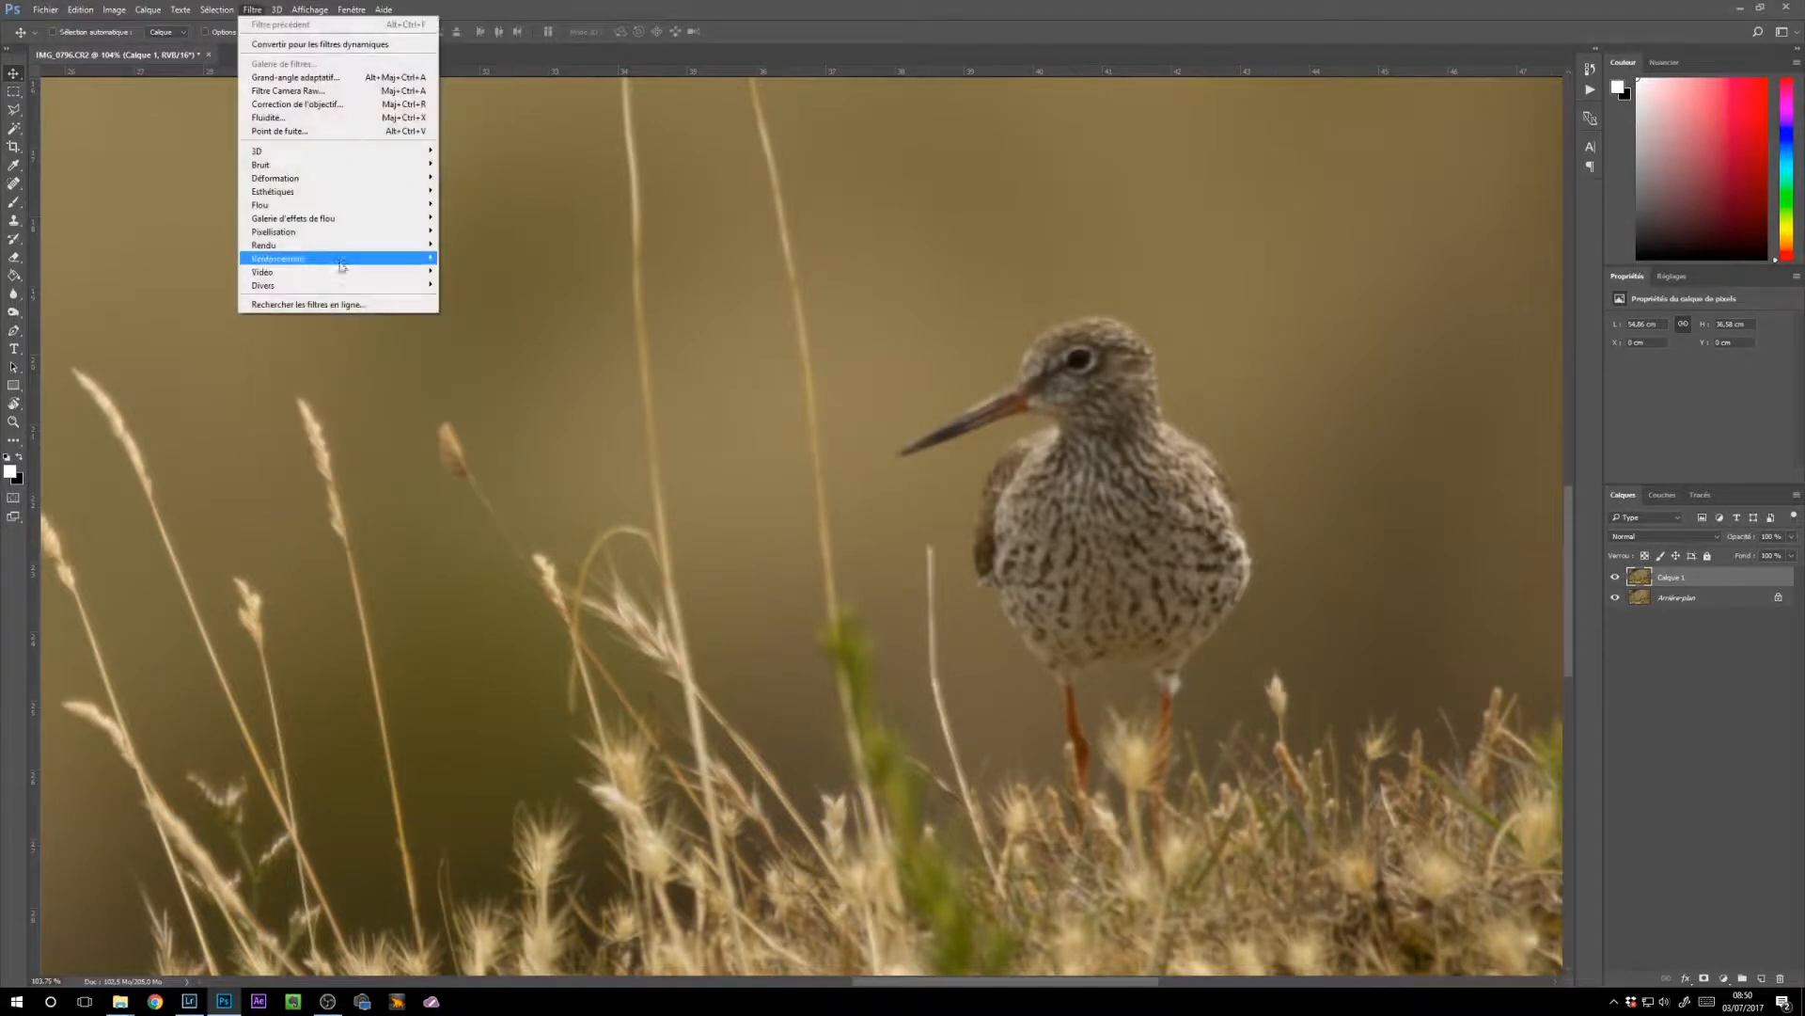
mouse_move(340, 266)
click(185, 324)
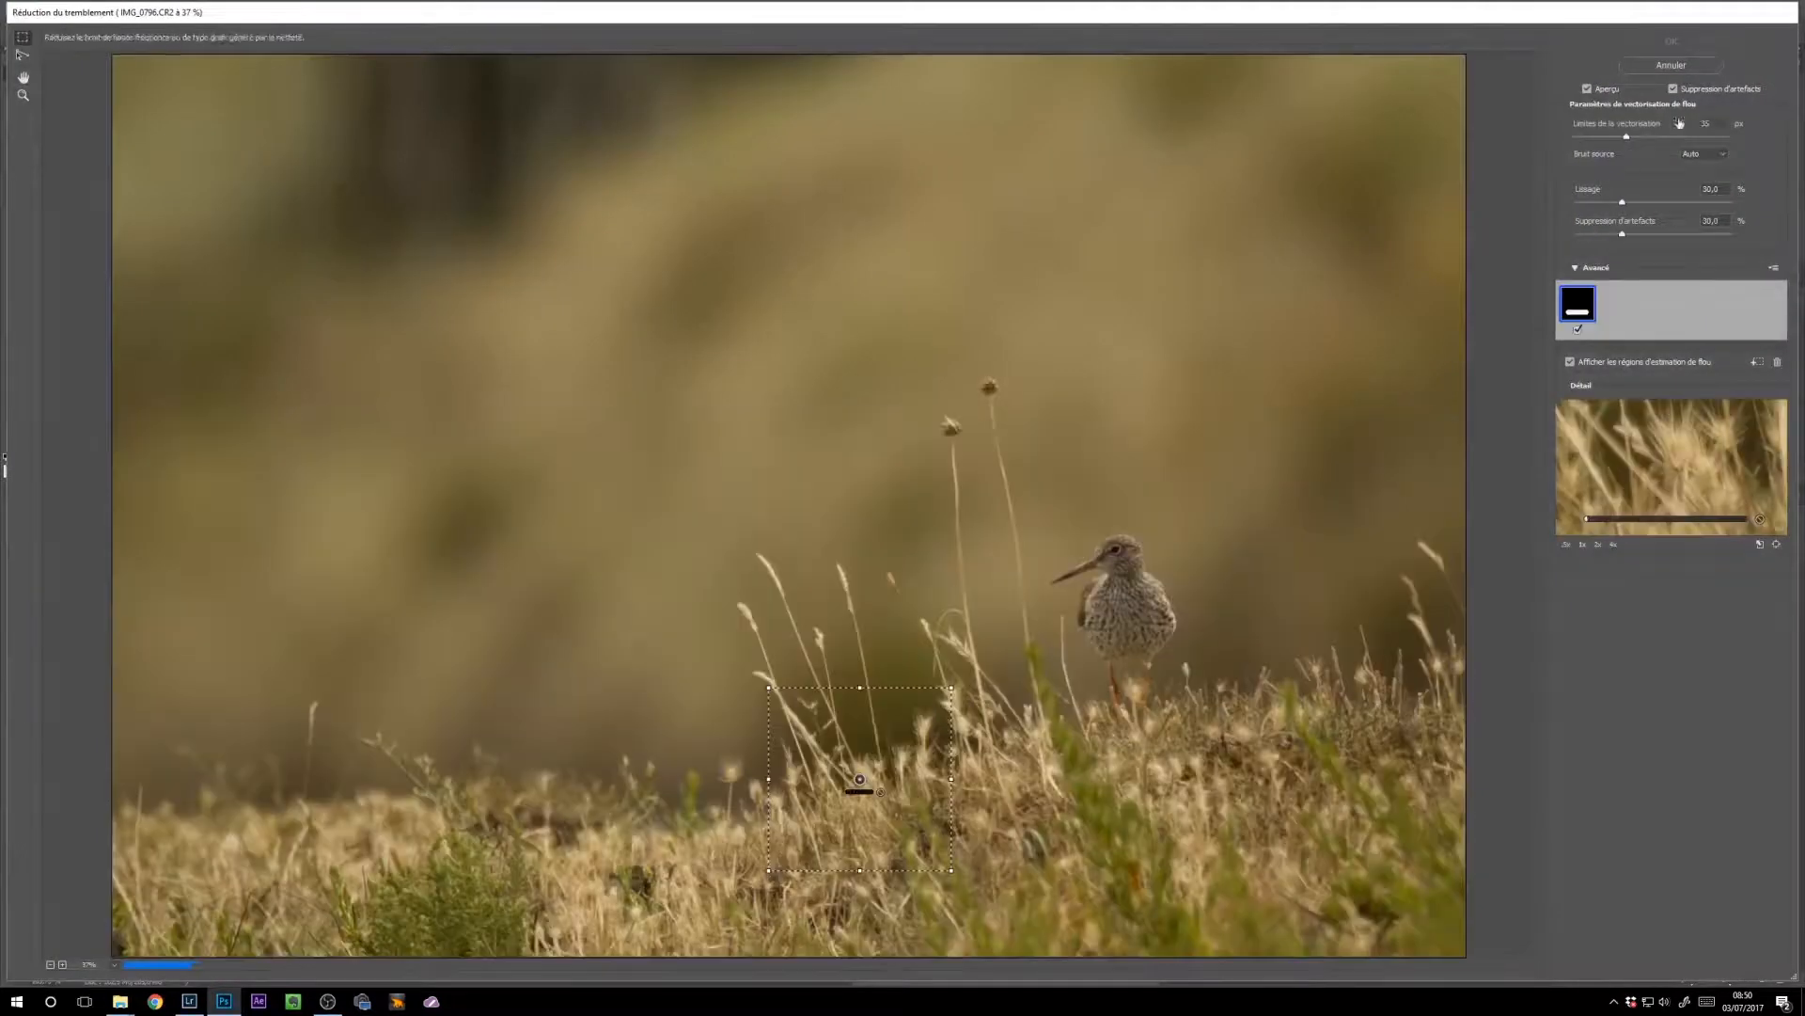
drag(859, 778, 1121, 621)
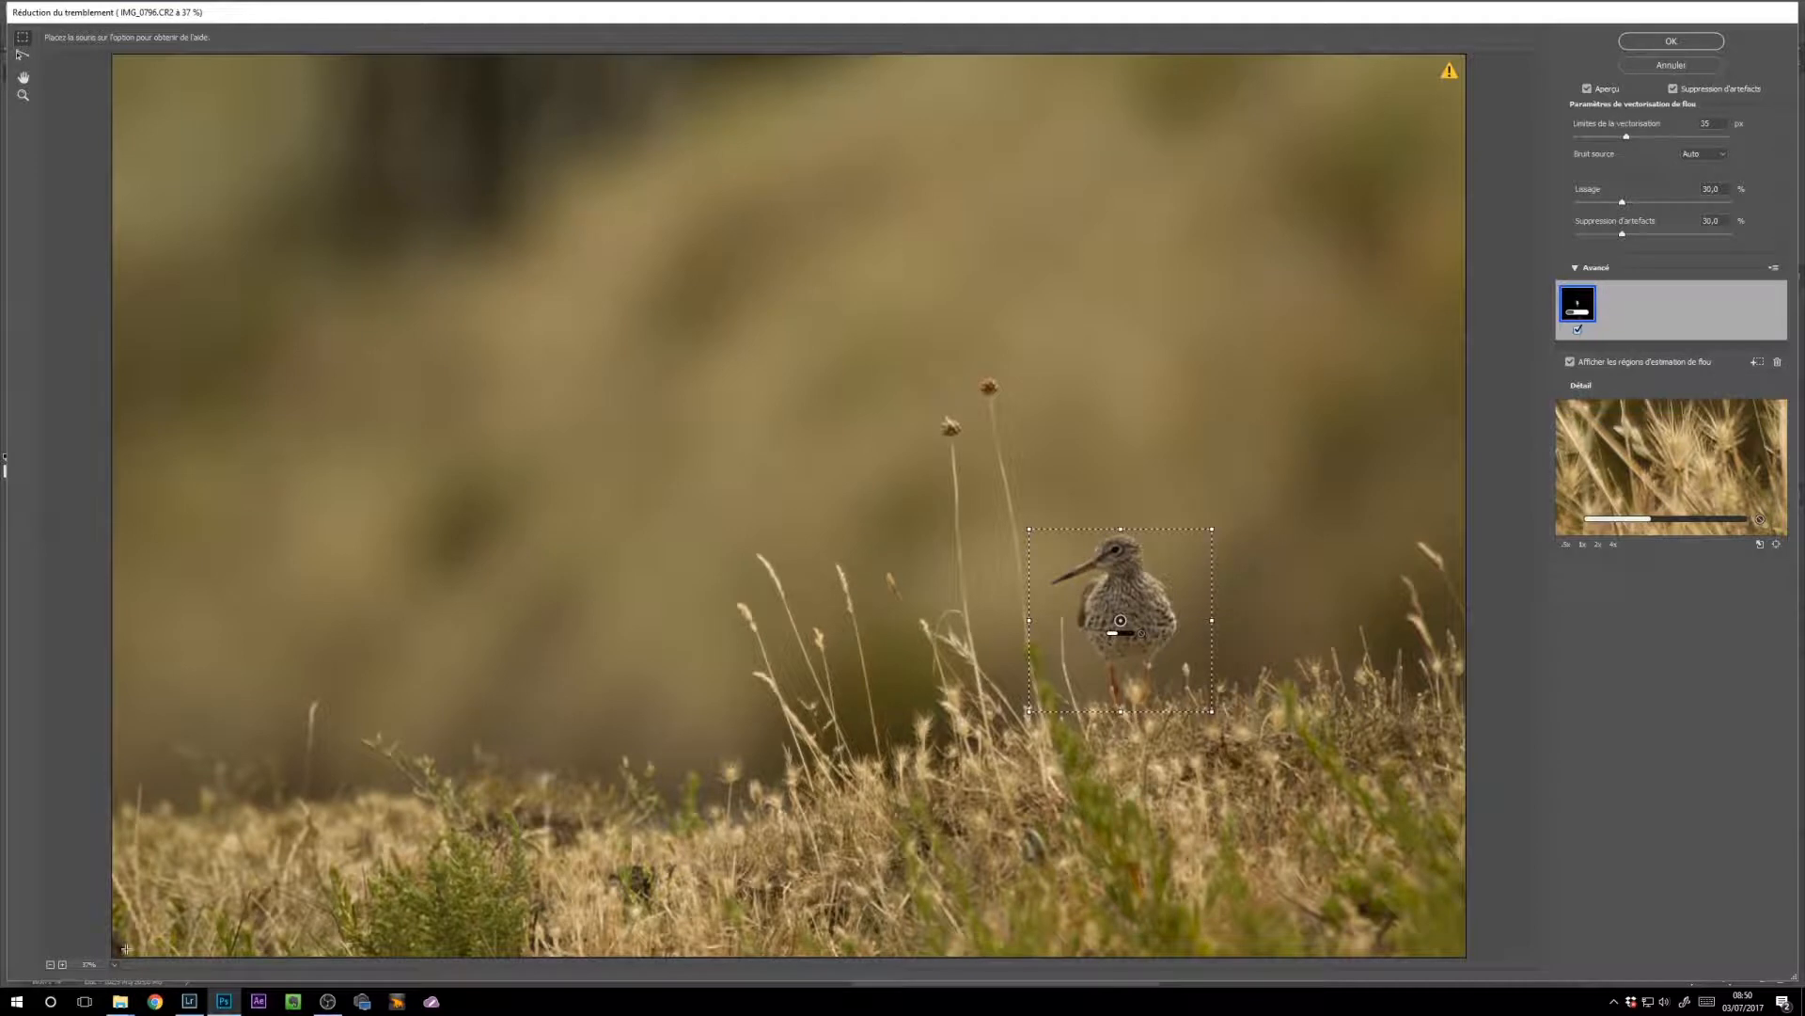
Step: Check the corrected bird at 100% zoom and apply the Shake Reduction filter to the duplicate layer
click(62, 964)
click(62, 964)
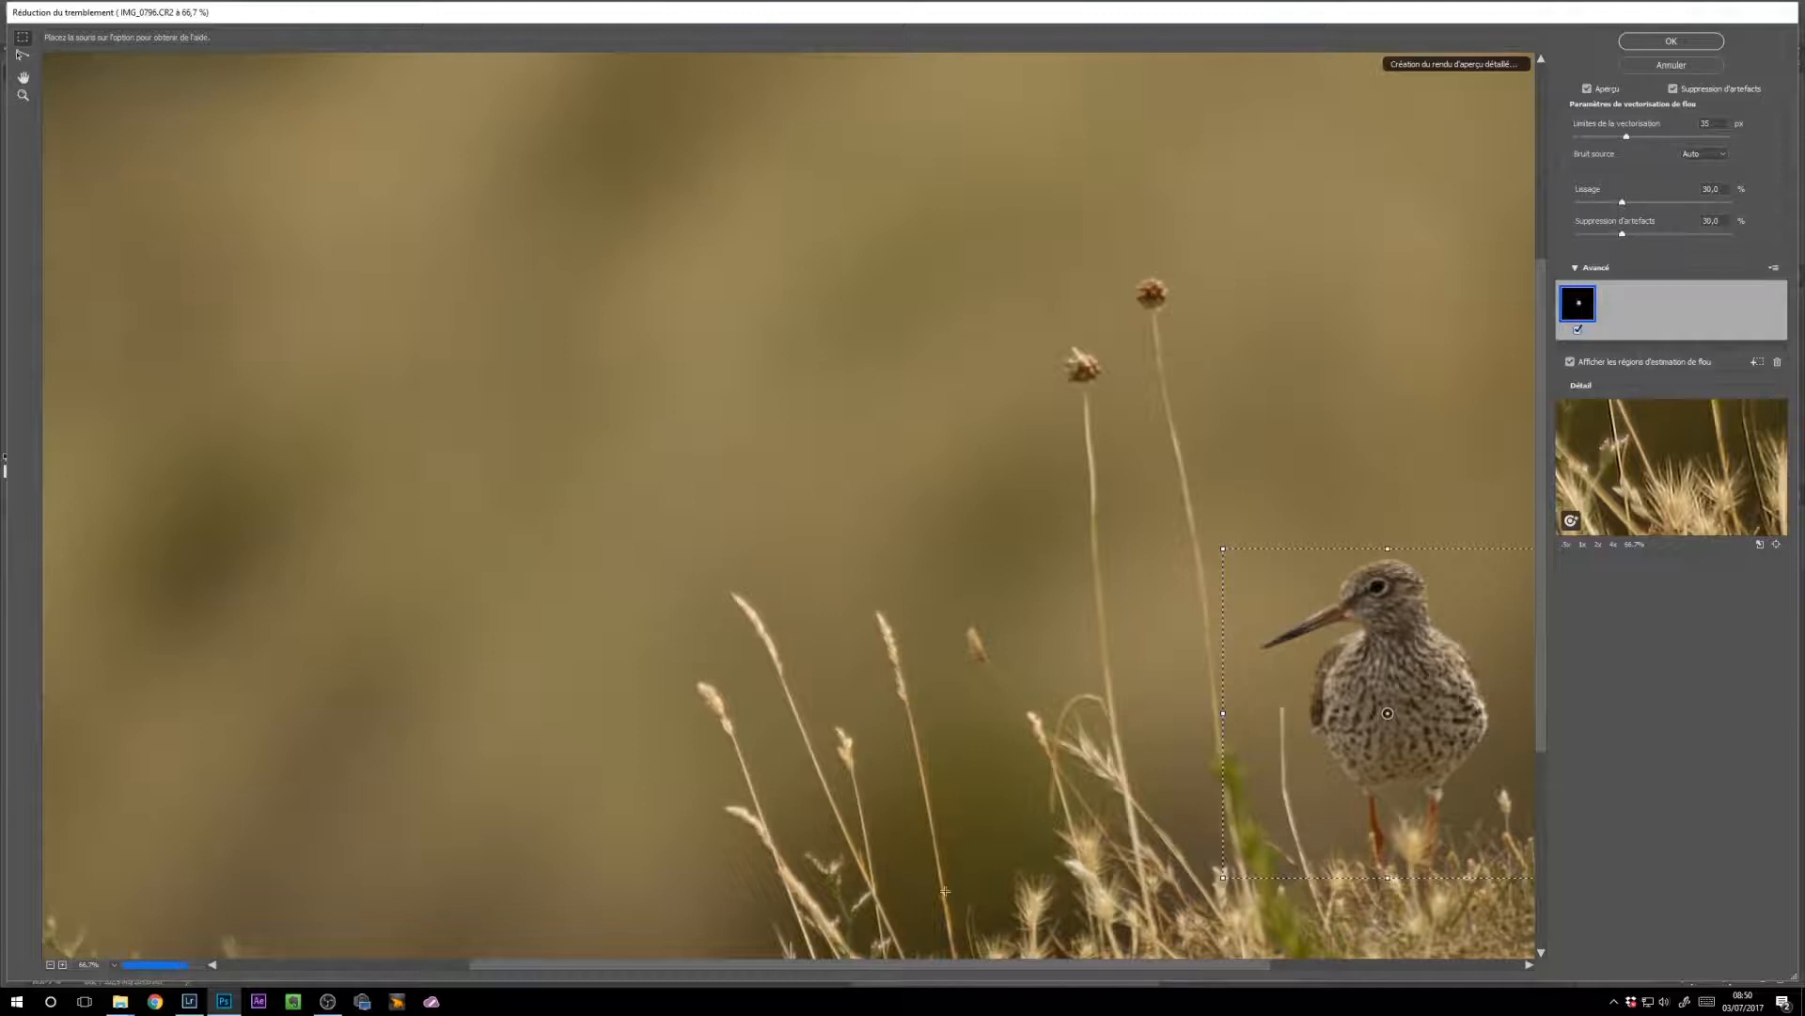
drag(929, 962, 1060, 962)
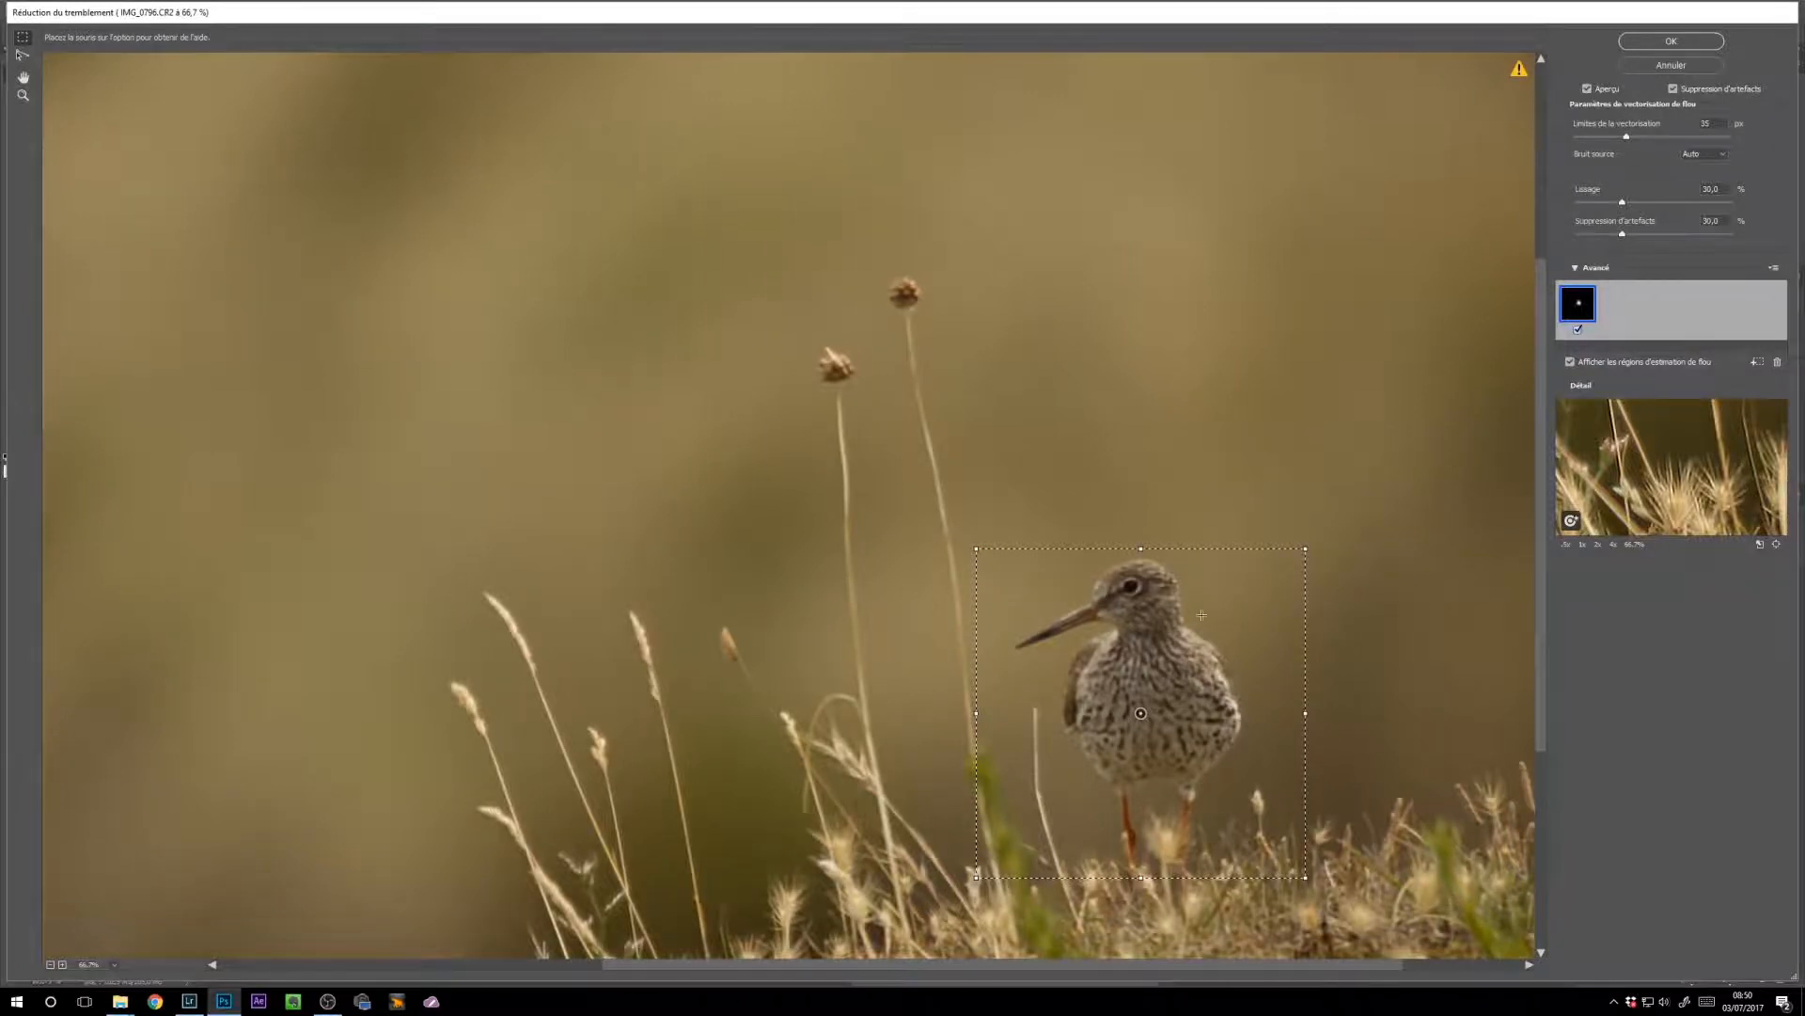
click(64, 964)
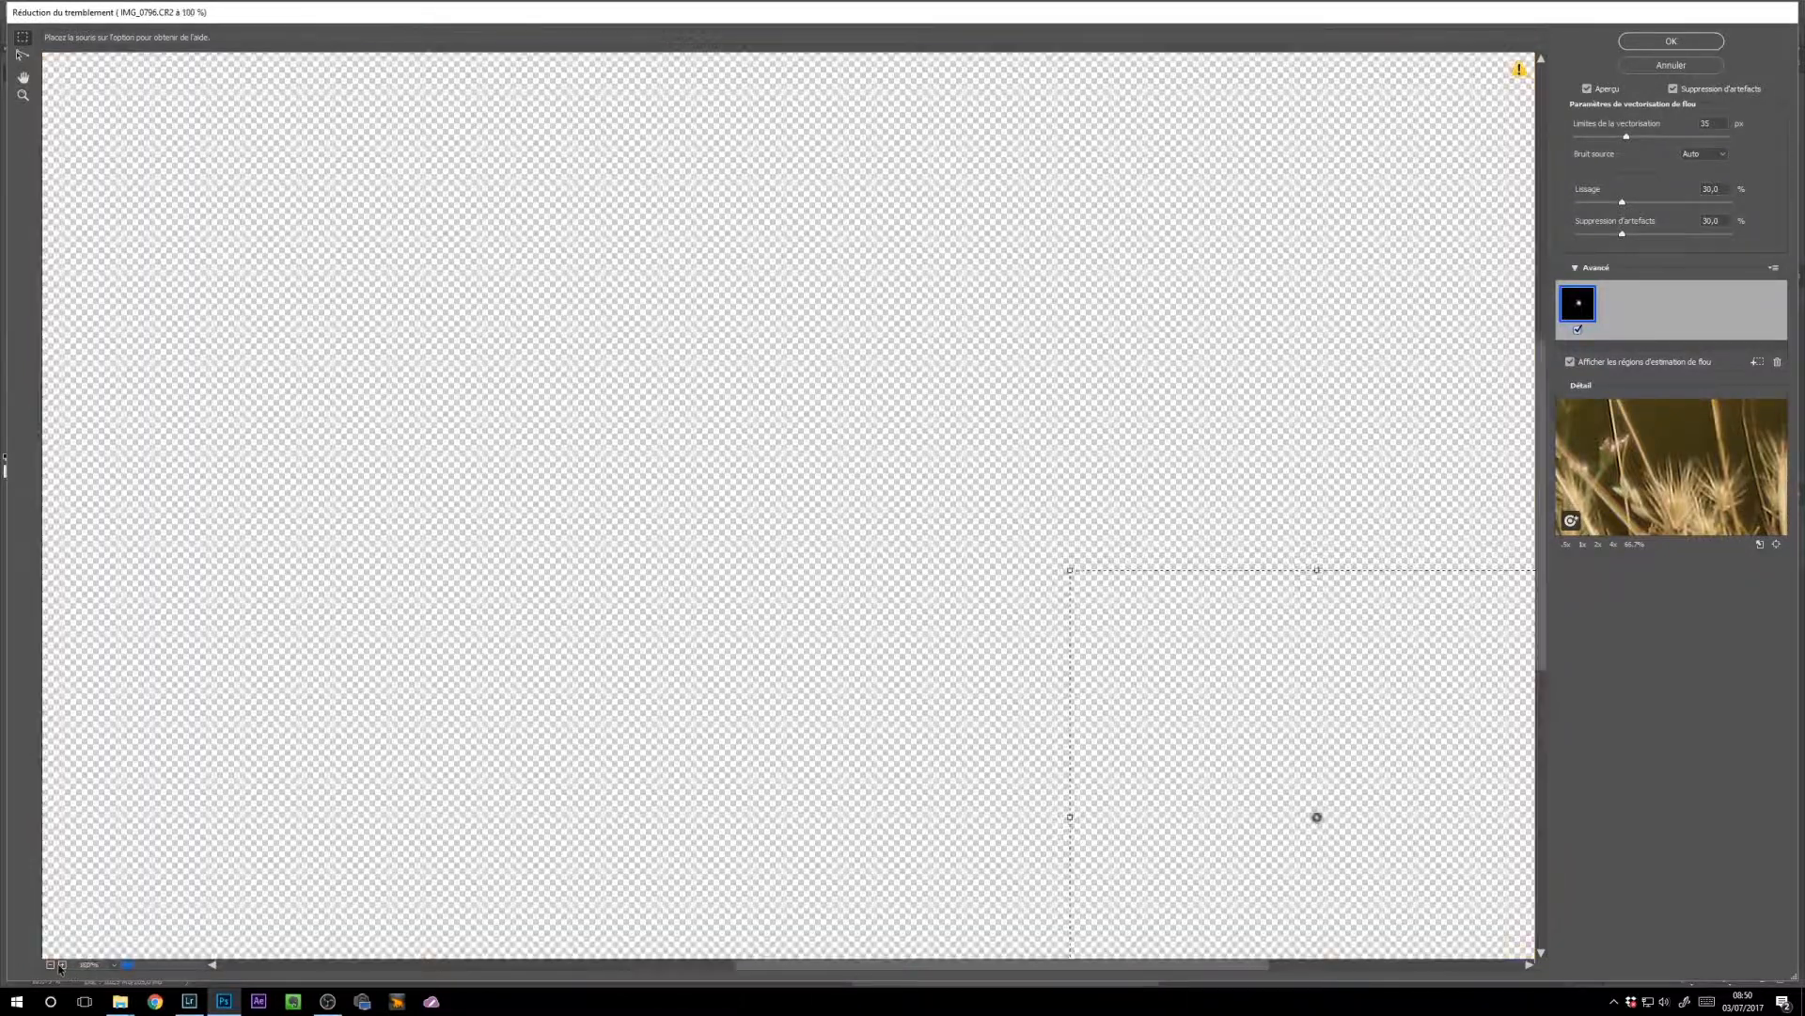
drag(976, 965, 1067, 965)
scroll(1185, 778, down, 3)
scroll(1183, 779, down, 1)
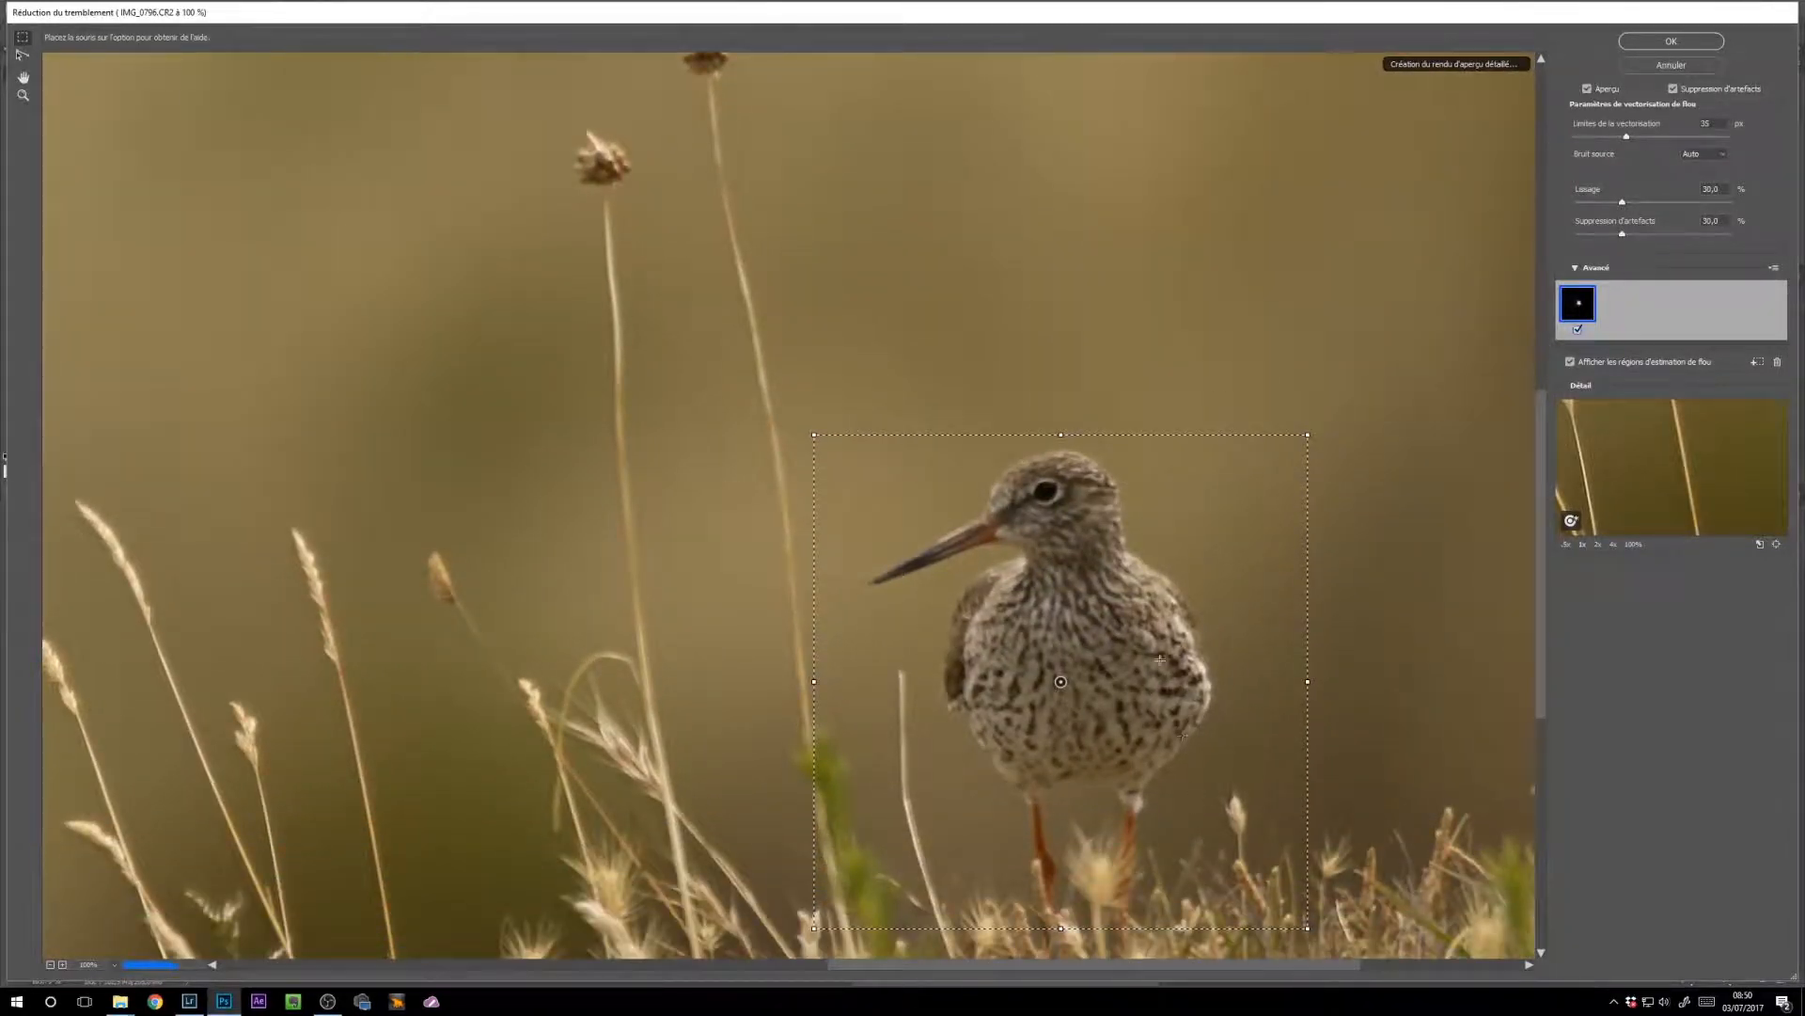
click(1657, 42)
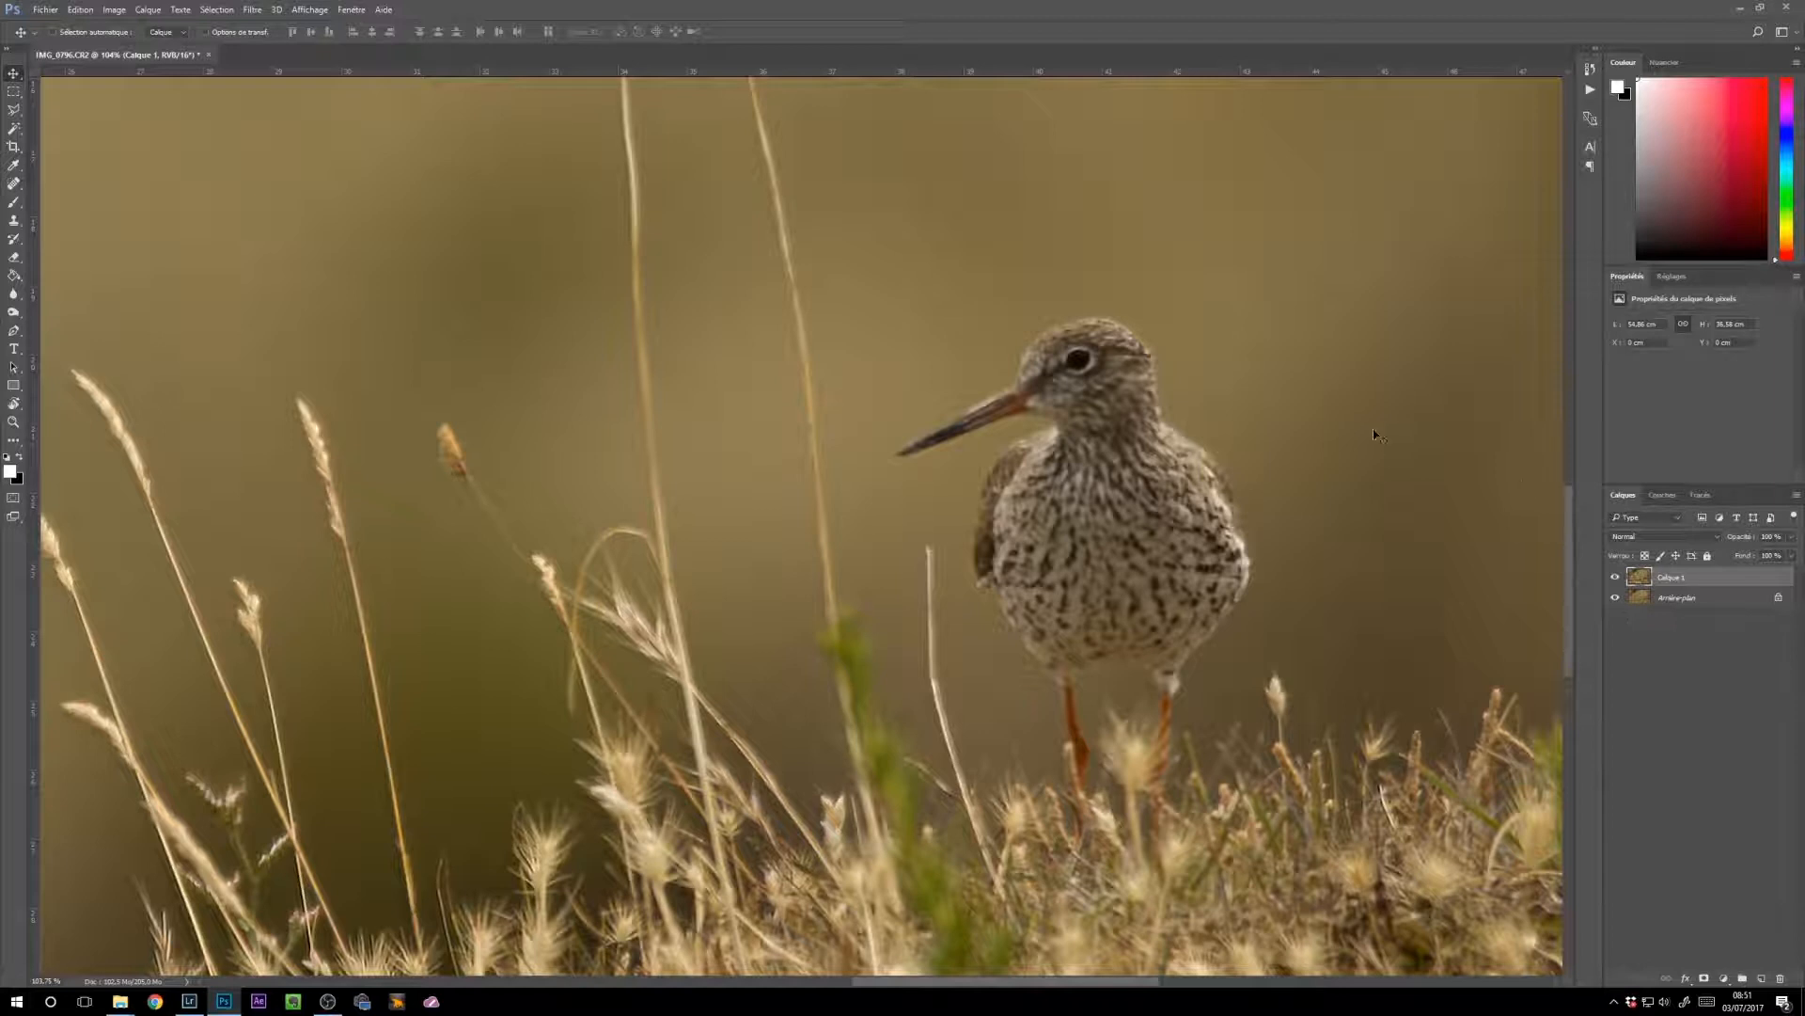
Step: Compare the bird before and after correction by hiding and showing the duplicate layer
click(1611, 579)
right_click(1611, 579)
click(1625, 628)
click(1615, 577)
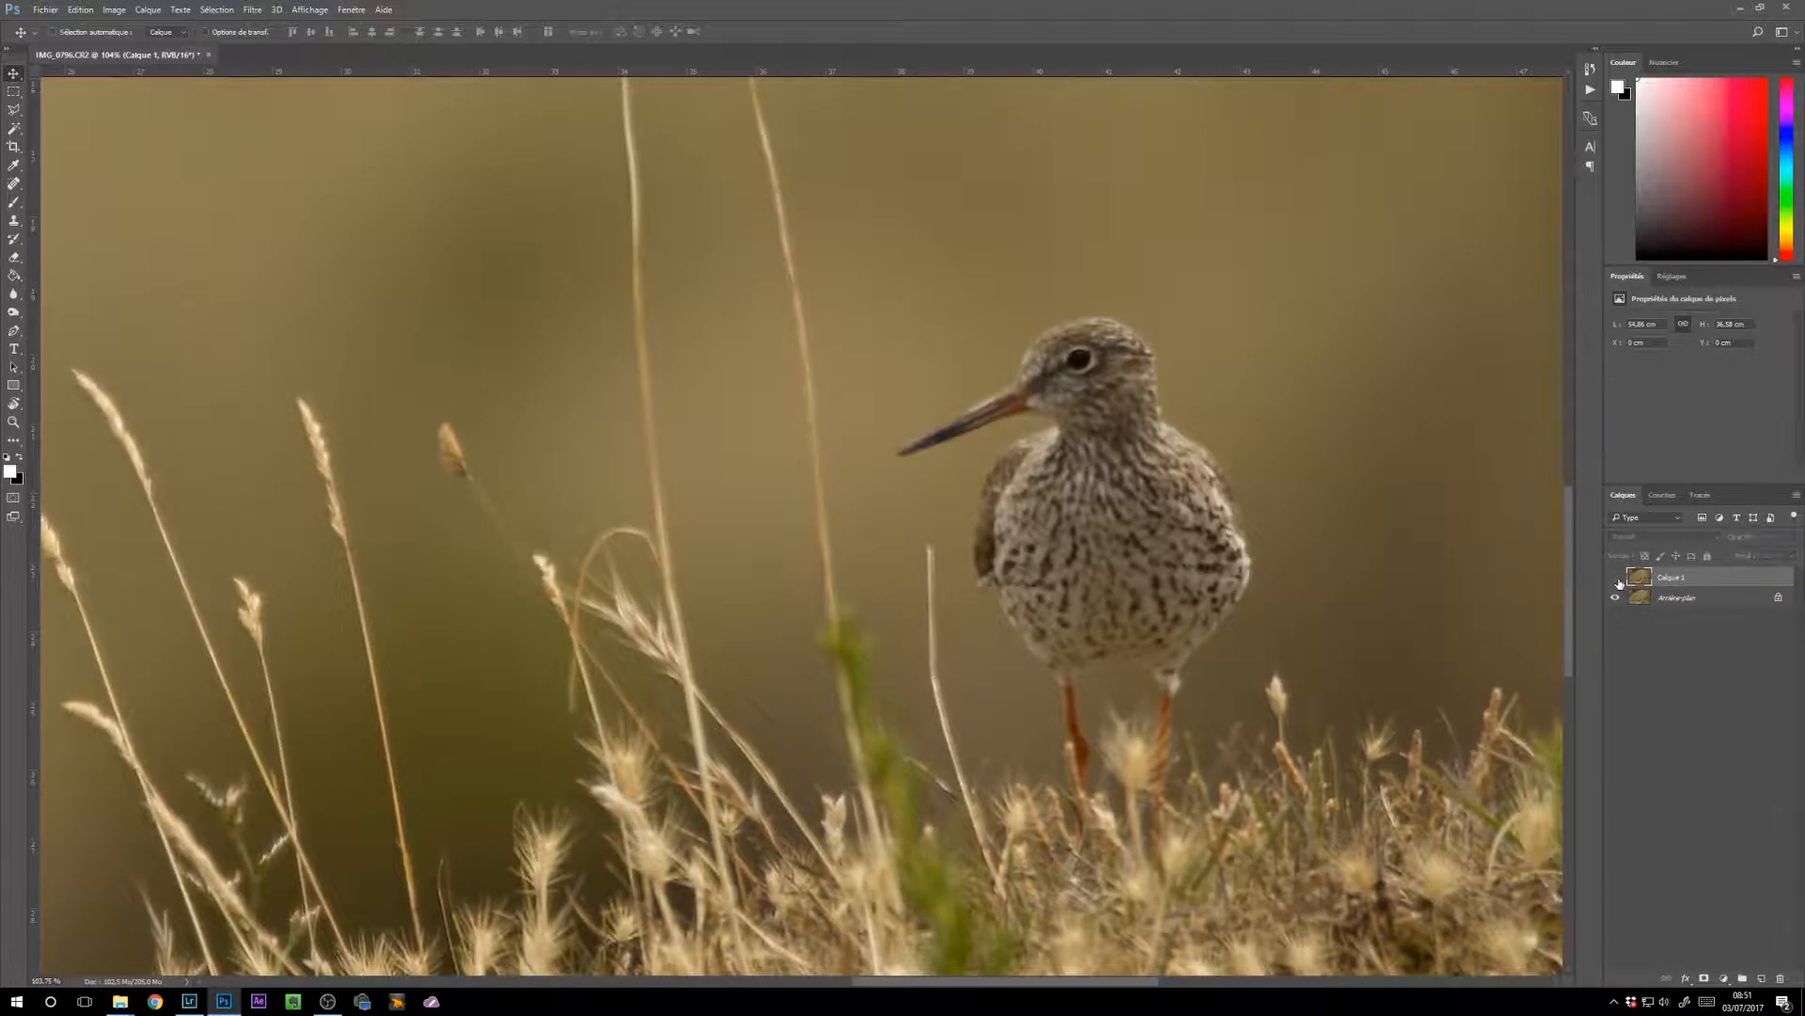
click(1615, 577)
click(1616, 579)
Step: Compare the blurred background above and beside the bird with the corrected layer hidden and shown
scroll(990, 483, down, 2)
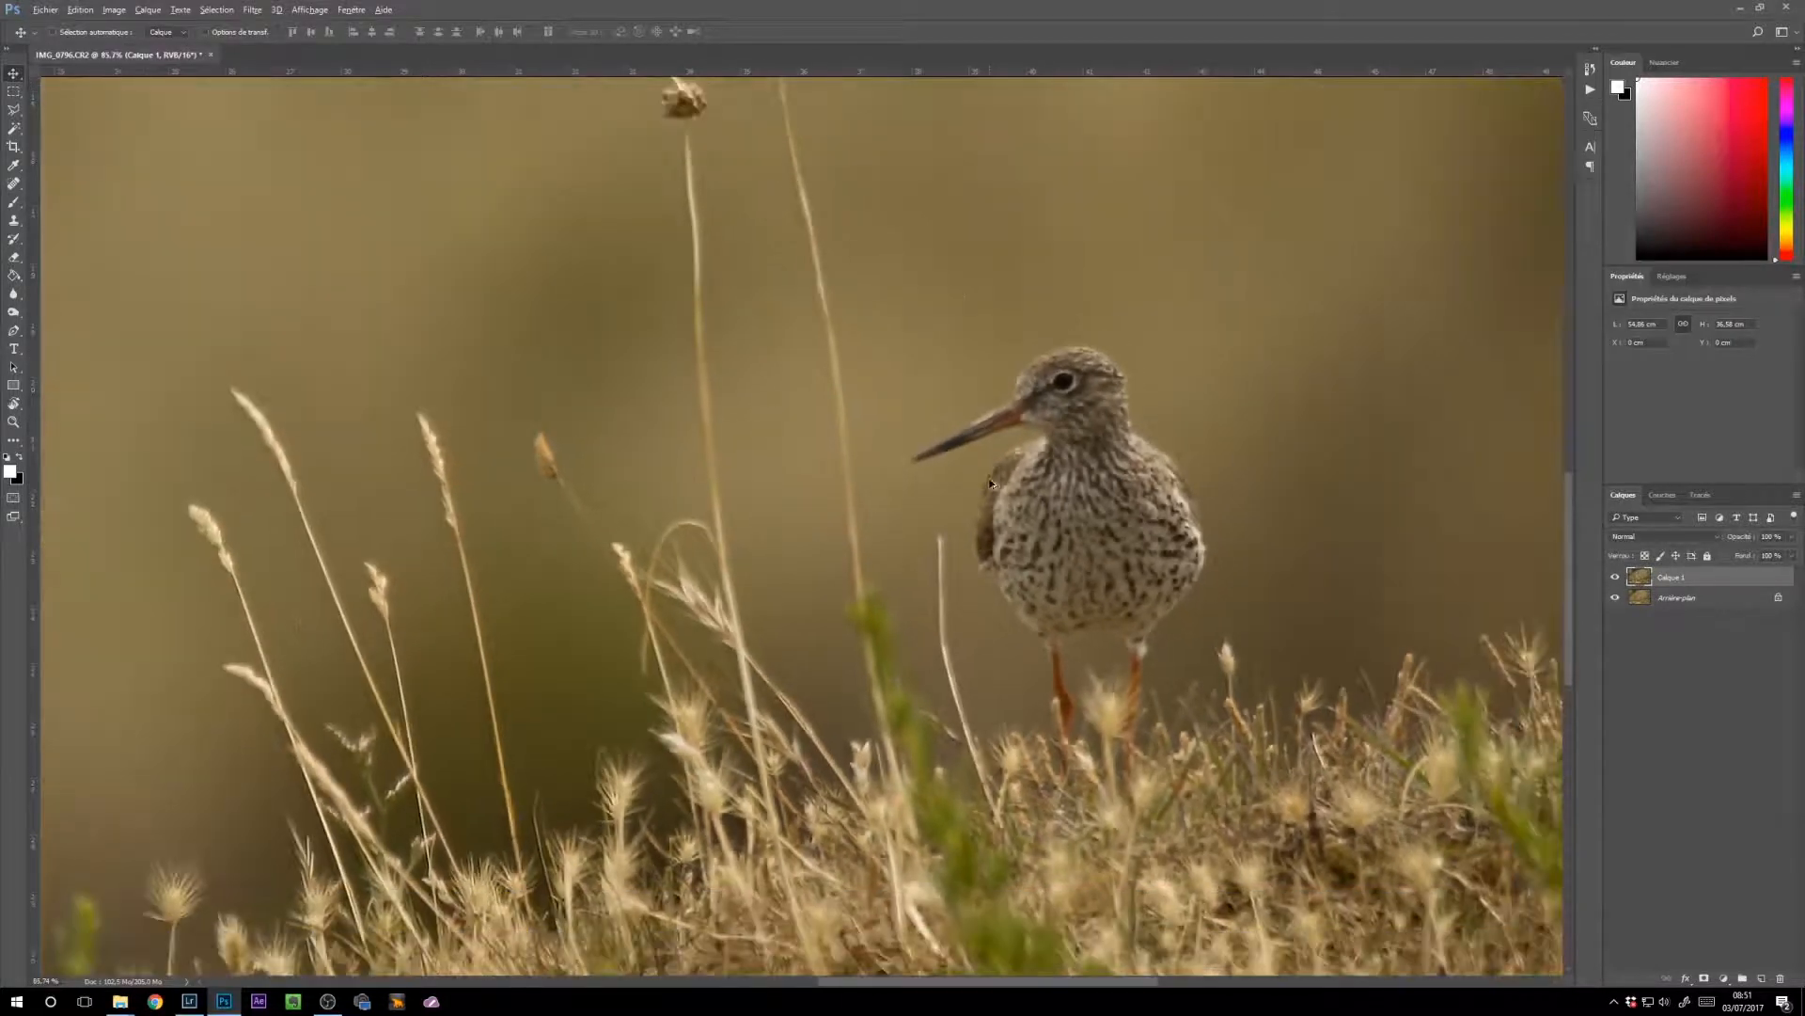
drag(937, 289, 902, 387)
drag(1028, 258, 874, 504)
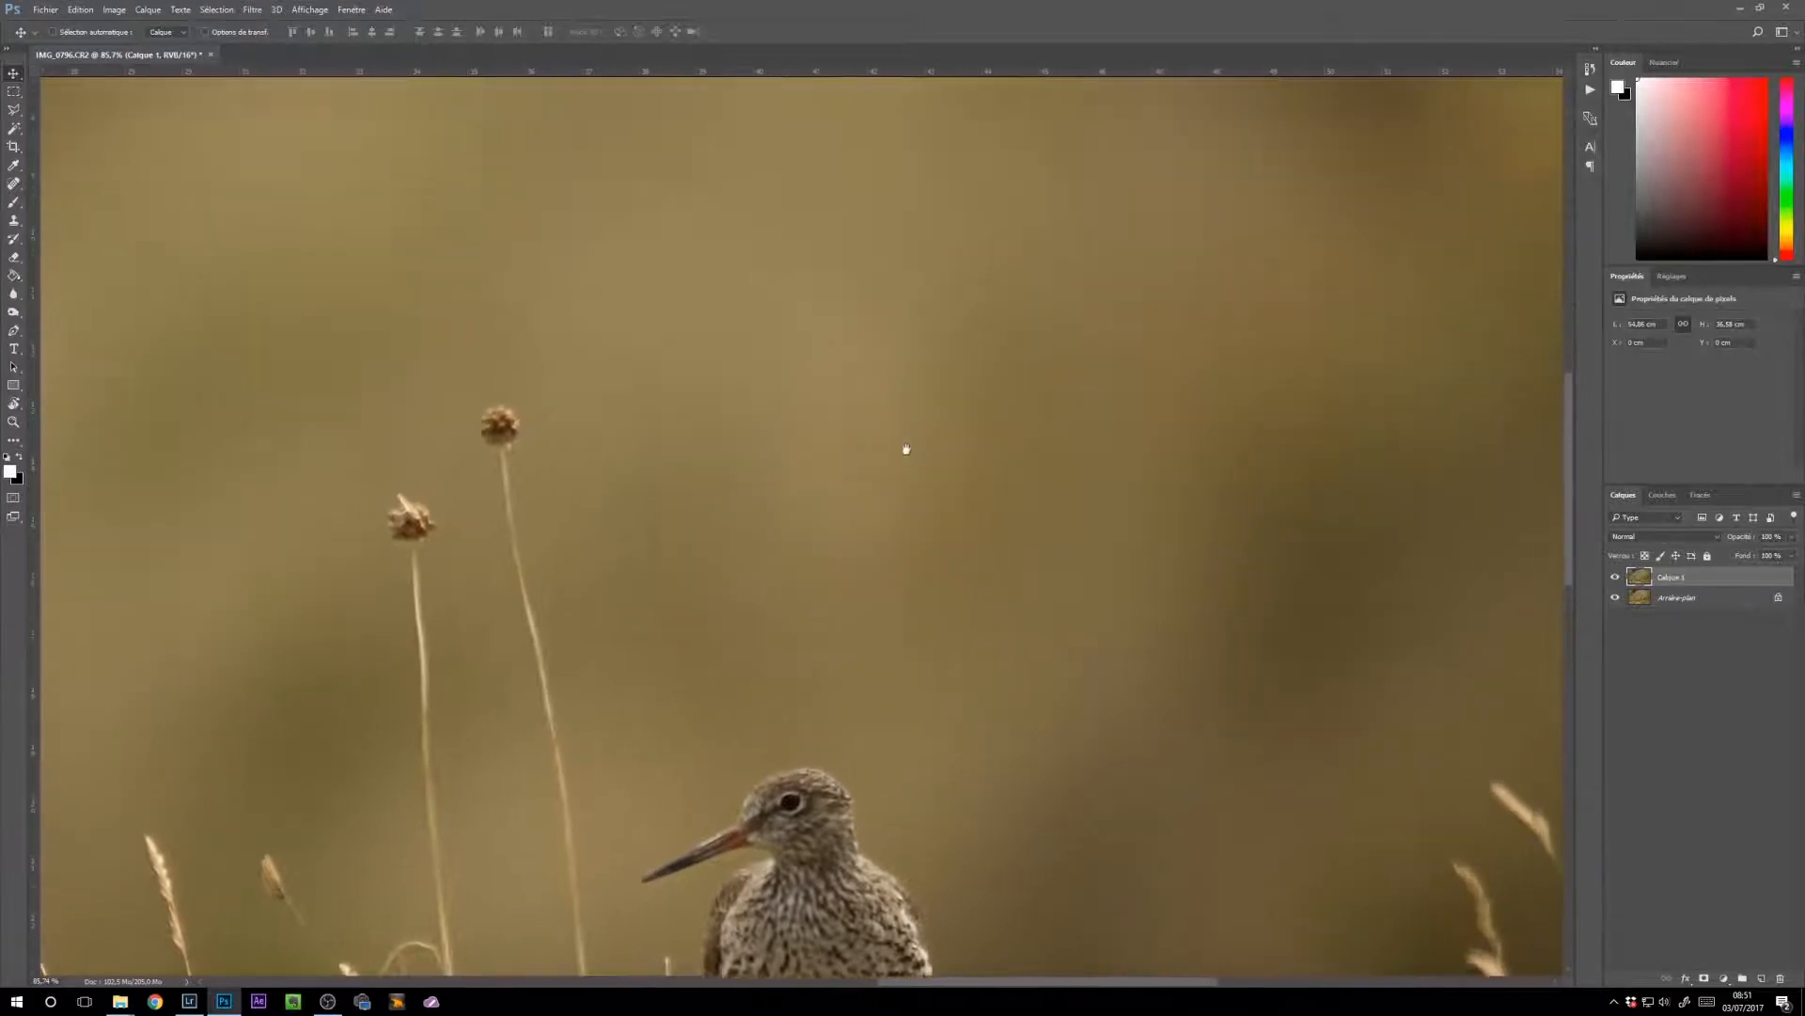
click(1614, 579)
click(1614, 580)
drag(629, 566, 1253, 528)
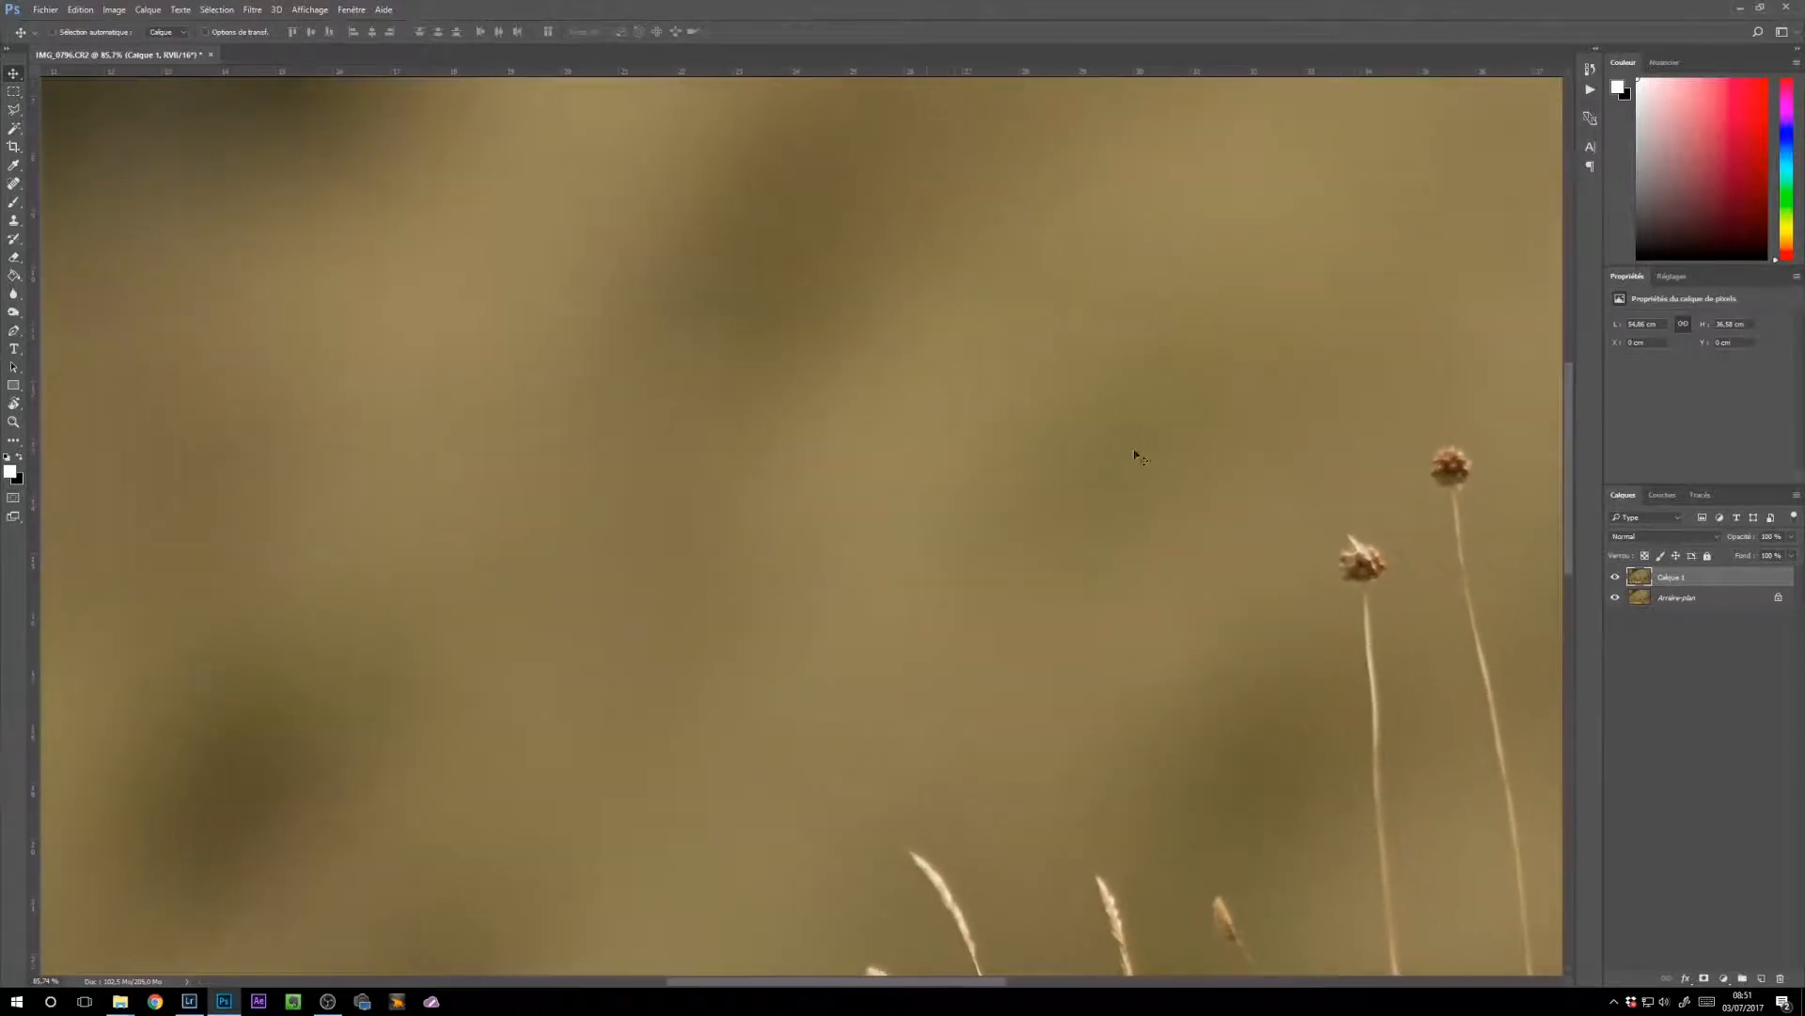
click(1618, 578)
click(1618, 577)
click(1618, 577)
Step: View the whole photo and compare it with and without the corrected layer
scroll(1139, 593, down, 5)
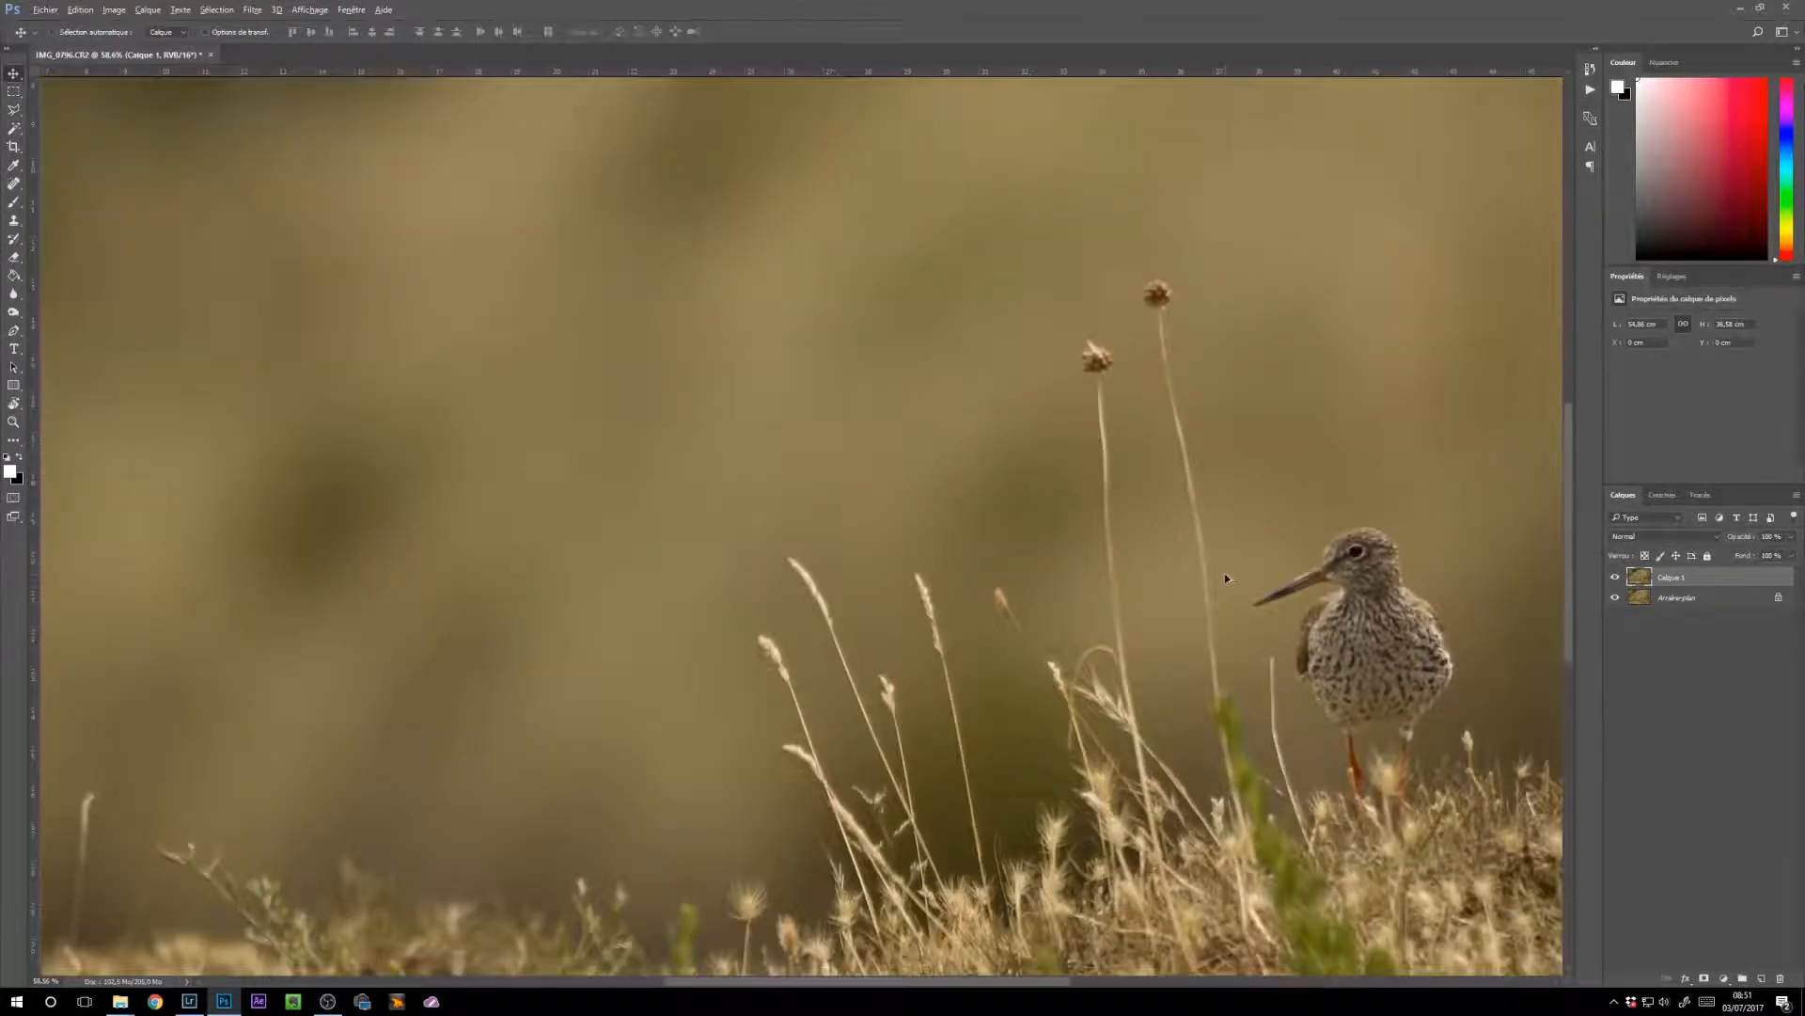
scroll(1288, 693, down, 3)
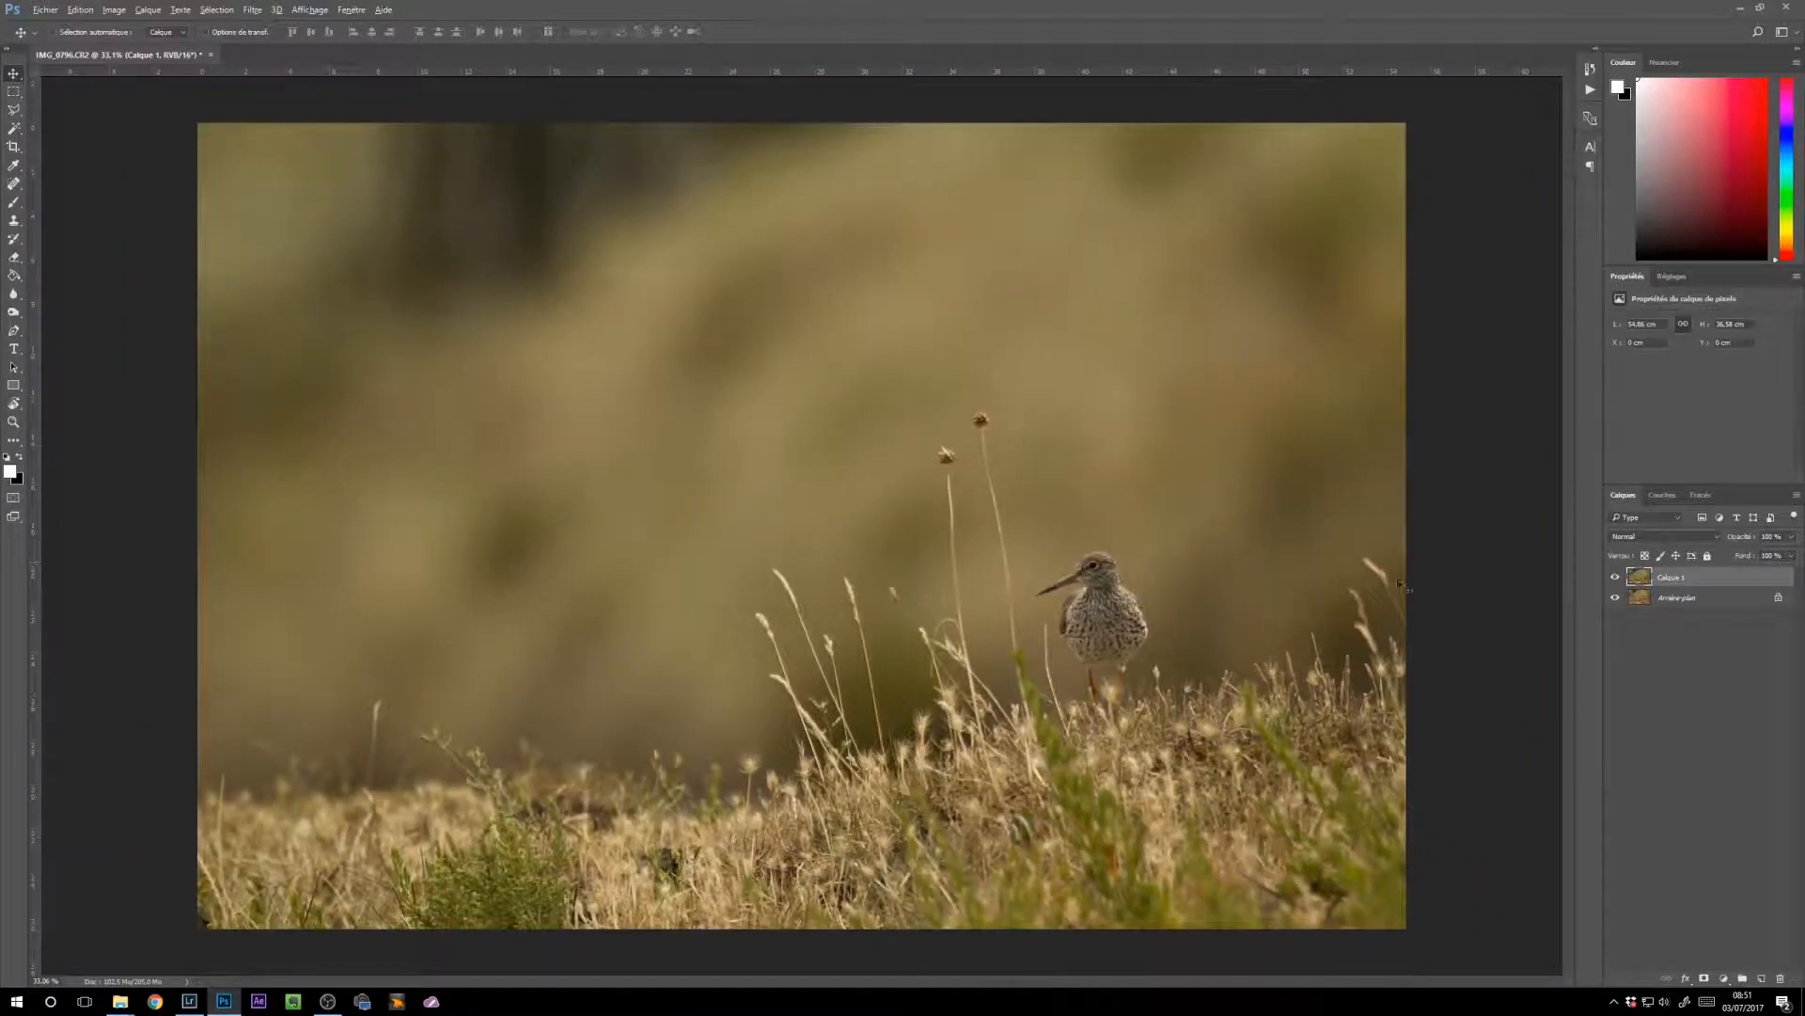
click(1673, 628)
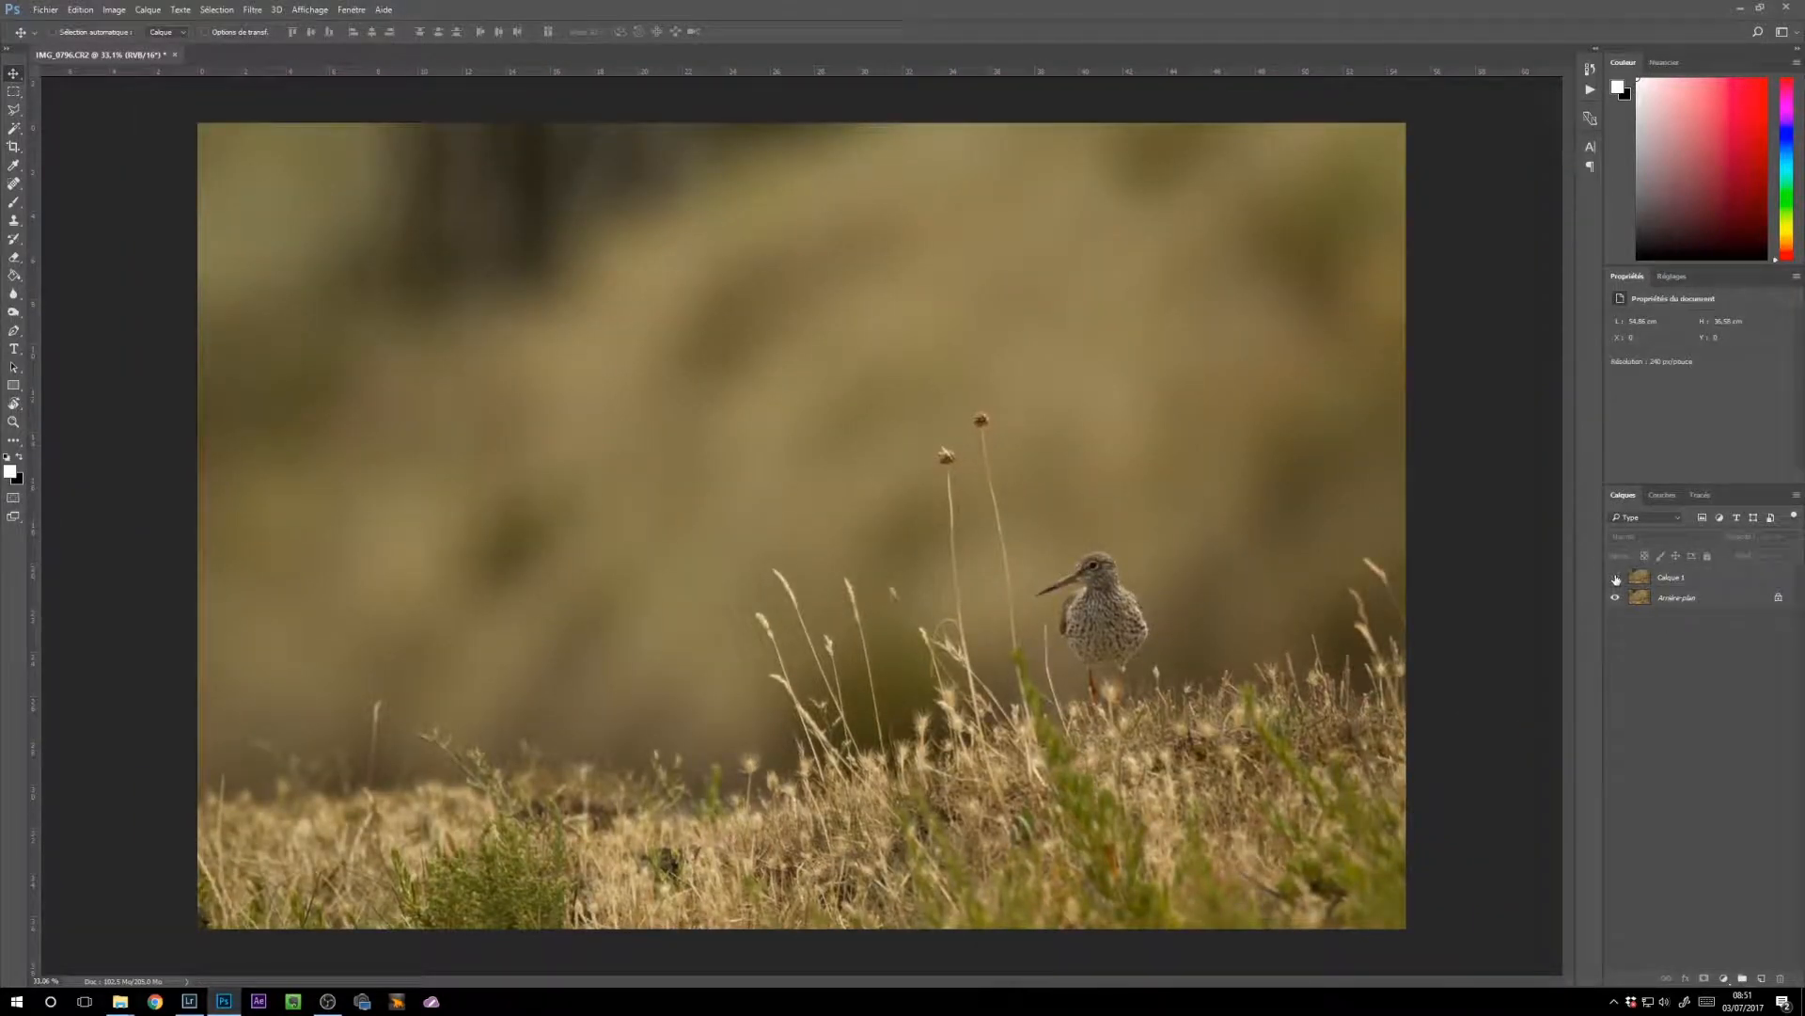
Step: Compare the bird close up at 138% zoom with the corrected layer hidden and shown
scroll(1073, 610, up, 3)
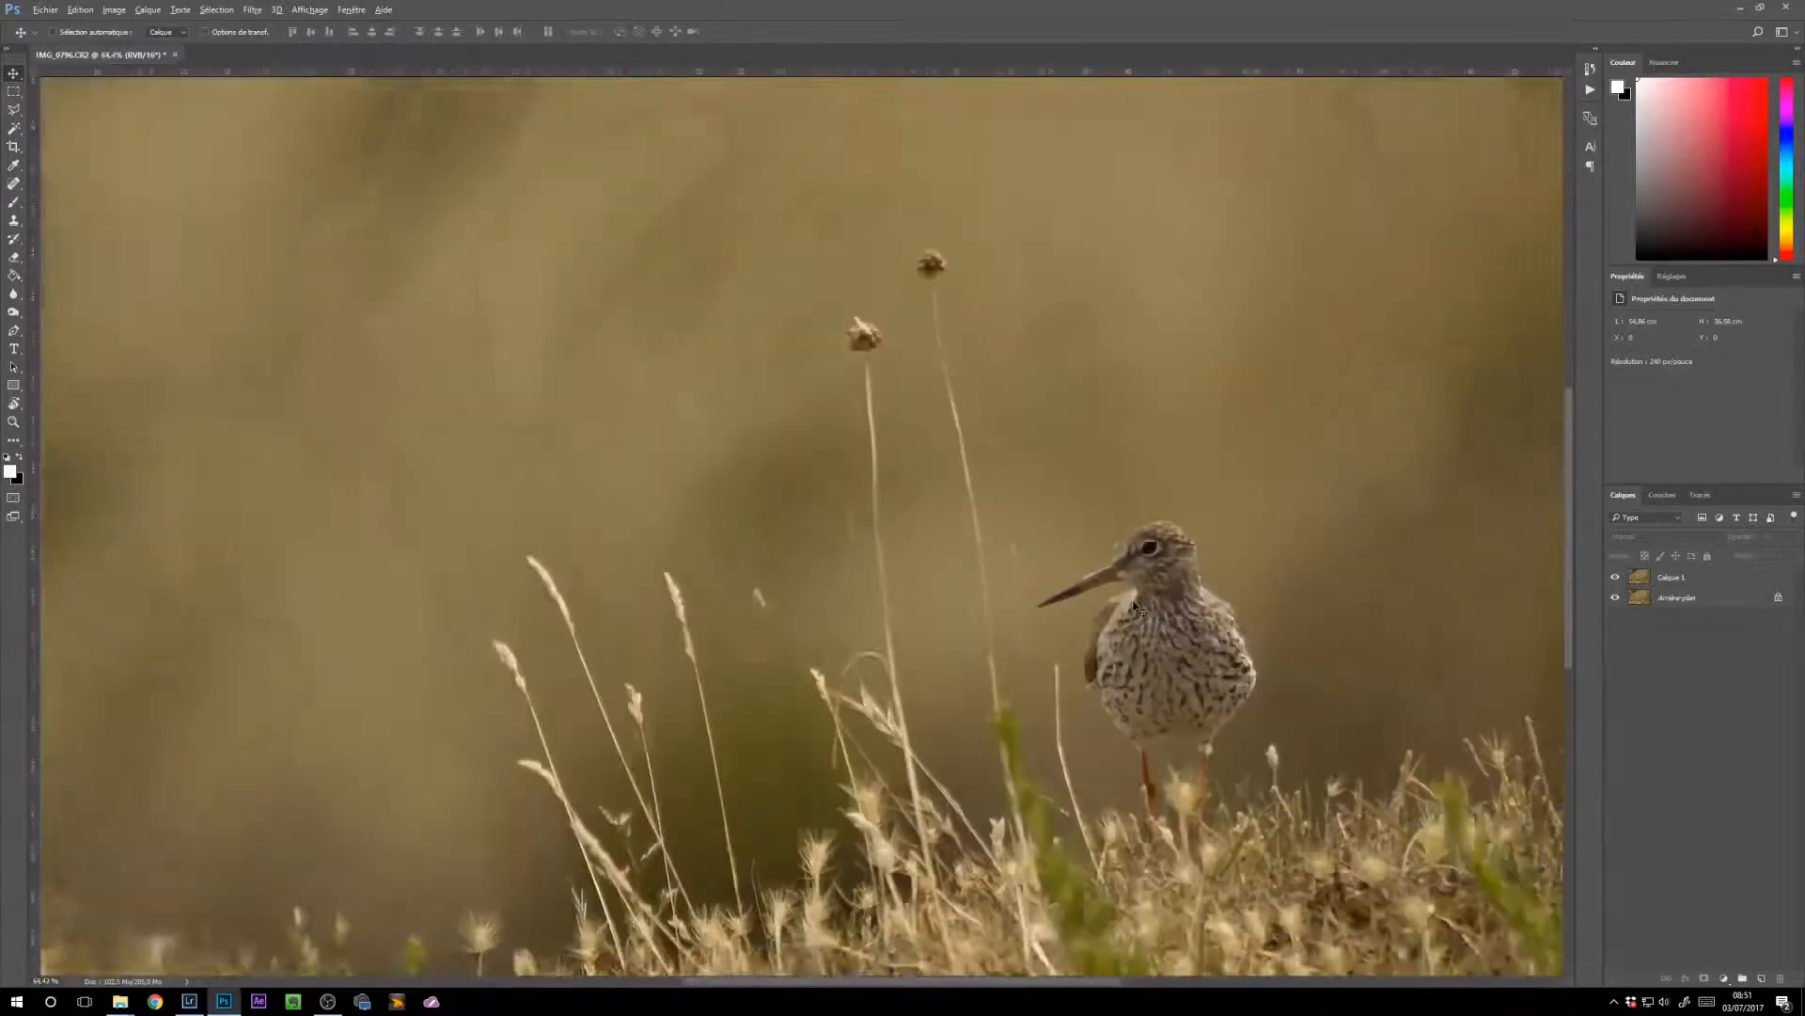
scroll(1136, 607, up, 3)
drag(1228, 575, 963, 386)
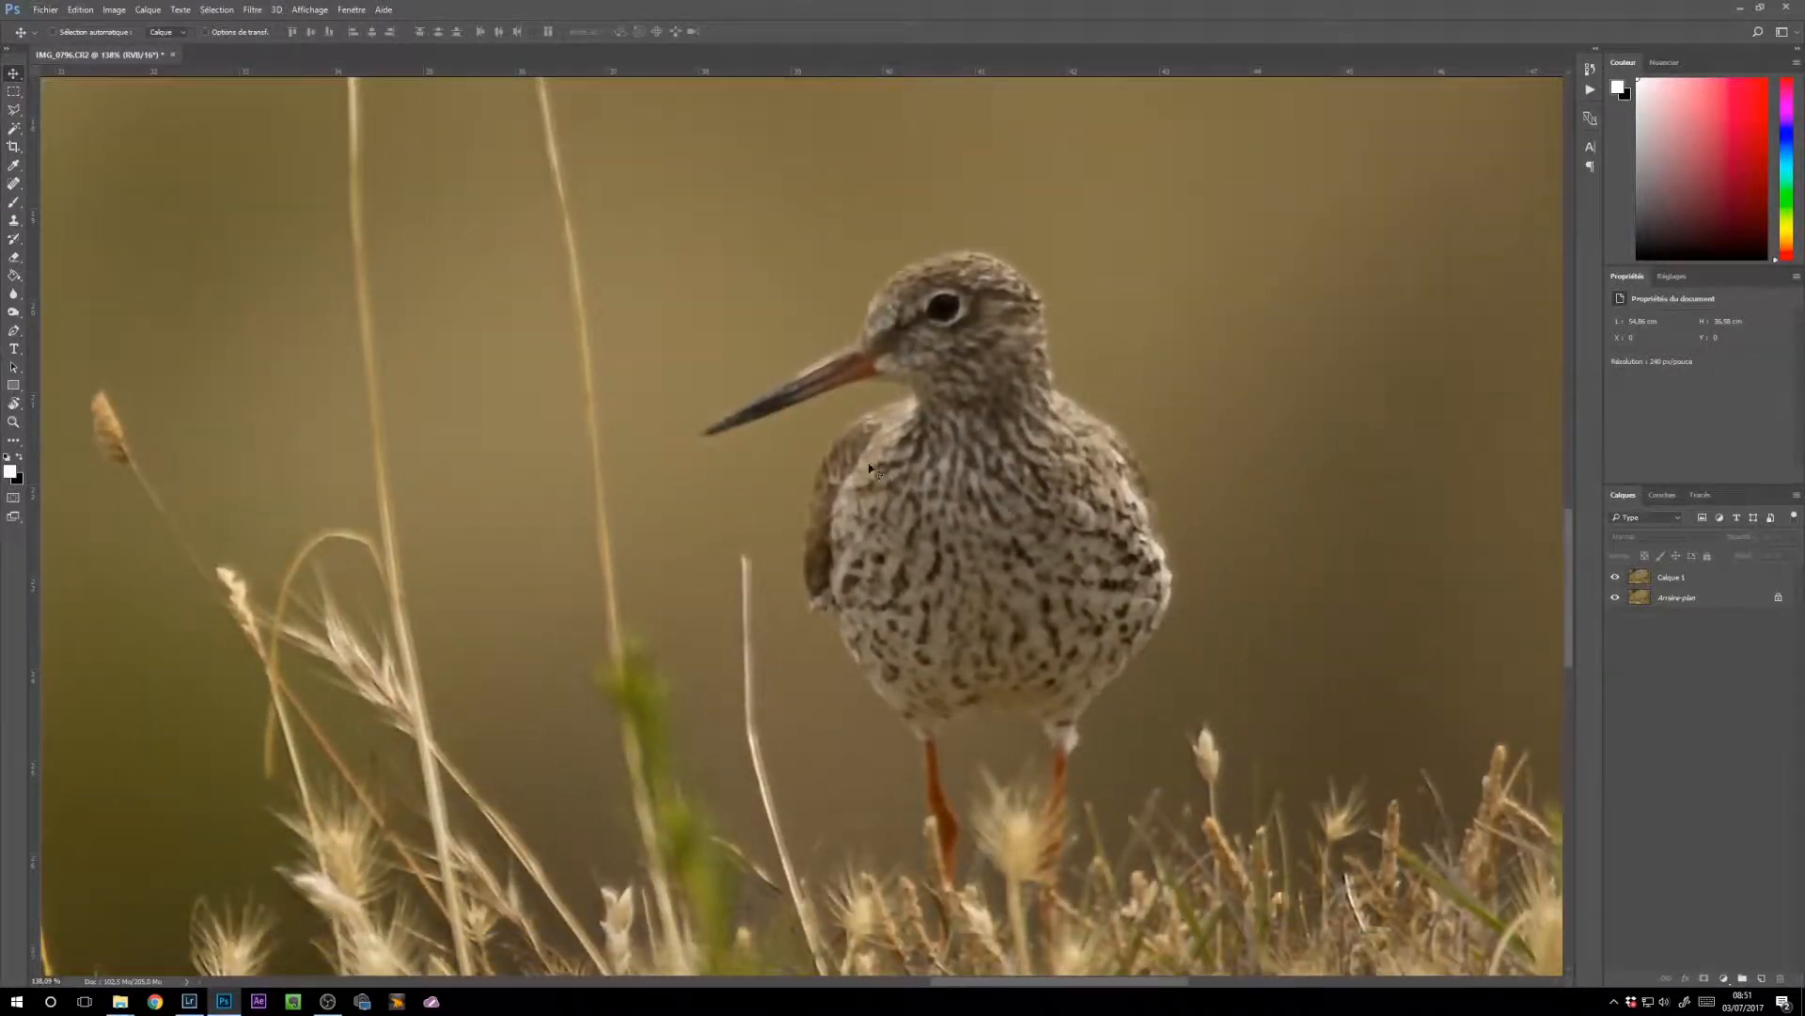
click(1616, 580)
click(1615, 580)
click(1617, 579)
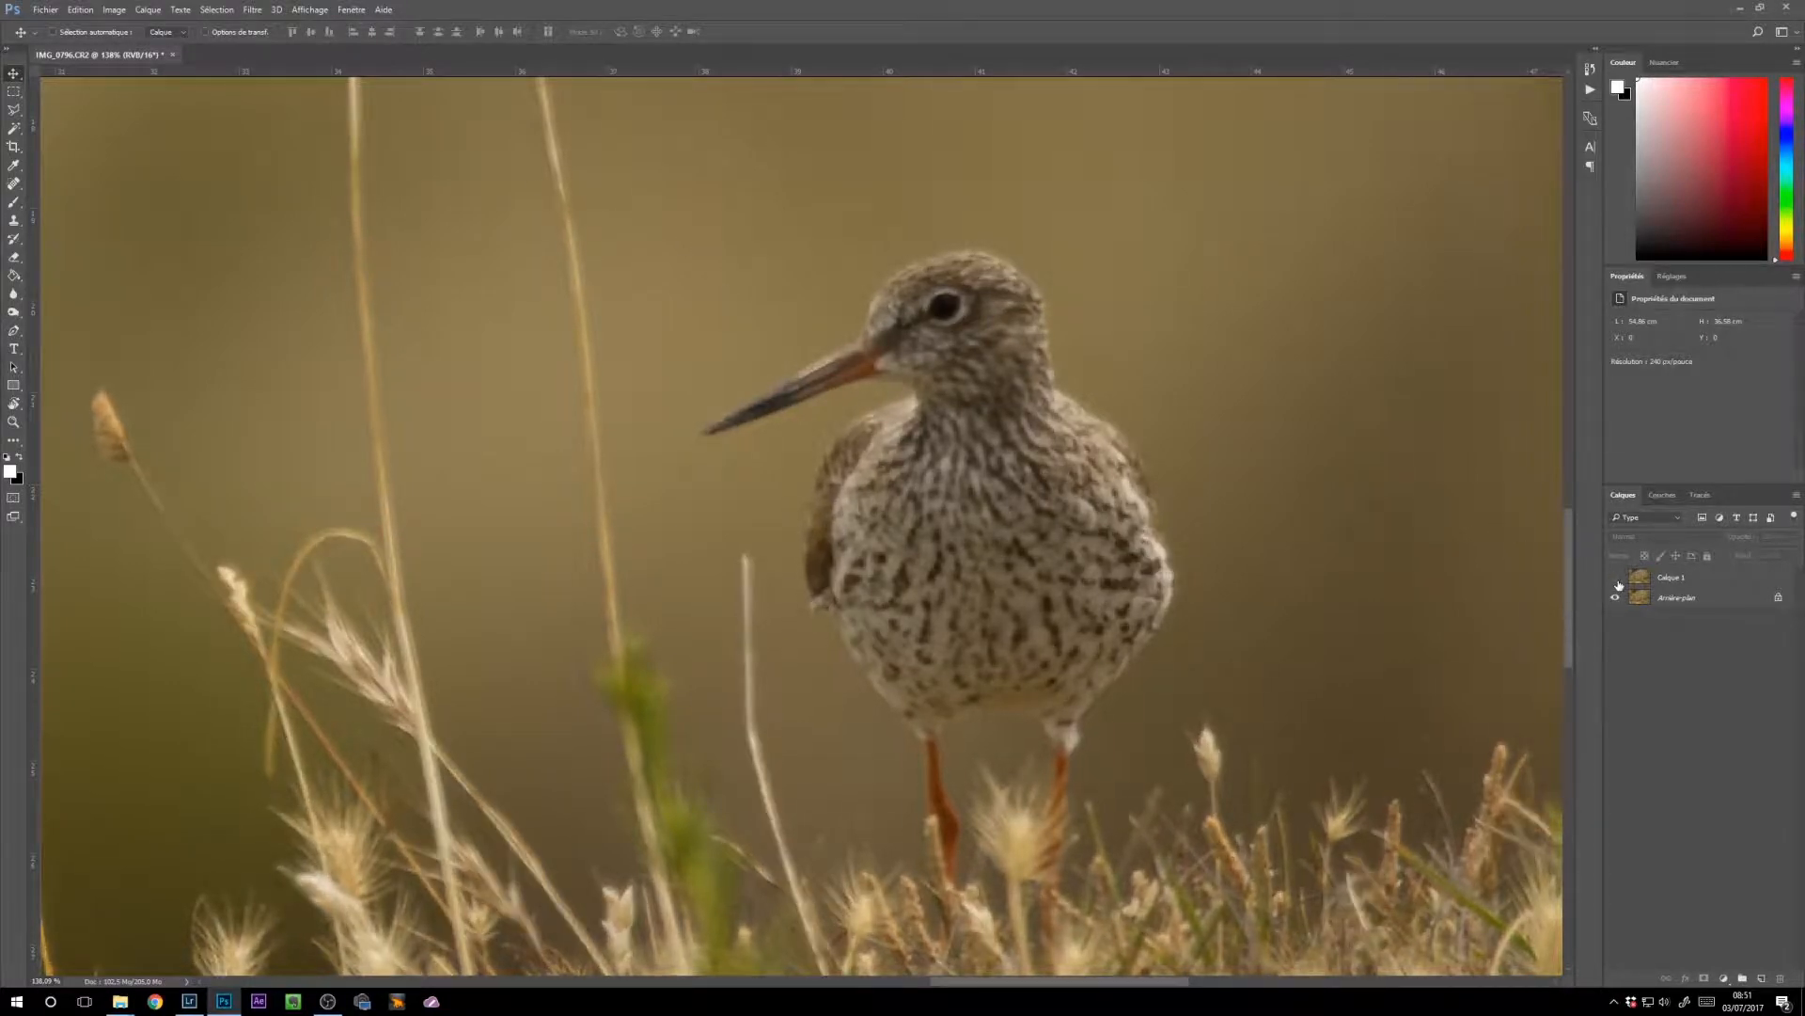
click(1616, 577)
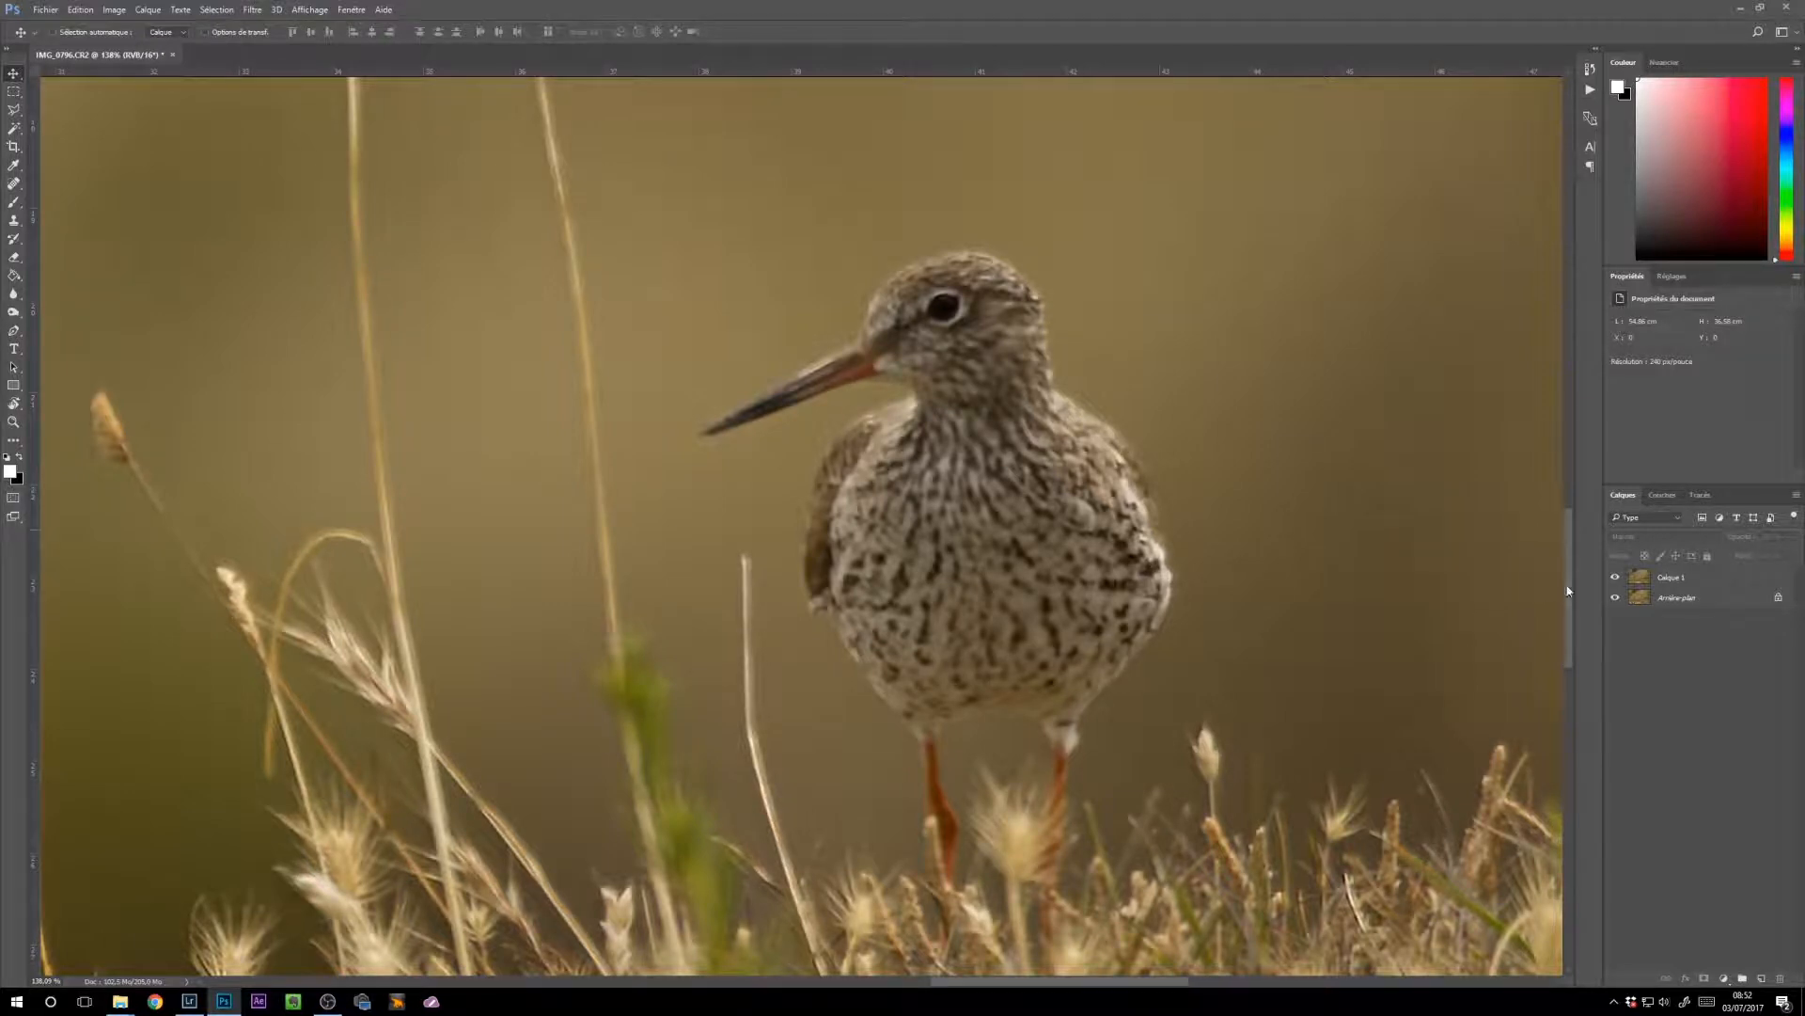
Step: Add a layer mask to the duplicate layer Calque 1 and fill it with black using the Paint Bucket
click(1692, 576)
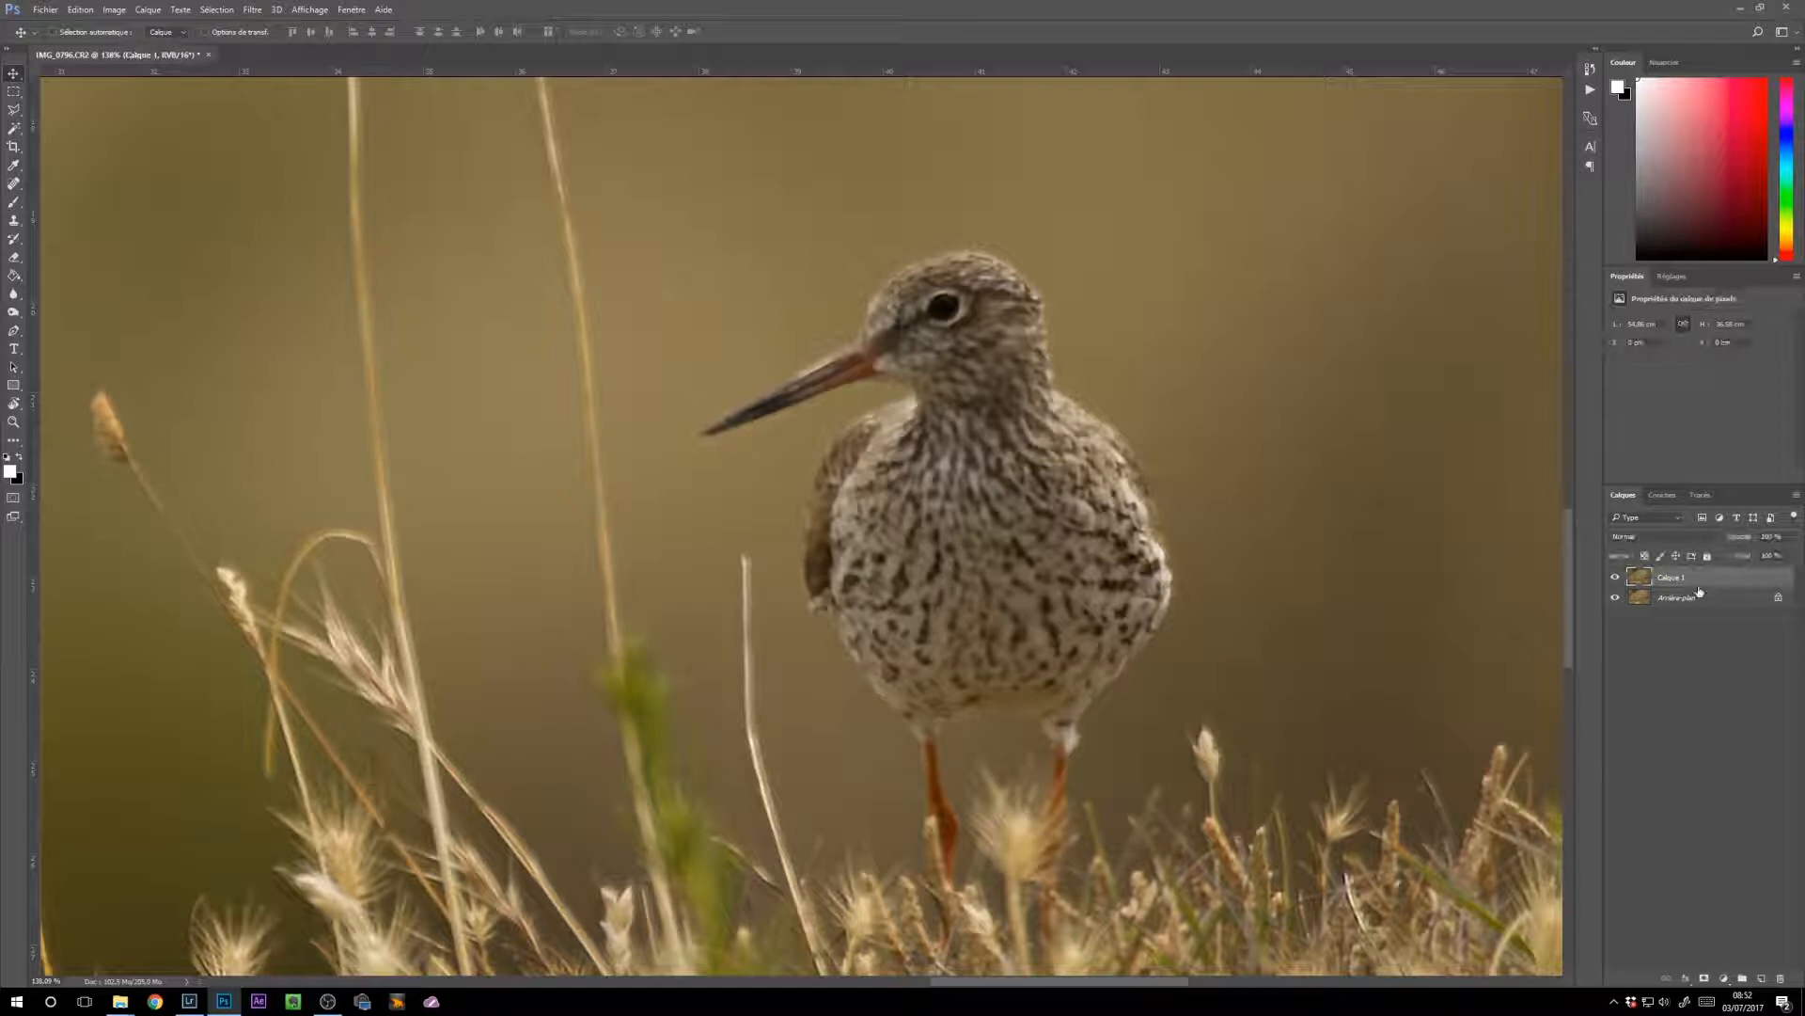
click(1704, 979)
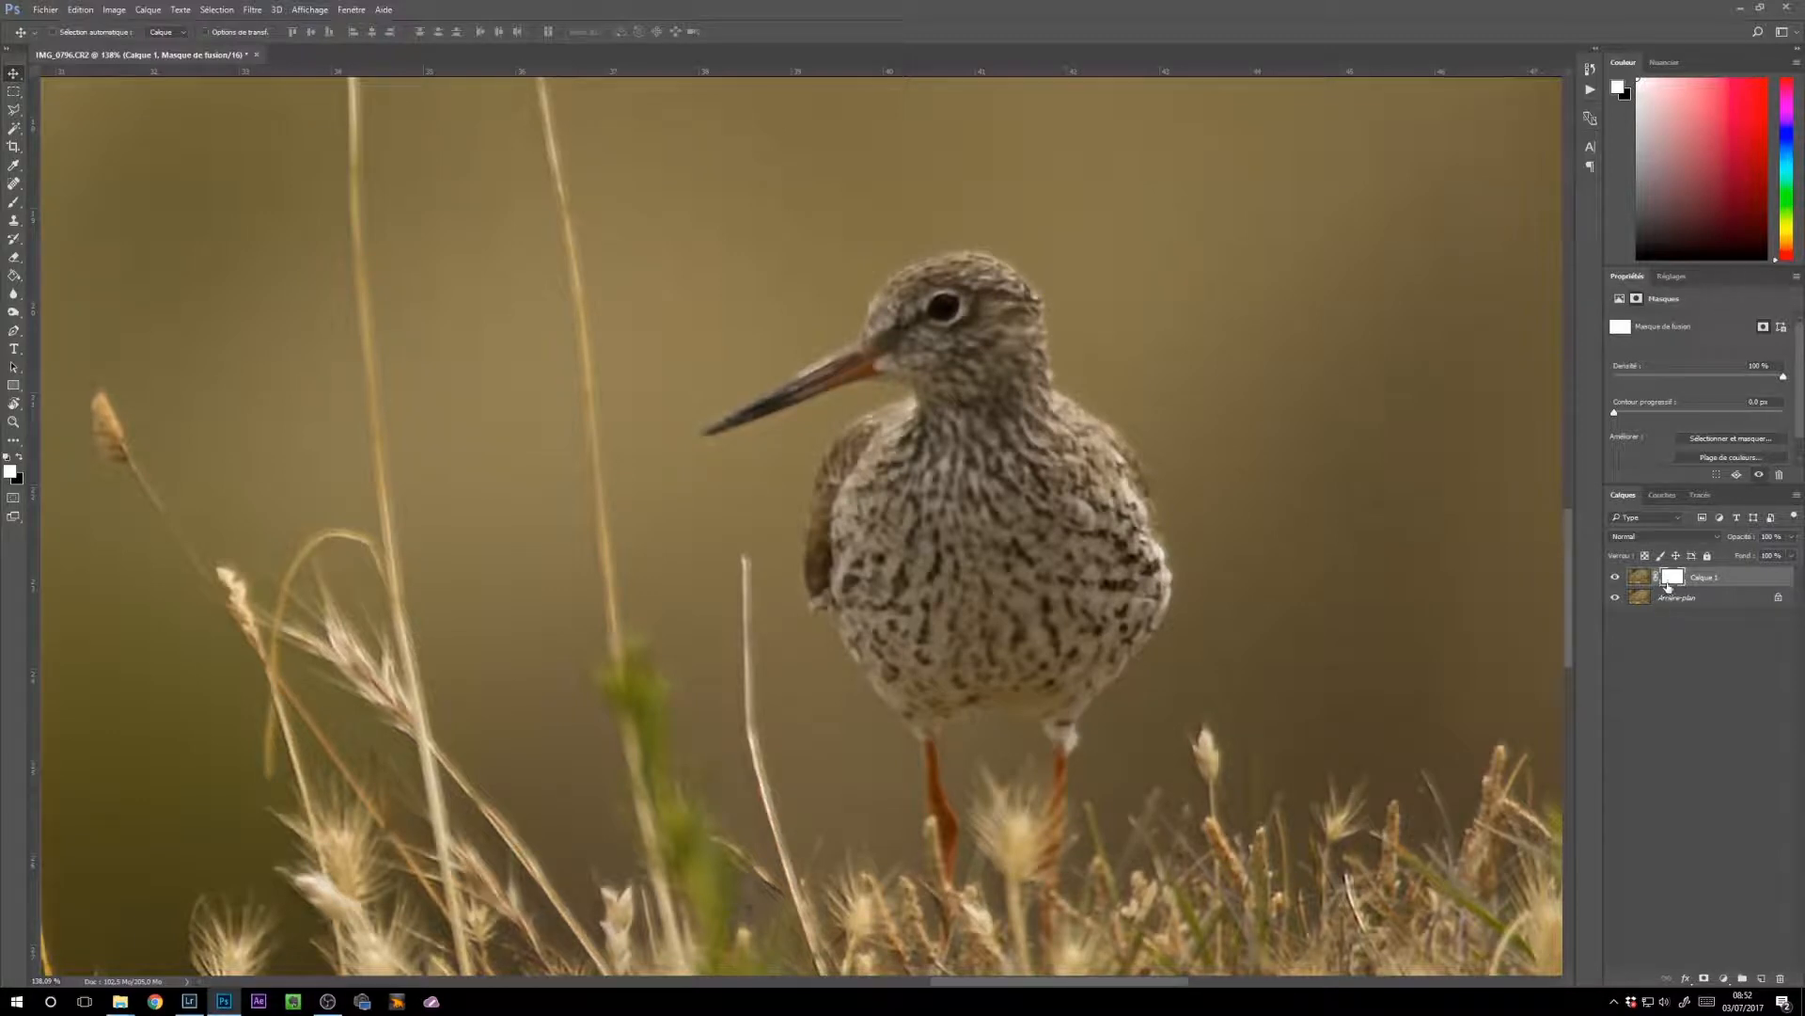
scroll(606, 442, down, 6)
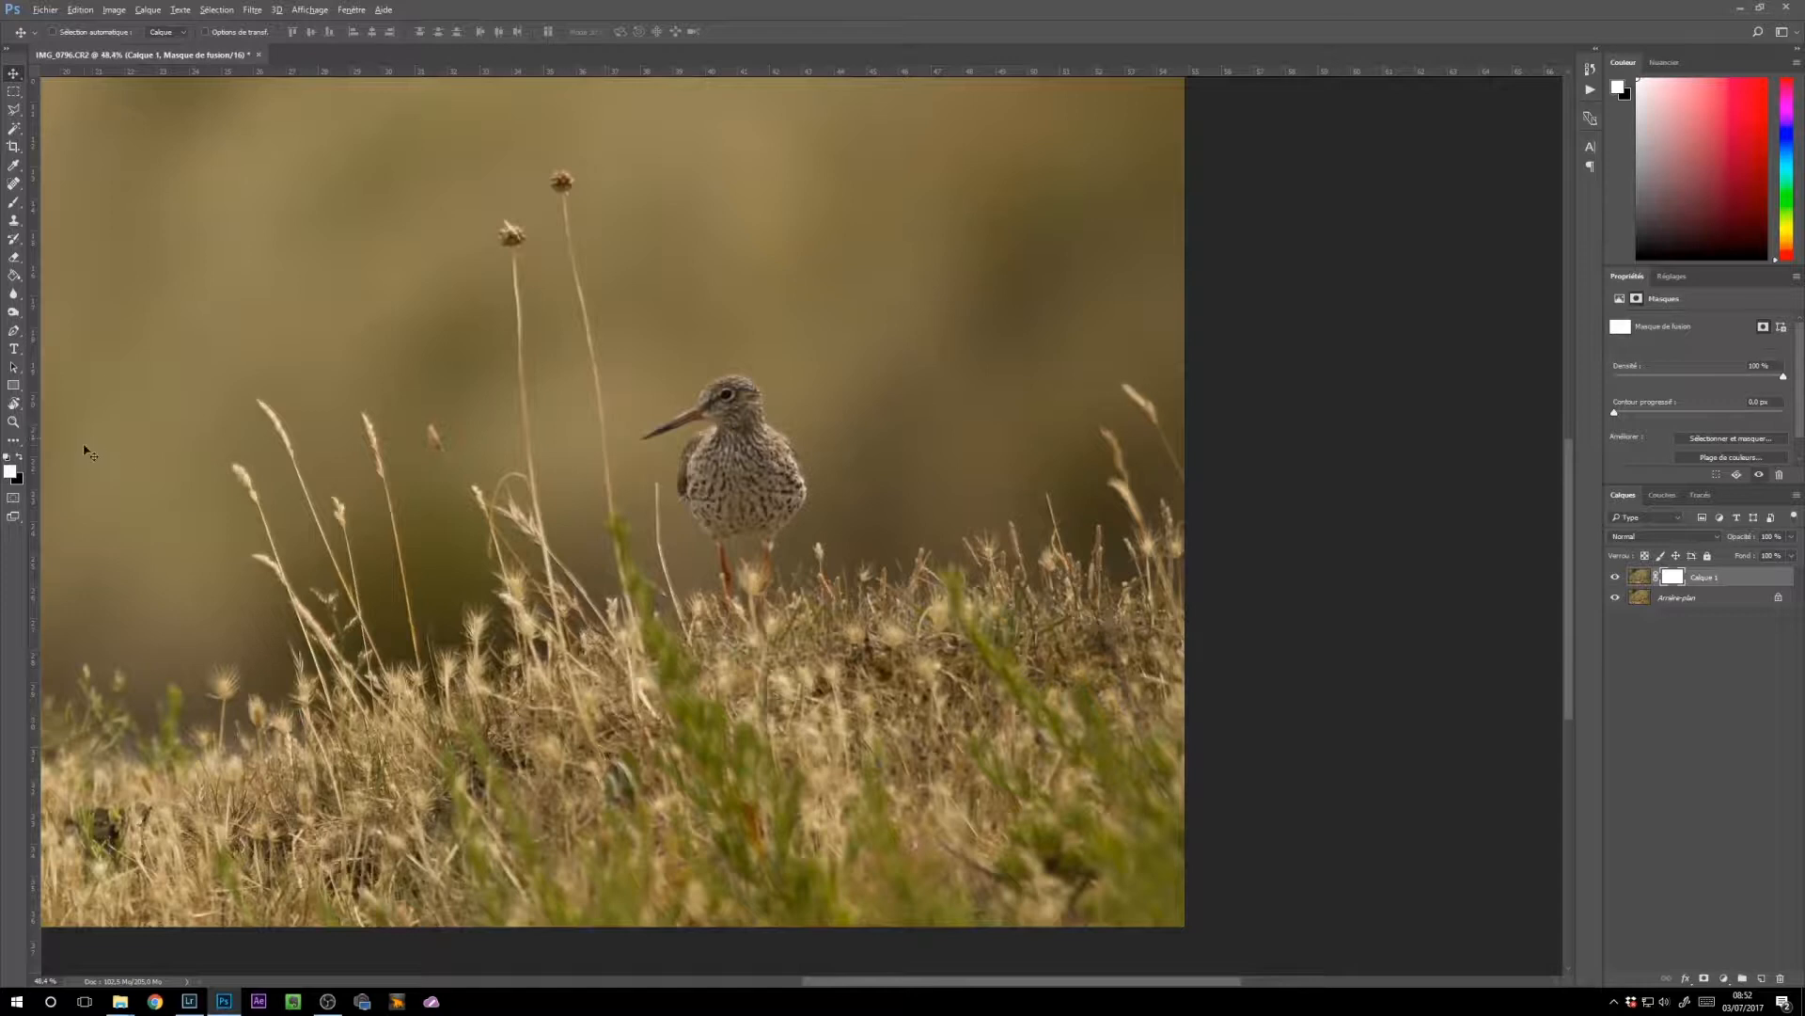
key(b)
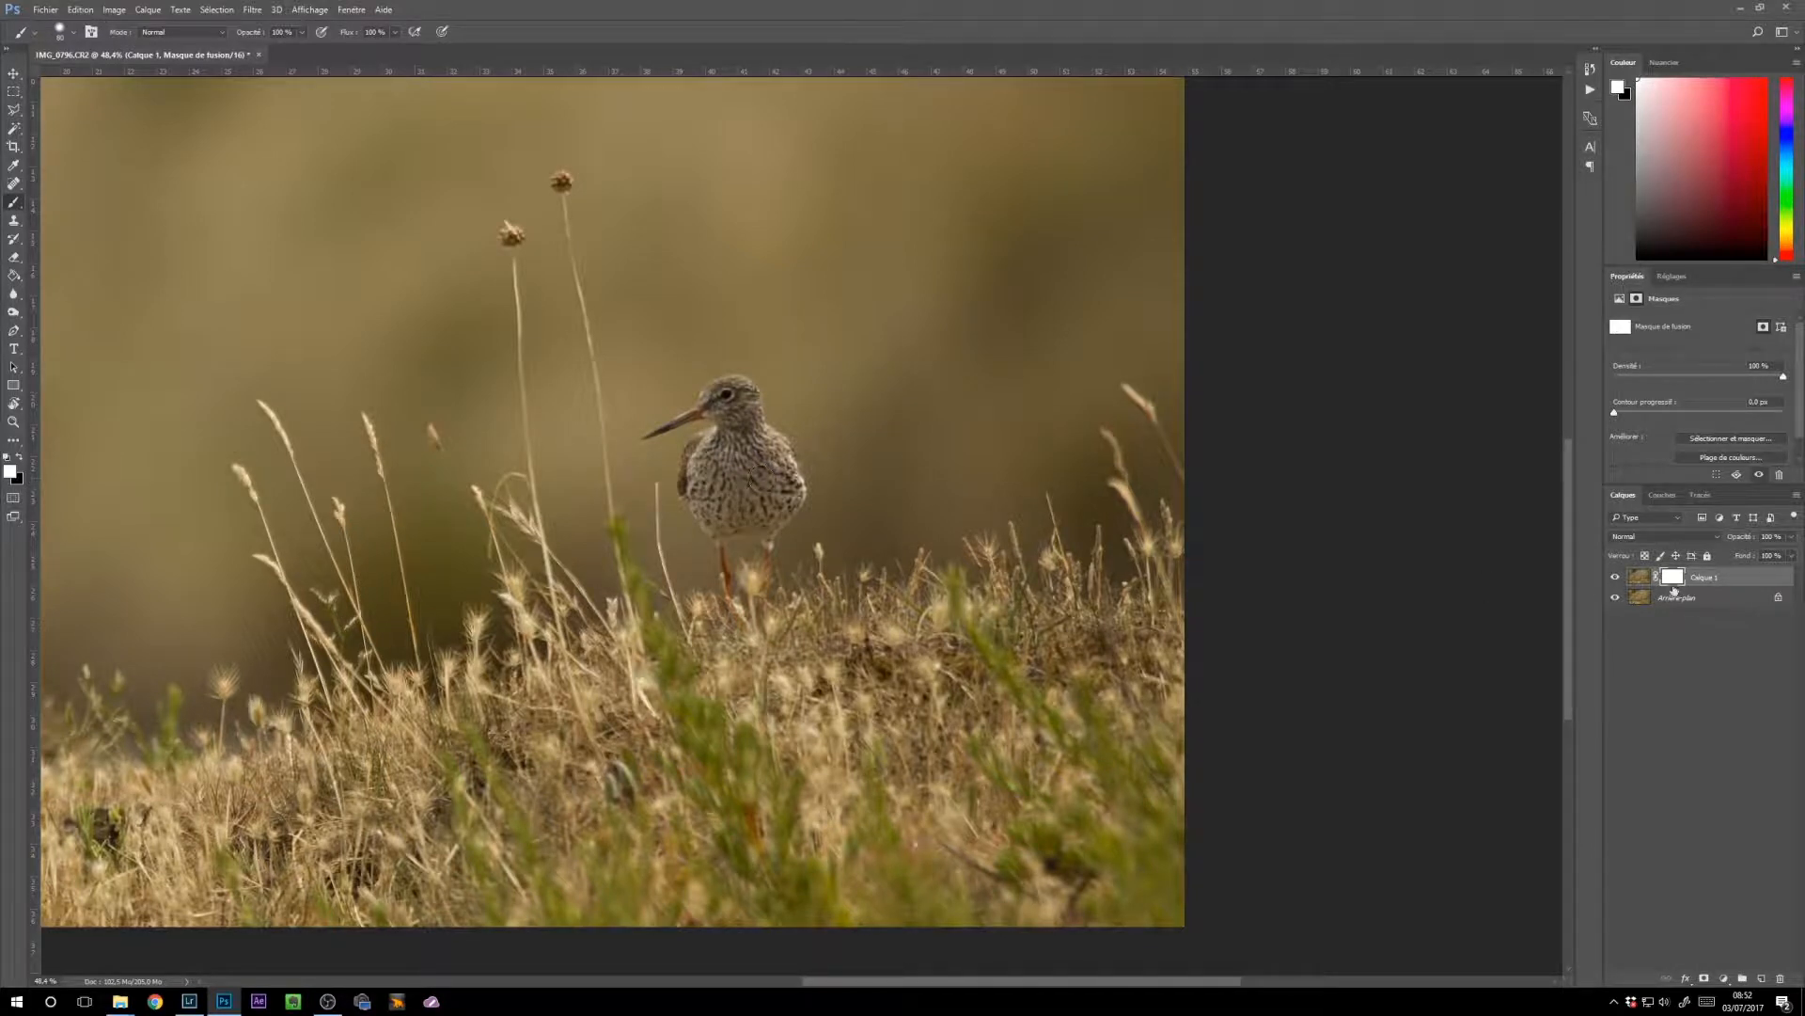
key(g)
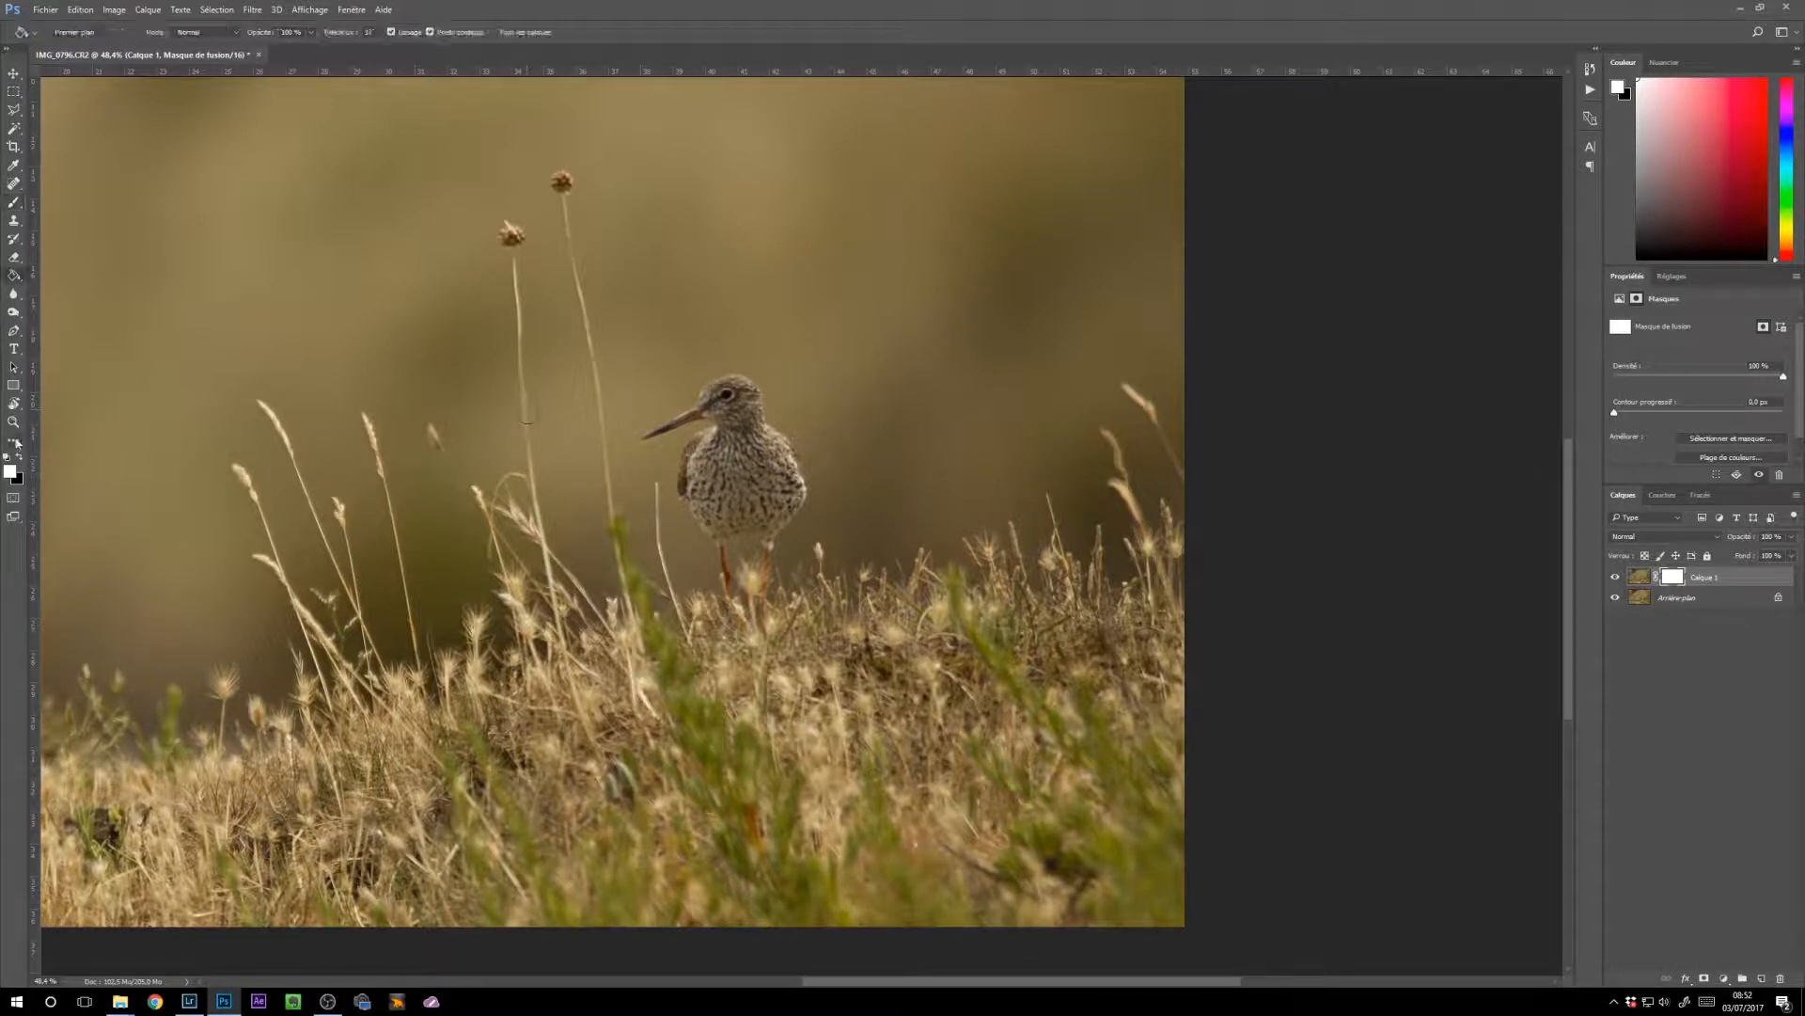
click(19, 457)
click(914, 546)
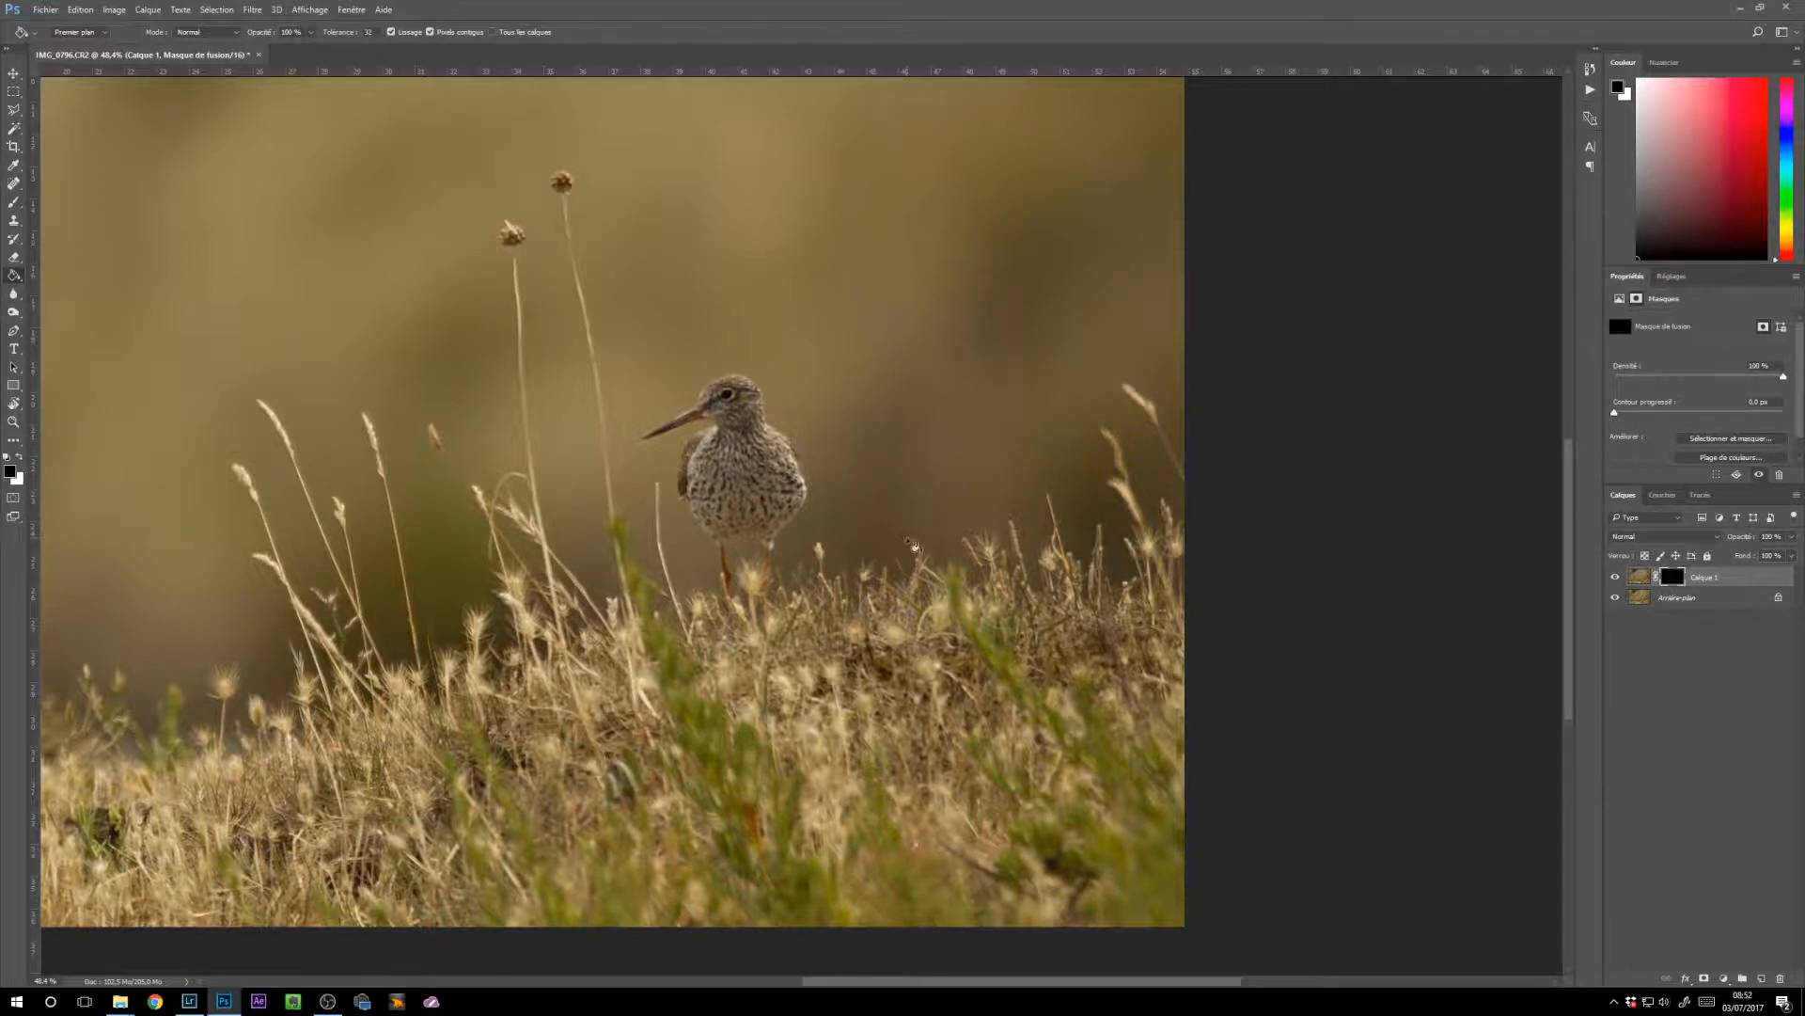
Step: Compare the bird close up by undoing the black mask fill and filling the mask with black again
scroll(830, 424, up, 4)
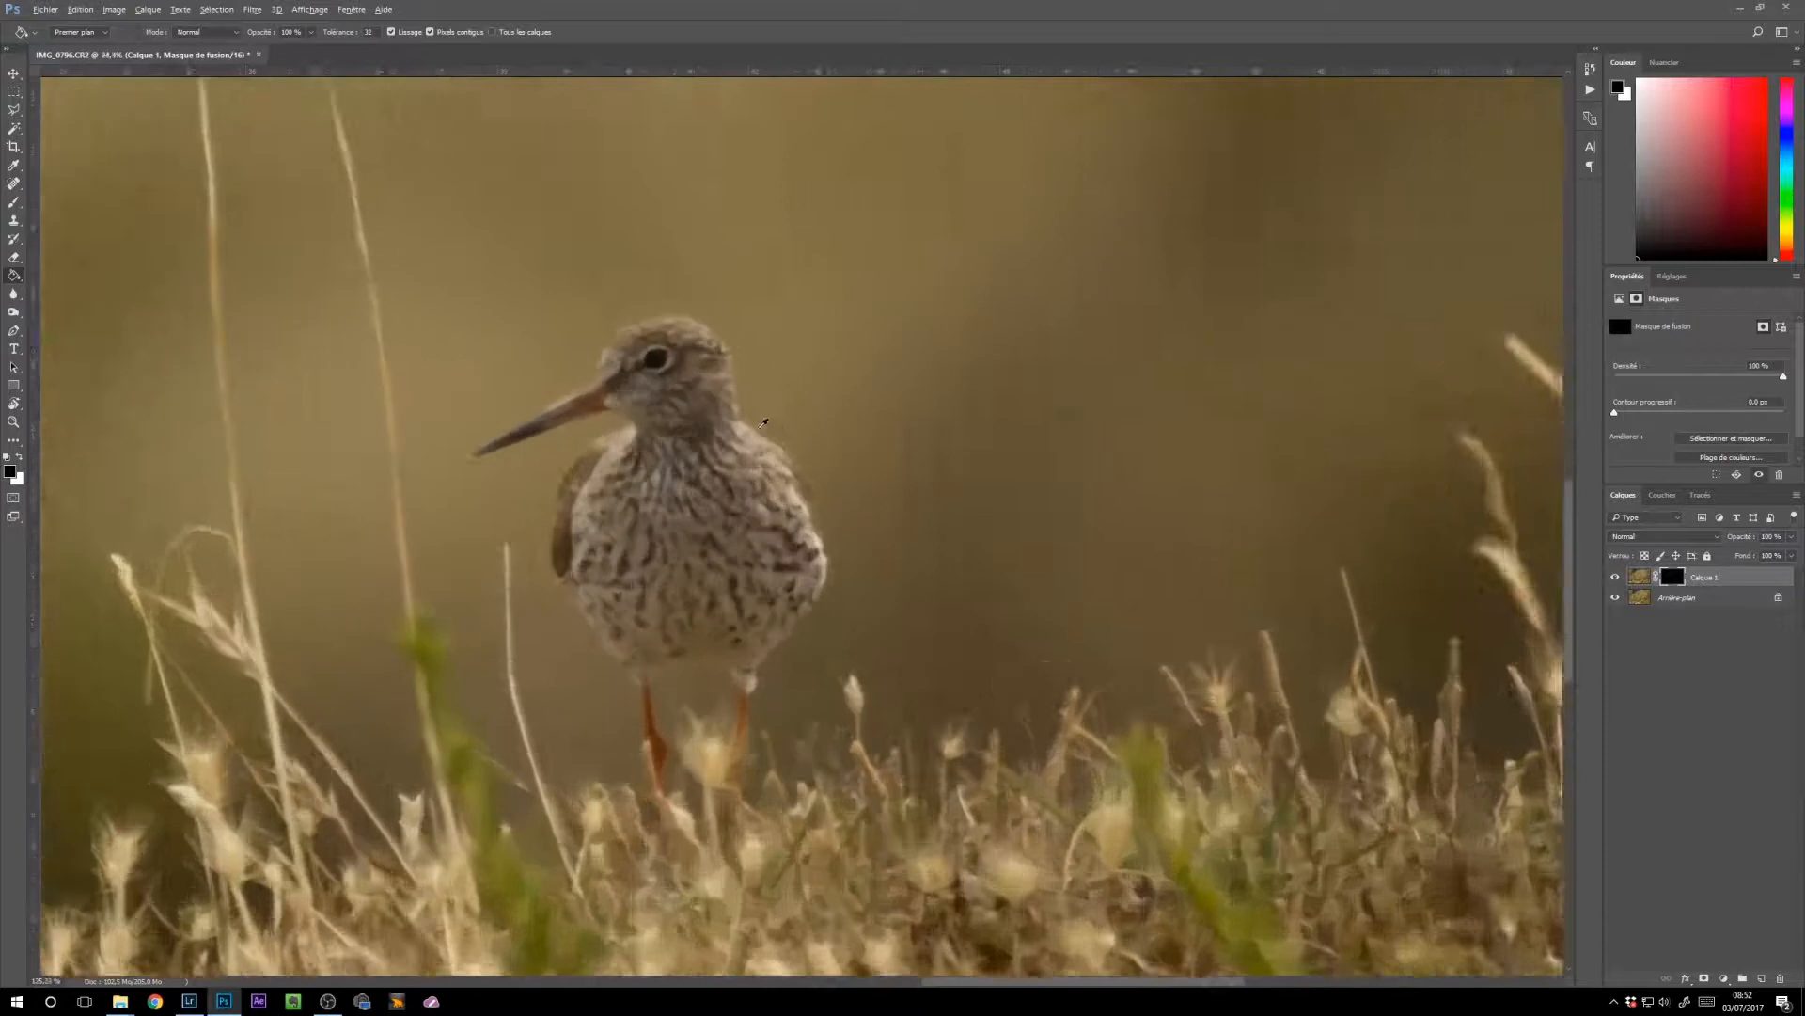
key(ctrl+z)
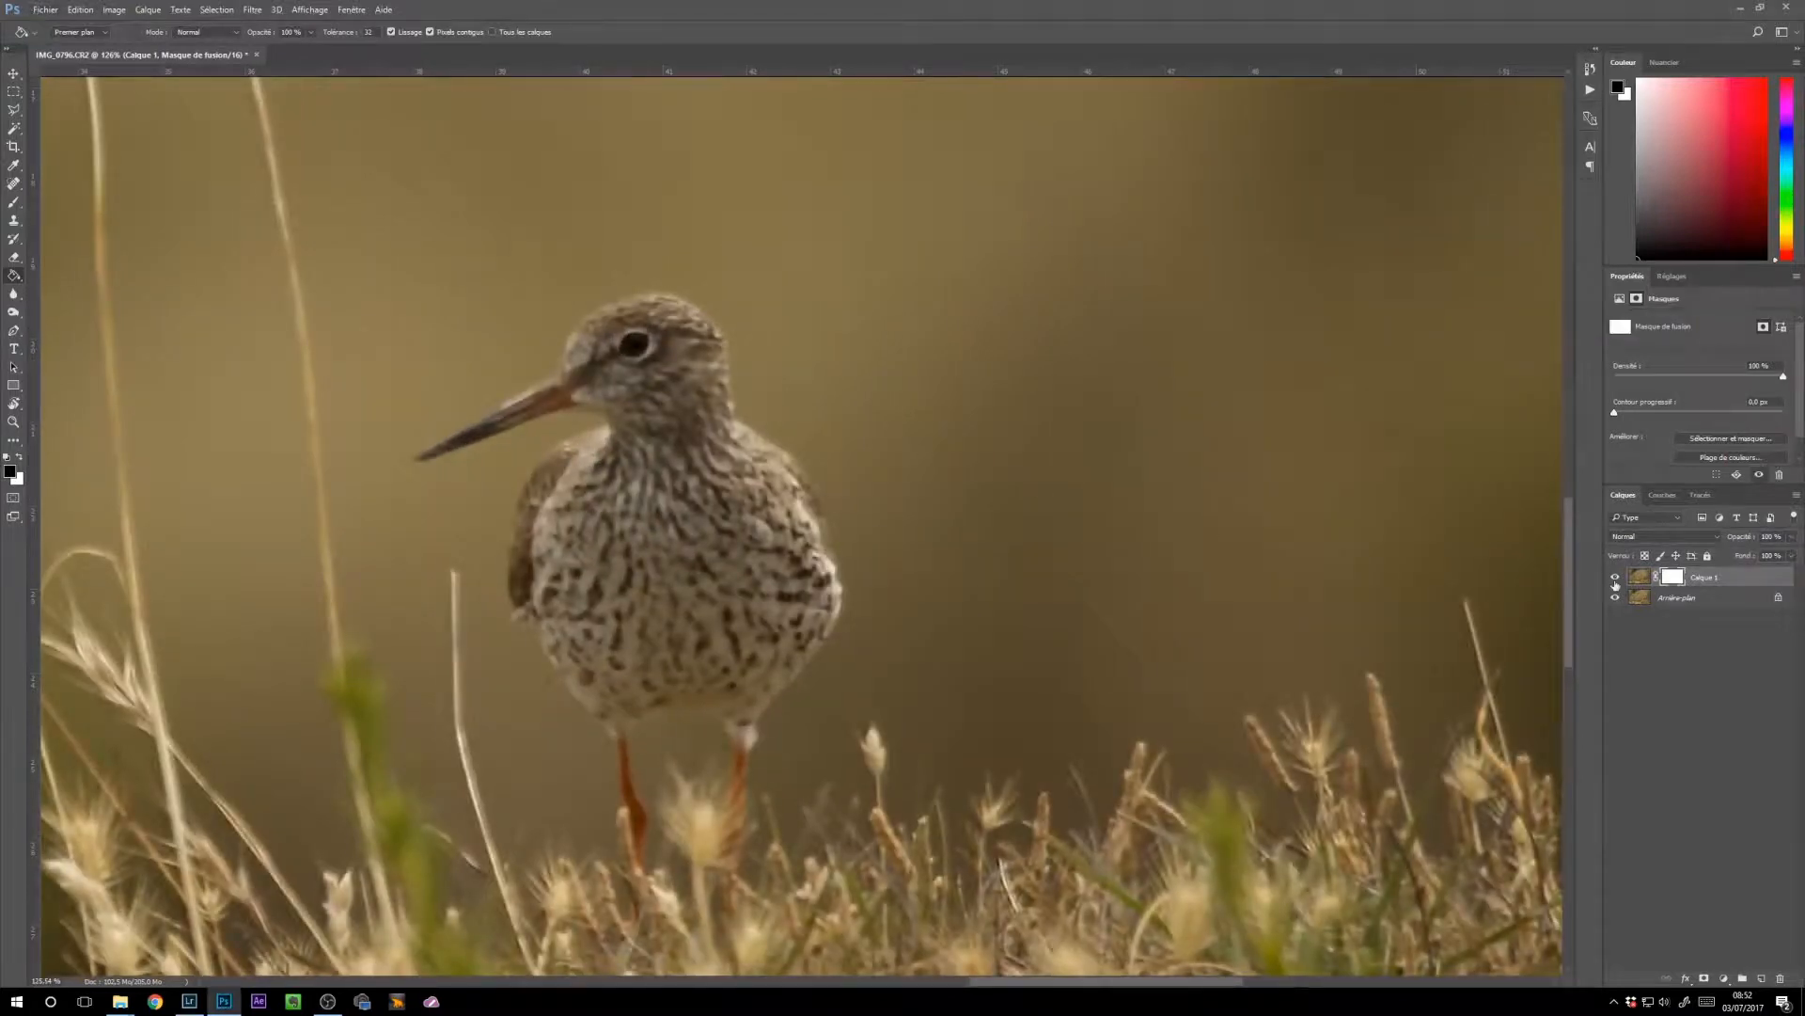
click(632, 526)
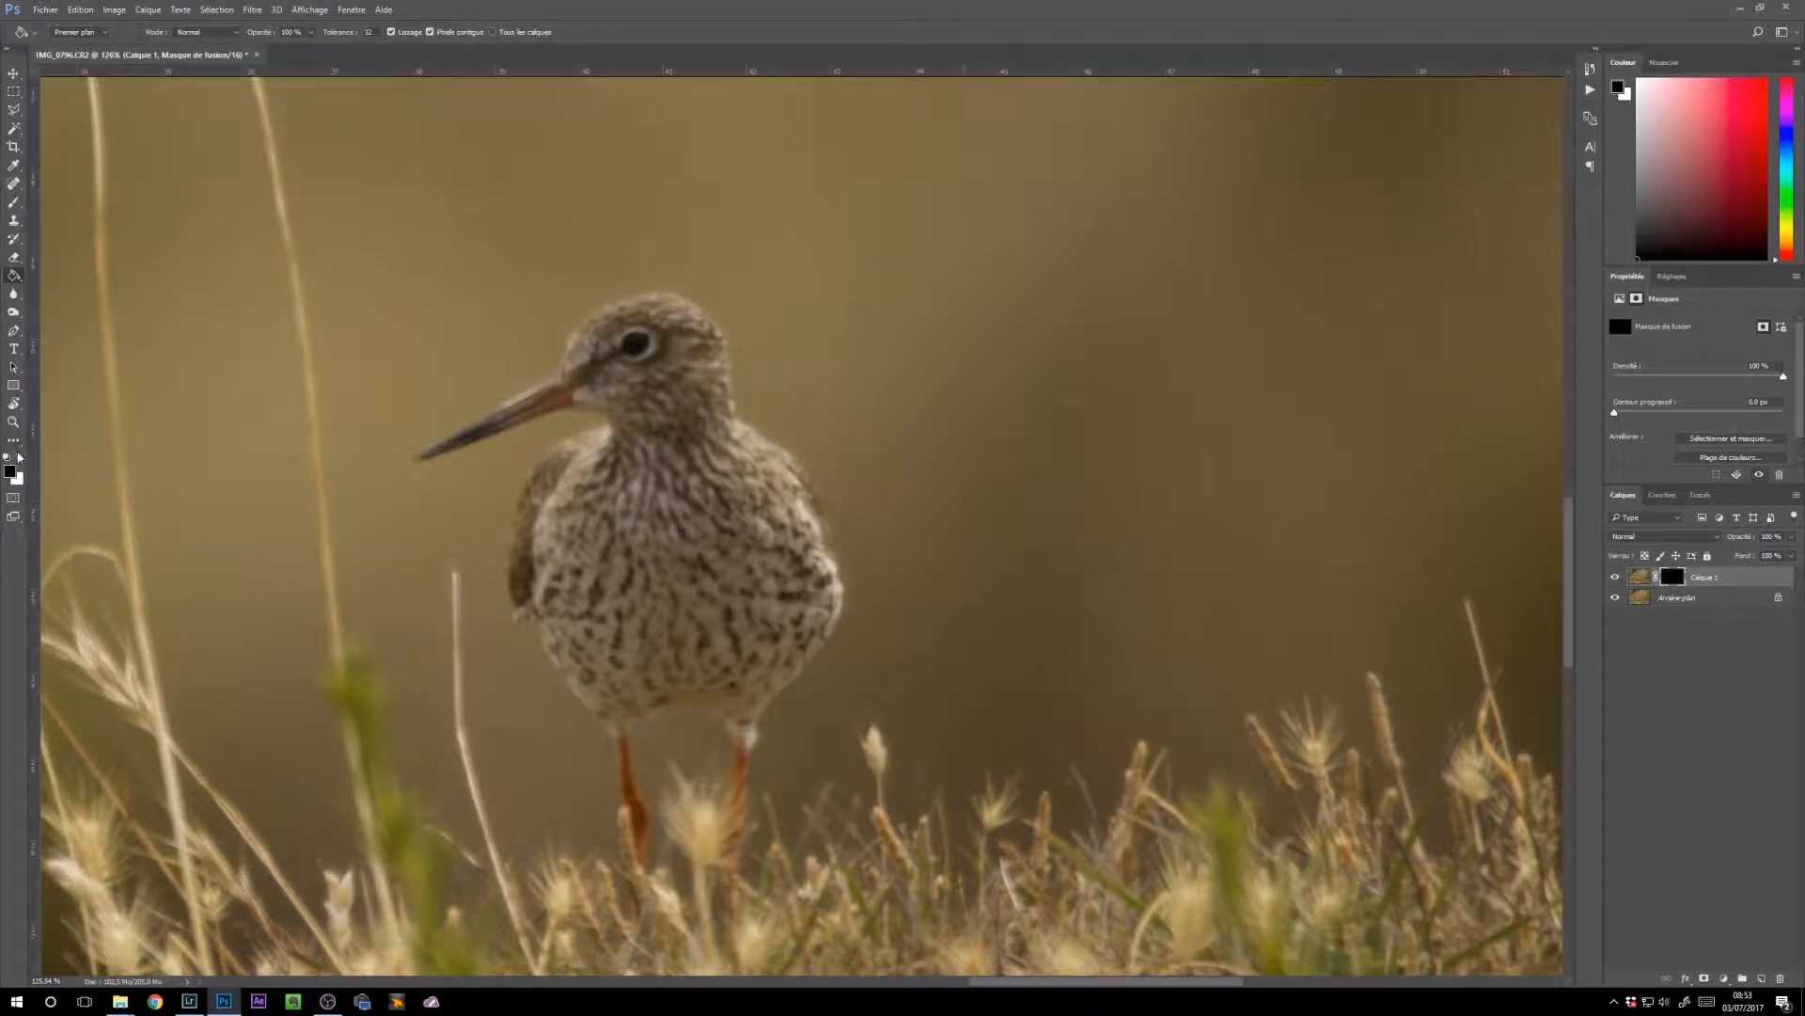
Step: Reveal the corrected layer over the bird's head, beak, body and legs by painting white on the mask with a softer brush
click(18, 457)
key(b)
right_click(746, 465)
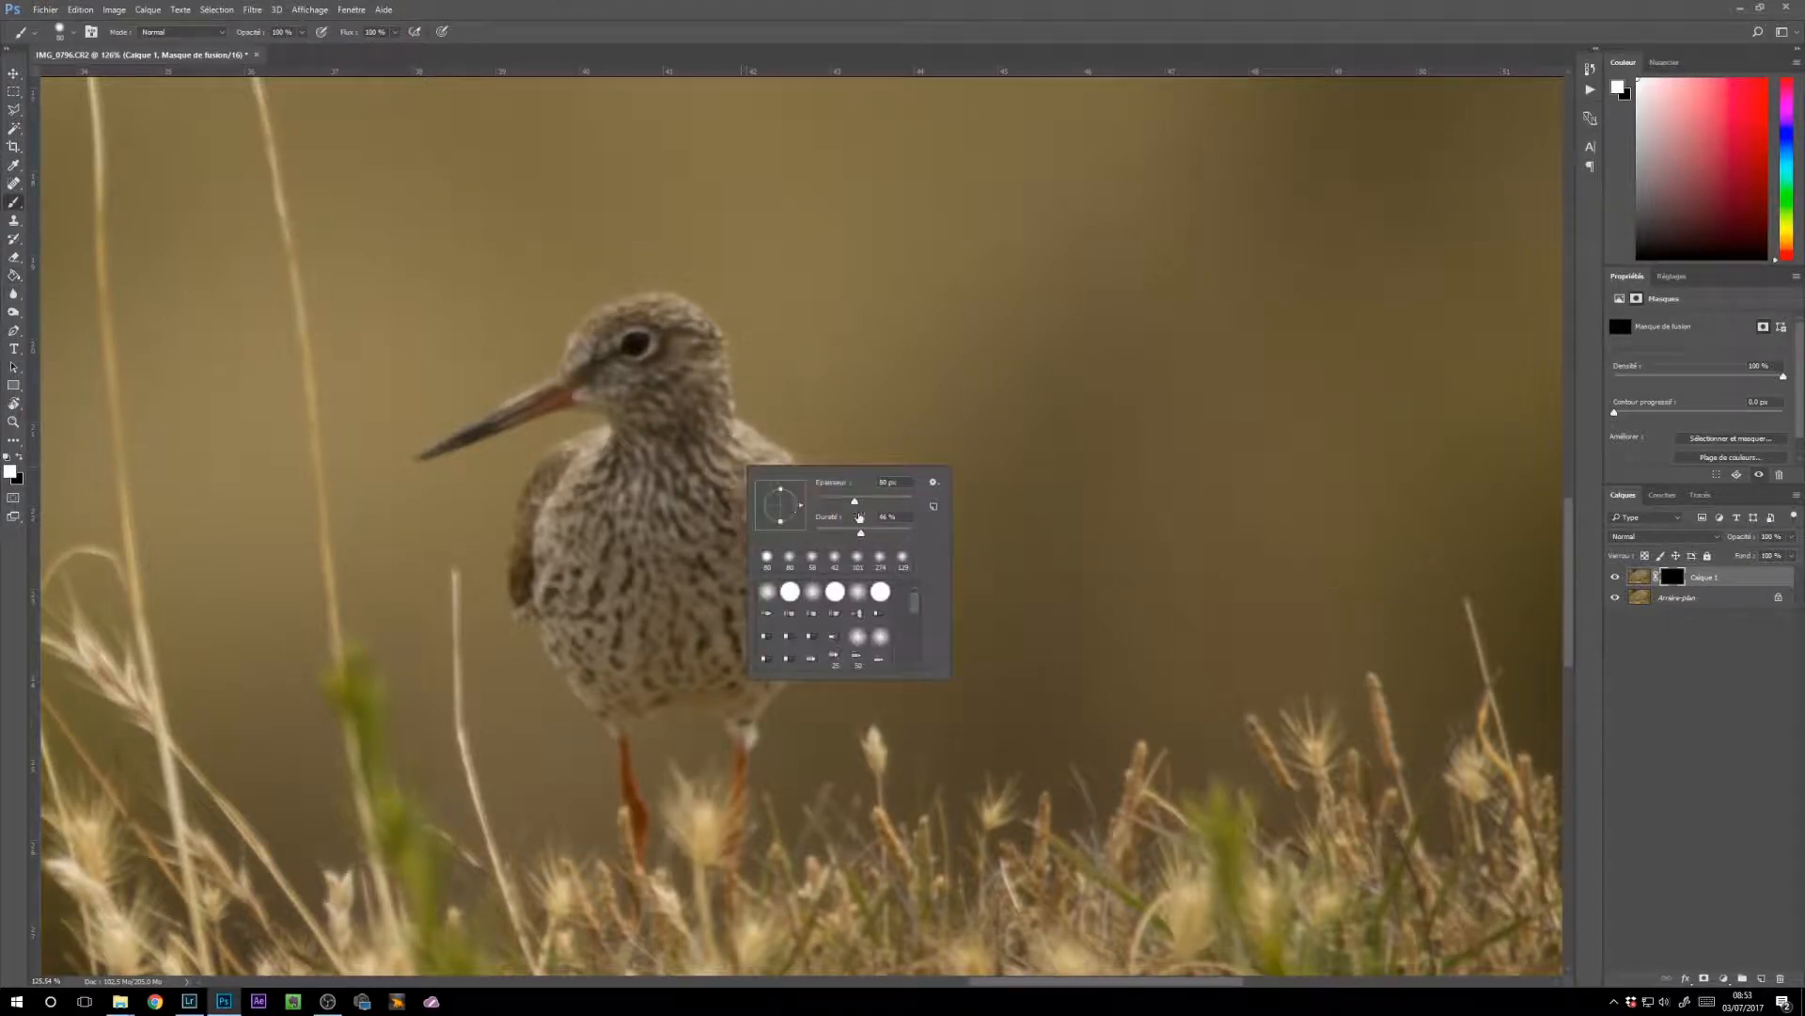
drag(853, 539, 840, 541)
drag(840, 534, 835, 534)
mouse_move(619, 479)
mouse_down()
mouse_move(631, 536)
mouse_move(679, 527)
mouse_move(664, 498)
mouse_move(605, 533)
mouse_move(602, 623)
mouse_move(698, 570)
mouse_move(673, 508)
mouse_move(625, 565)
mouse_move(701, 623)
mouse_move(683, 481)
mouse_move(589, 541)
mouse_move(581, 620)
mouse_move(638, 697)
mouse_move(534, 545)
mouse_move(594, 451)
mouse_move(562, 549)
mouse_move(672, 445)
mouse_move(656, 385)
mouse_move(617, 370)
mouse_move(657, 377)
mouse_move(655, 346)
mouse_move(621, 373)
mouse_move(679, 351)
mouse_move(633, 333)
mouse_move(446, 454)
mouse_move(635, 345)
mouse_move(609, 324)
mouse_move(666, 318)
mouse_move(717, 378)
mouse_move(733, 463)
mouse_move(809, 518)
mouse_move(828, 581)
mouse_move(811, 650)
mouse_move(734, 707)
mouse_move(727, 906)
mouse_move(738, 685)
mouse_move(685, 660)
mouse_move(618, 692)
mouse_move(625, 785)
mouse_up()
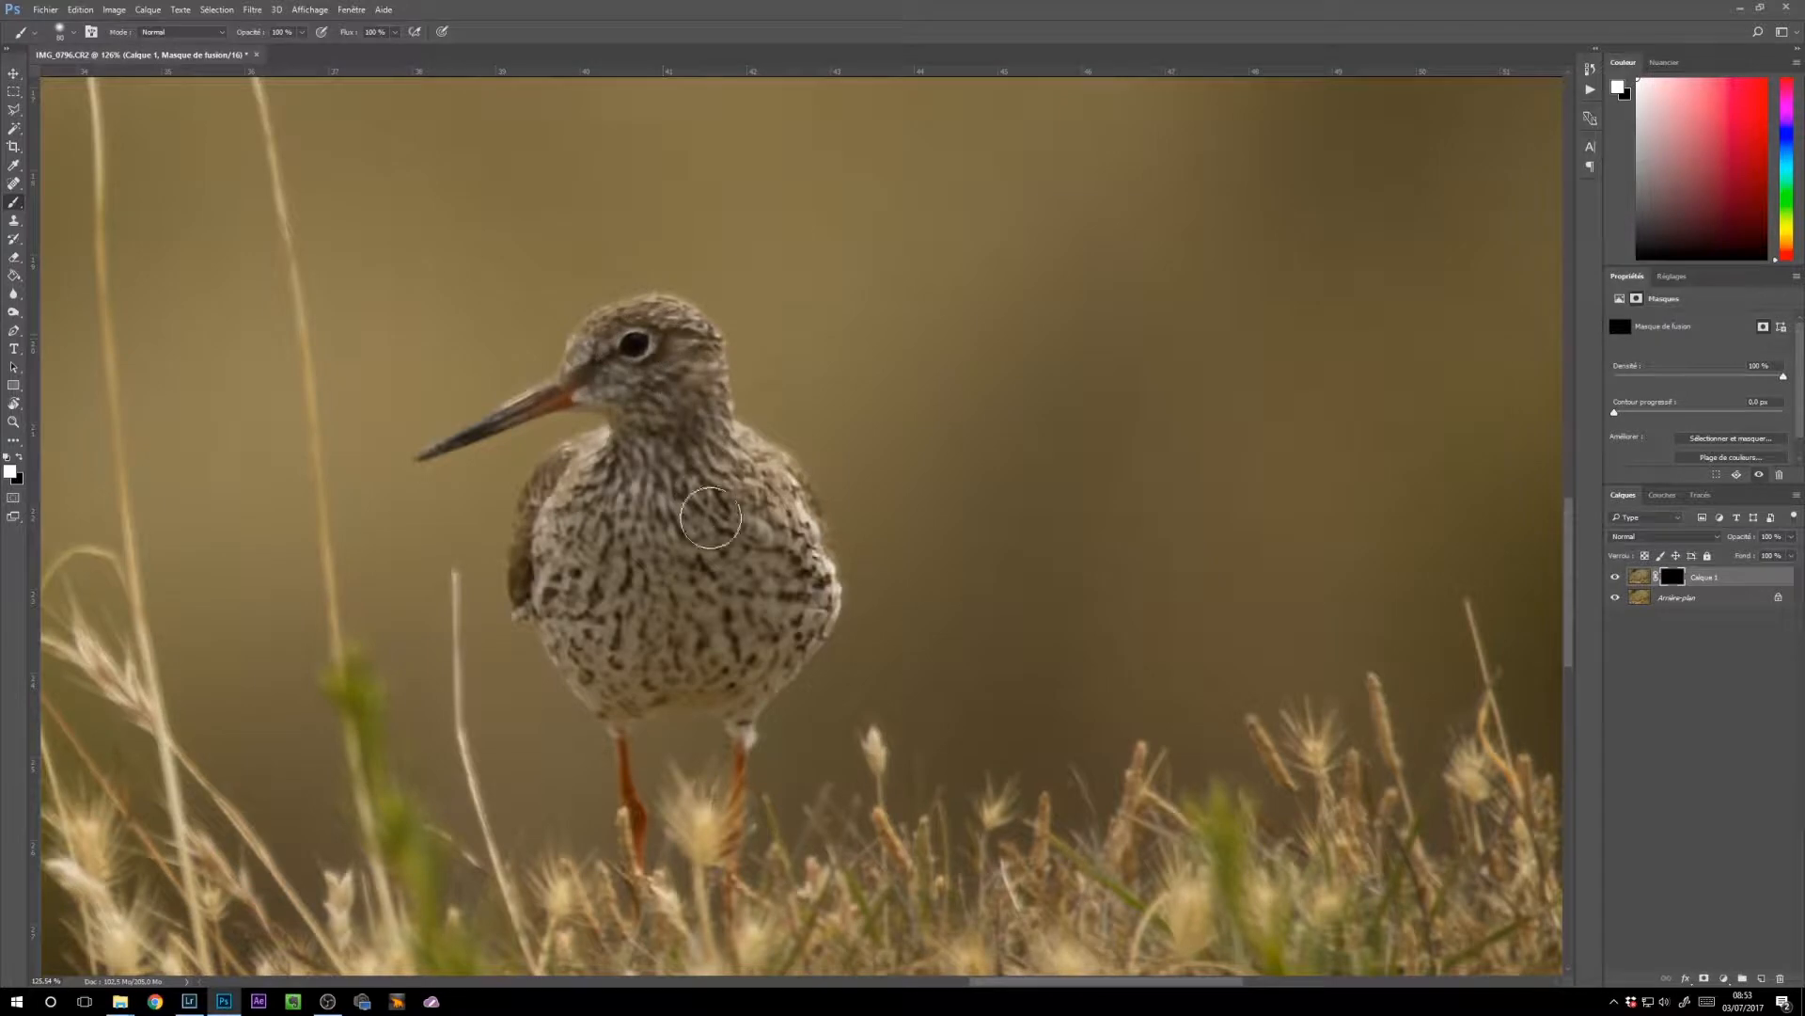
Step: Load the mask as a selection to check the painted area around the bird, and deselect it
ctrl+click(1673, 577)
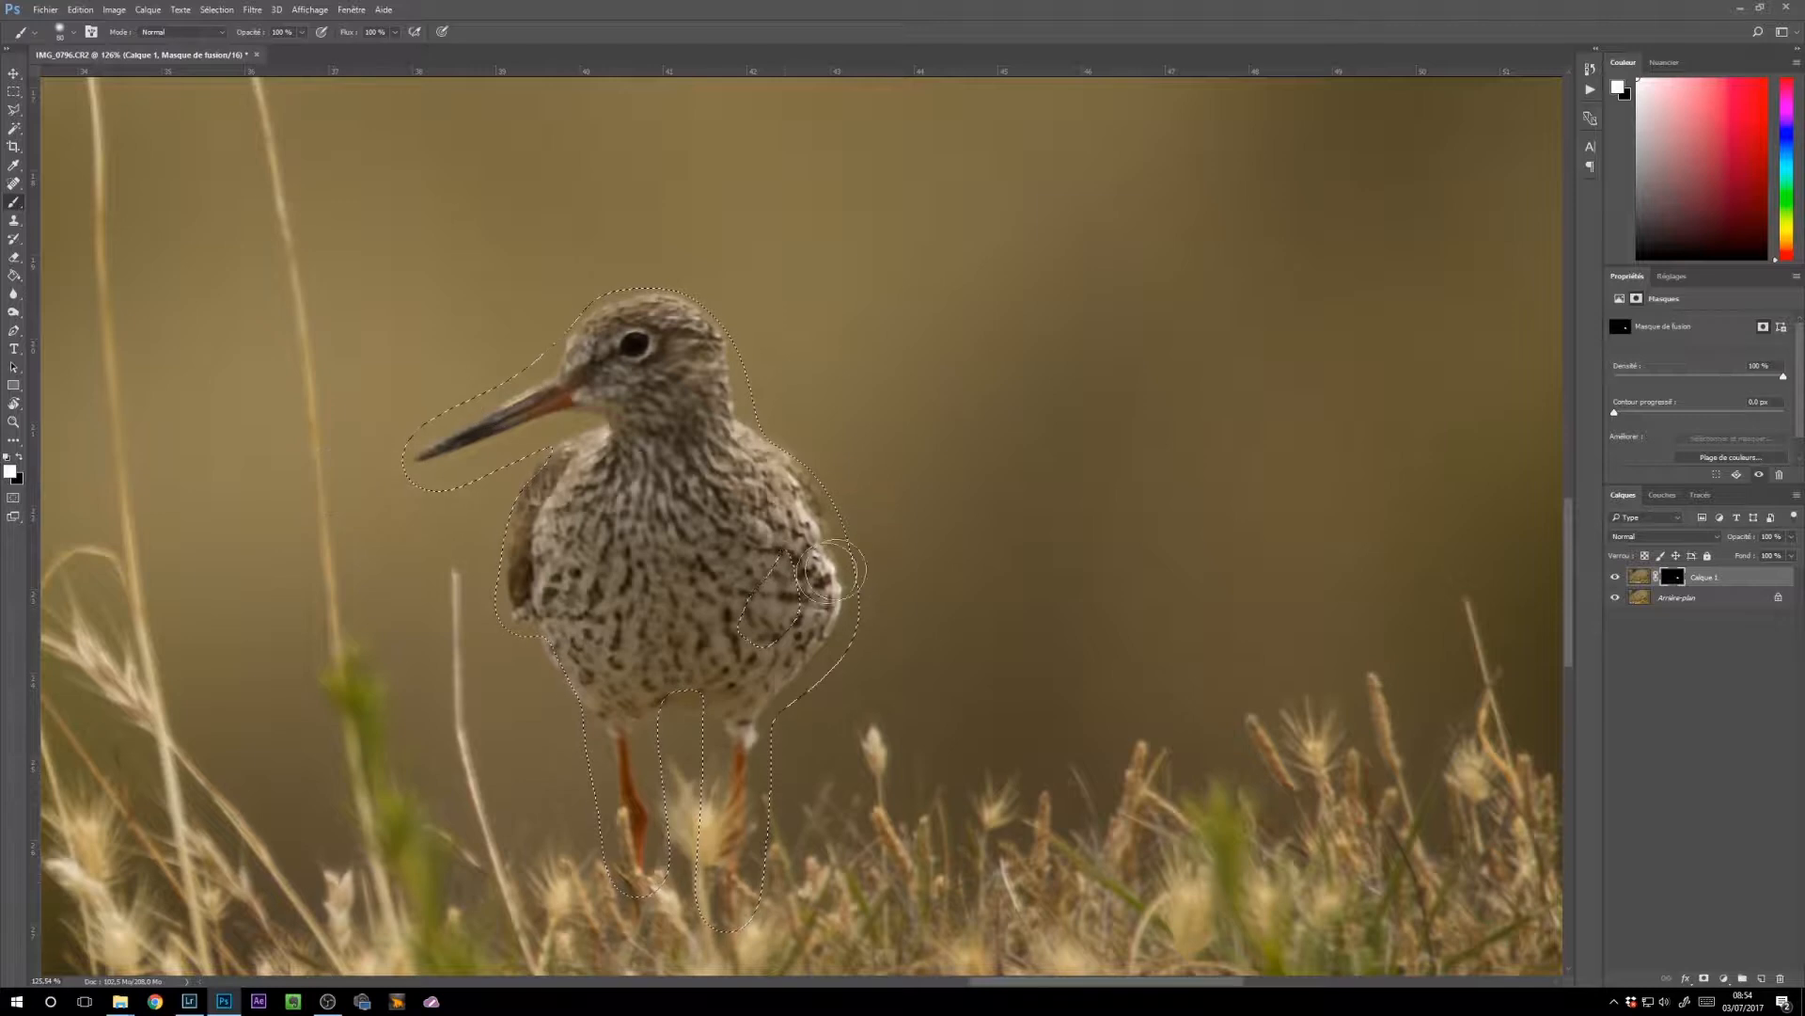
key(m)
click(770, 575)
key(b)
Step: Display the layer mask on its own and paint the remaining grey spots inside the bird's body white
alt+click(1677, 582)
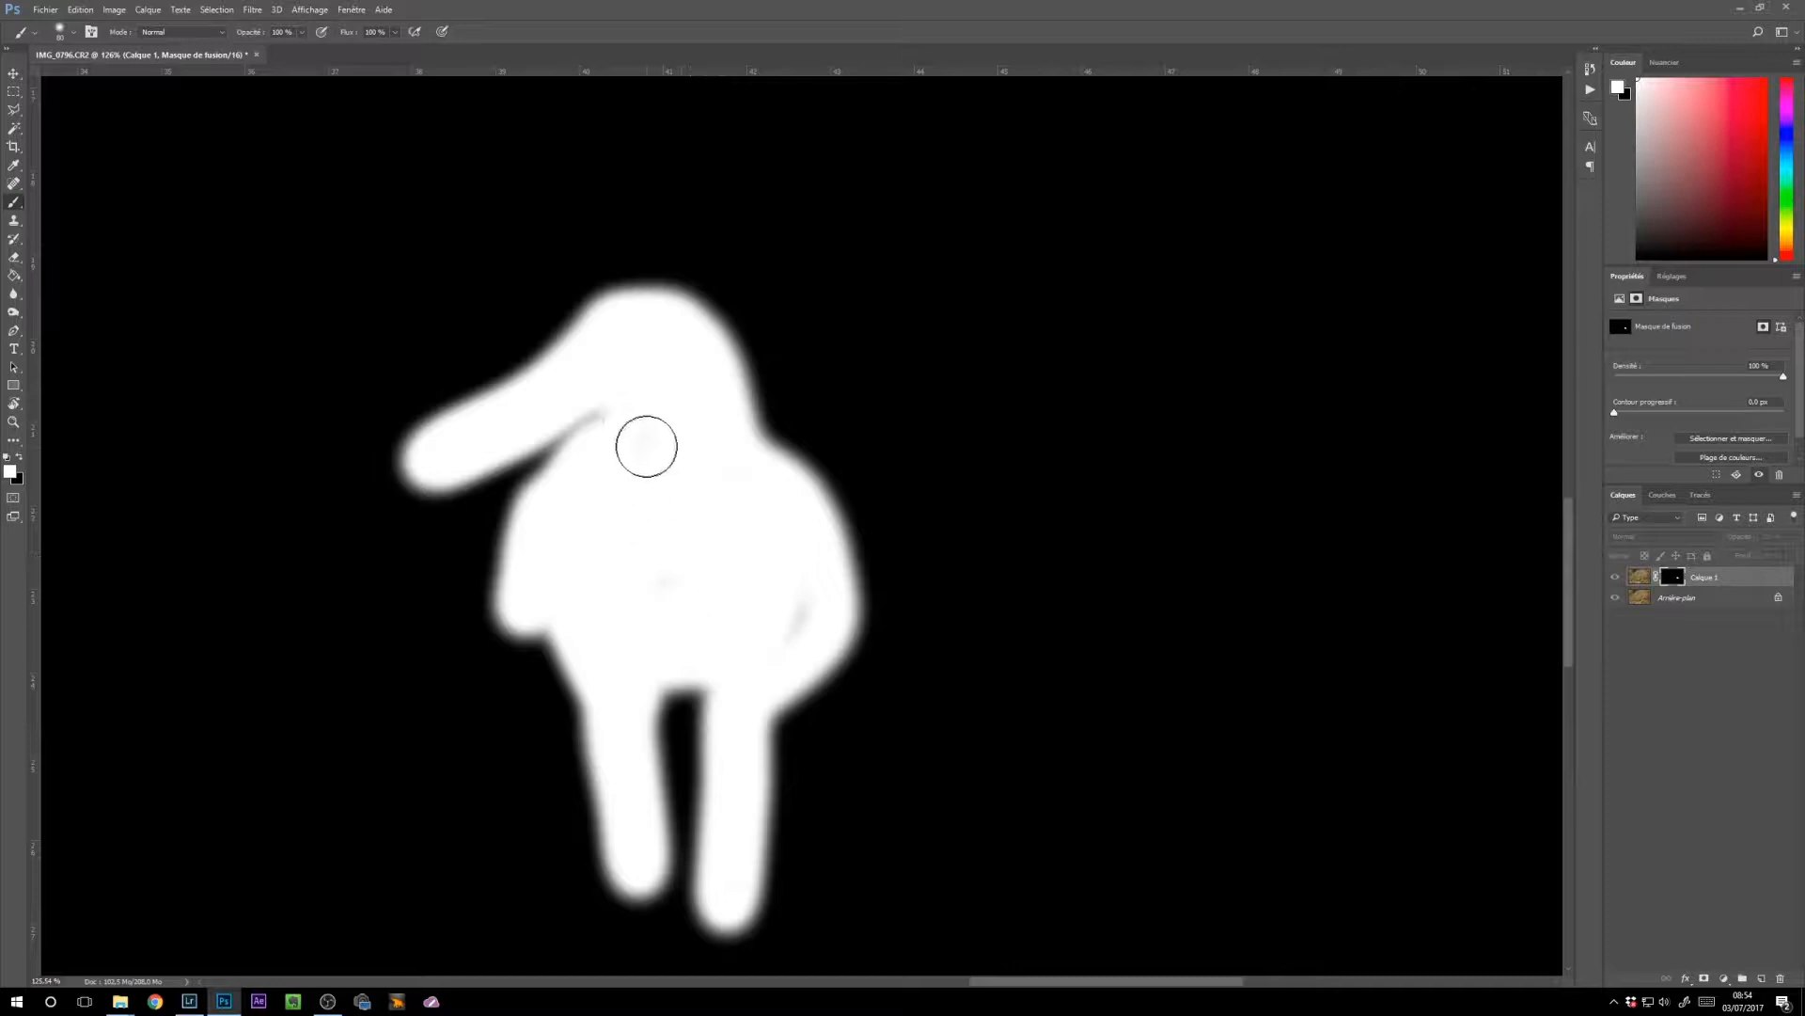
mouse_move(747, 625)
mouse_down()
mouse_move(806, 598)
mouse_move(774, 621)
mouse_up()
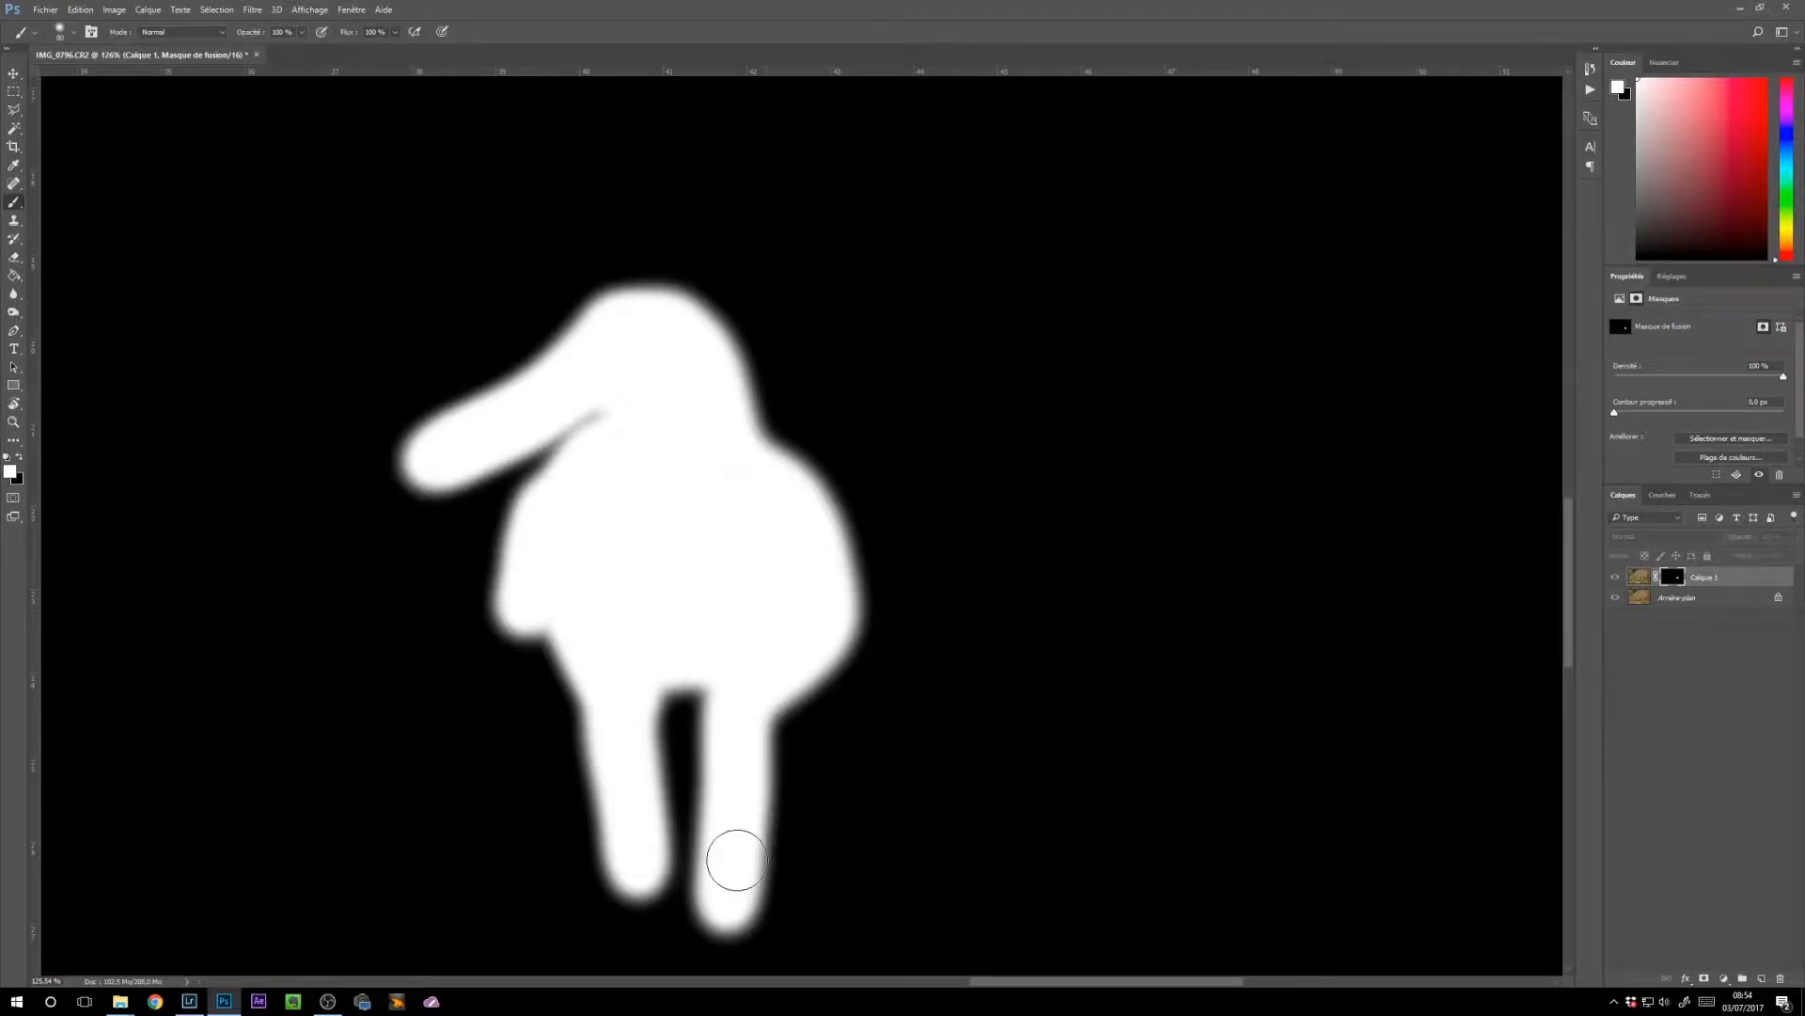
drag(737, 860, 730, 894)
key(ctrl+z)
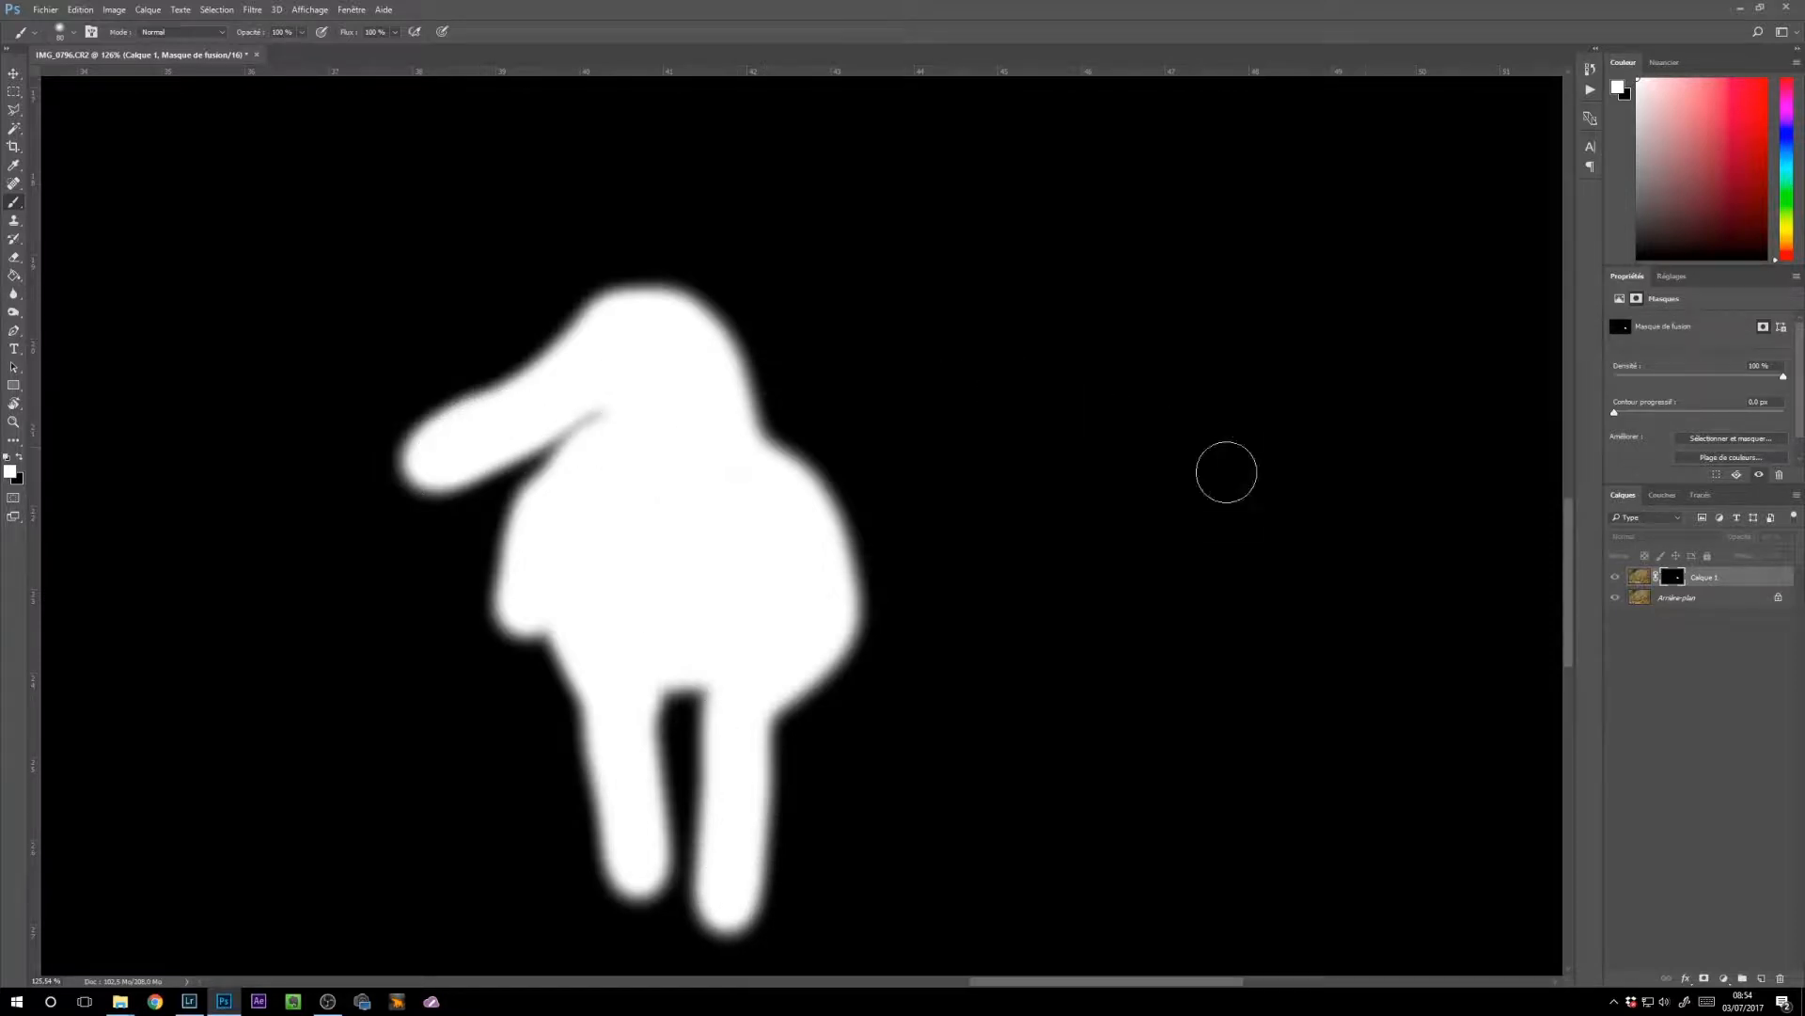
alt+click(1676, 576)
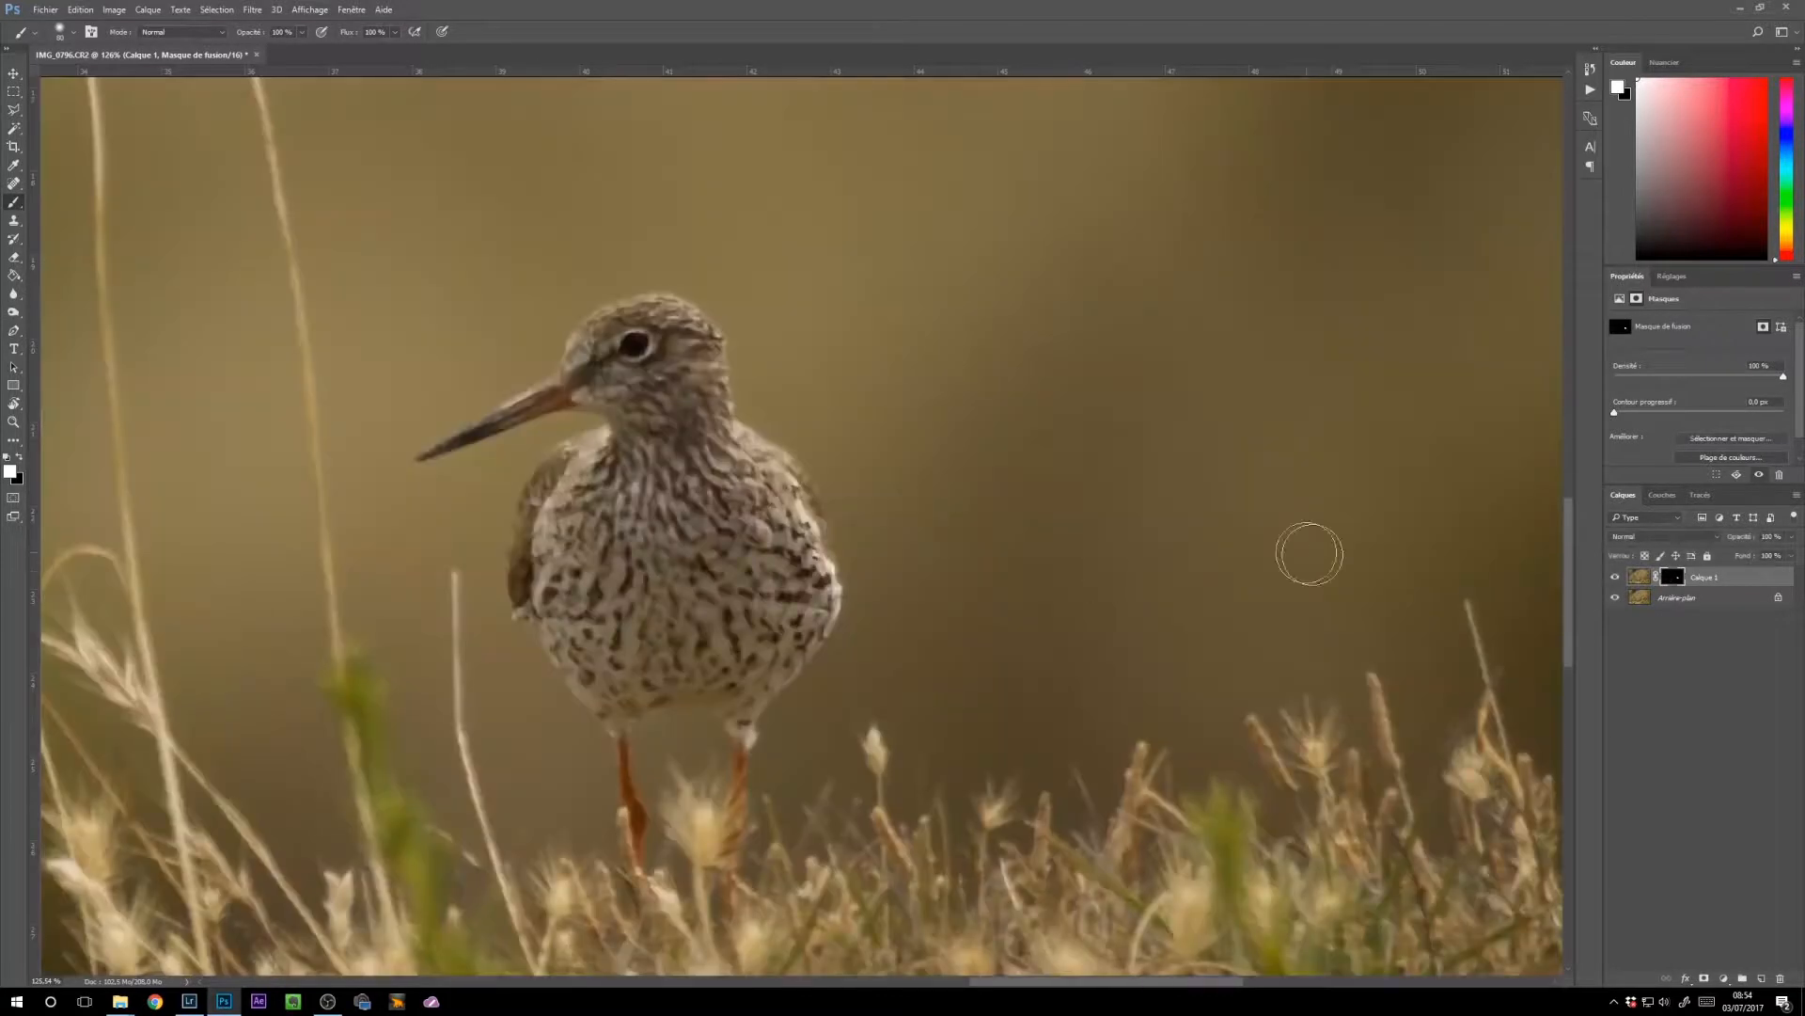
Step: Compare the bird with the masked layer hidden and shown, and check the correction in the whole photo
scroll(700, 439, down, 3)
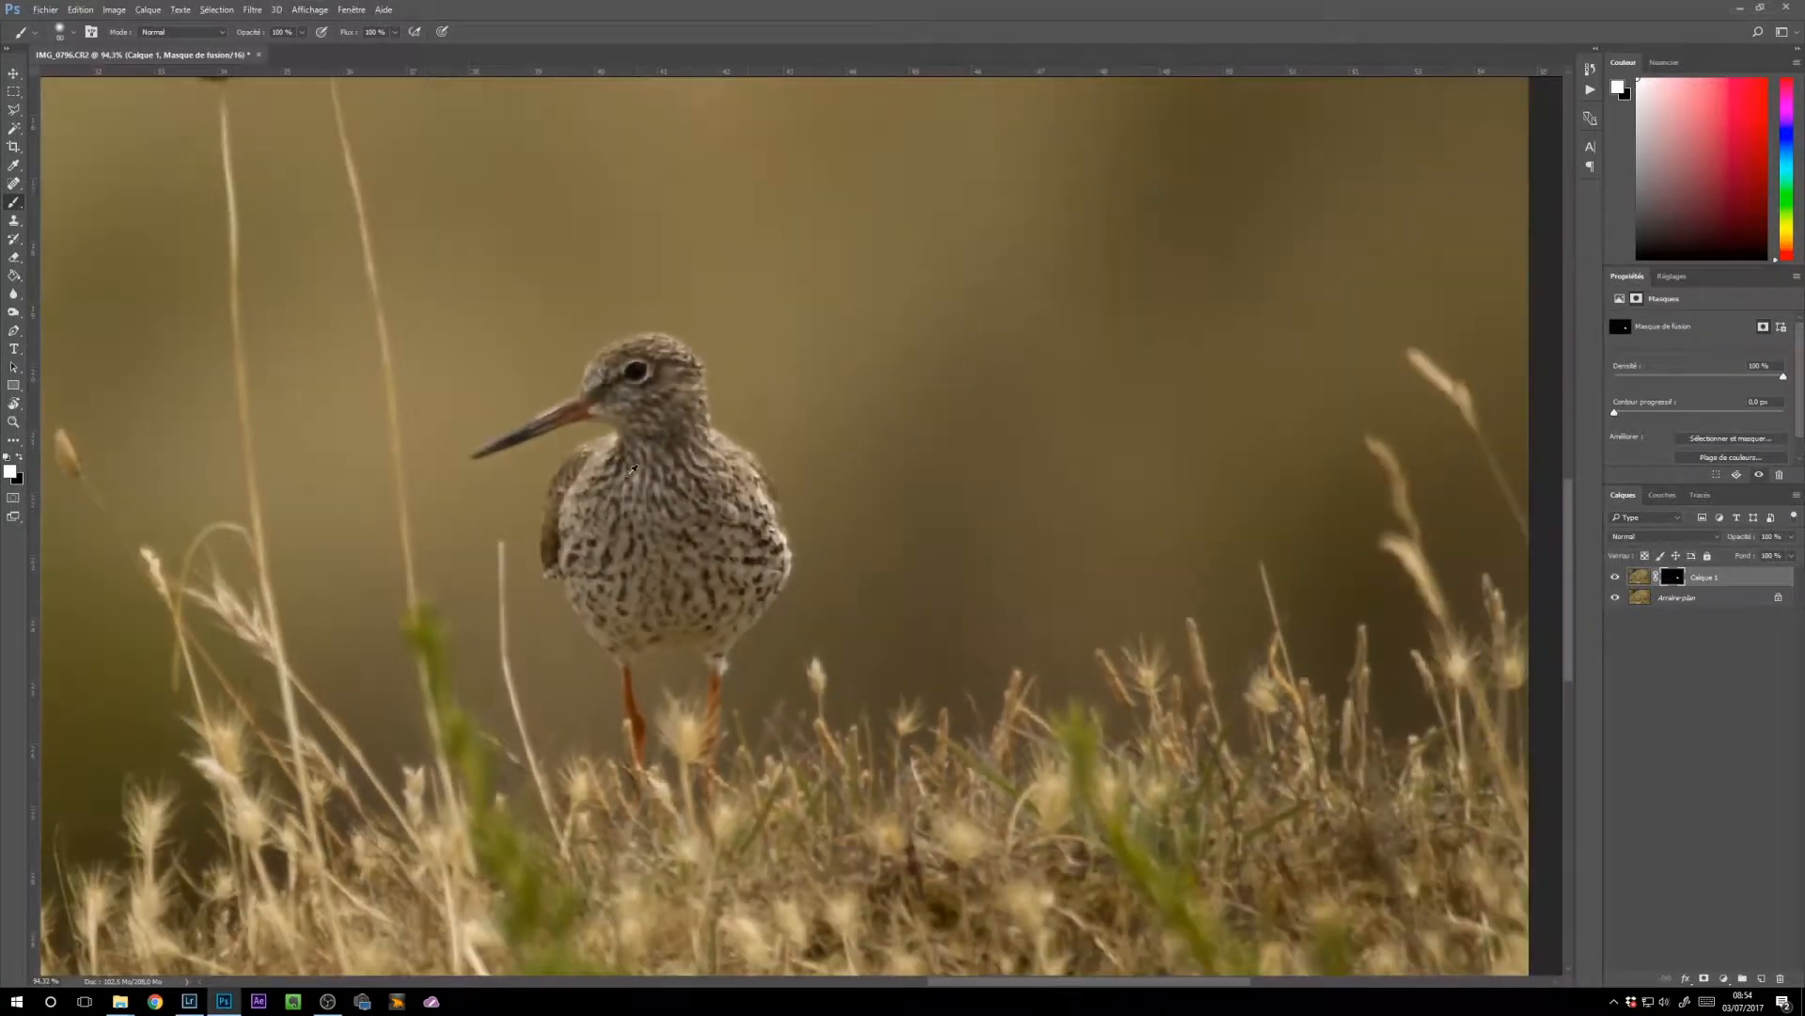
scroll(632, 470, up, 1)
click(1612, 584)
click(1612, 584)
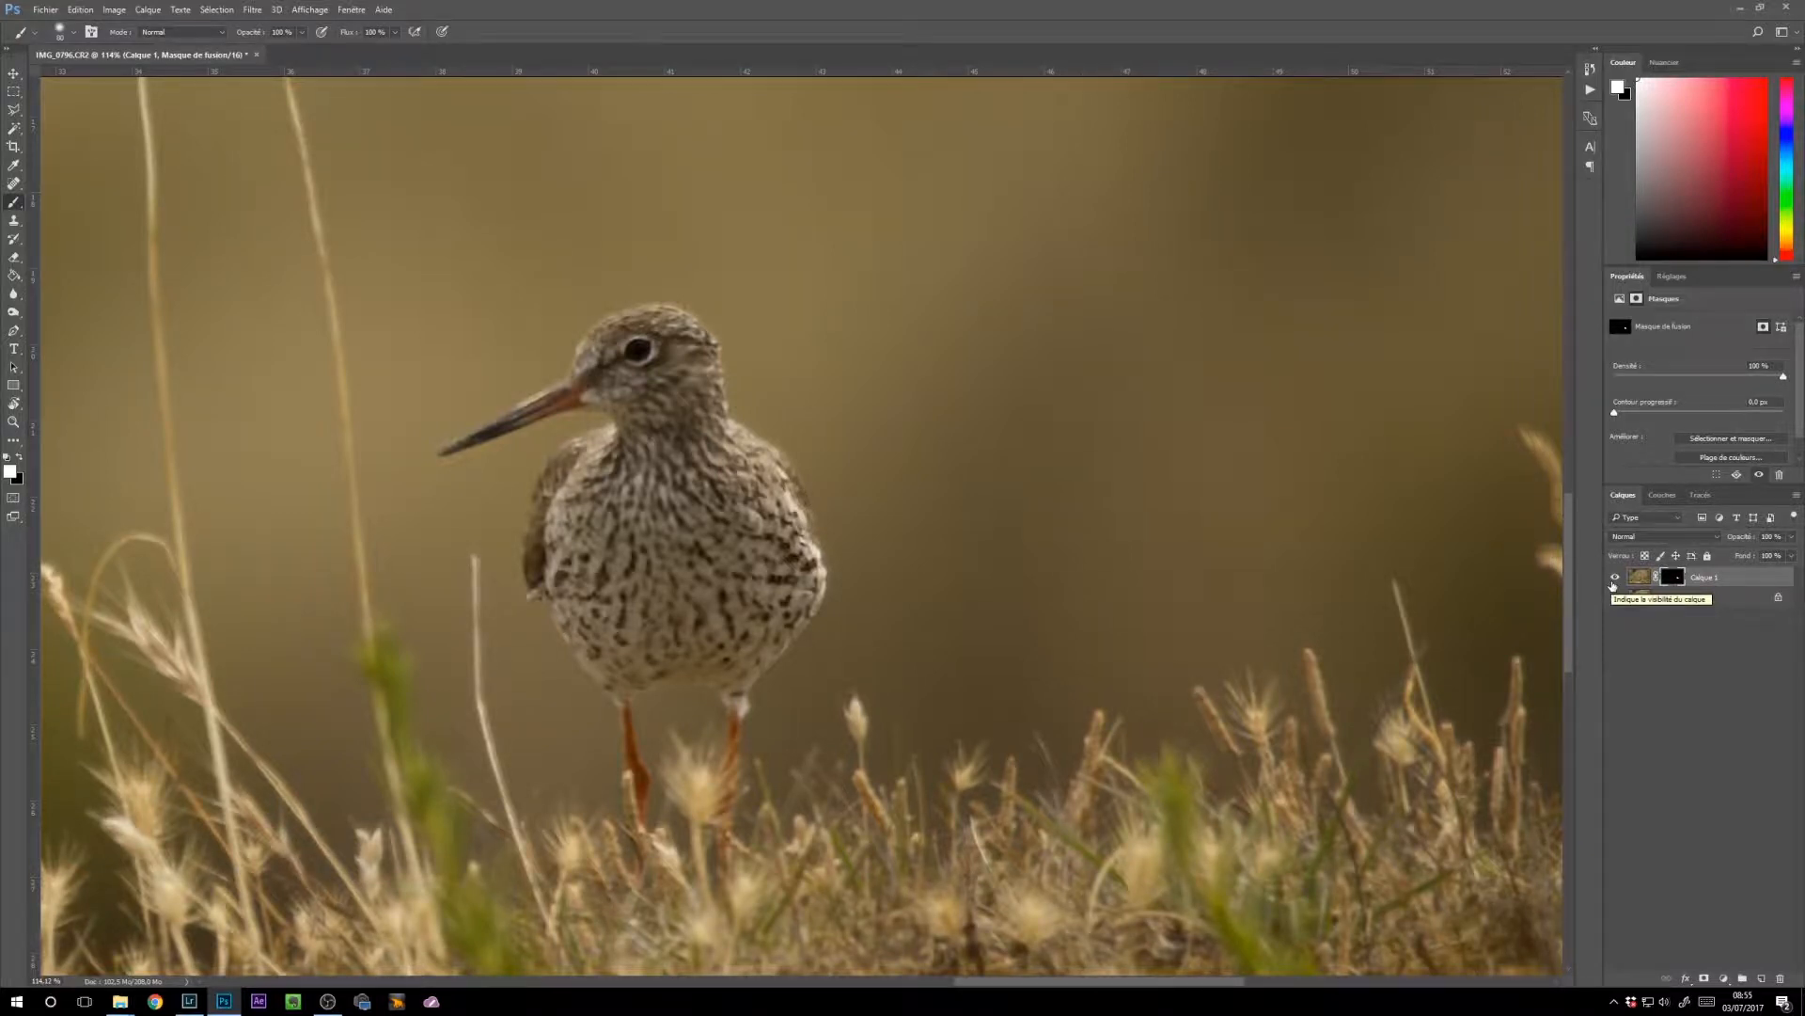
scroll(1041, 564, down, 10)
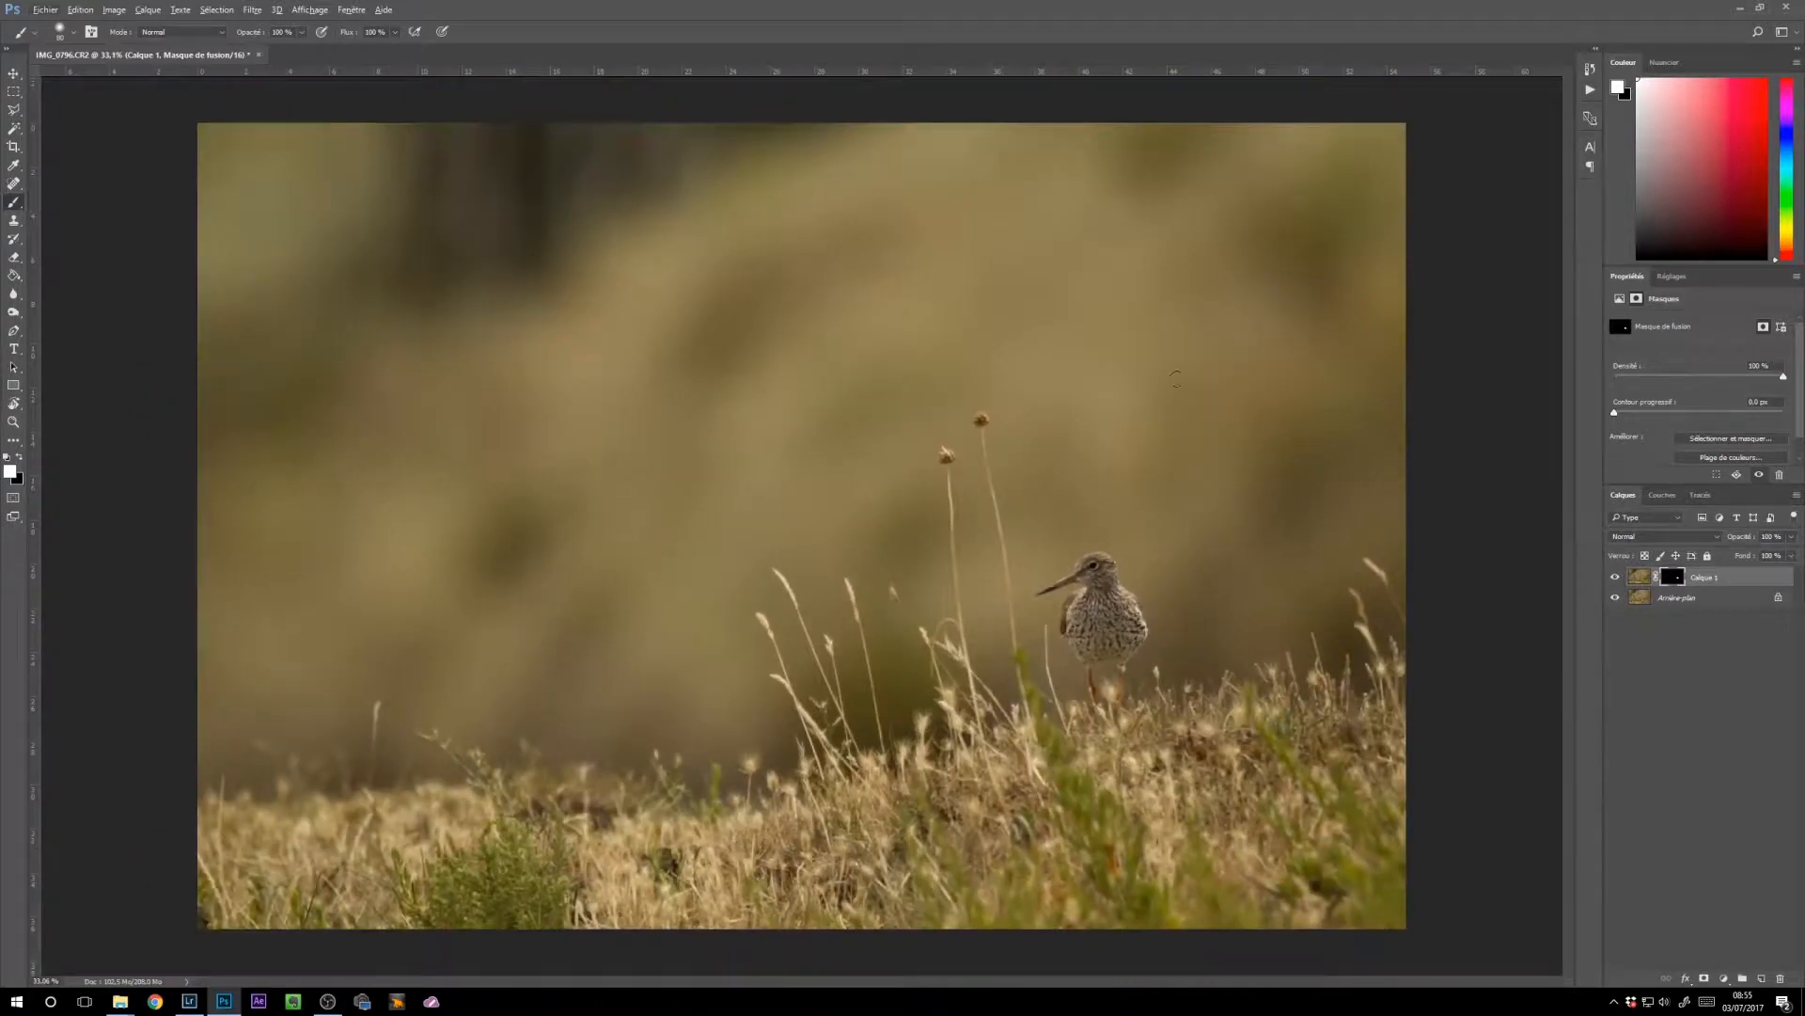
scroll(980, 612, up, 4)
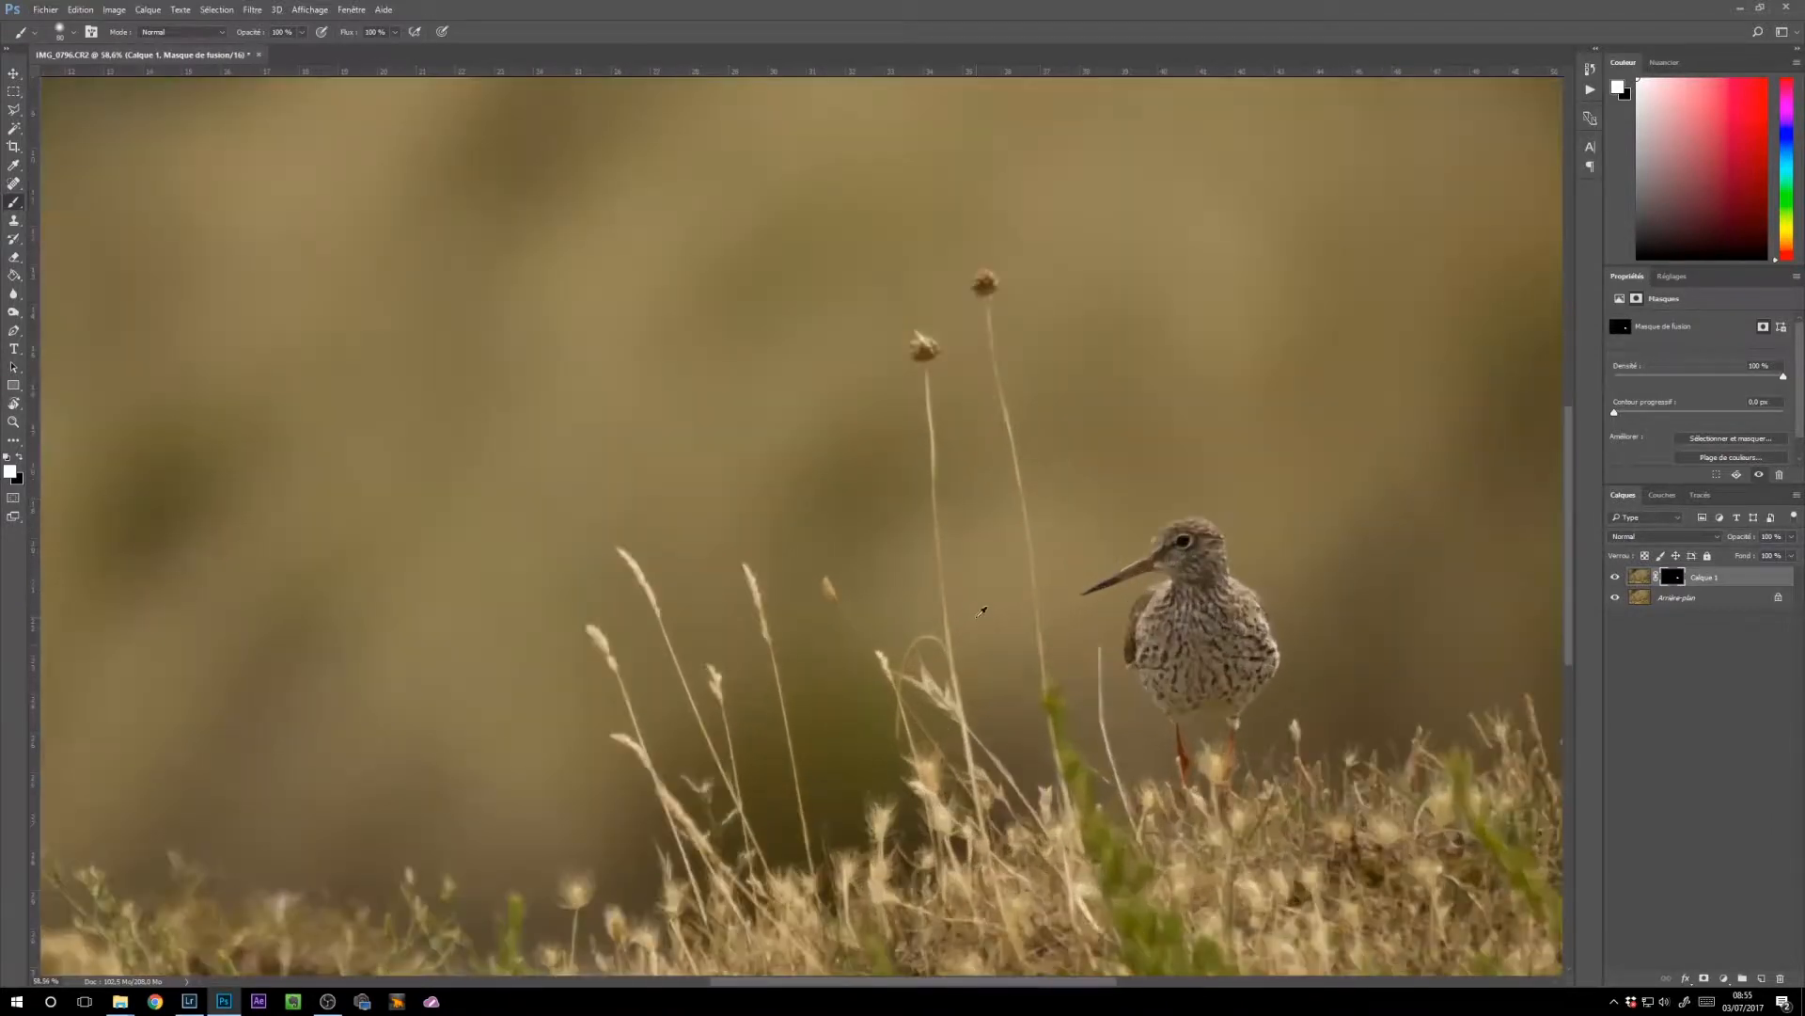
Step: Hide the background layer, widen the mask around the bird's head, beak and body with white, and show the background again
click(1679, 657)
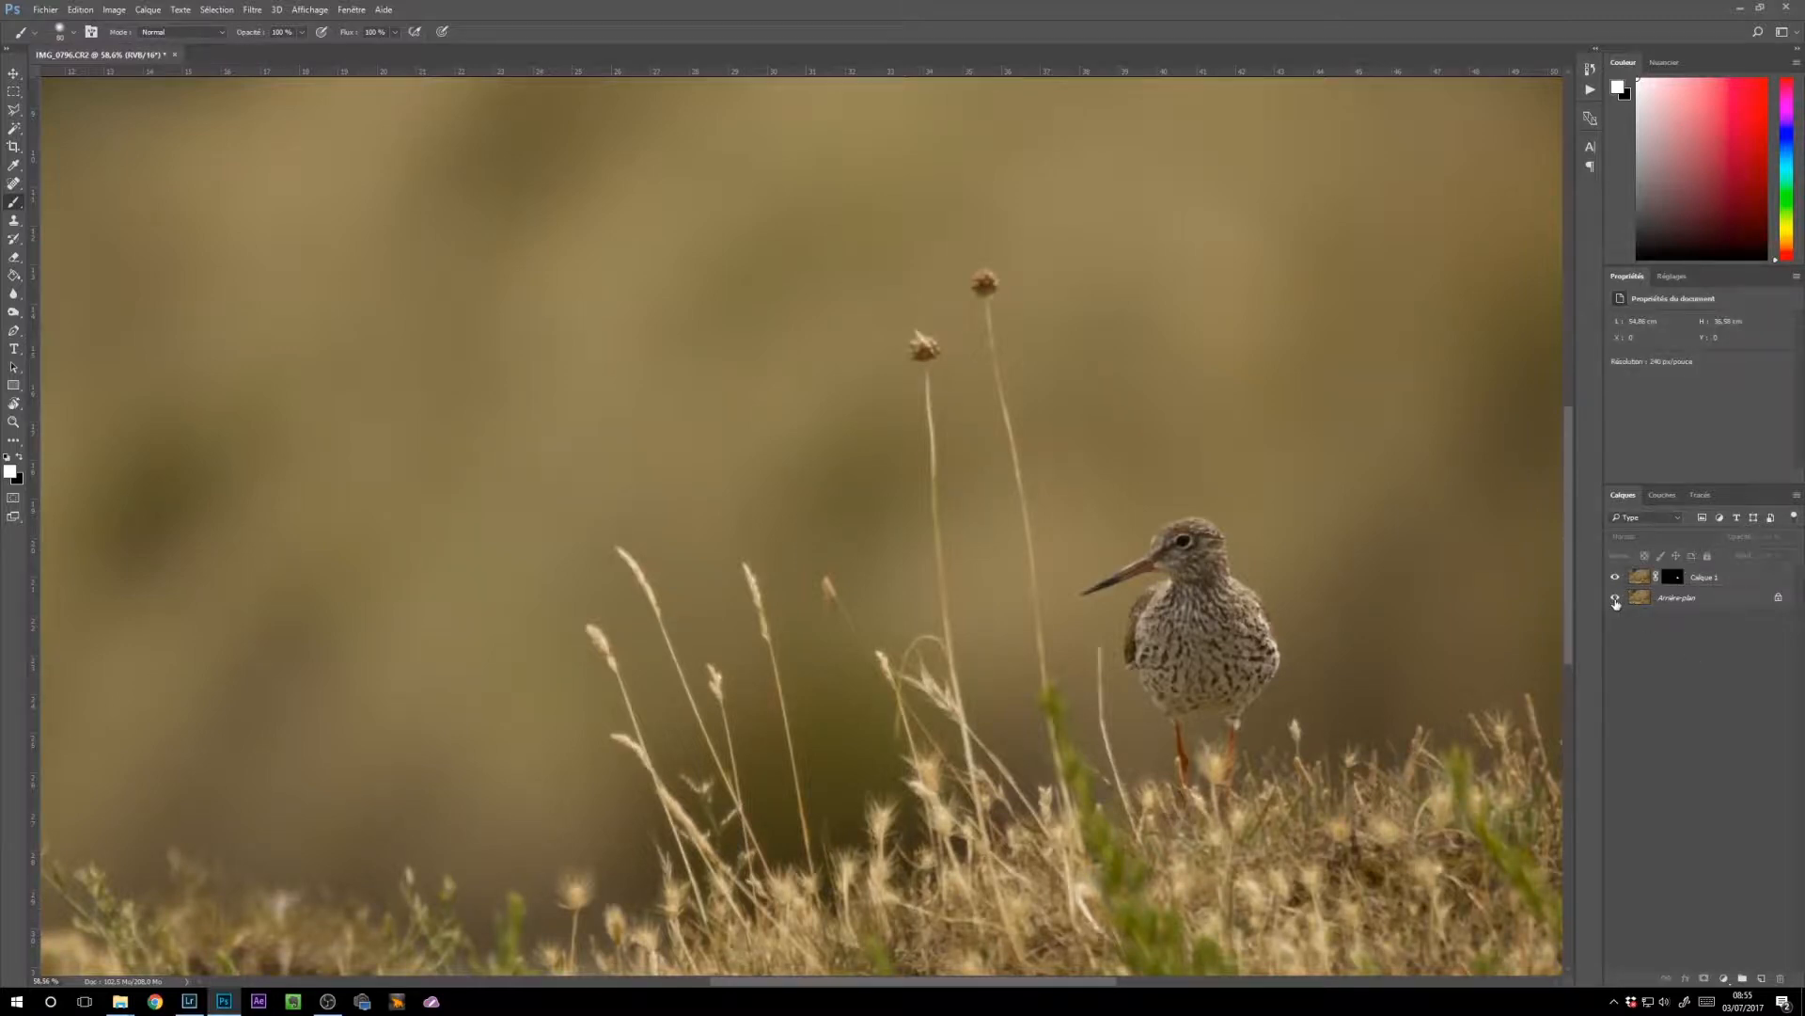
click(1616, 599)
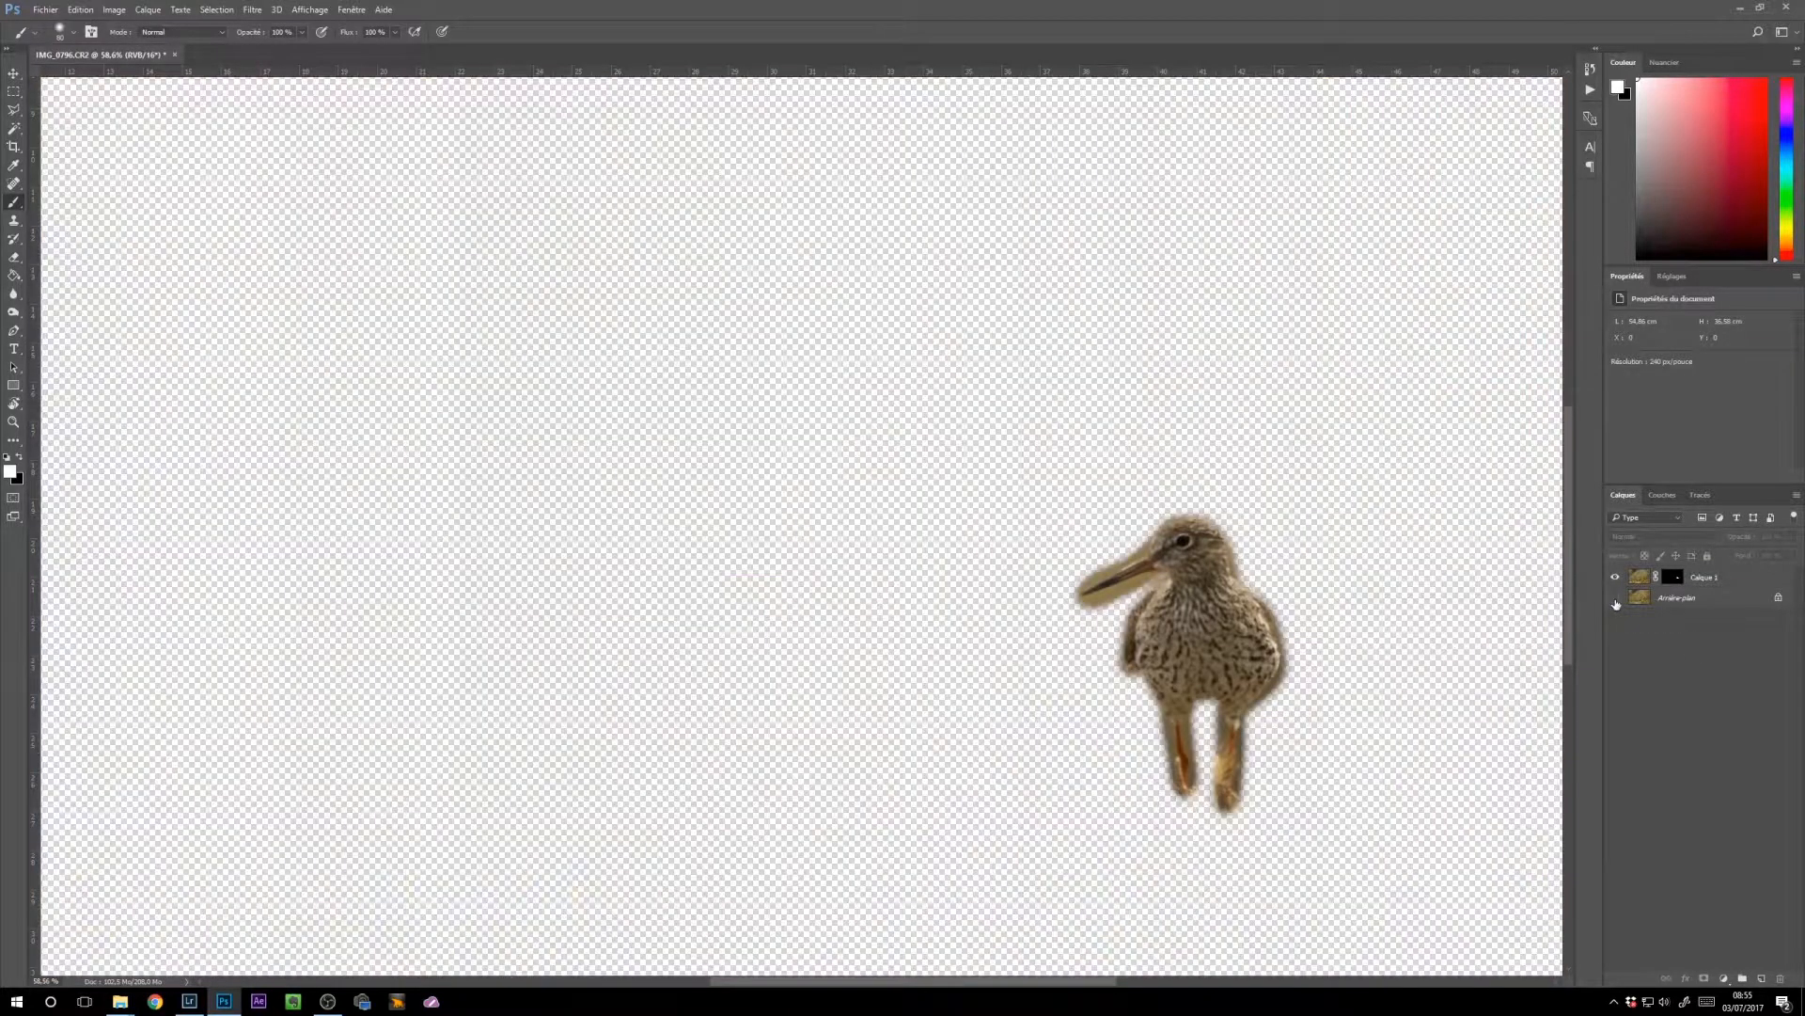
scroll(1257, 623, up, 9)
drag(1149, 665, 1033, 503)
click(1671, 579)
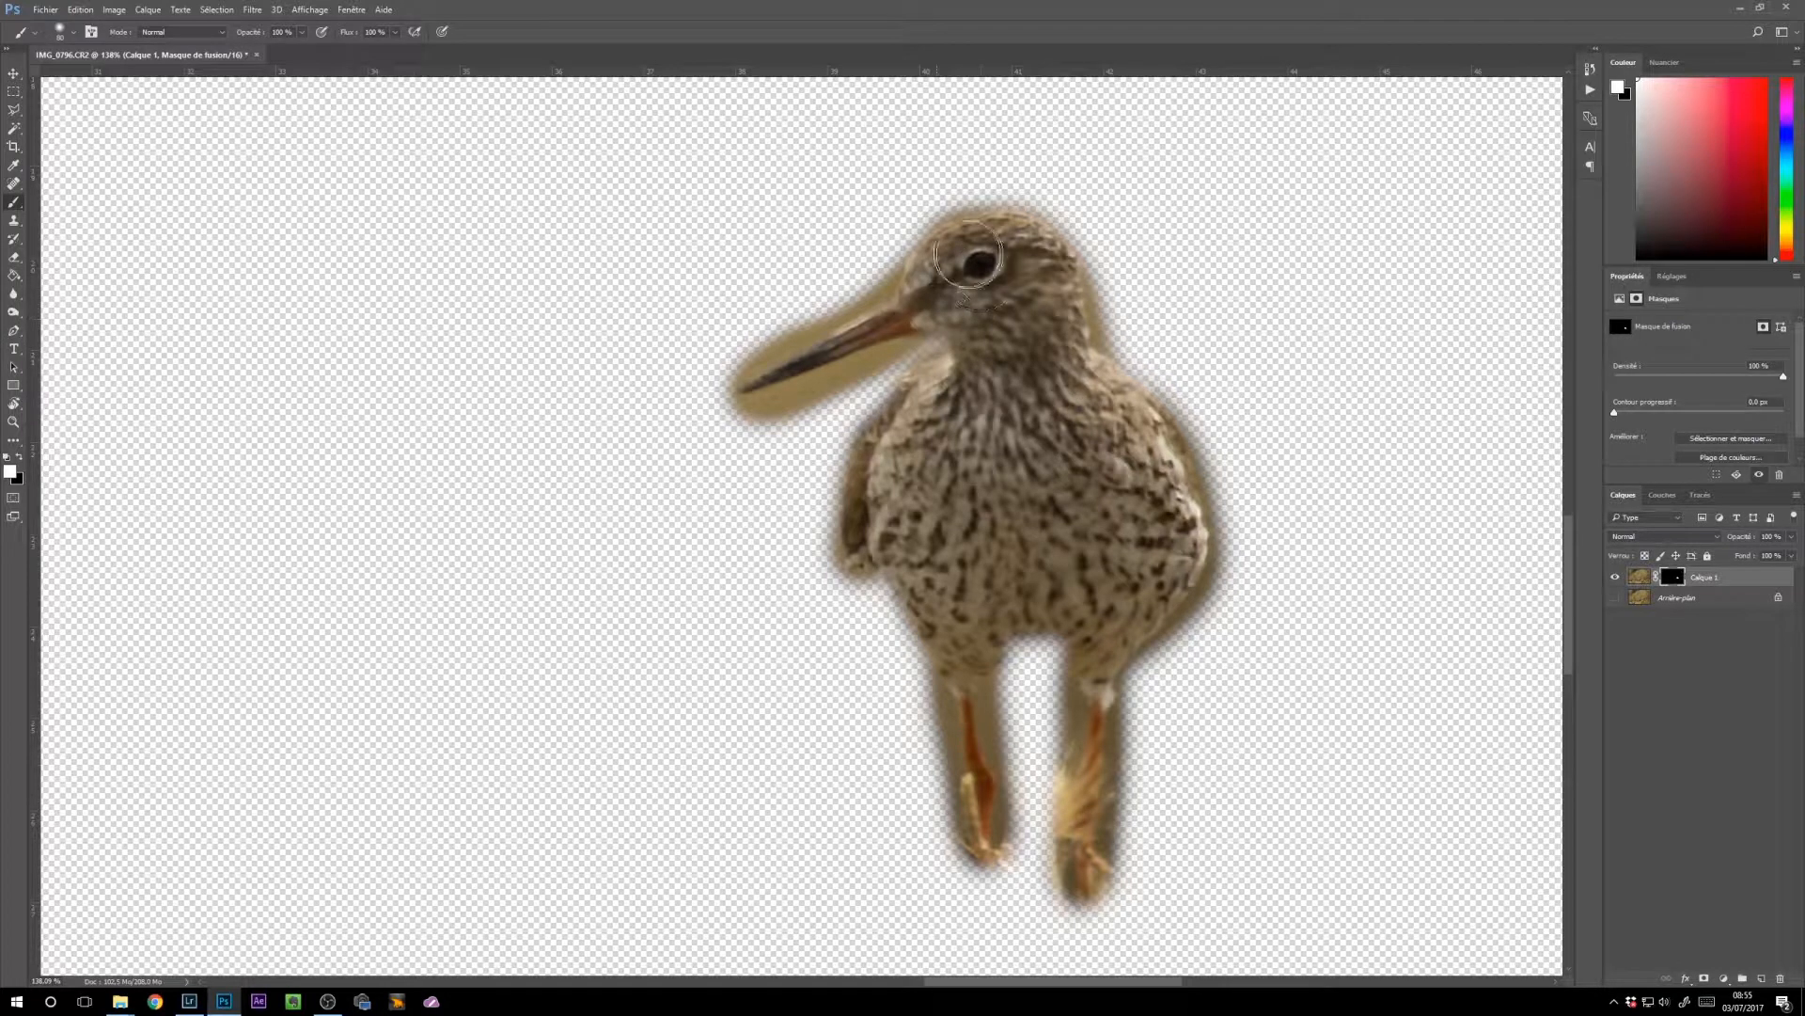
mouse_move(963, 241)
mouse_down()
mouse_move(1014, 225)
mouse_move(1060, 234)
mouse_move(1072, 311)
mouse_move(1042, 272)
mouse_move(983, 294)
mouse_move(862, 500)
mouse_move(857, 564)
mouse_move(863, 536)
mouse_move(878, 575)
mouse_move(946, 629)
mouse_move(967, 694)
mouse_move(900, 567)
mouse_move(958, 682)
mouse_move(880, 574)
mouse_move(952, 675)
mouse_move(986, 851)
mouse_up()
mouse_move(1096, 708)
mouse_down()
mouse_move(1124, 658)
mouse_move(1133, 672)
mouse_move(1176, 564)
mouse_move(1148, 443)
mouse_move(1063, 375)
mouse_move(1123, 384)
mouse_move(1146, 426)
mouse_move(1088, 378)
mouse_move(1133, 406)
mouse_up()
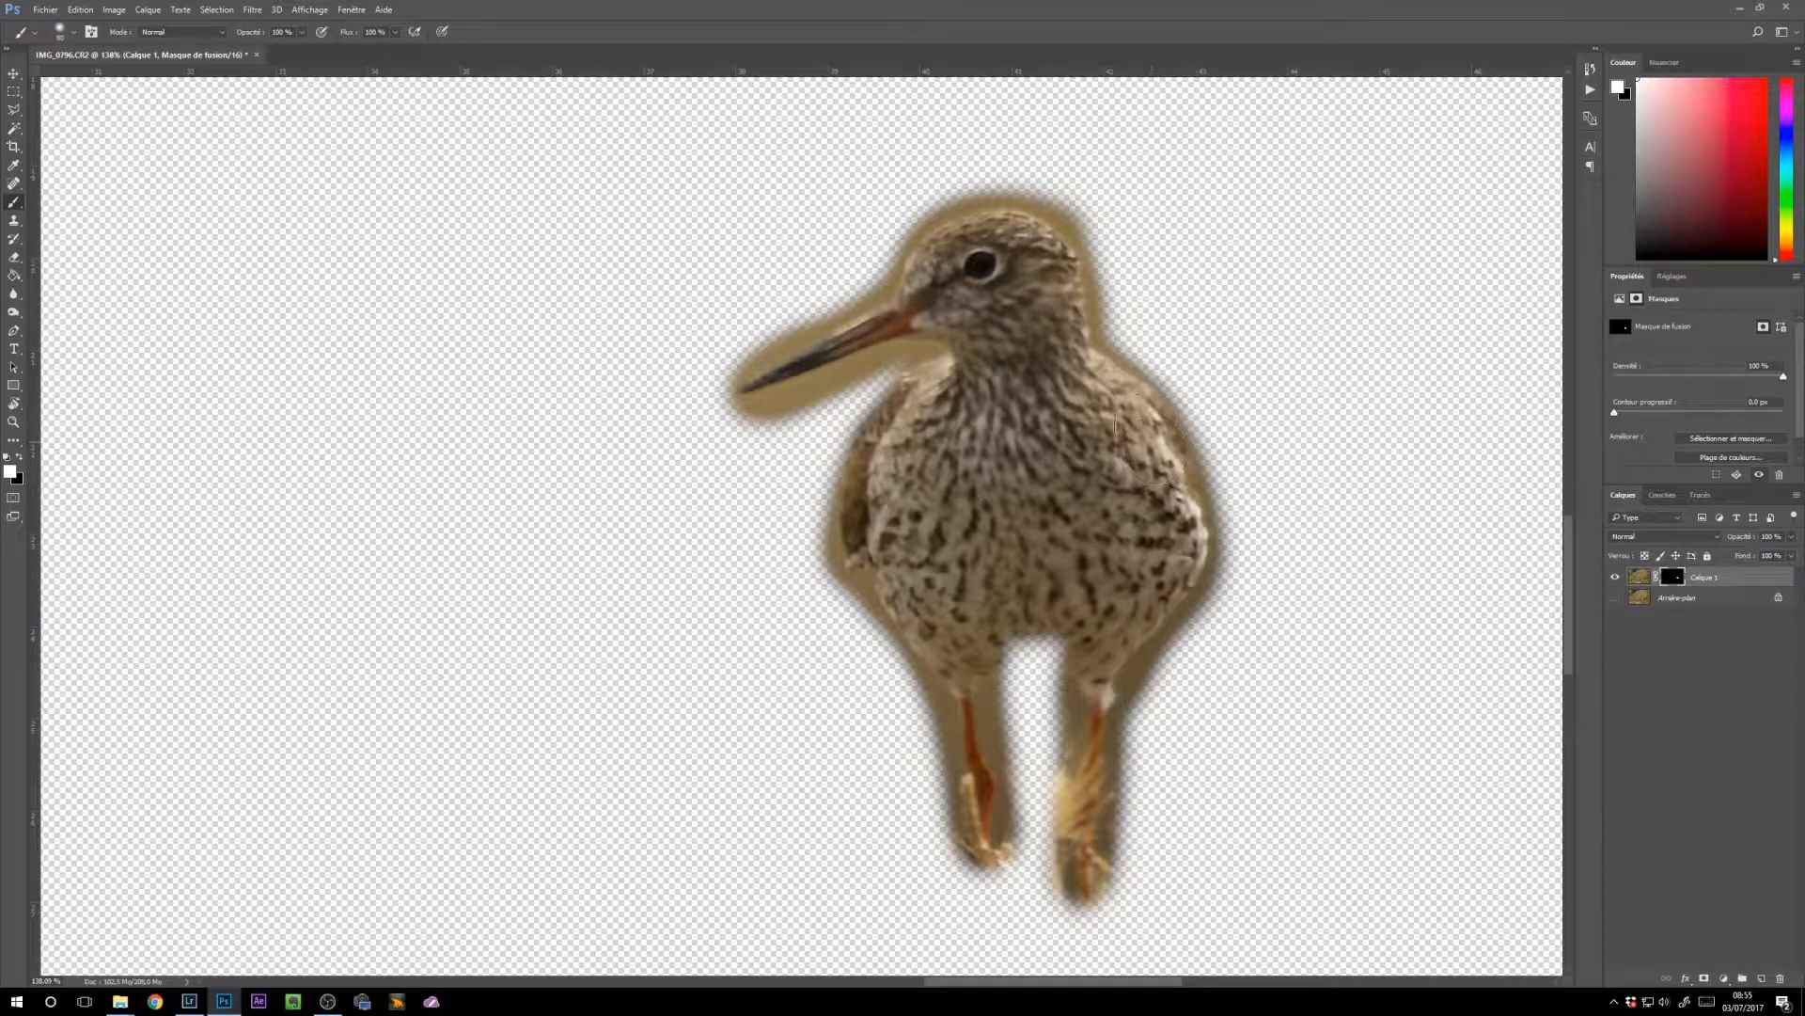
mouse_move(778, 373)
mouse_down()
mouse_move(757, 375)
mouse_move(978, 239)
mouse_up()
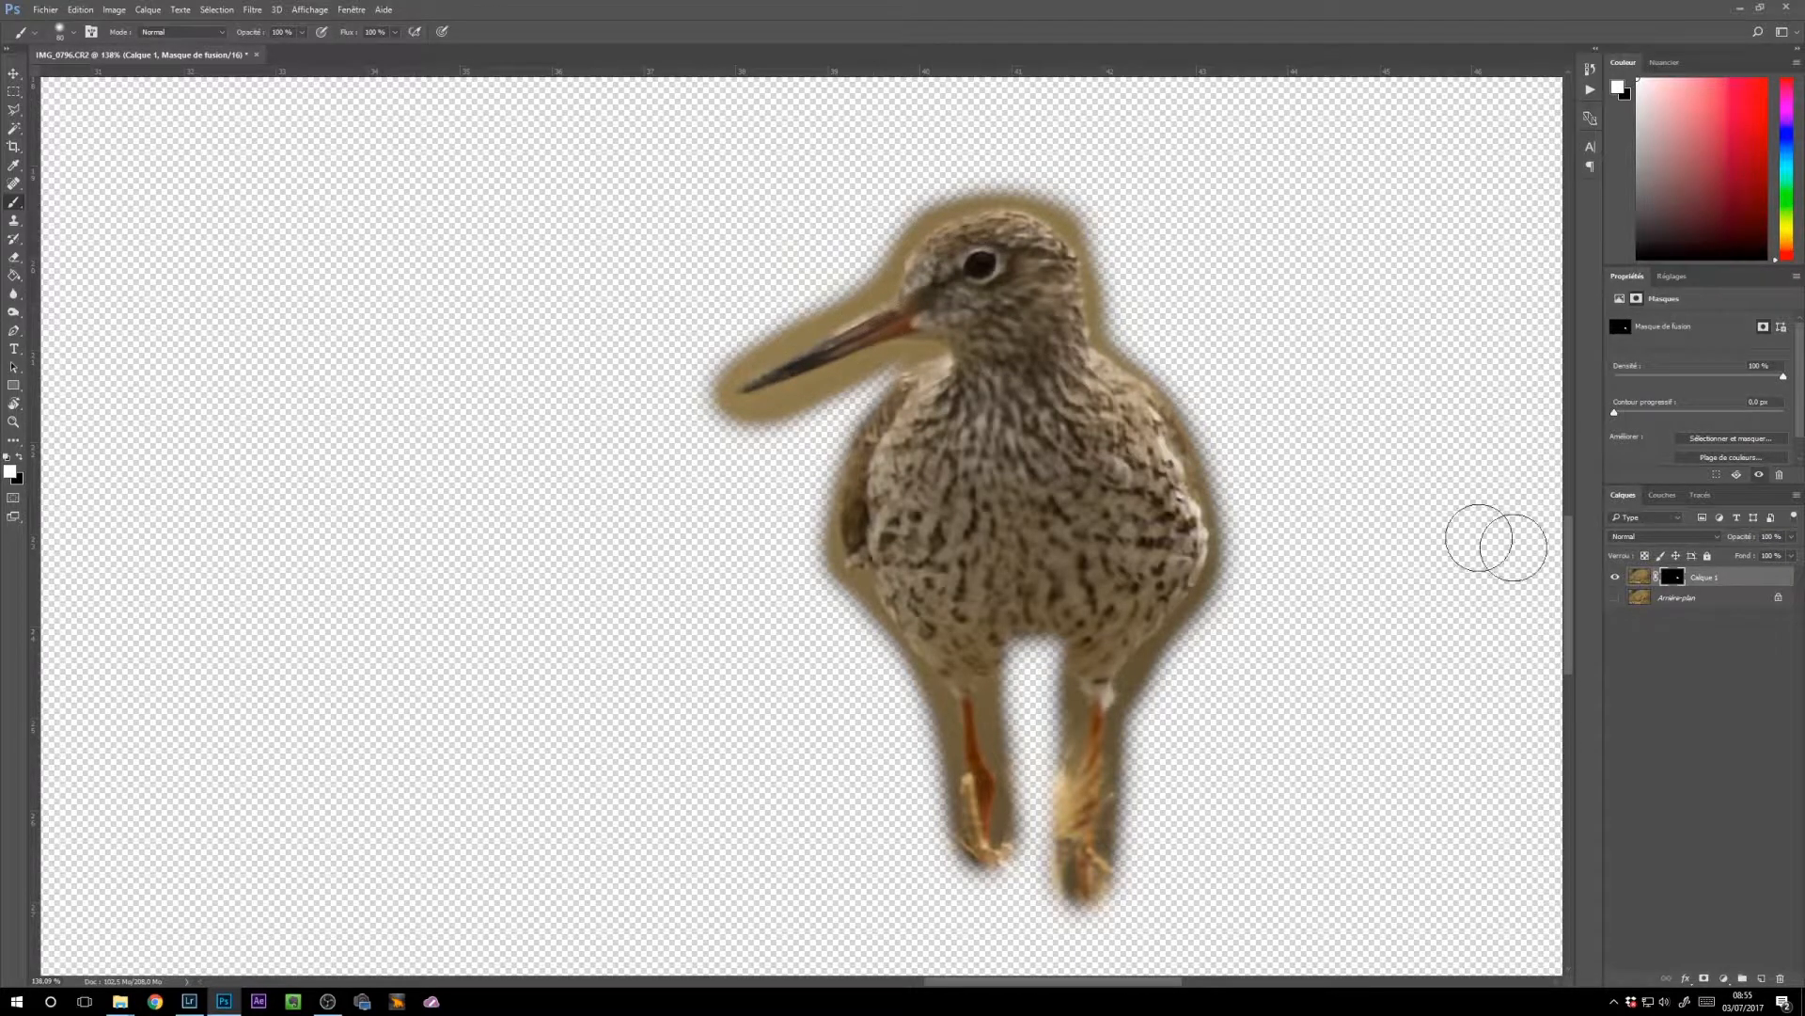
alt+scroll(1004, 515, down, 3)
alt+scroll(1035, 483, down, 2)
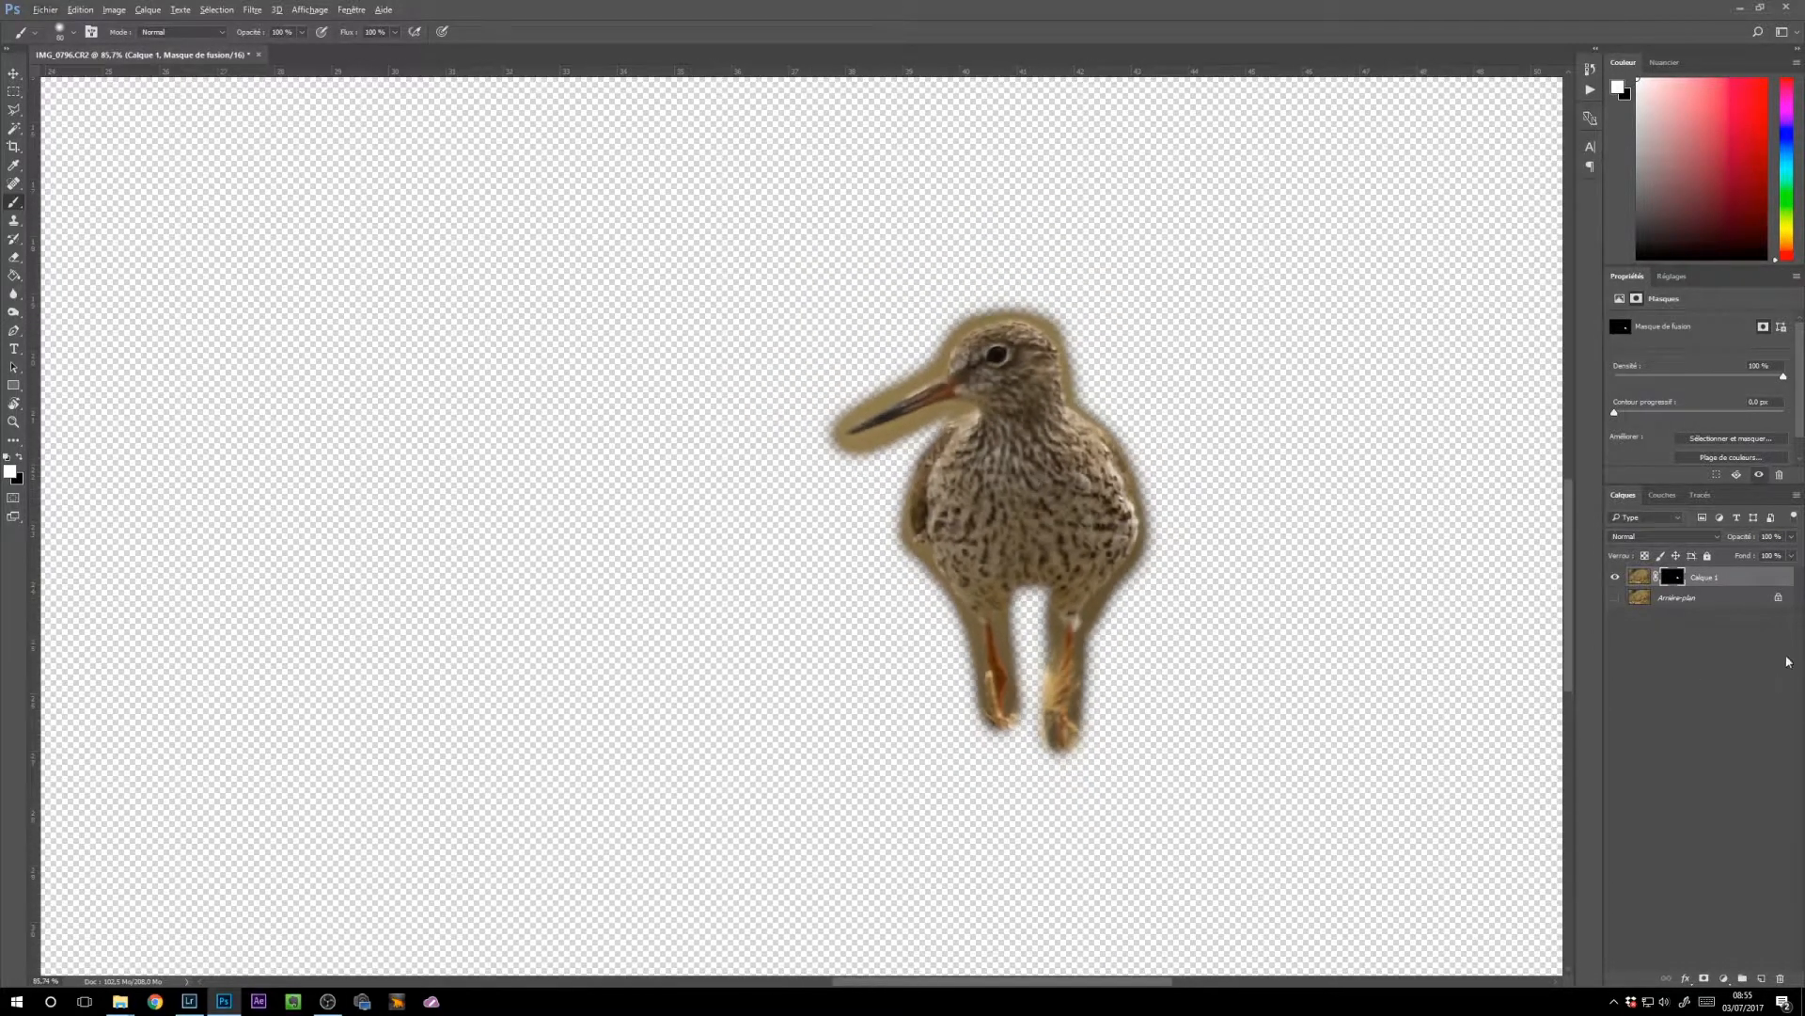
click(1616, 599)
Step: Compare the bird close up at 152% zoom with the masked layer hidden and shown, and view the whole photo
alt+scroll(631, 439, down, 2)
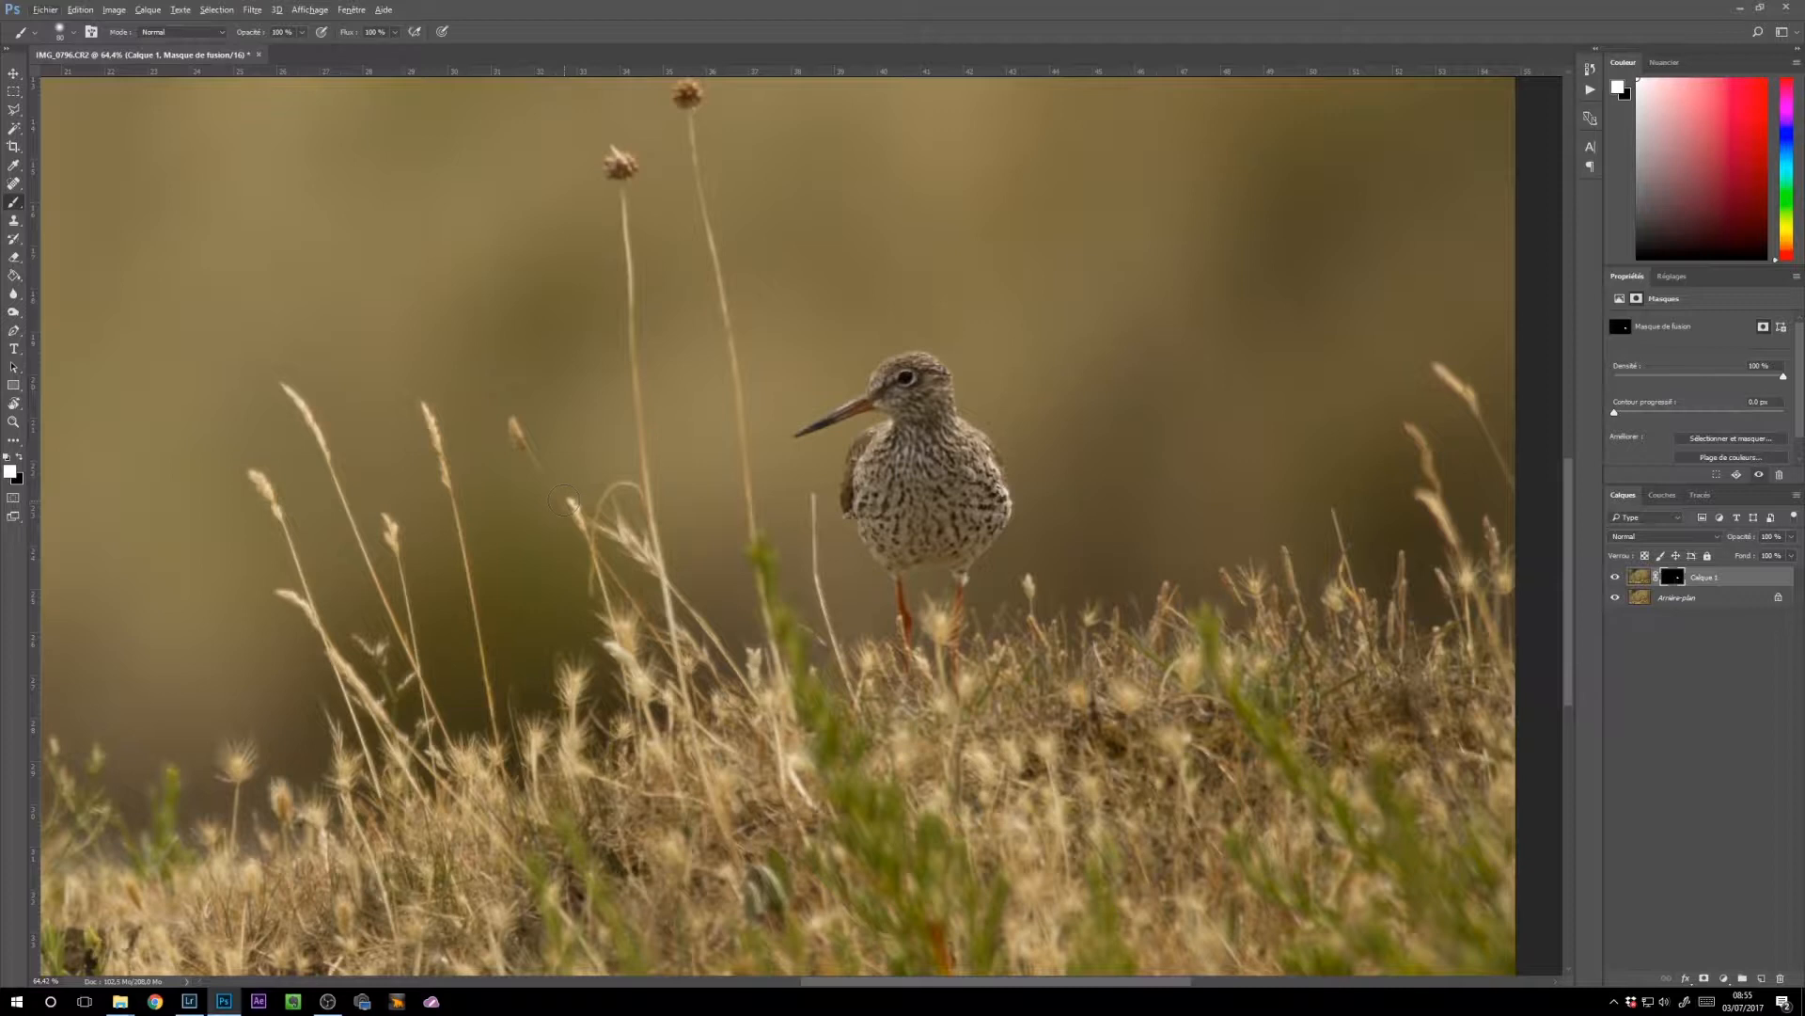
alt+scroll(730, 458, down, 3)
alt+scroll(799, 462, up, 12)
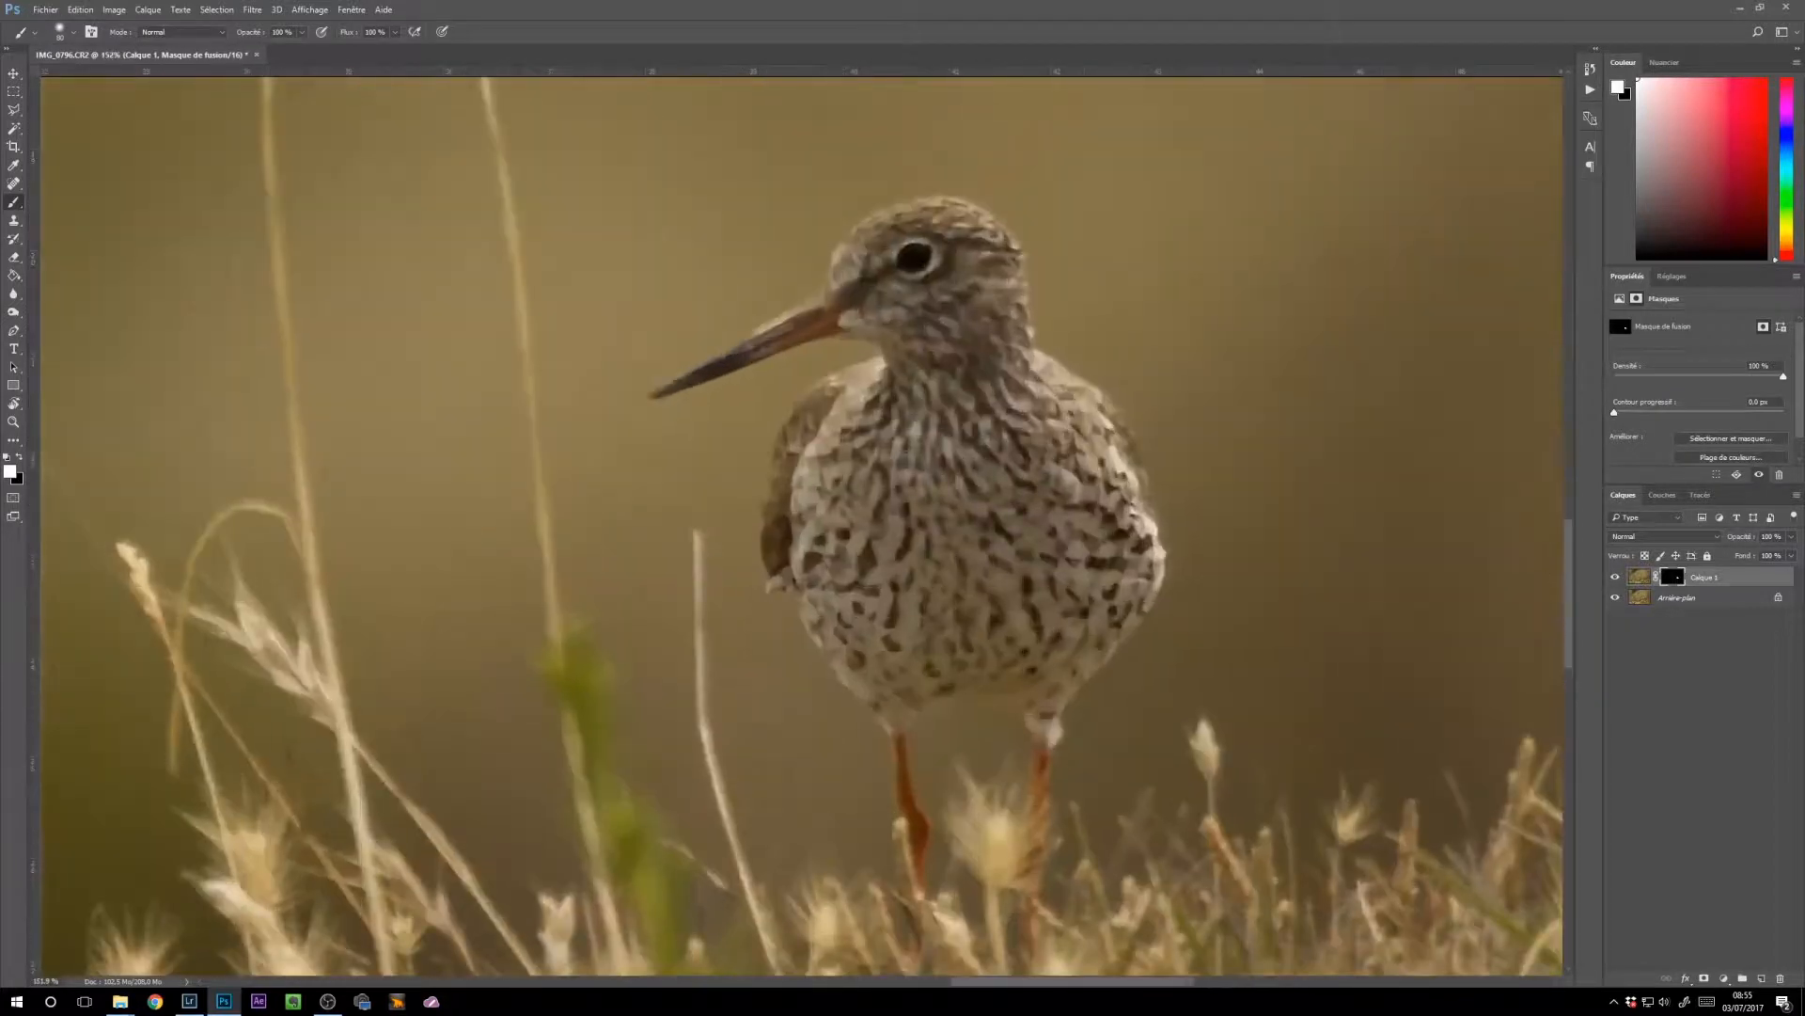
click(1616, 576)
click(1617, 576)
click(1618, 578)
click(1616, 578)
click(1617, 578)
scroll(1121, 564, down, 5)
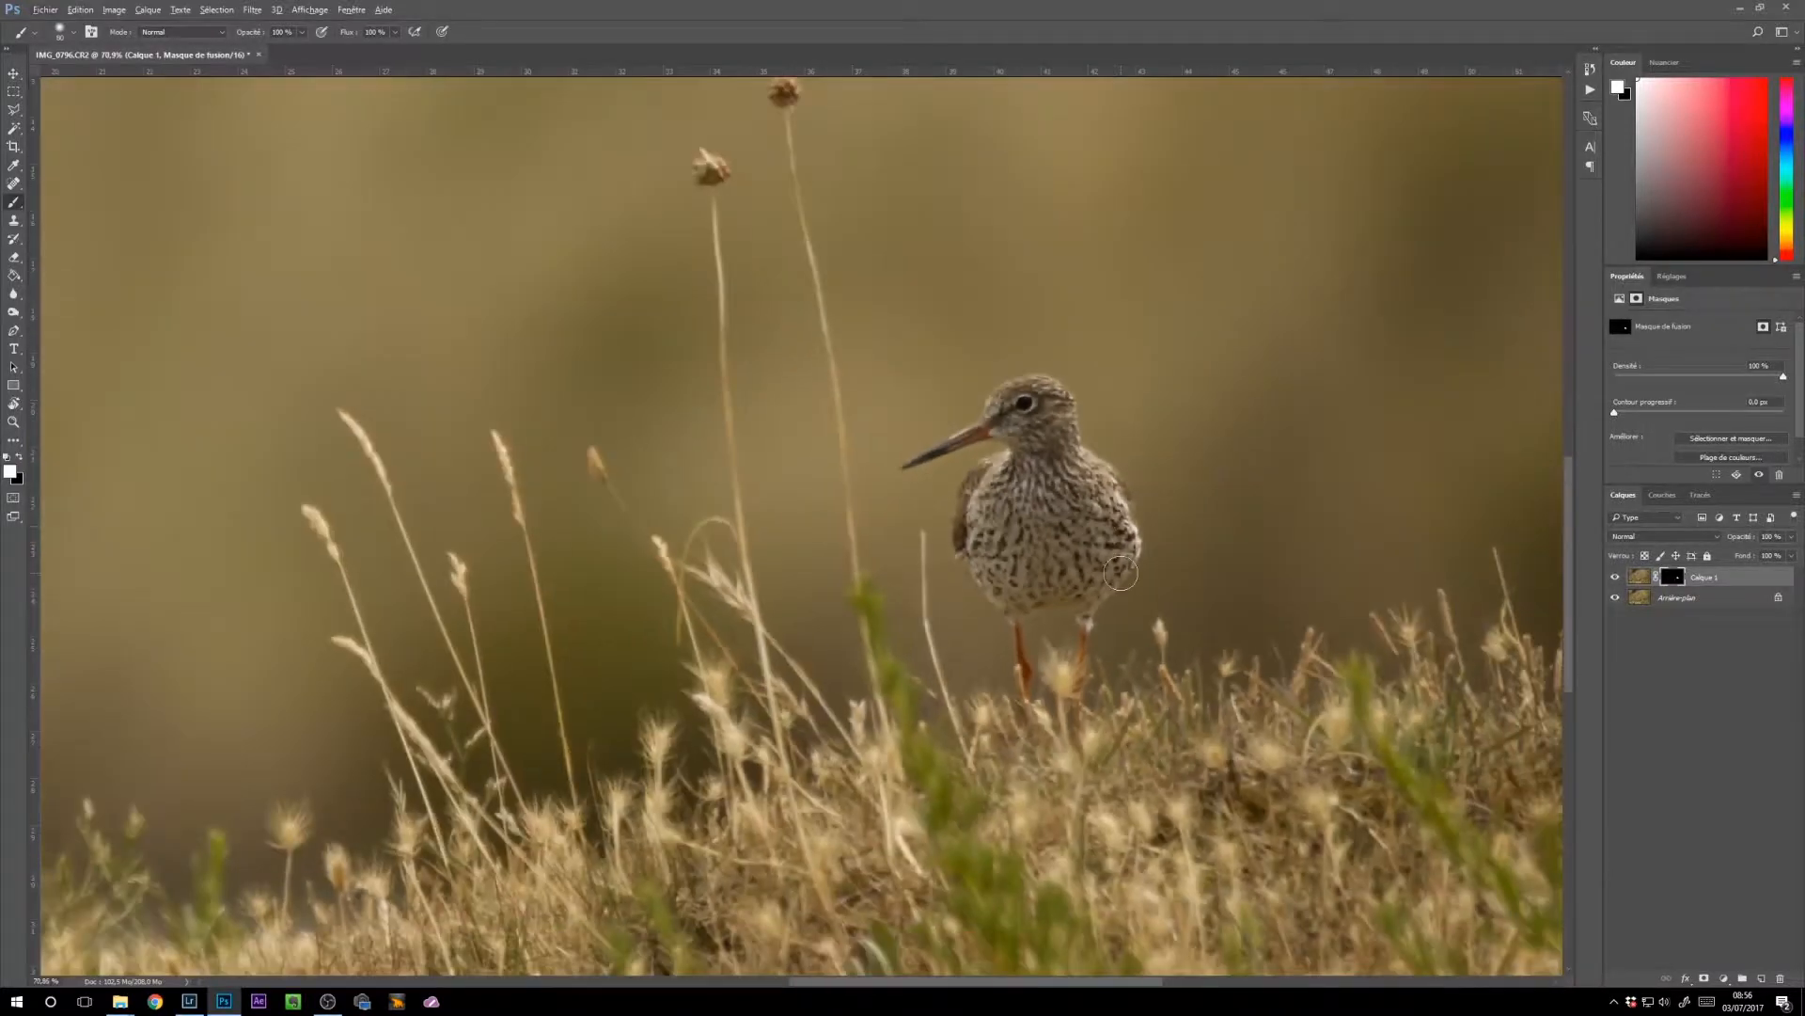
scroll(620, 409, down, 5)
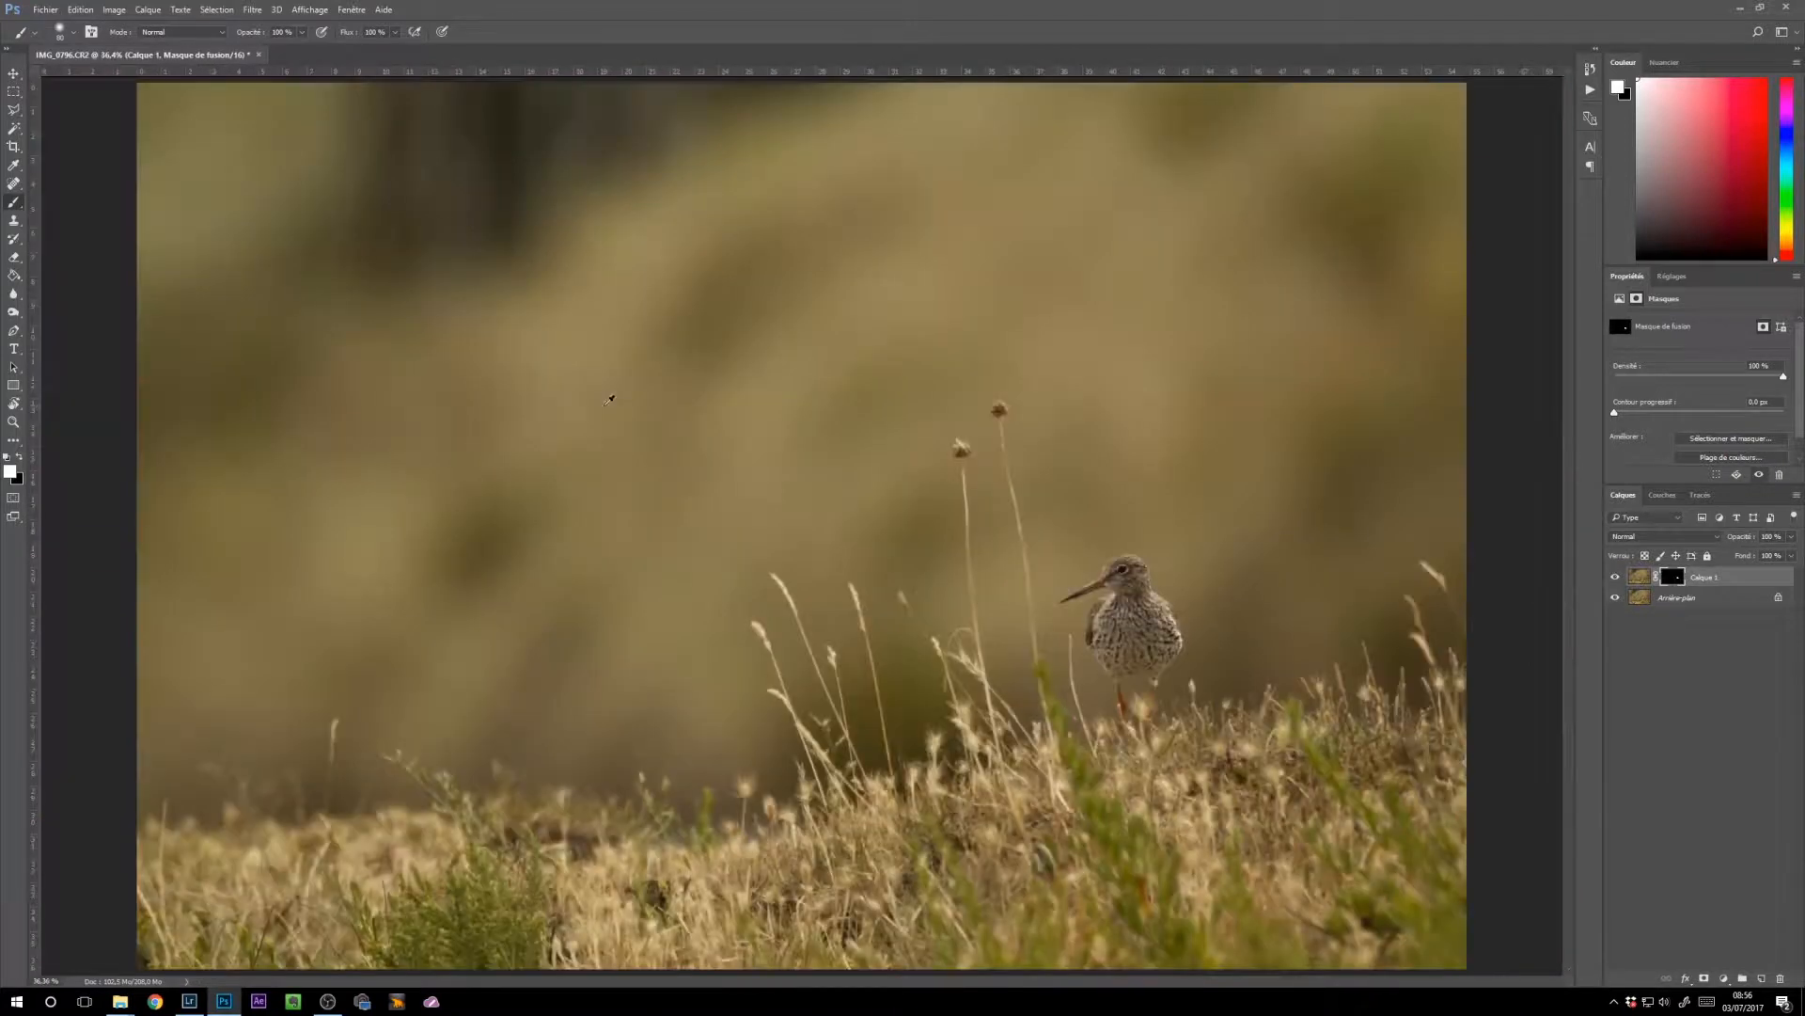
scroll(799, 526, down, 1)
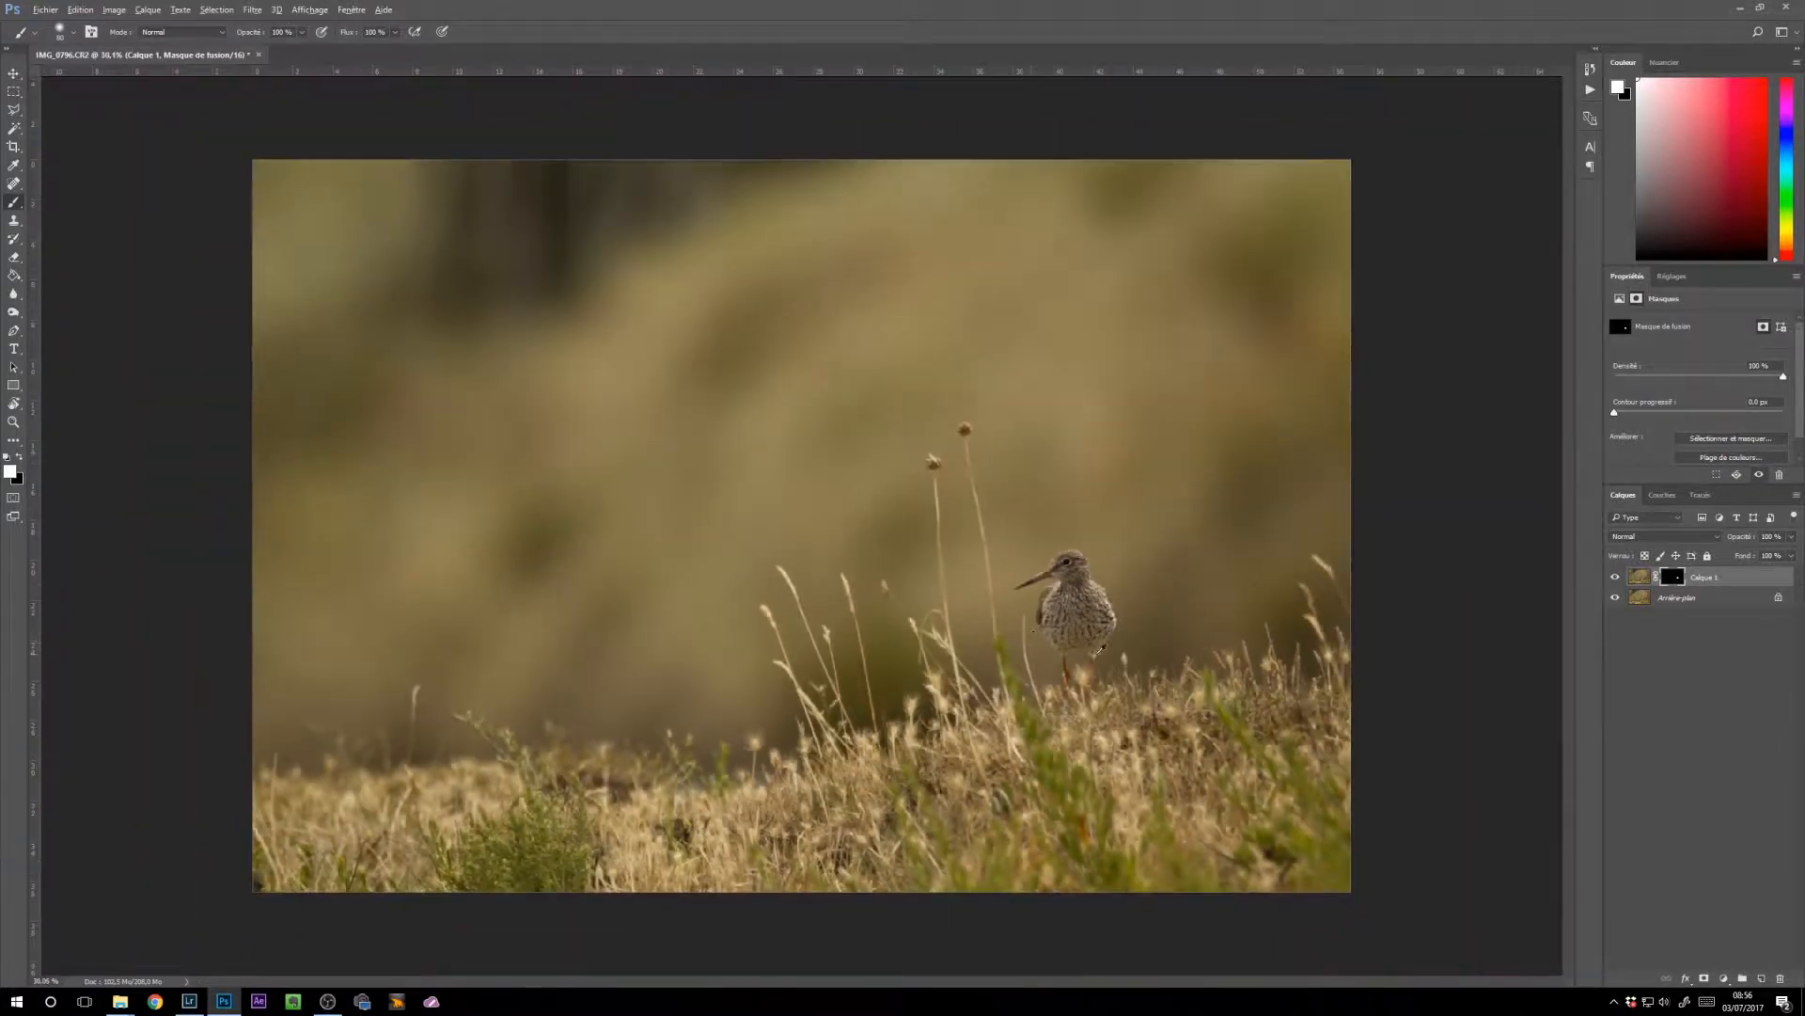
Step: Switch to the Move tool and compare the bird and surrounding grasses with the masked layer hidden and shown
click(12, 74)
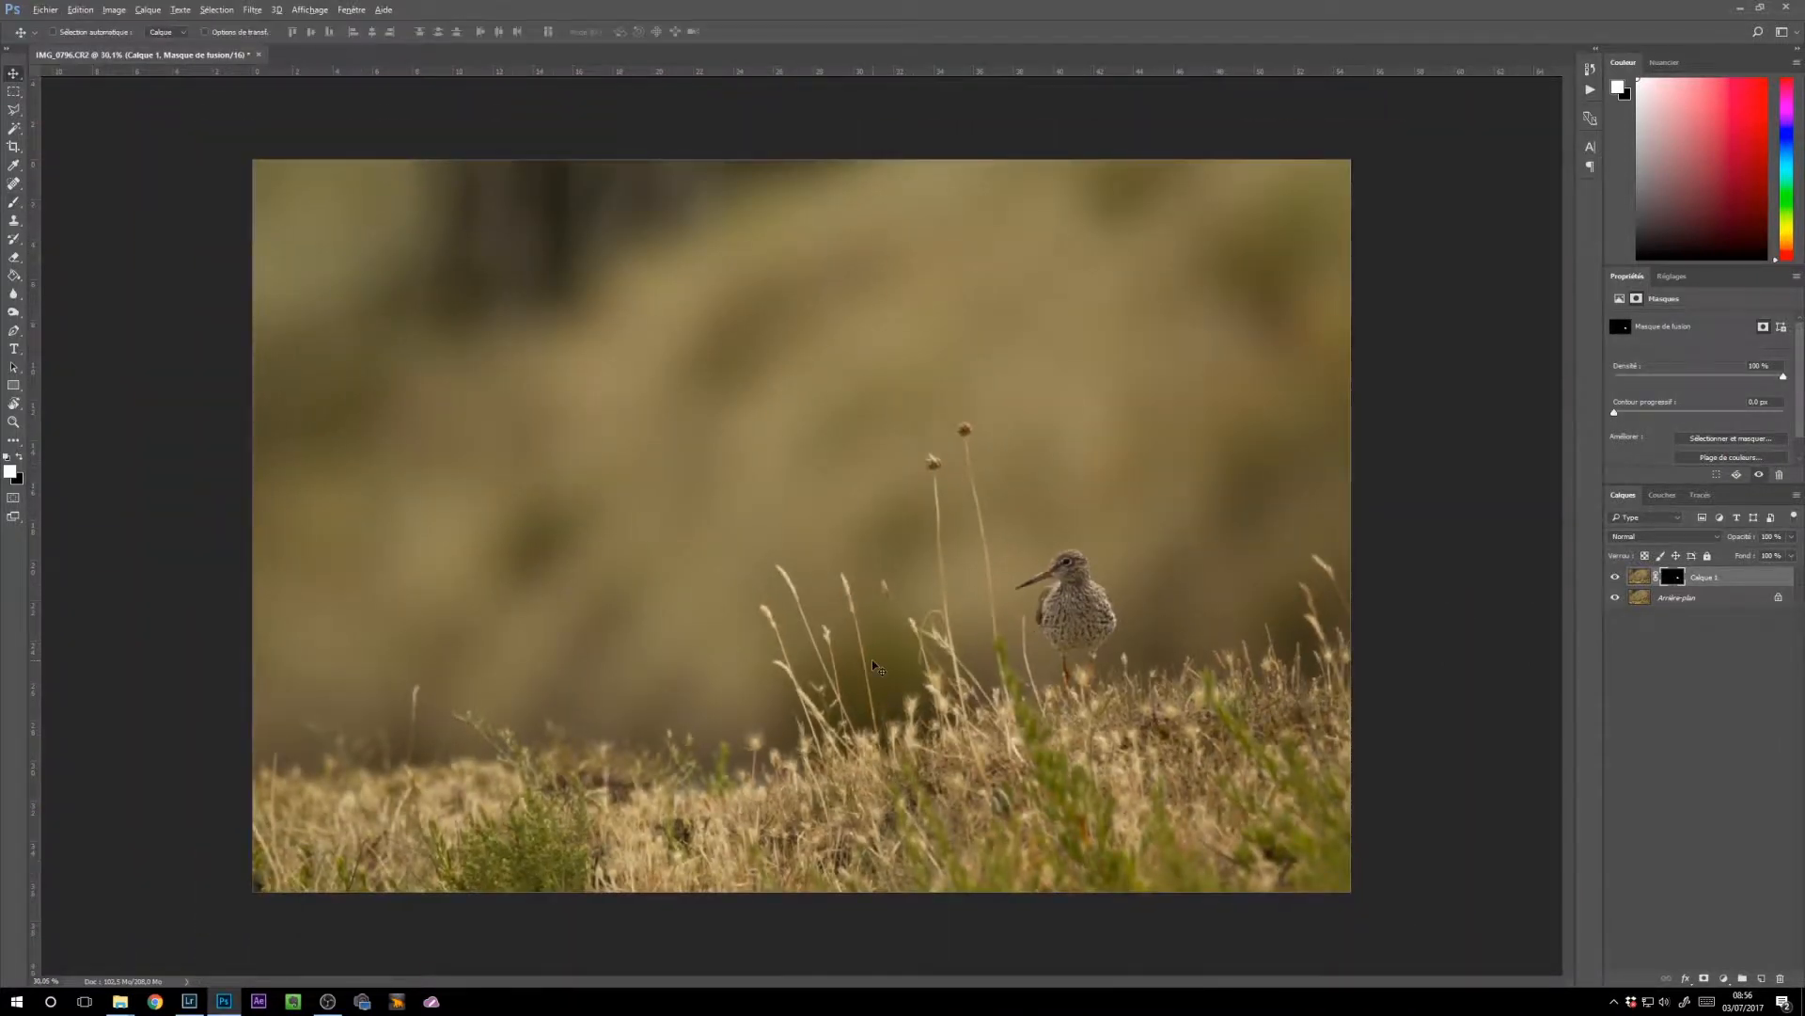
scroll(874, 665, up, 1)
drag(1032, 712, 1010, 589)
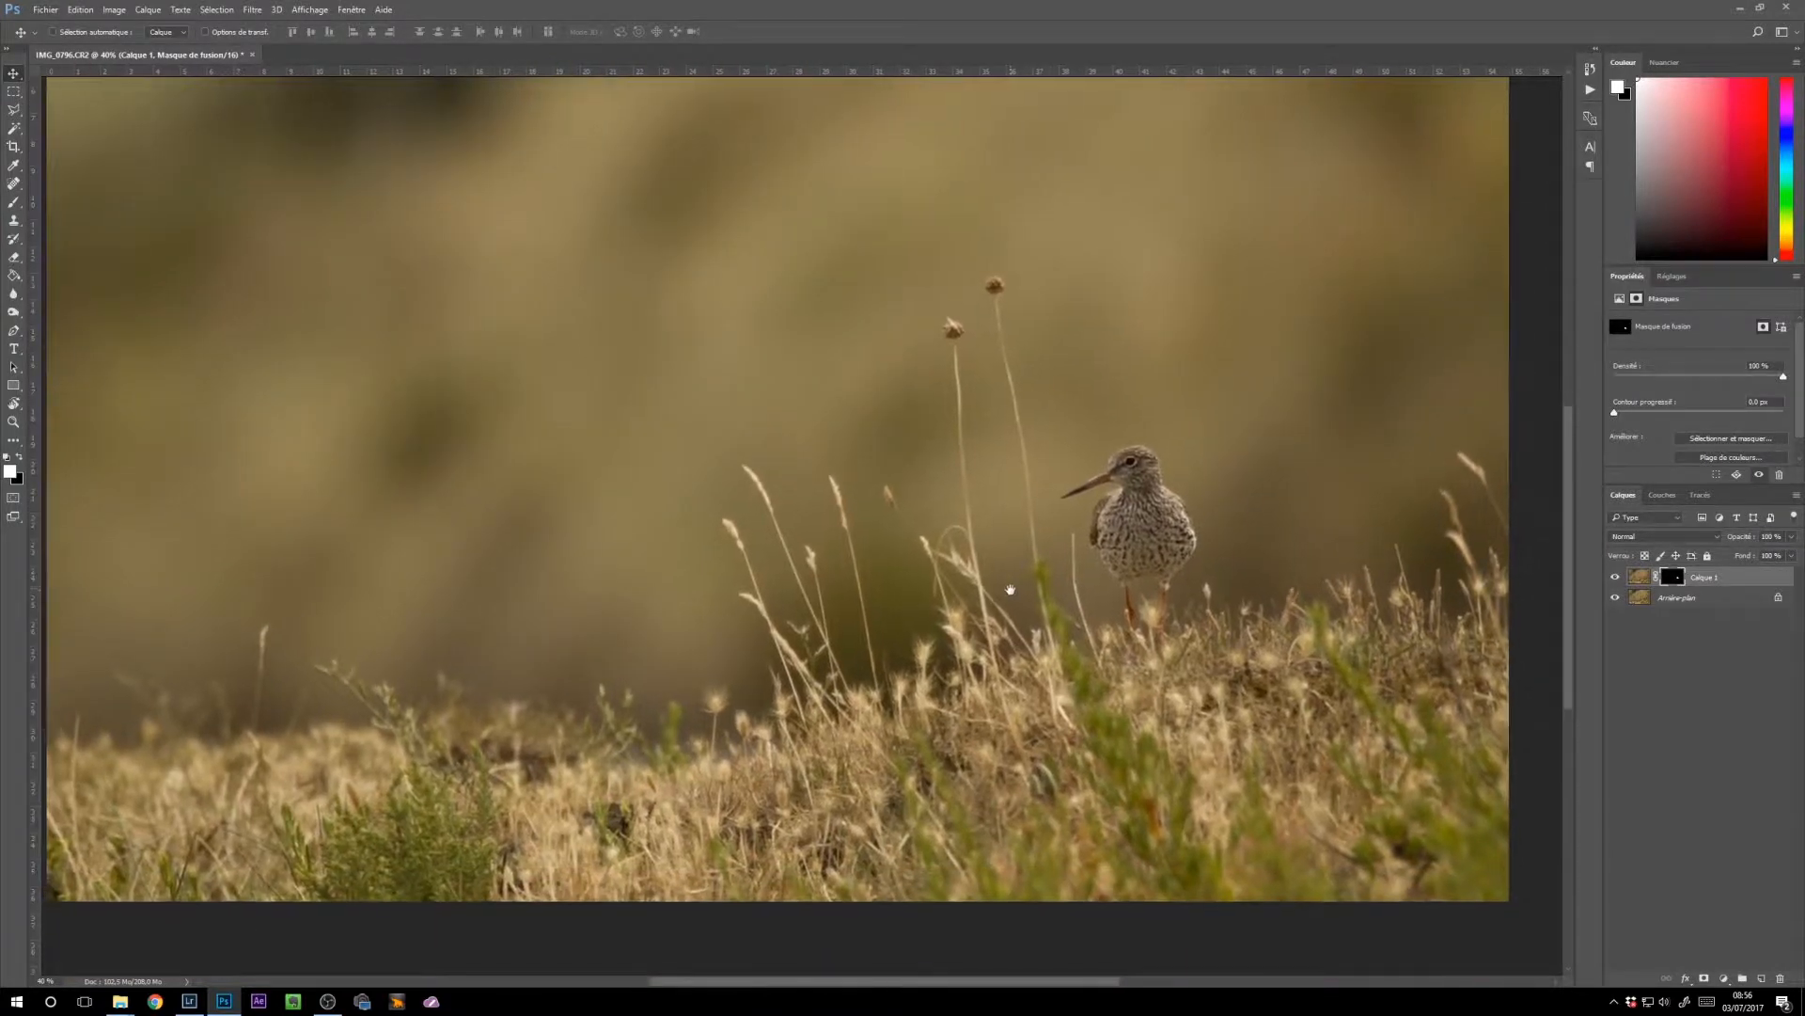
click(1673, 775)
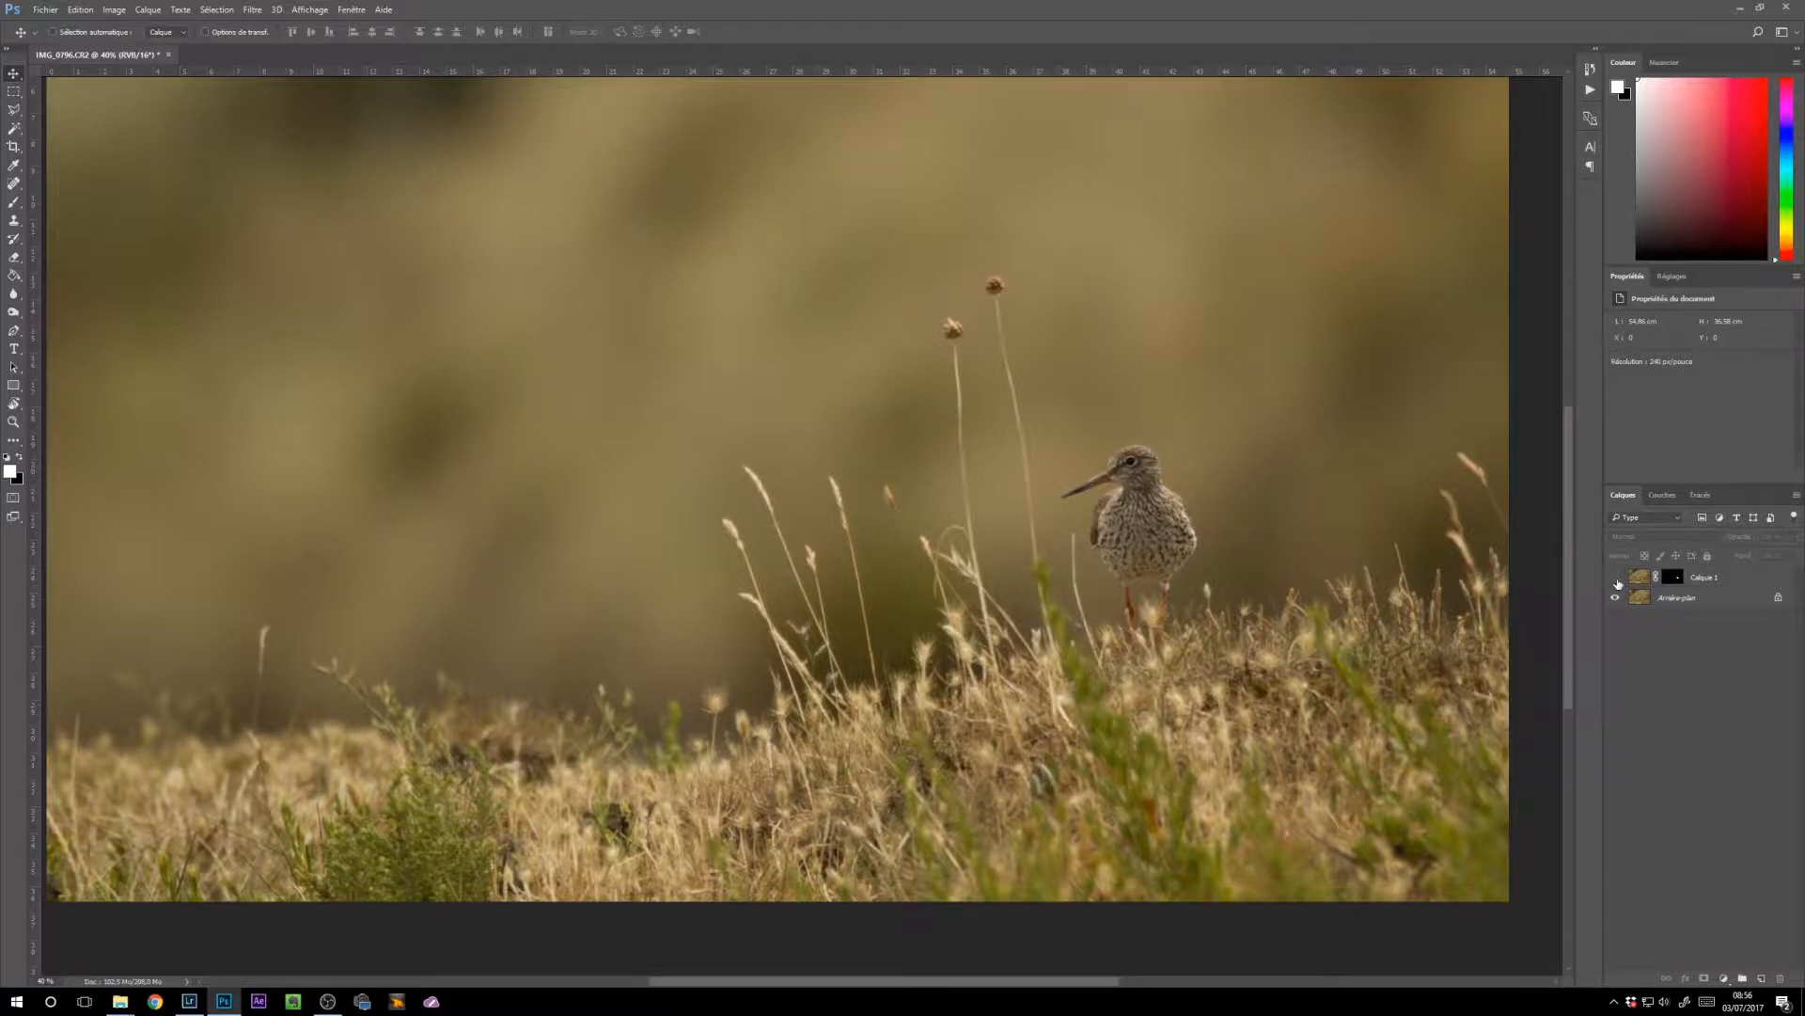
scroll(1122, 535, up, 5)
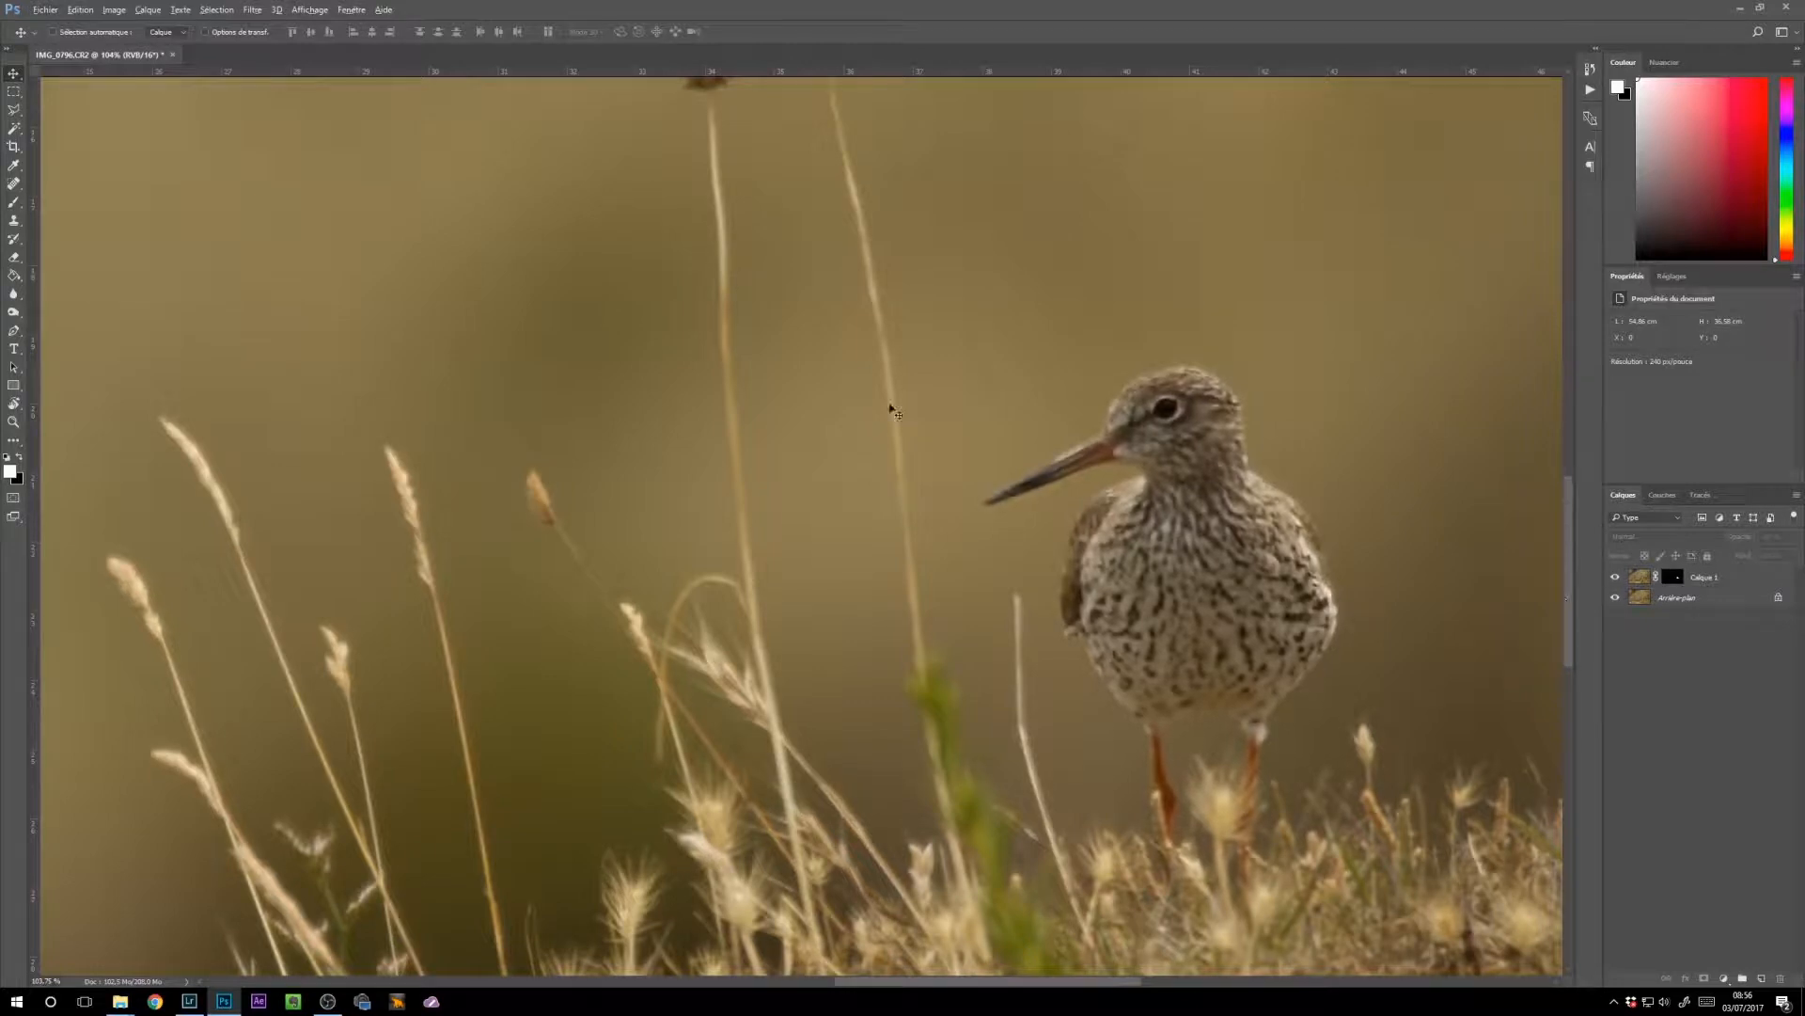
Step: View the whole photo, save the masked correction, and switch to Lightroom, where the edited copy is added to the catalog
scroll(891, 410, down, 6)
key(ctrl)
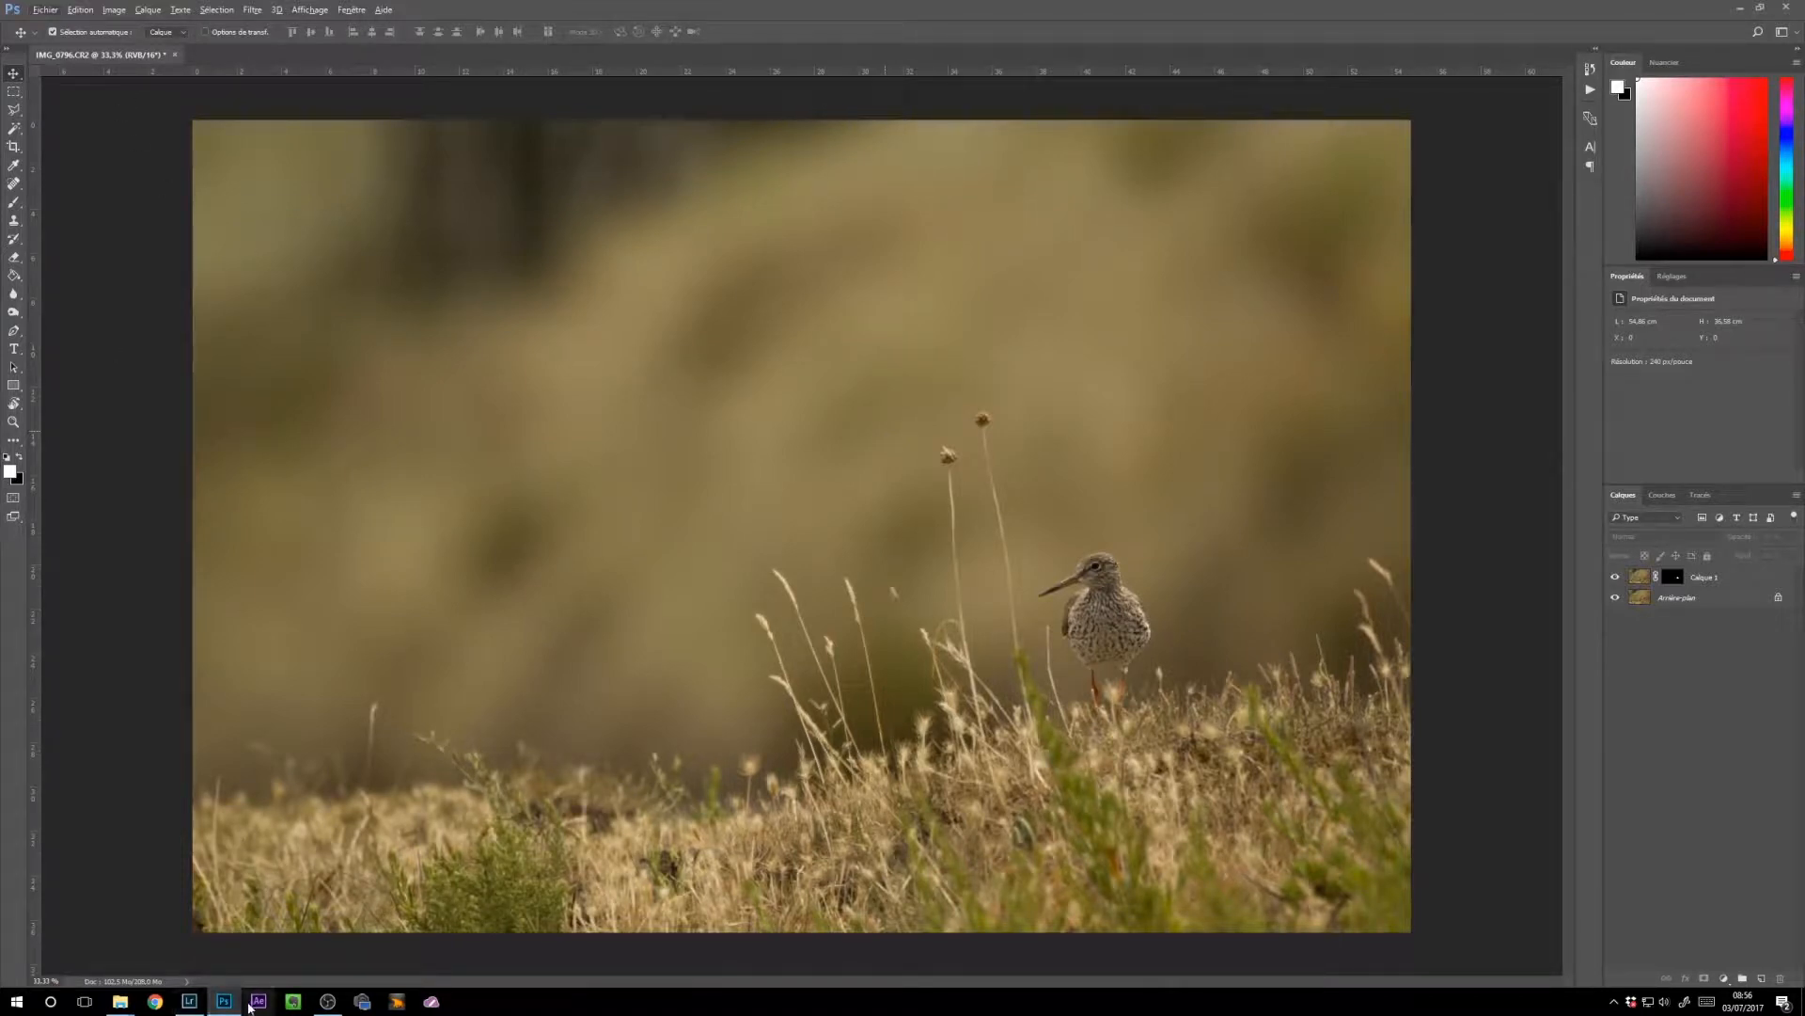
key(ctrl+s)
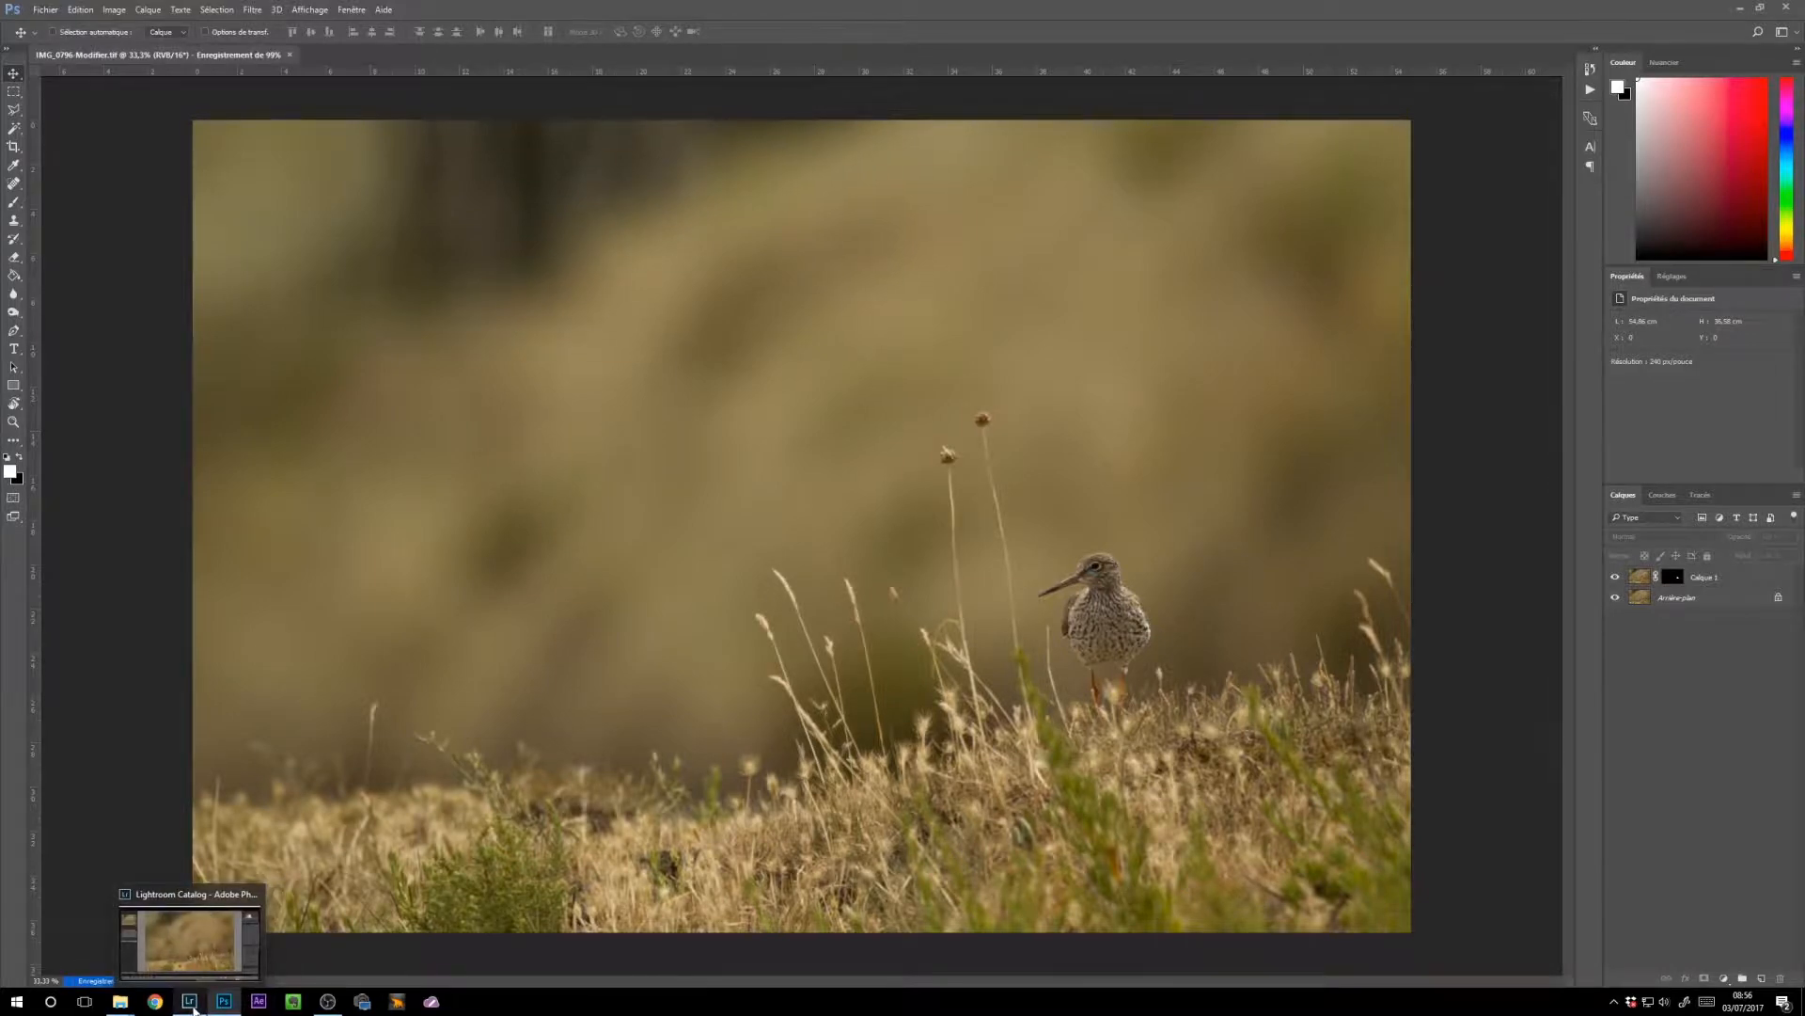
click(194, 1005)
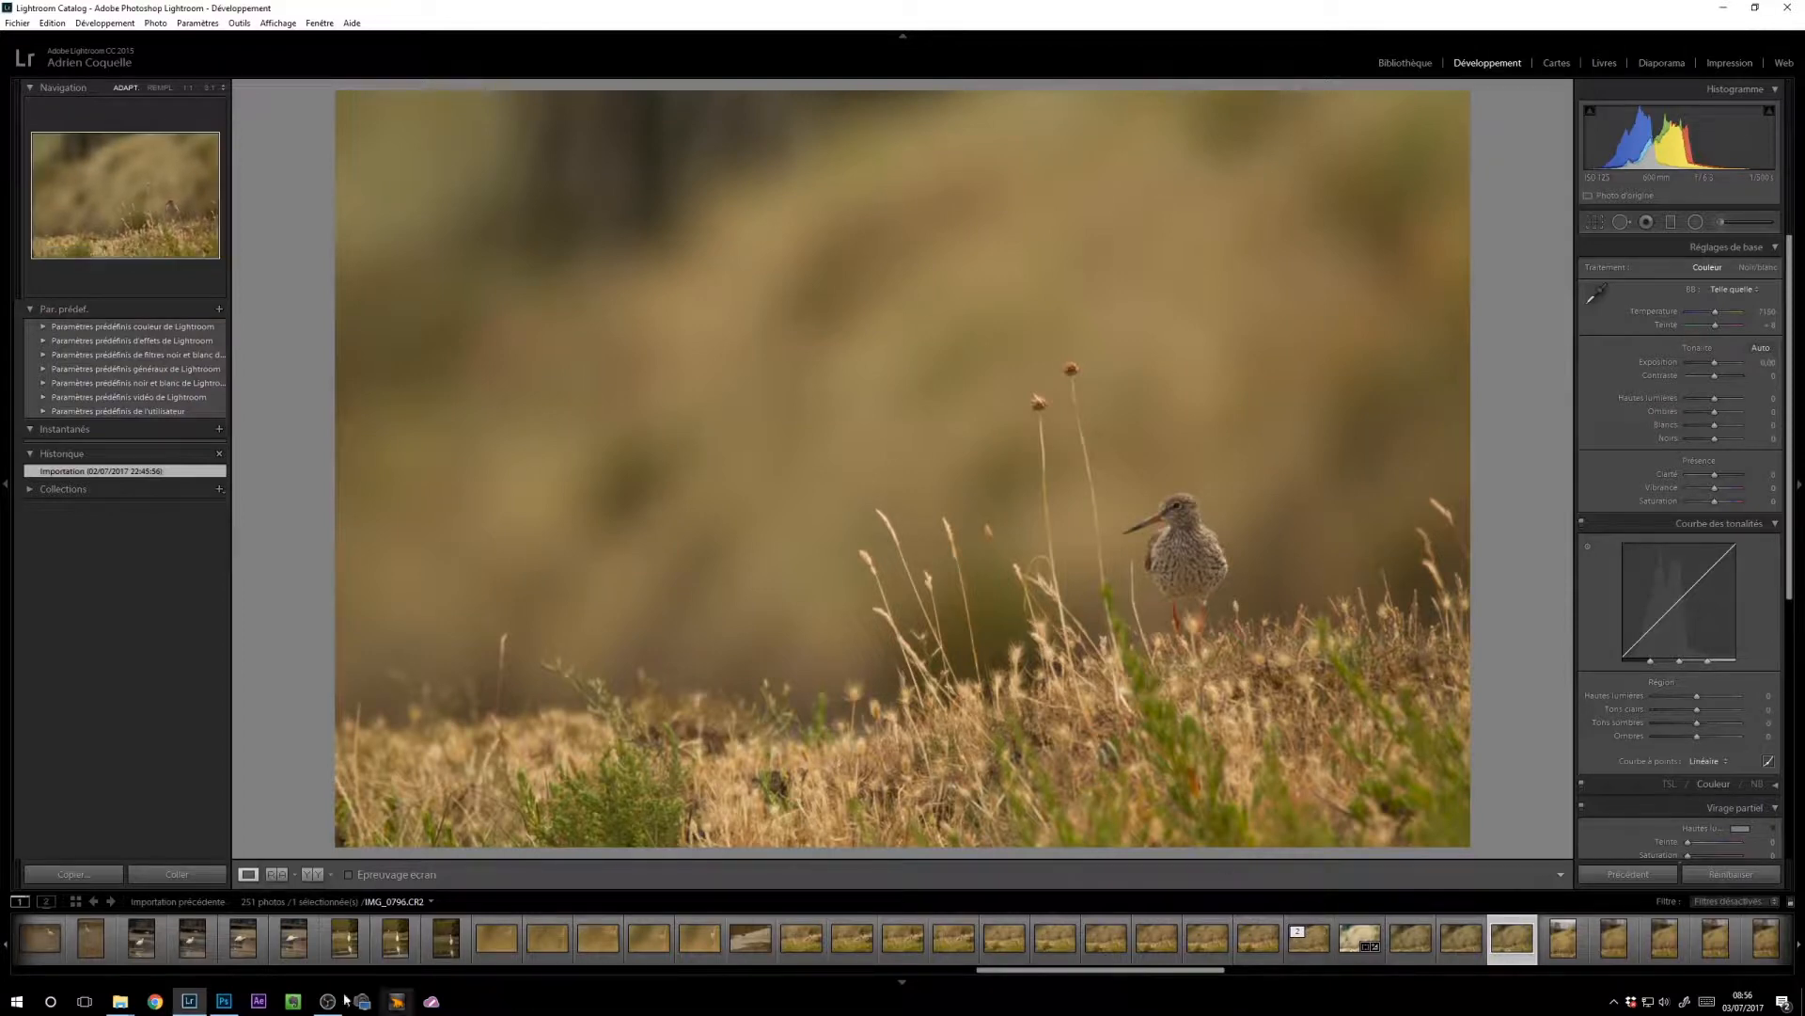
mouse_move(226, 1004)
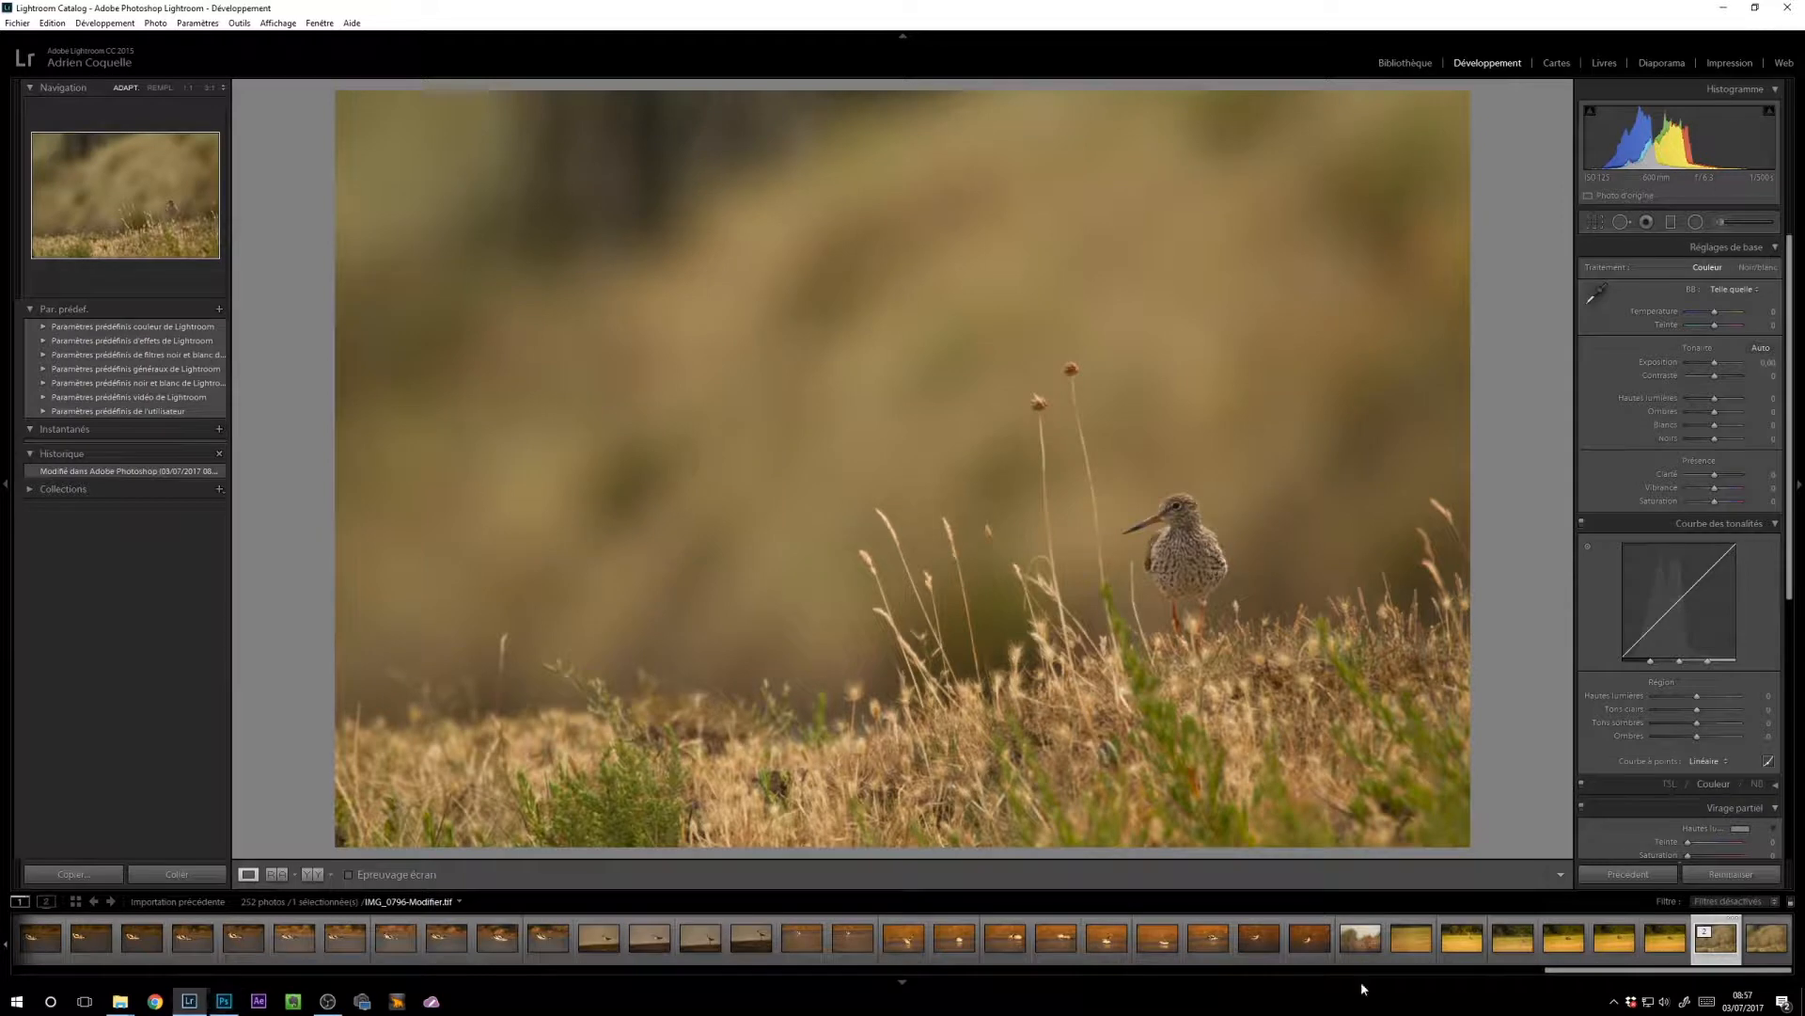
Step: Compare the original photo with the edited IMG_0796-Modifier.tif, and inspect the bird close up in the edited copy
click(1764, 940)
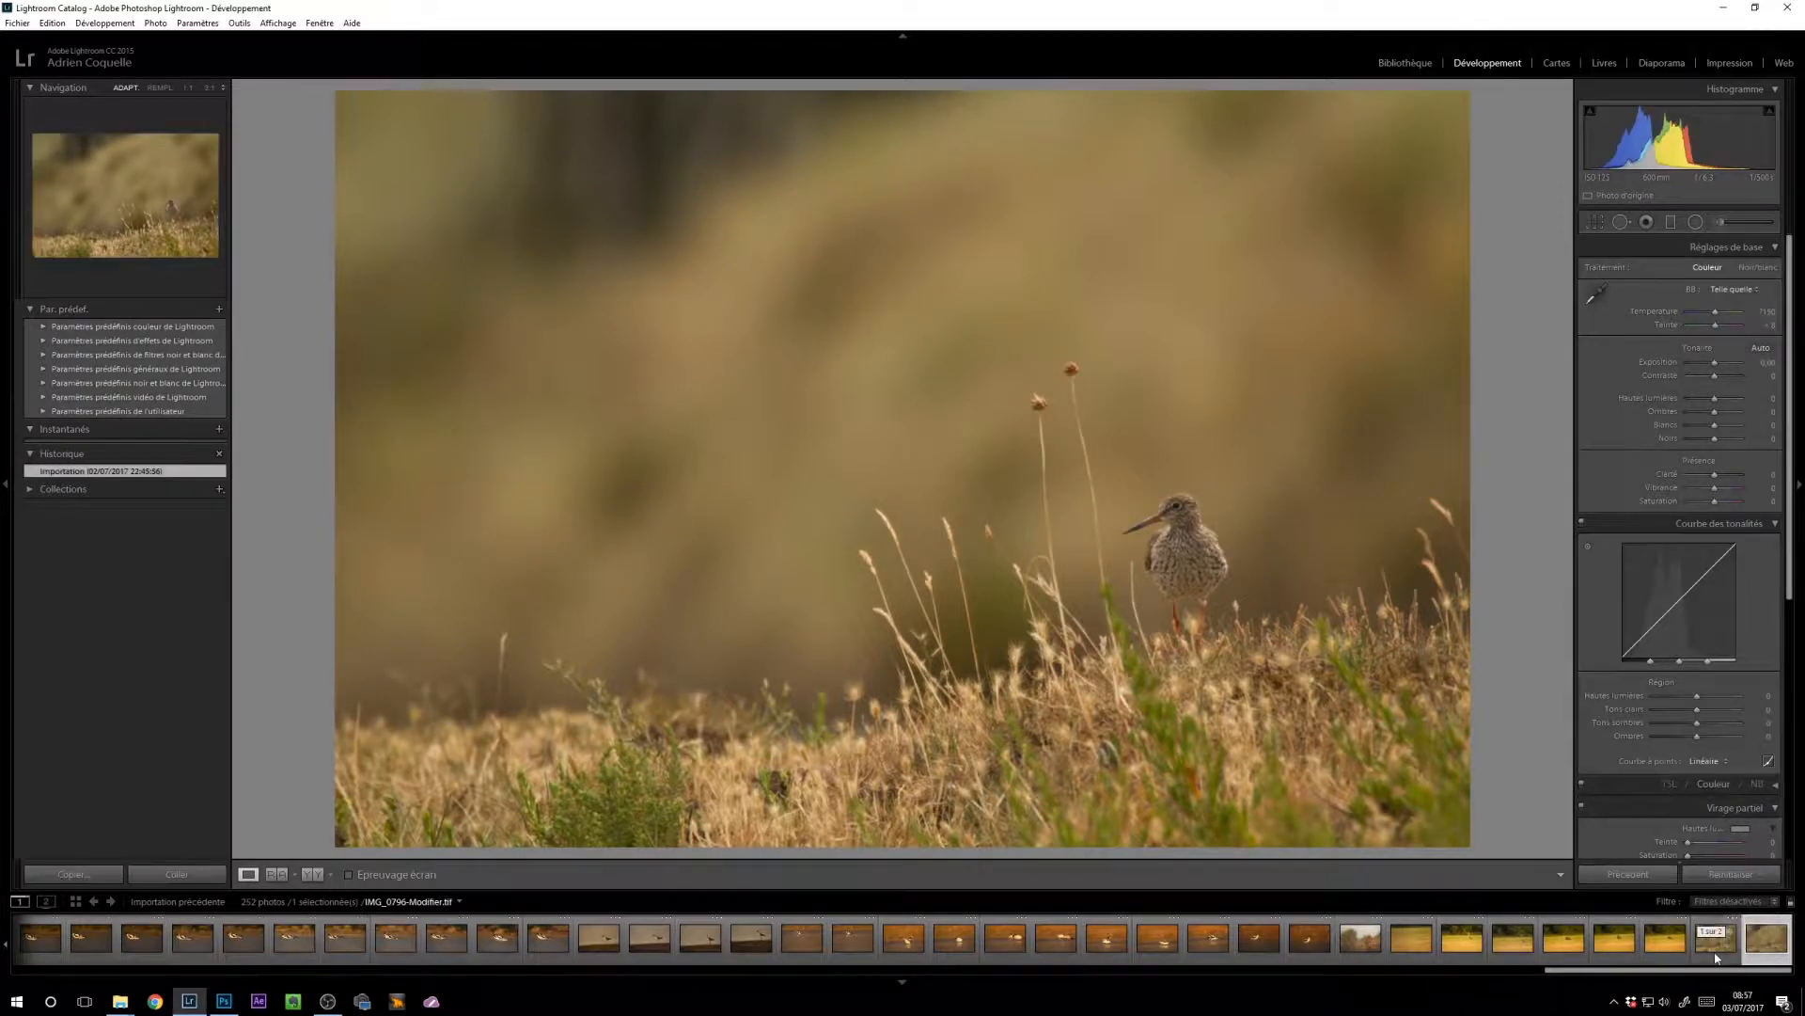
click(1717, 957)
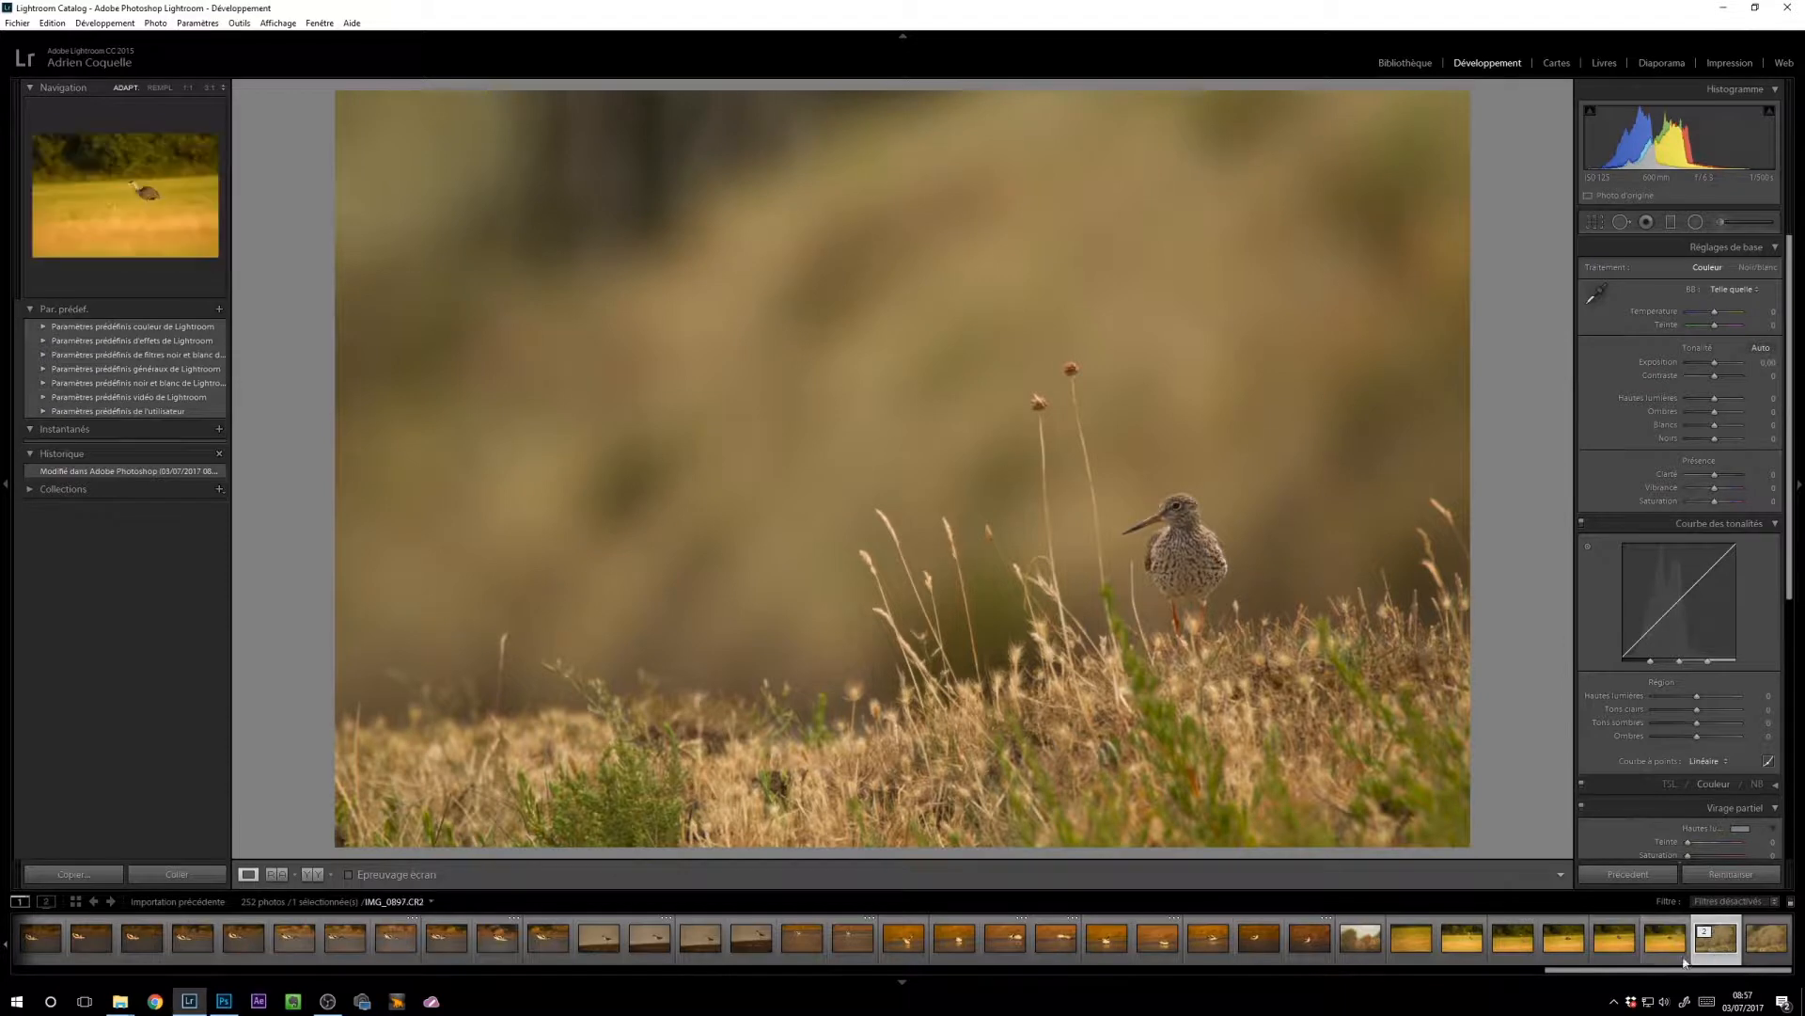
click(1751, 955)
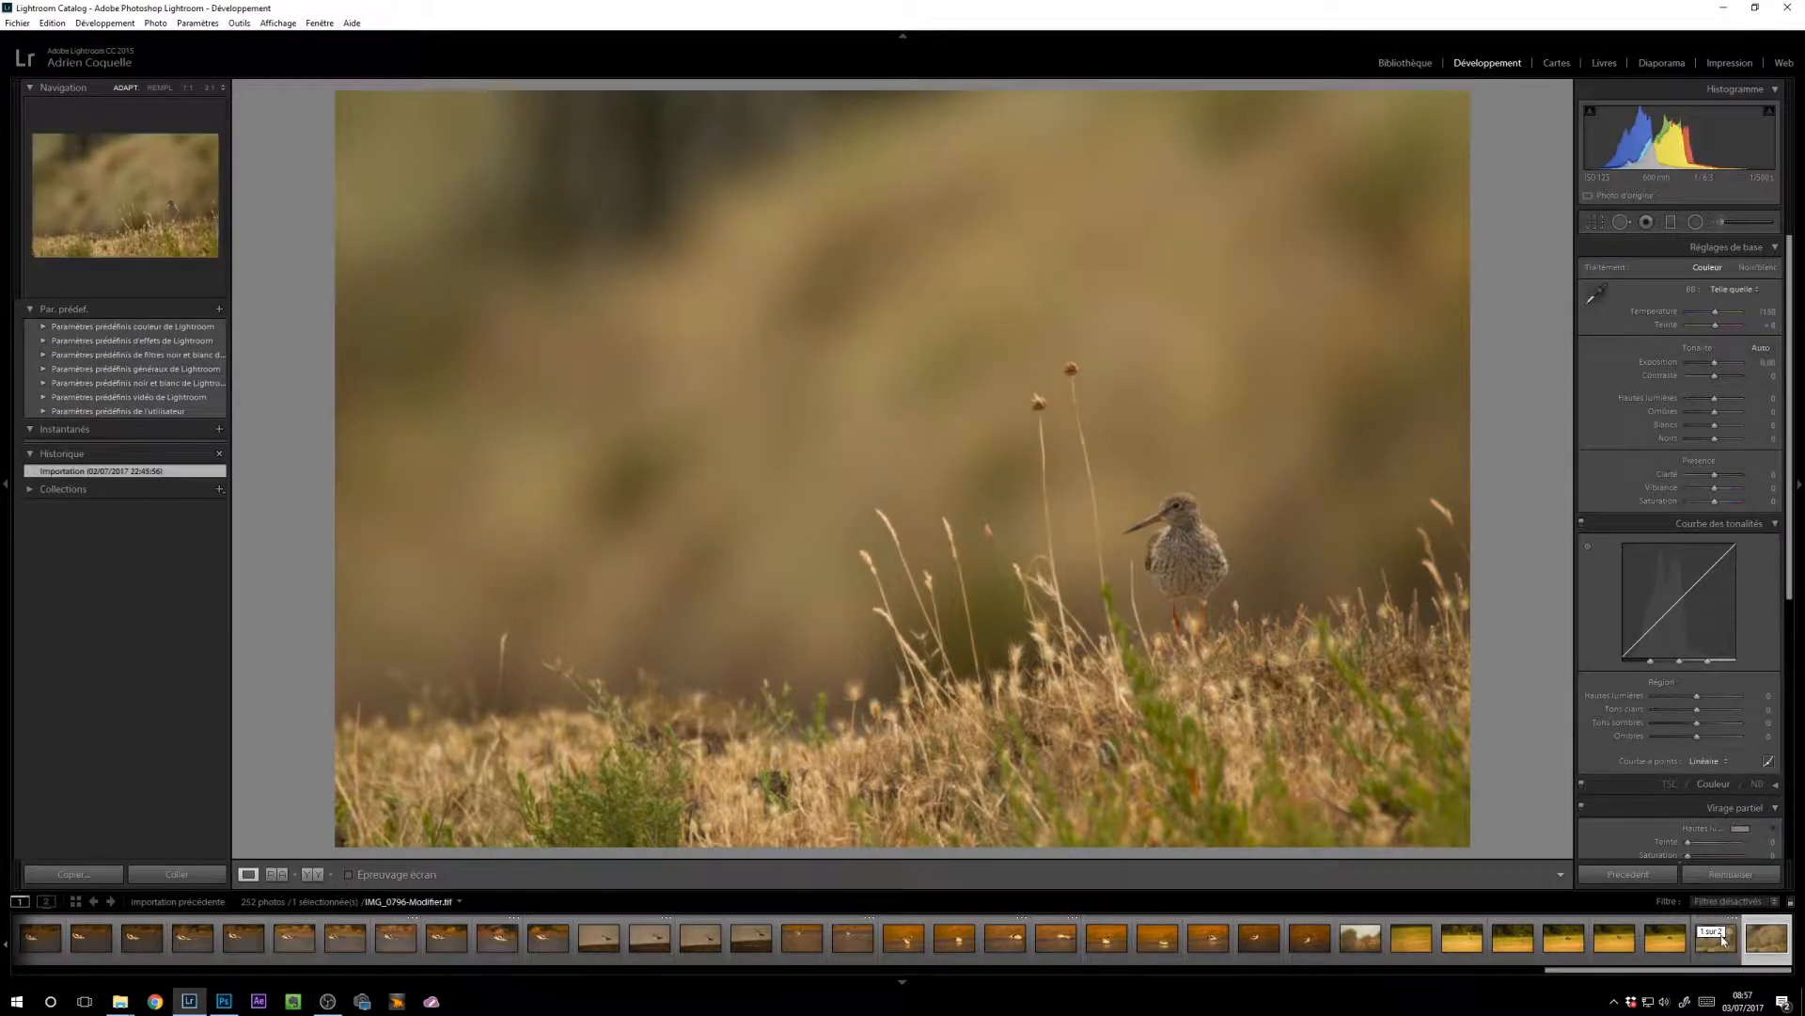
click(1717, 944)
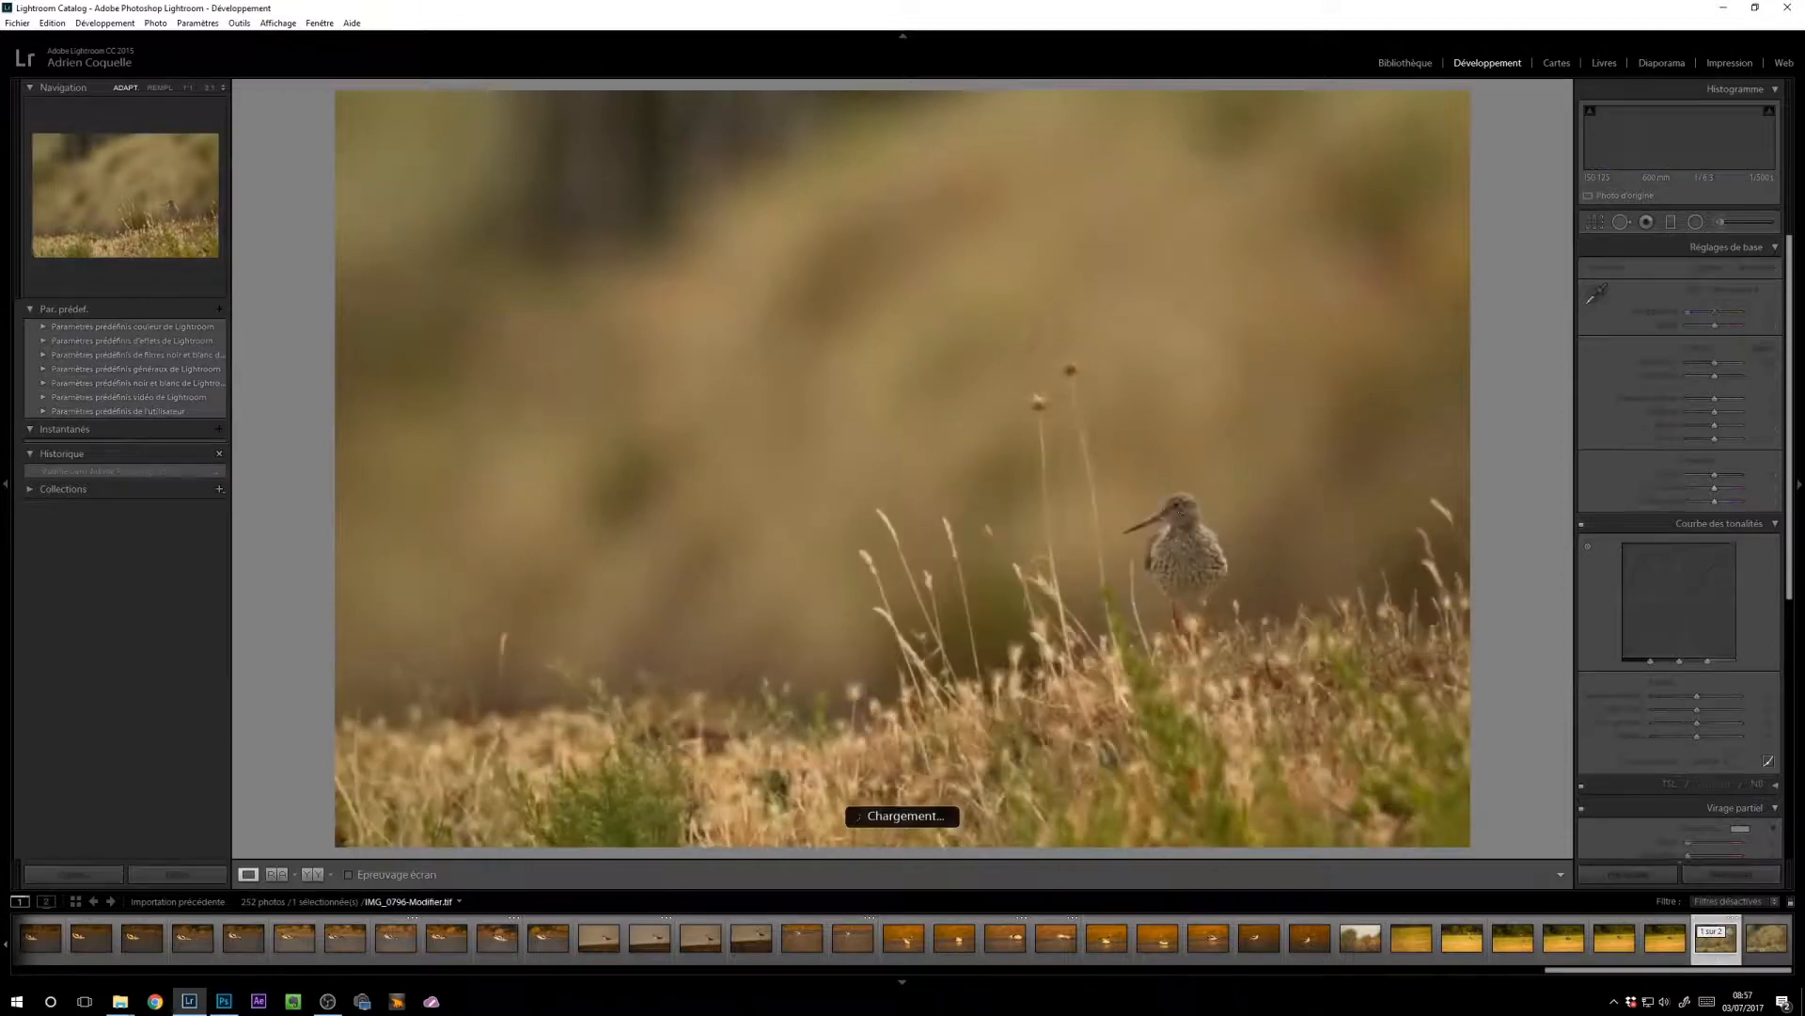
click(1219, 545)
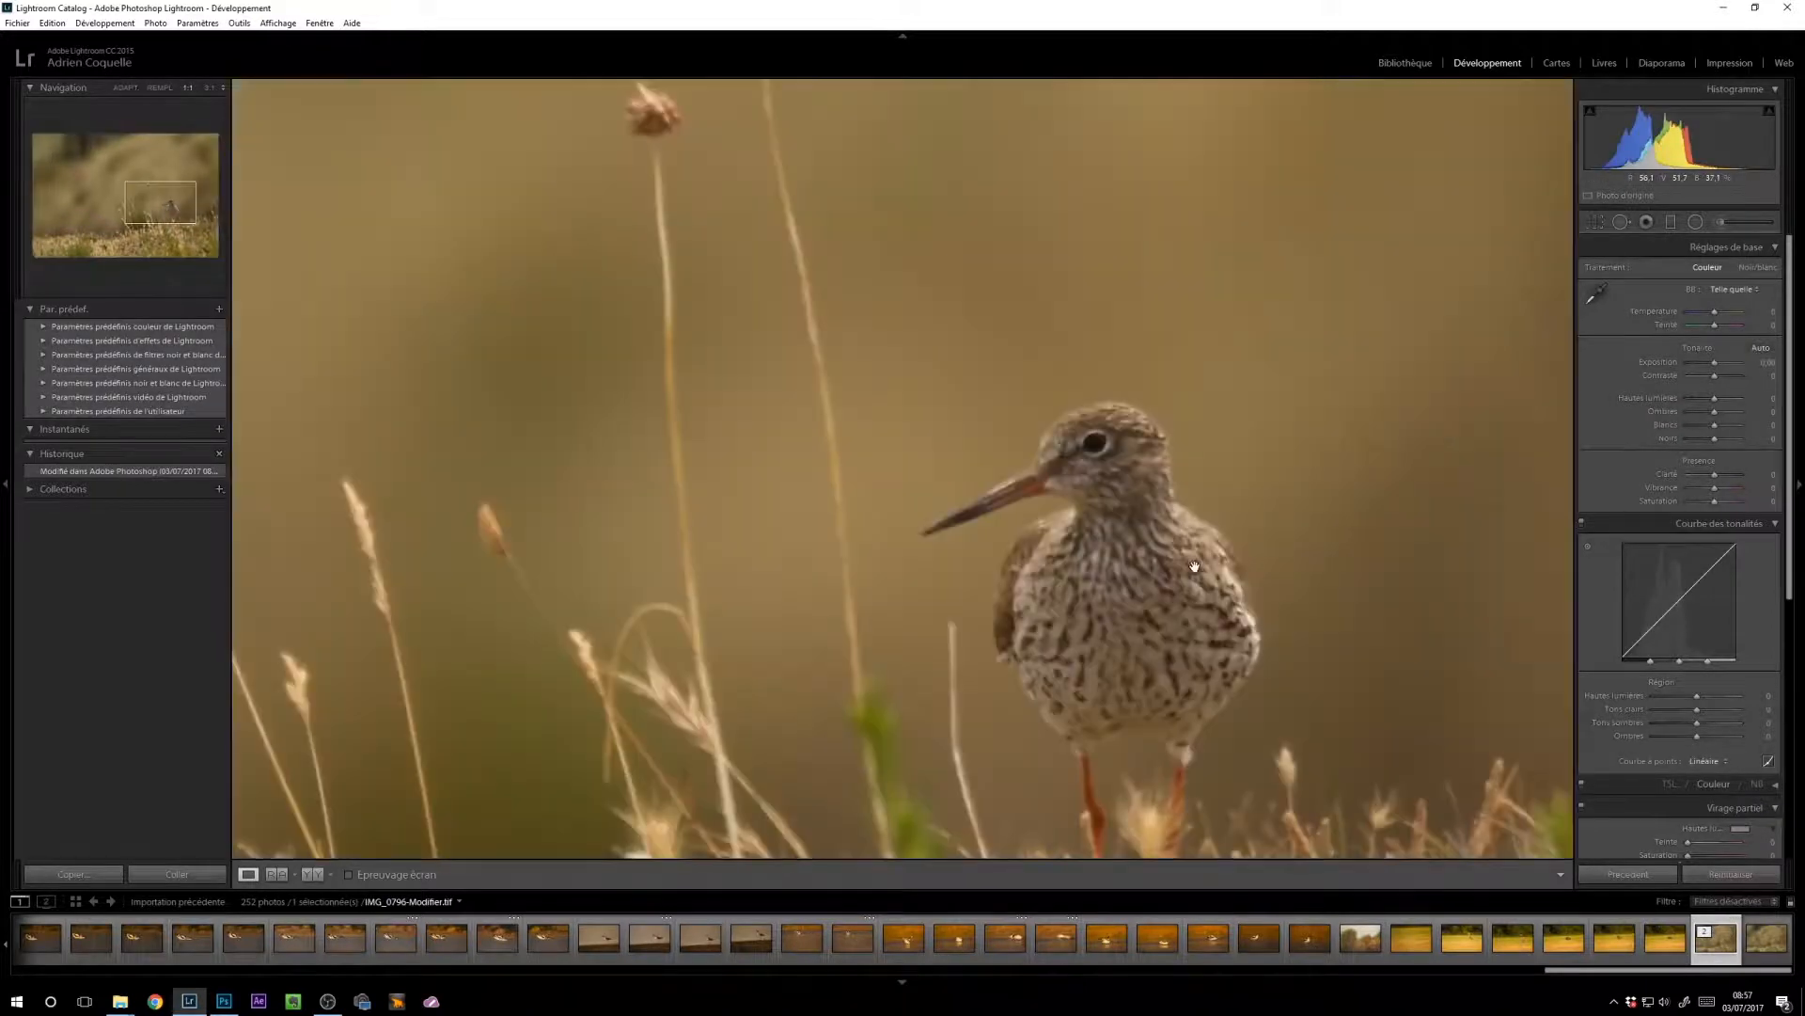
click(976, 590)
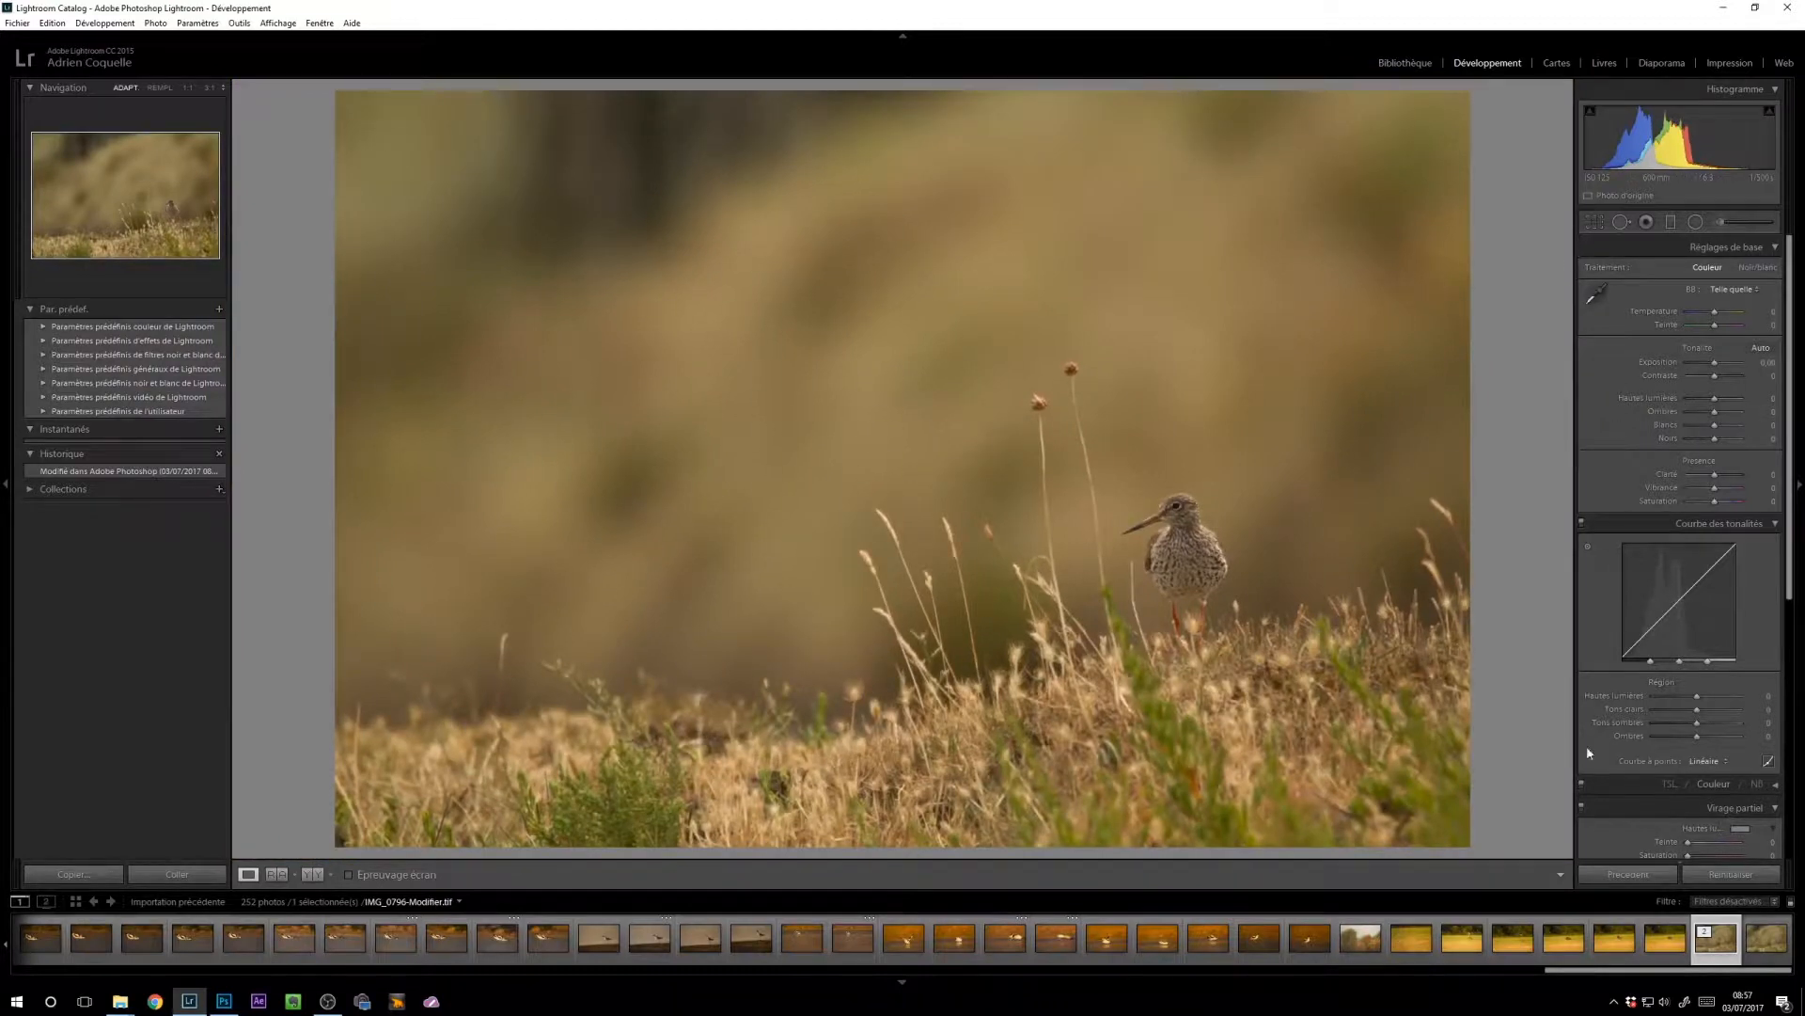
Step: Enable chromatic aberration removal and the lens profile correction for the edited bird photo
scroll(1605, 725, down, 5)
click(1603, 671)
click(1603, 684)
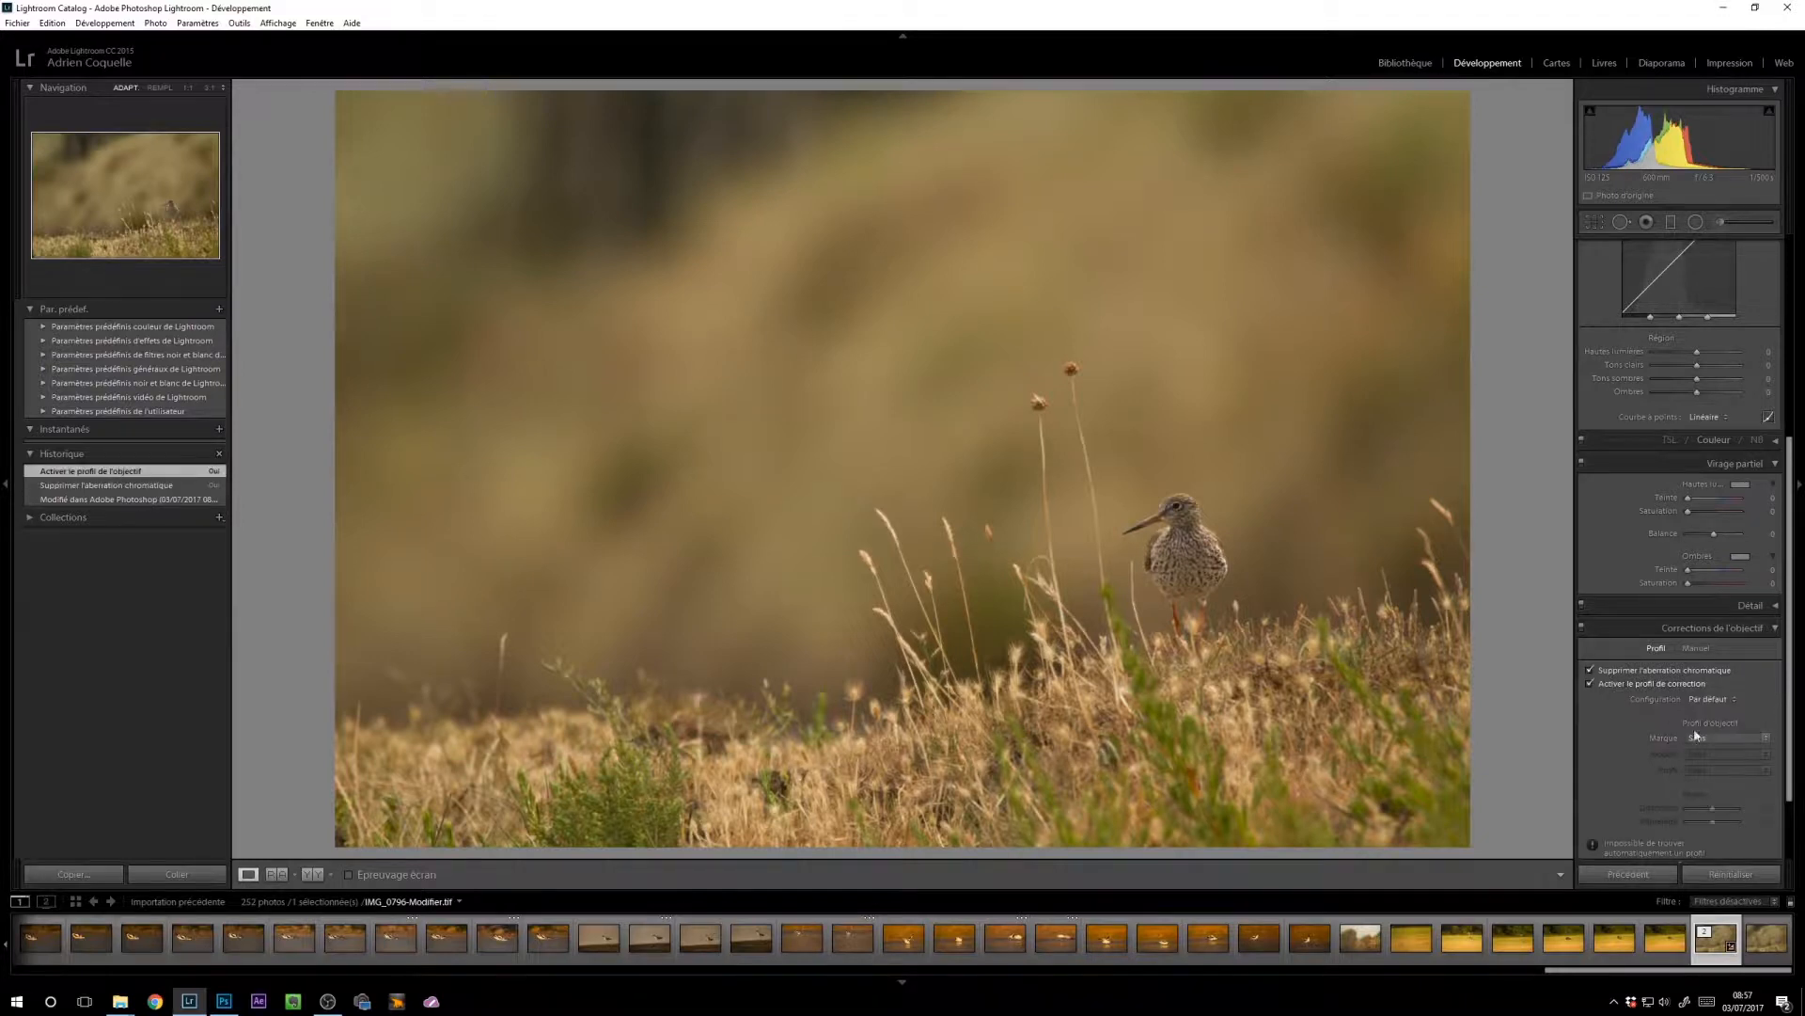
Step: Try the Sigma lens profile with the Sigma DC 4.5mm f/2.8 HSM model, and check its available profiles
click(1724, 739)
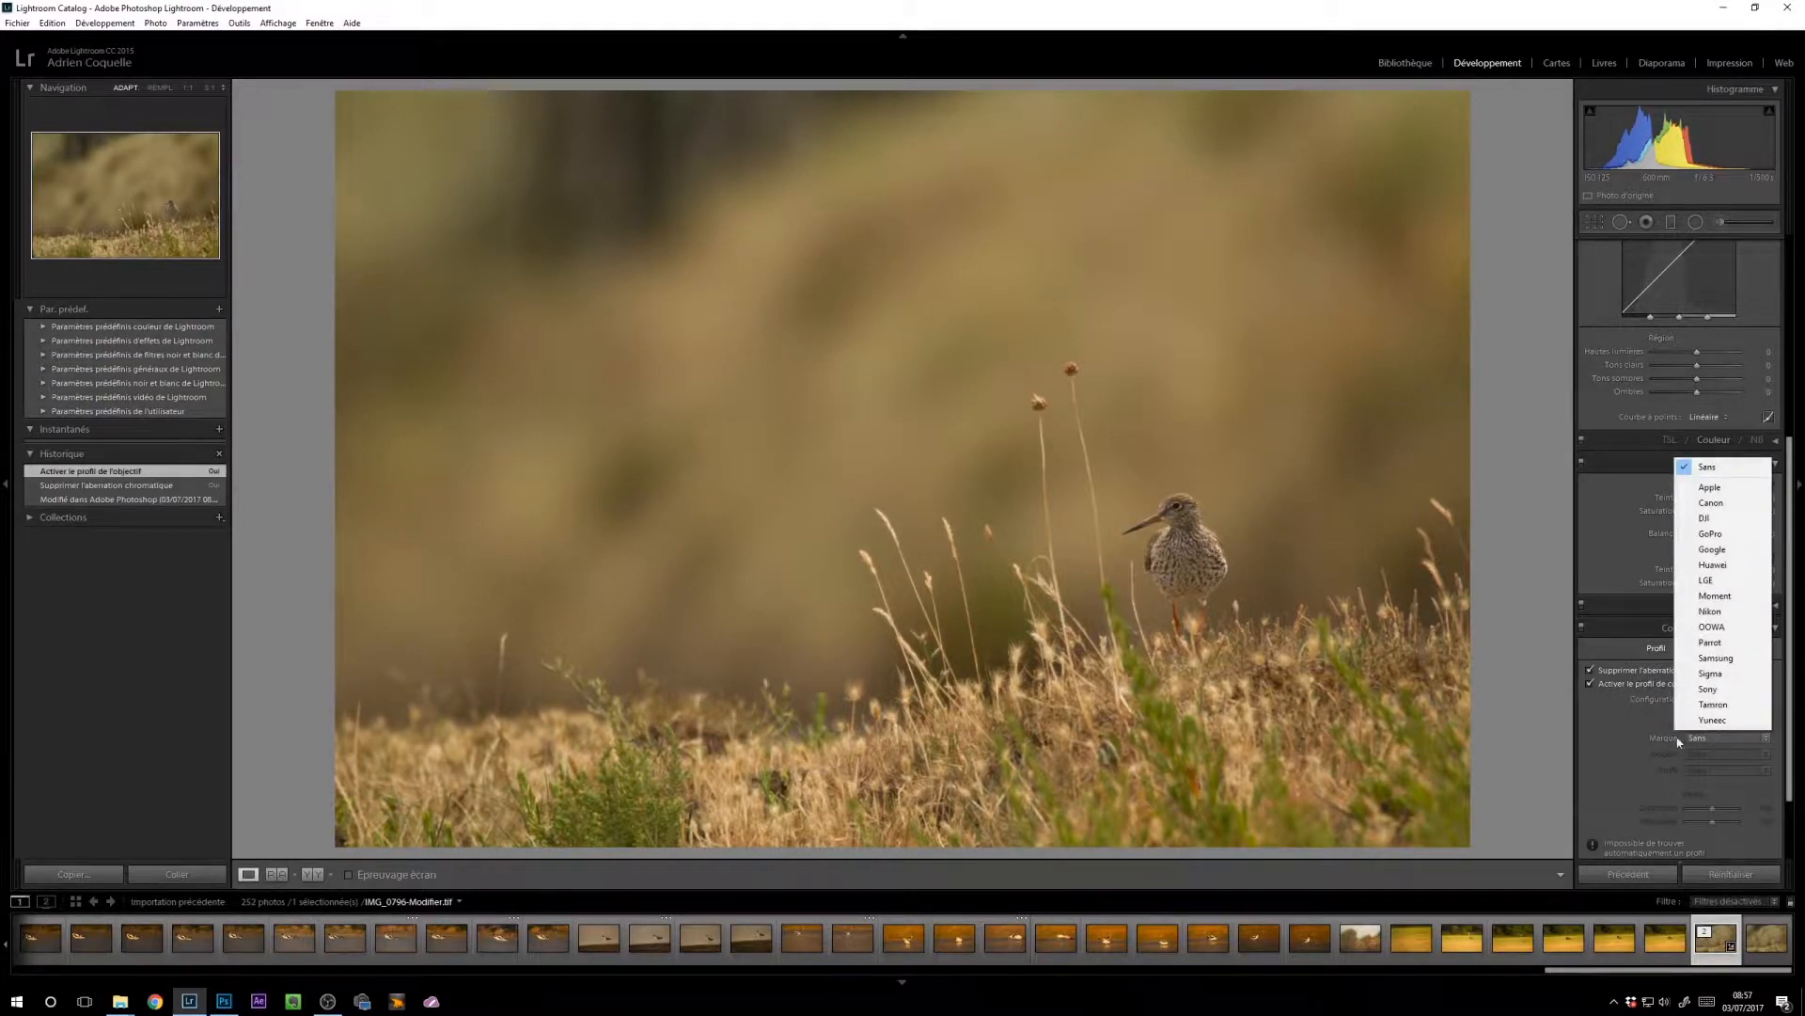
click(1711, 673)
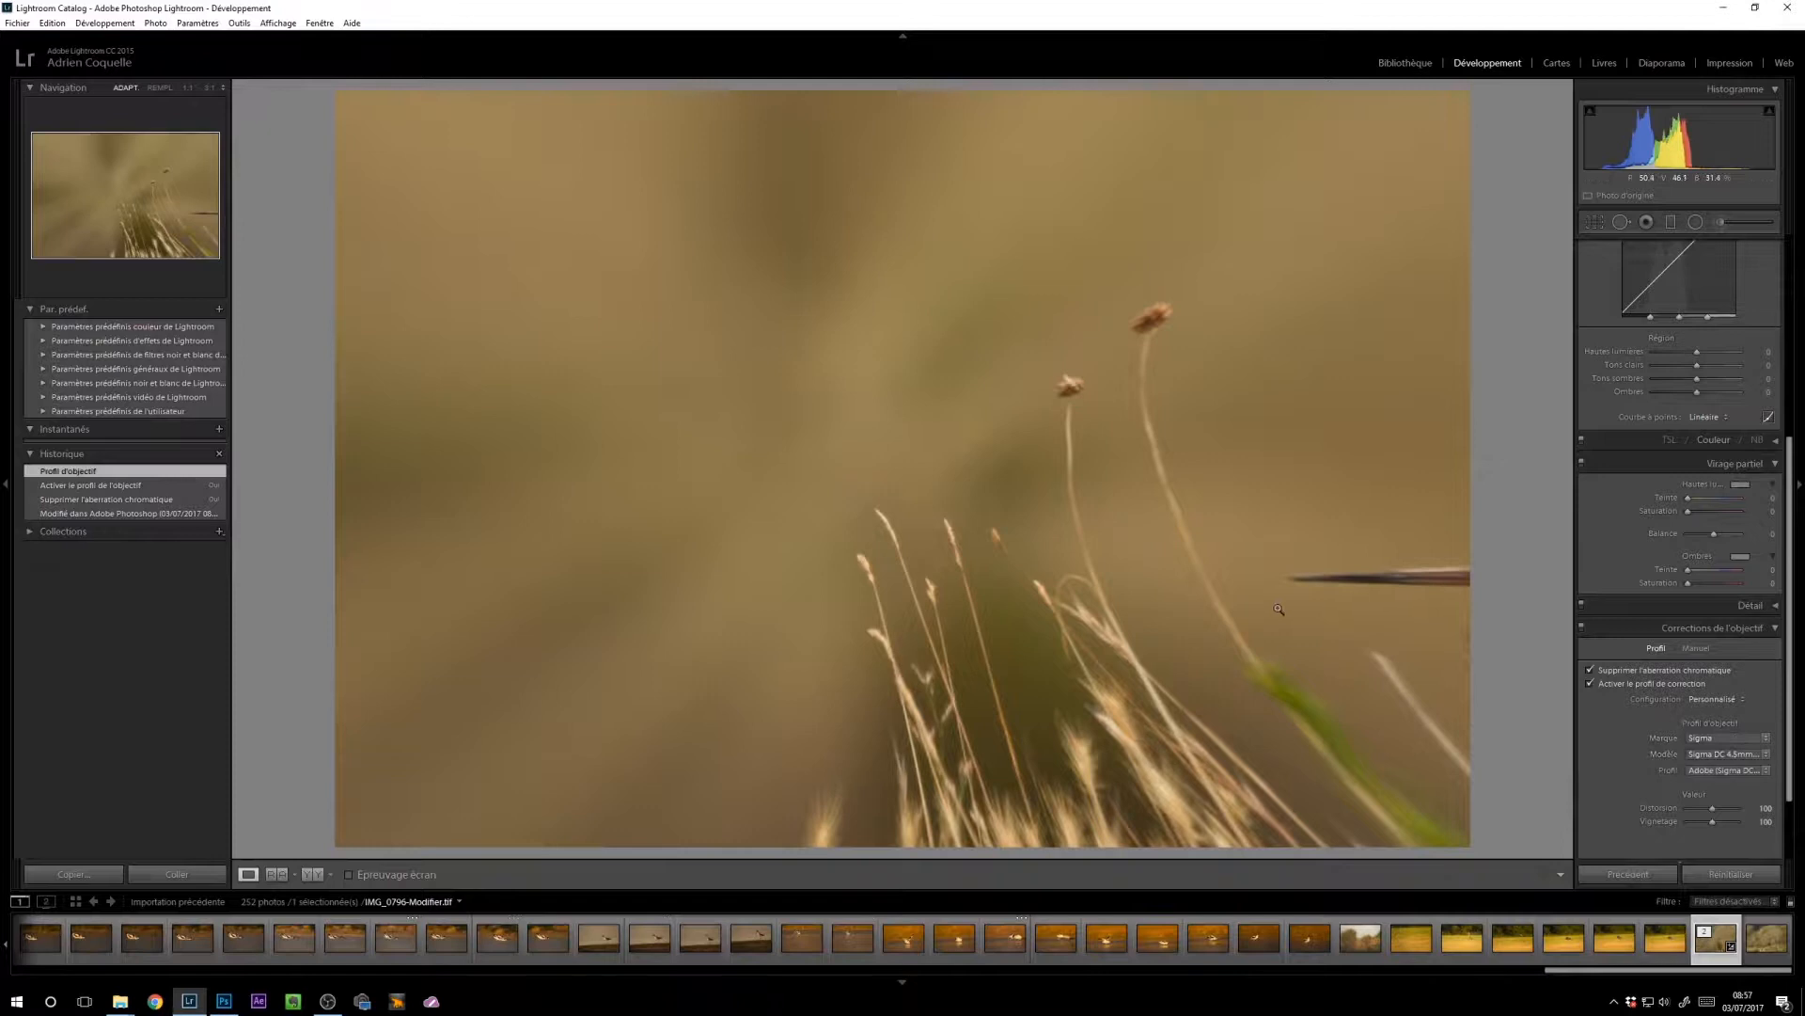
click(1724, 754)
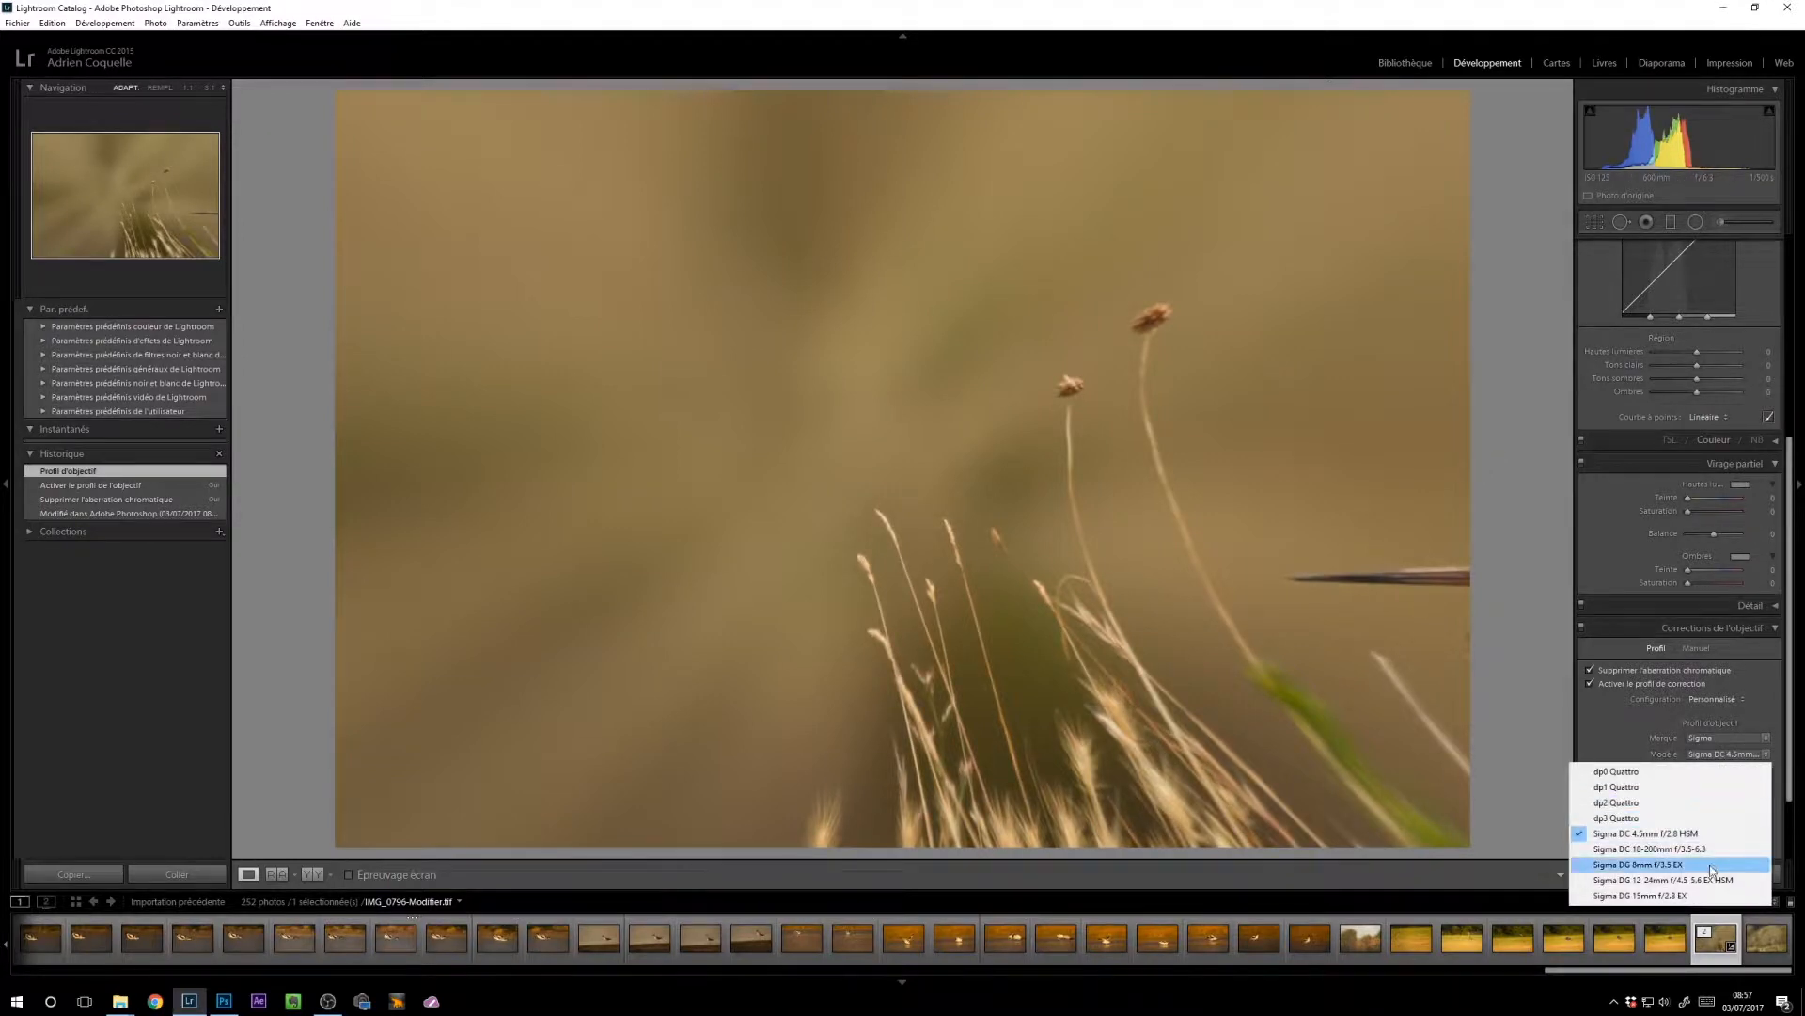
click(1668, 710)
click(1720, 757)
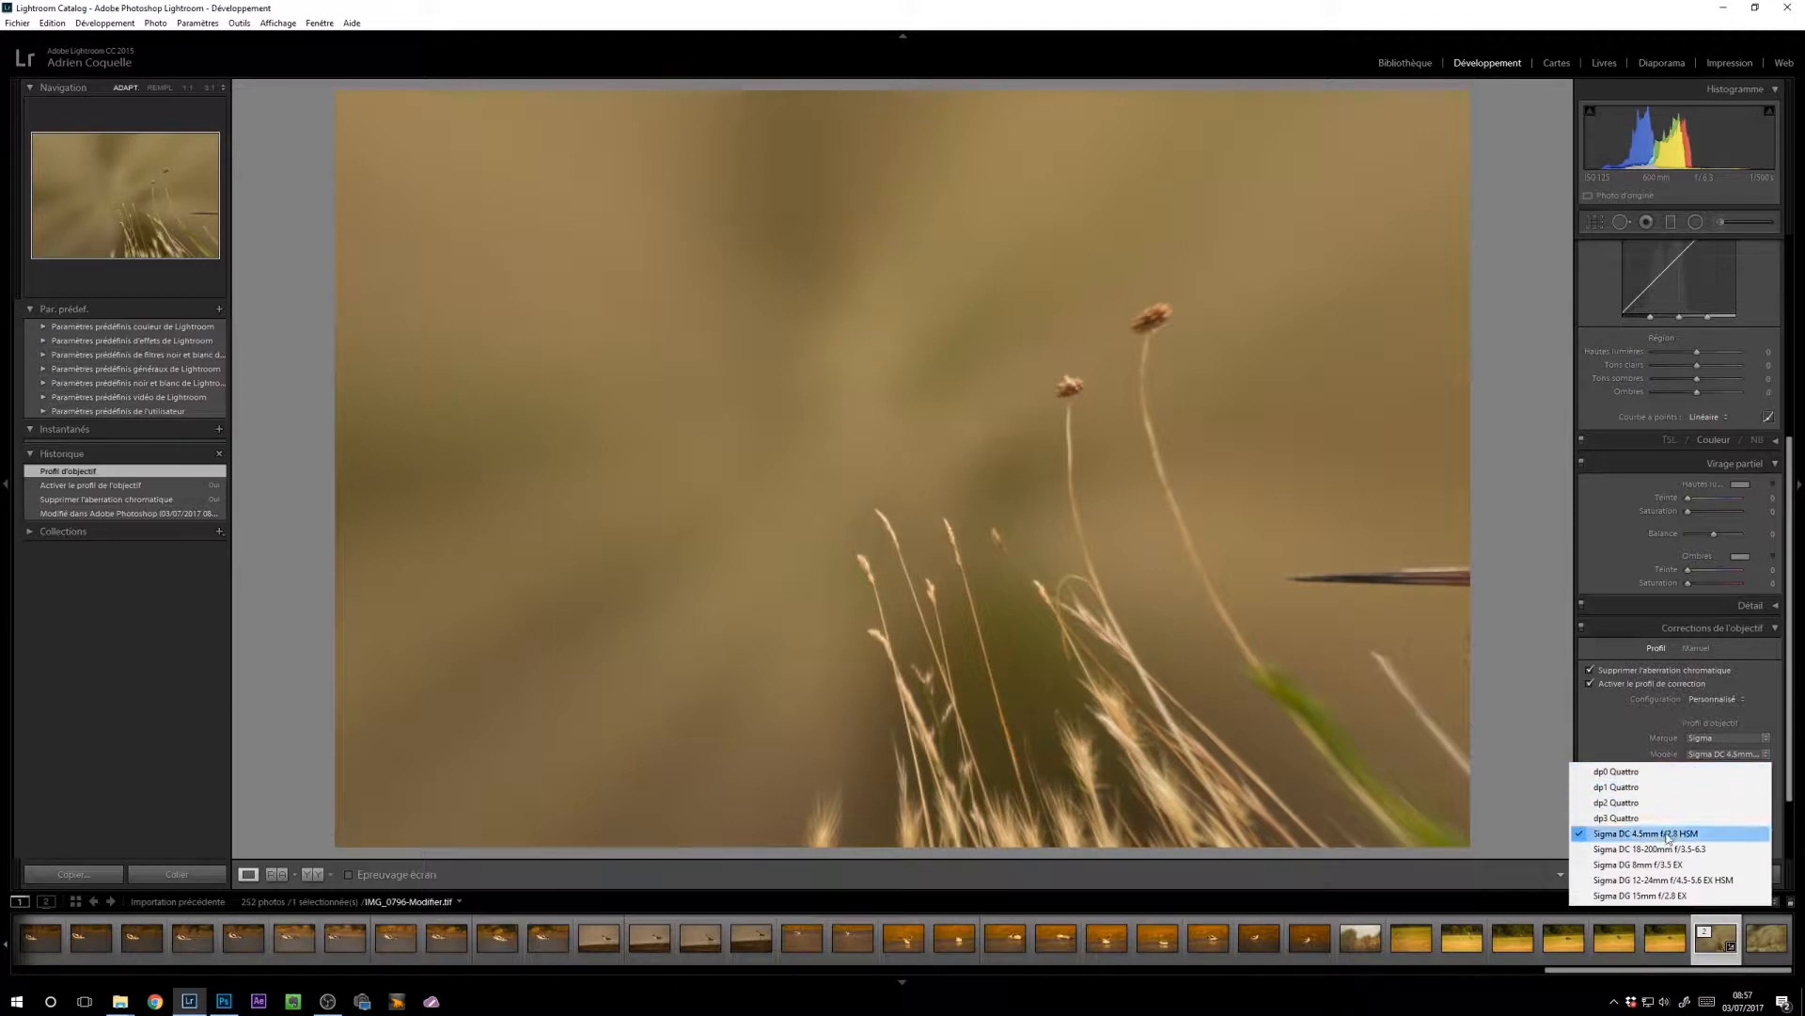
click(1644, 834)
click(1732, 773)
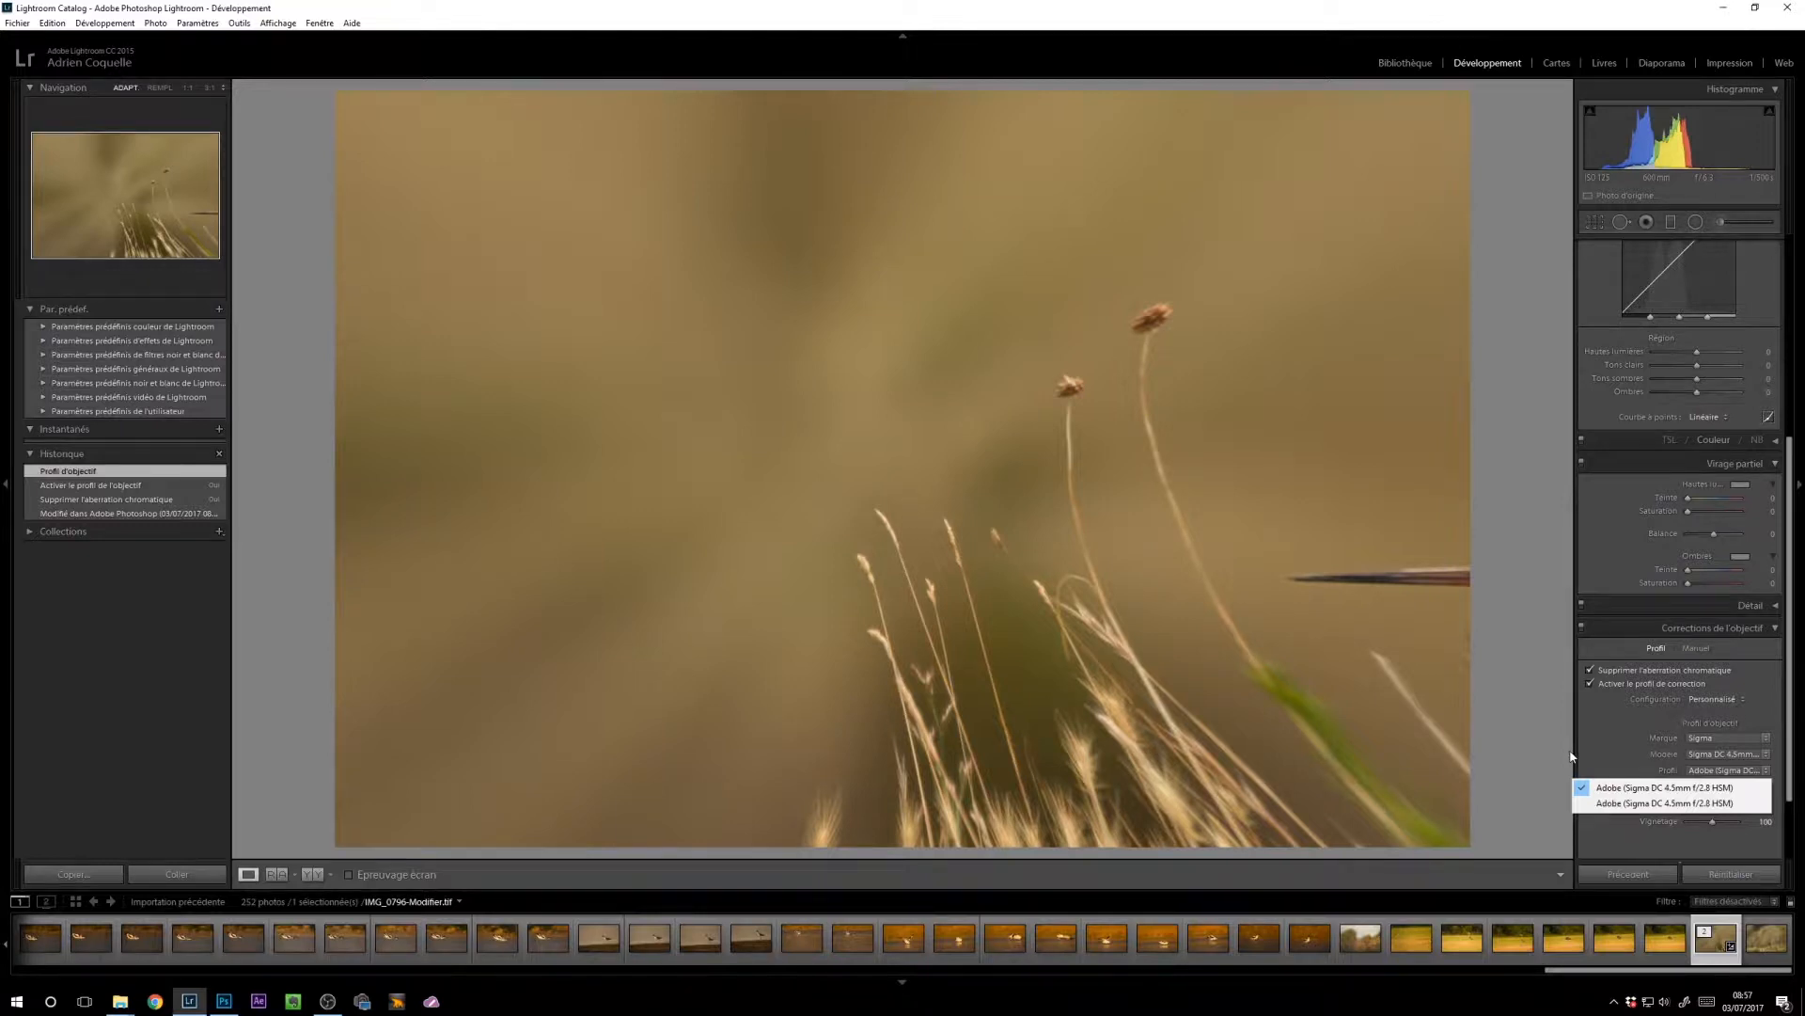
click(1637, 756)
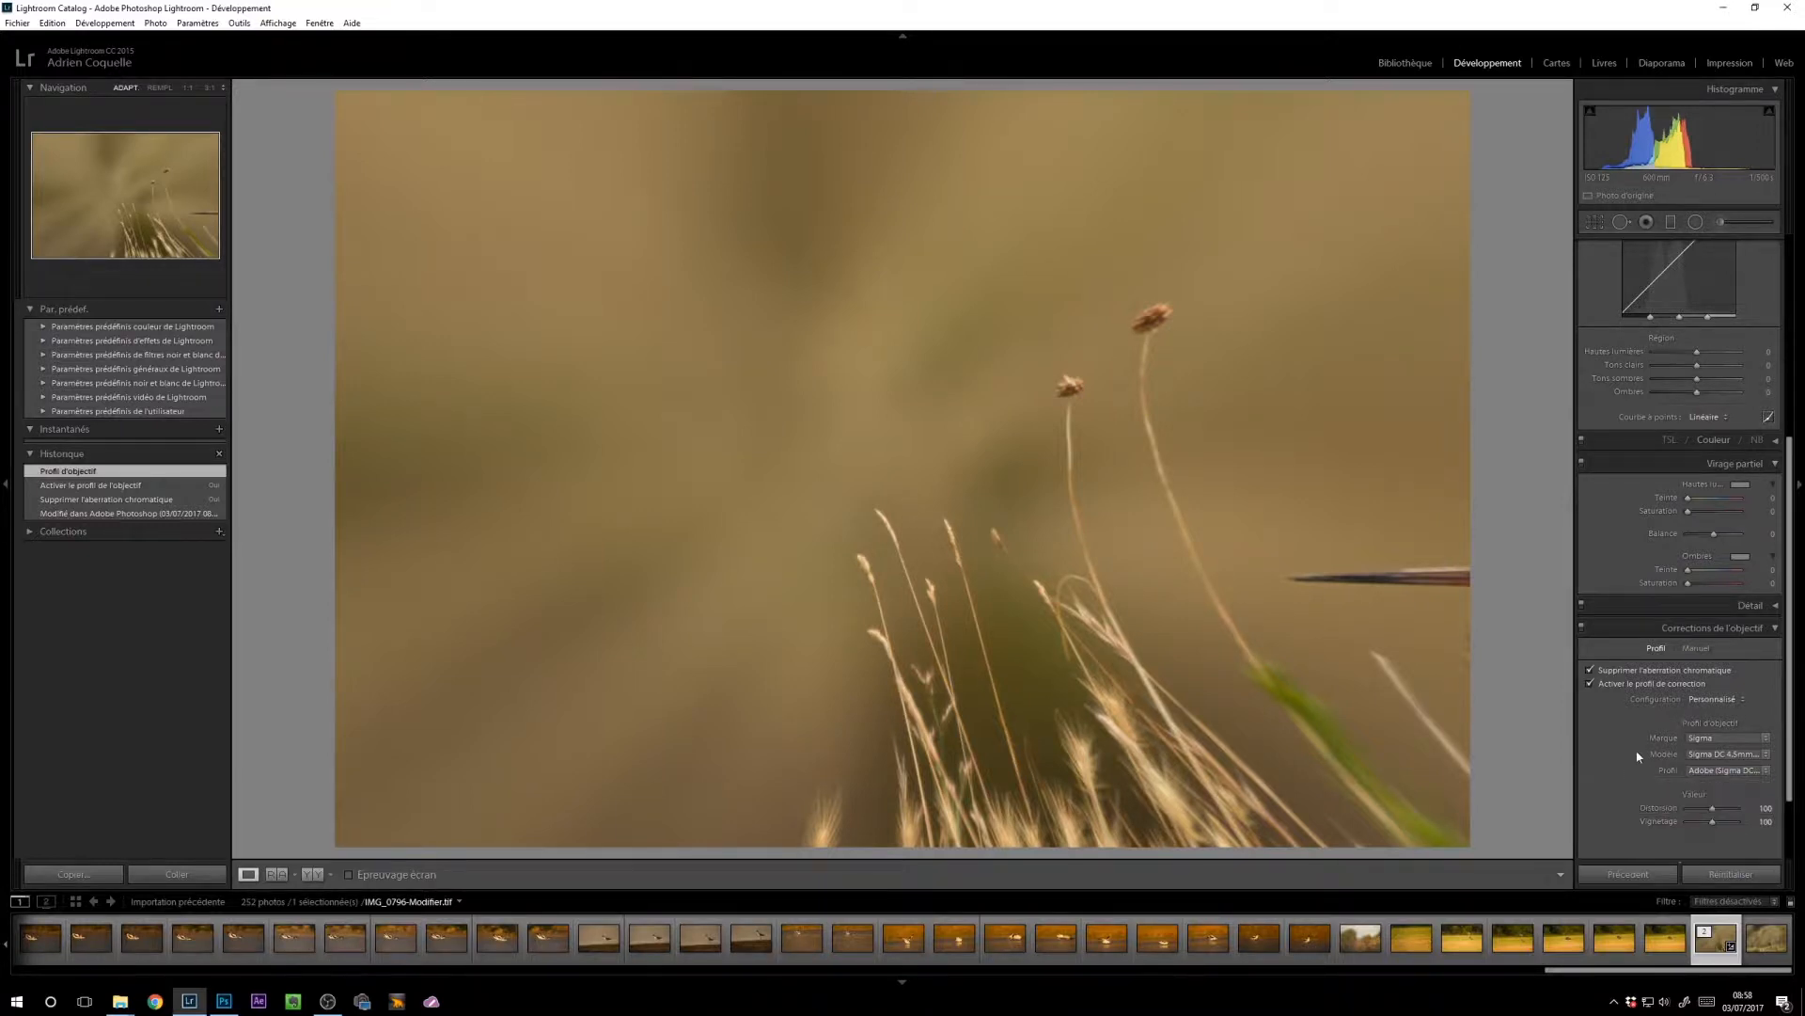
Step: Reset the lens profile configuration to Auto, and try the Sigma dp1 Quattro profile instead
click(1712, 698)
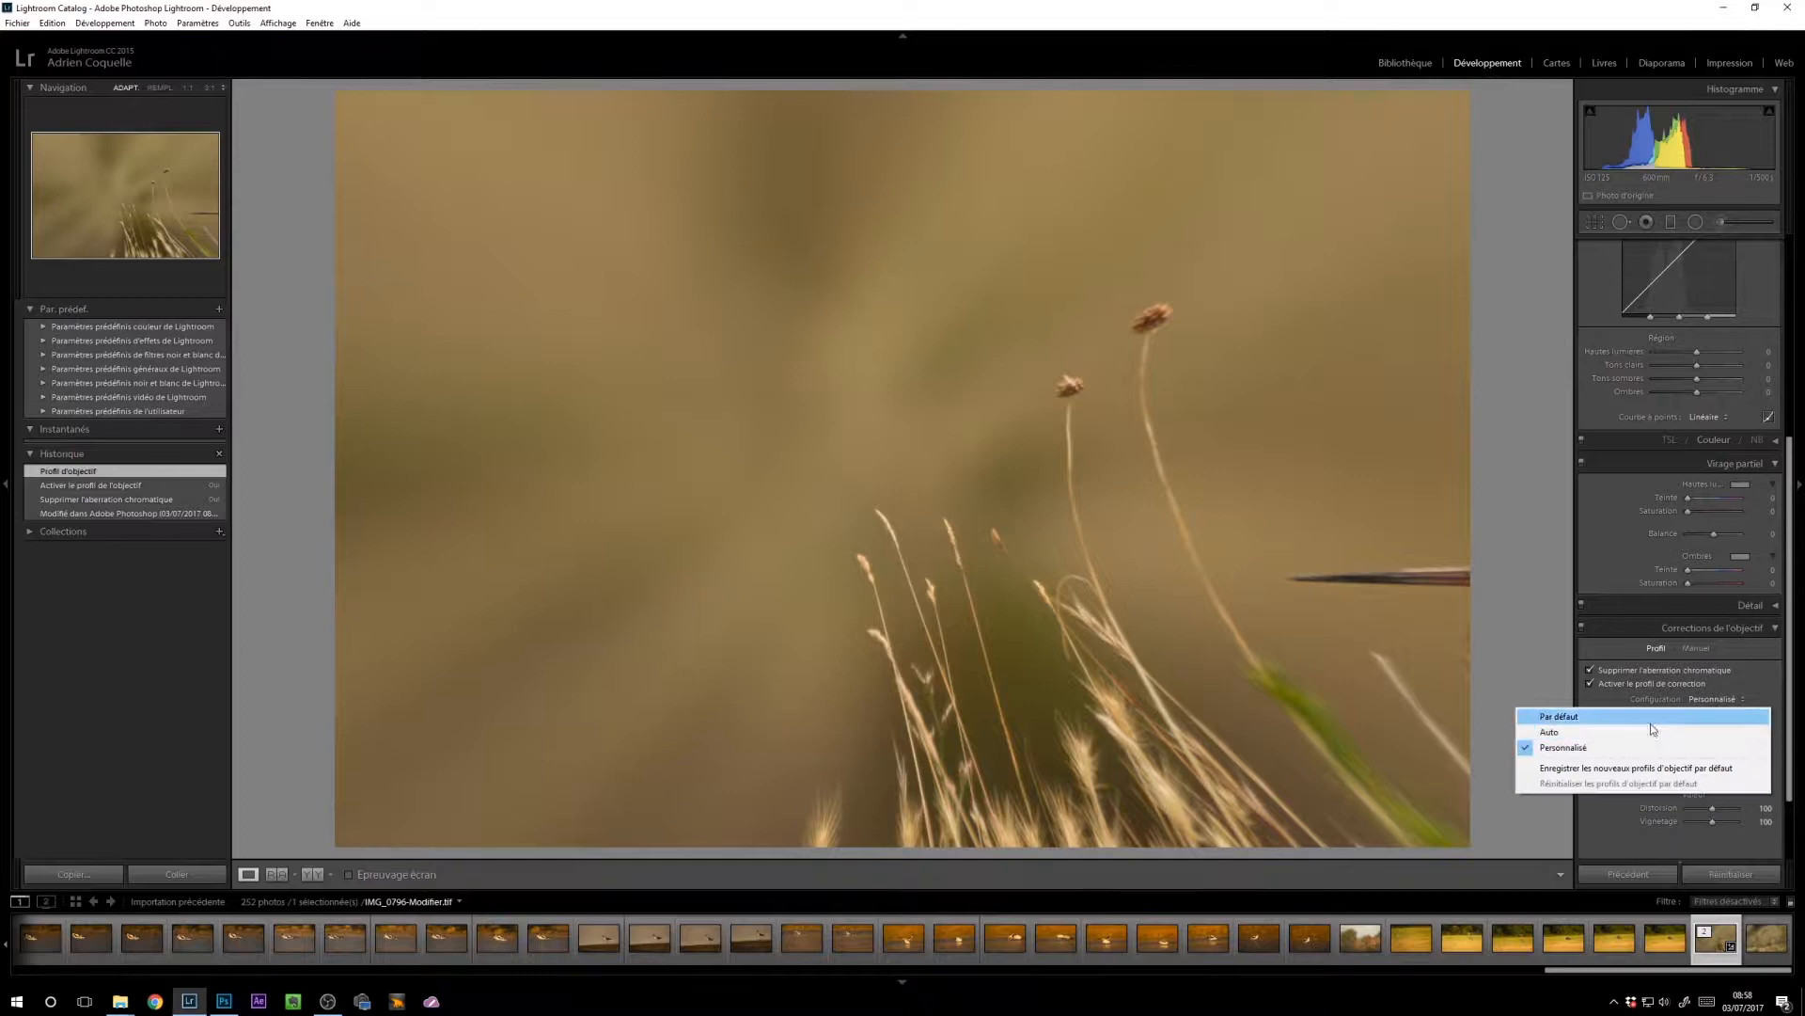
click(1650, 726)
click(1704, 737)
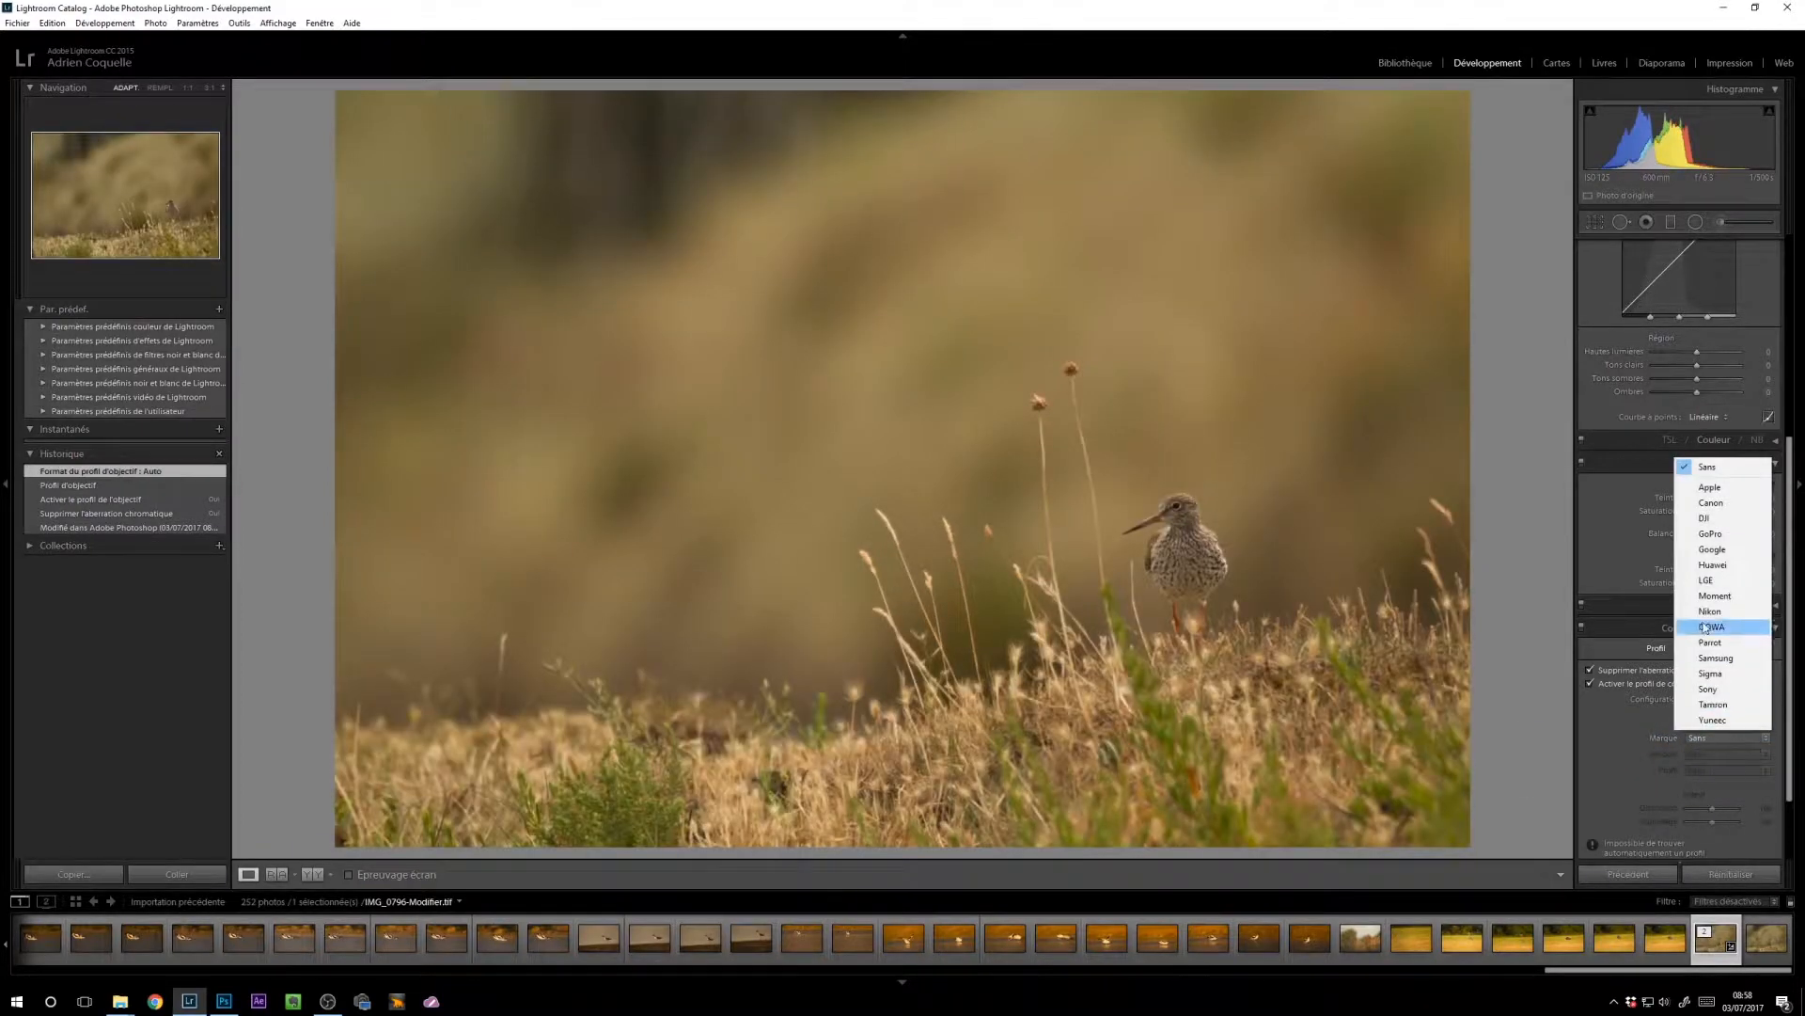
click(1710, 673)
click(1755, 739)
click(1757, 755)
click(1708, 786)
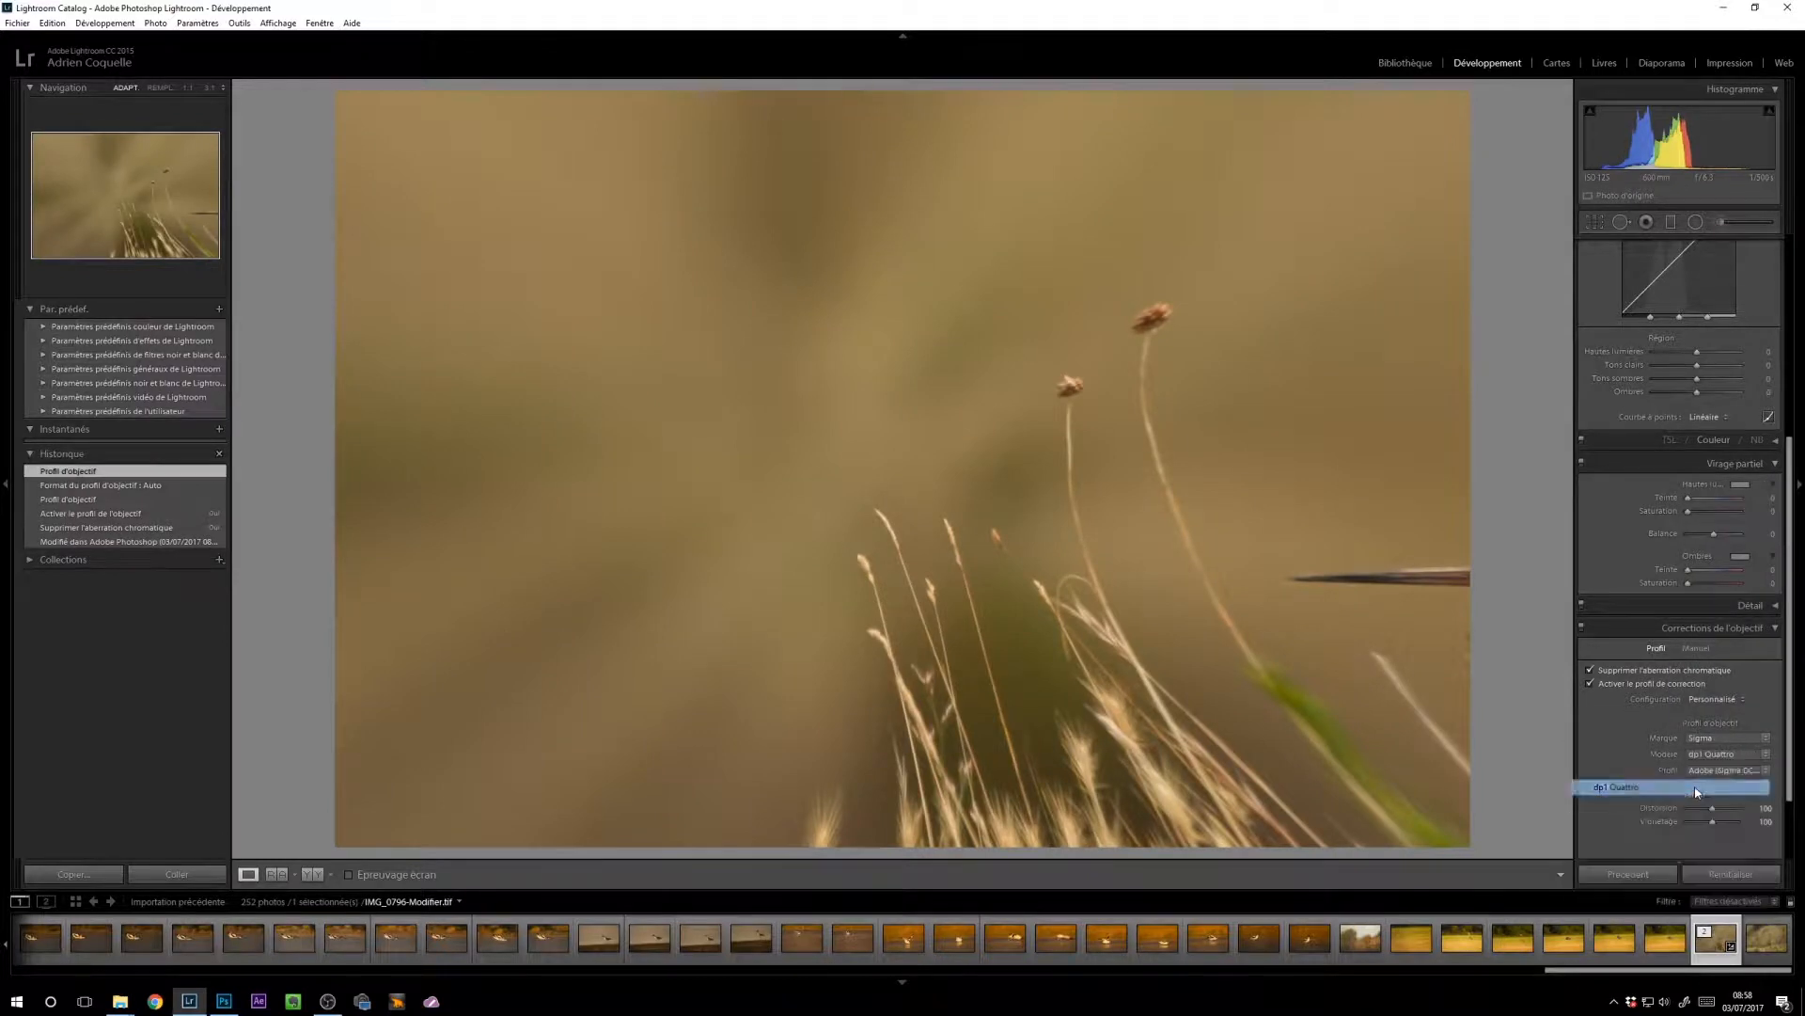
click(1710, 773)
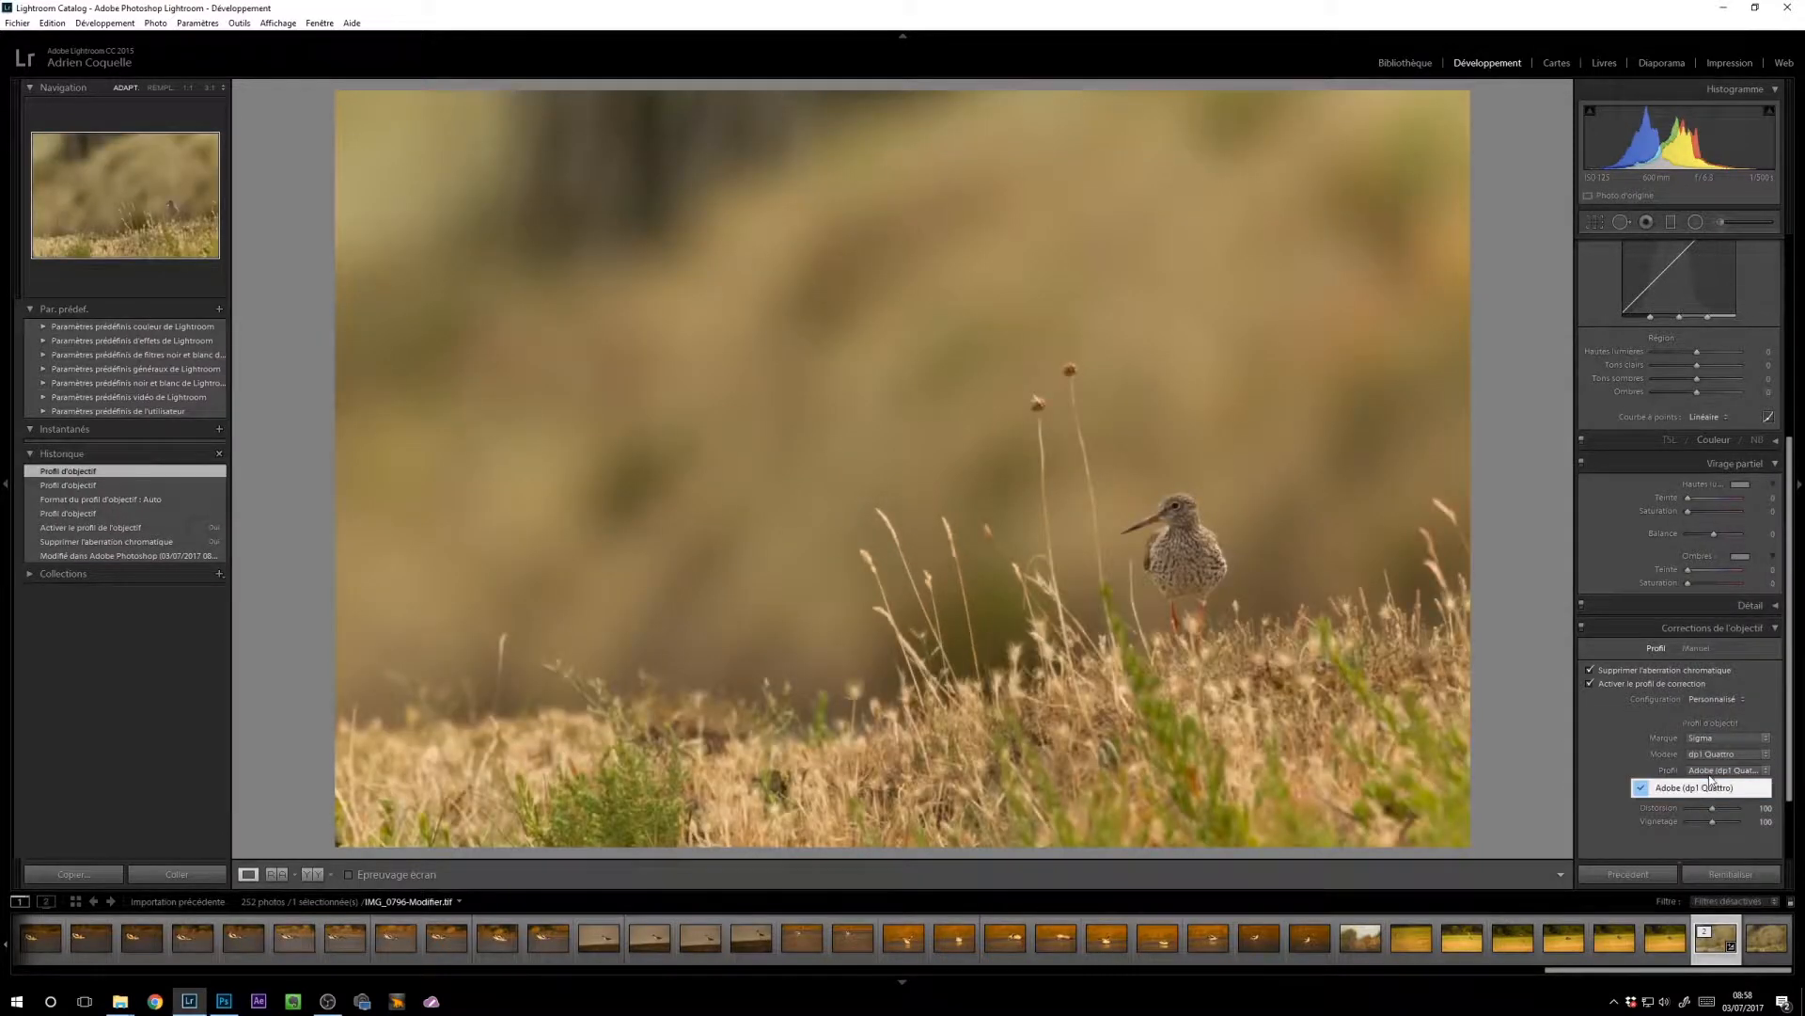
click(1658, 757)
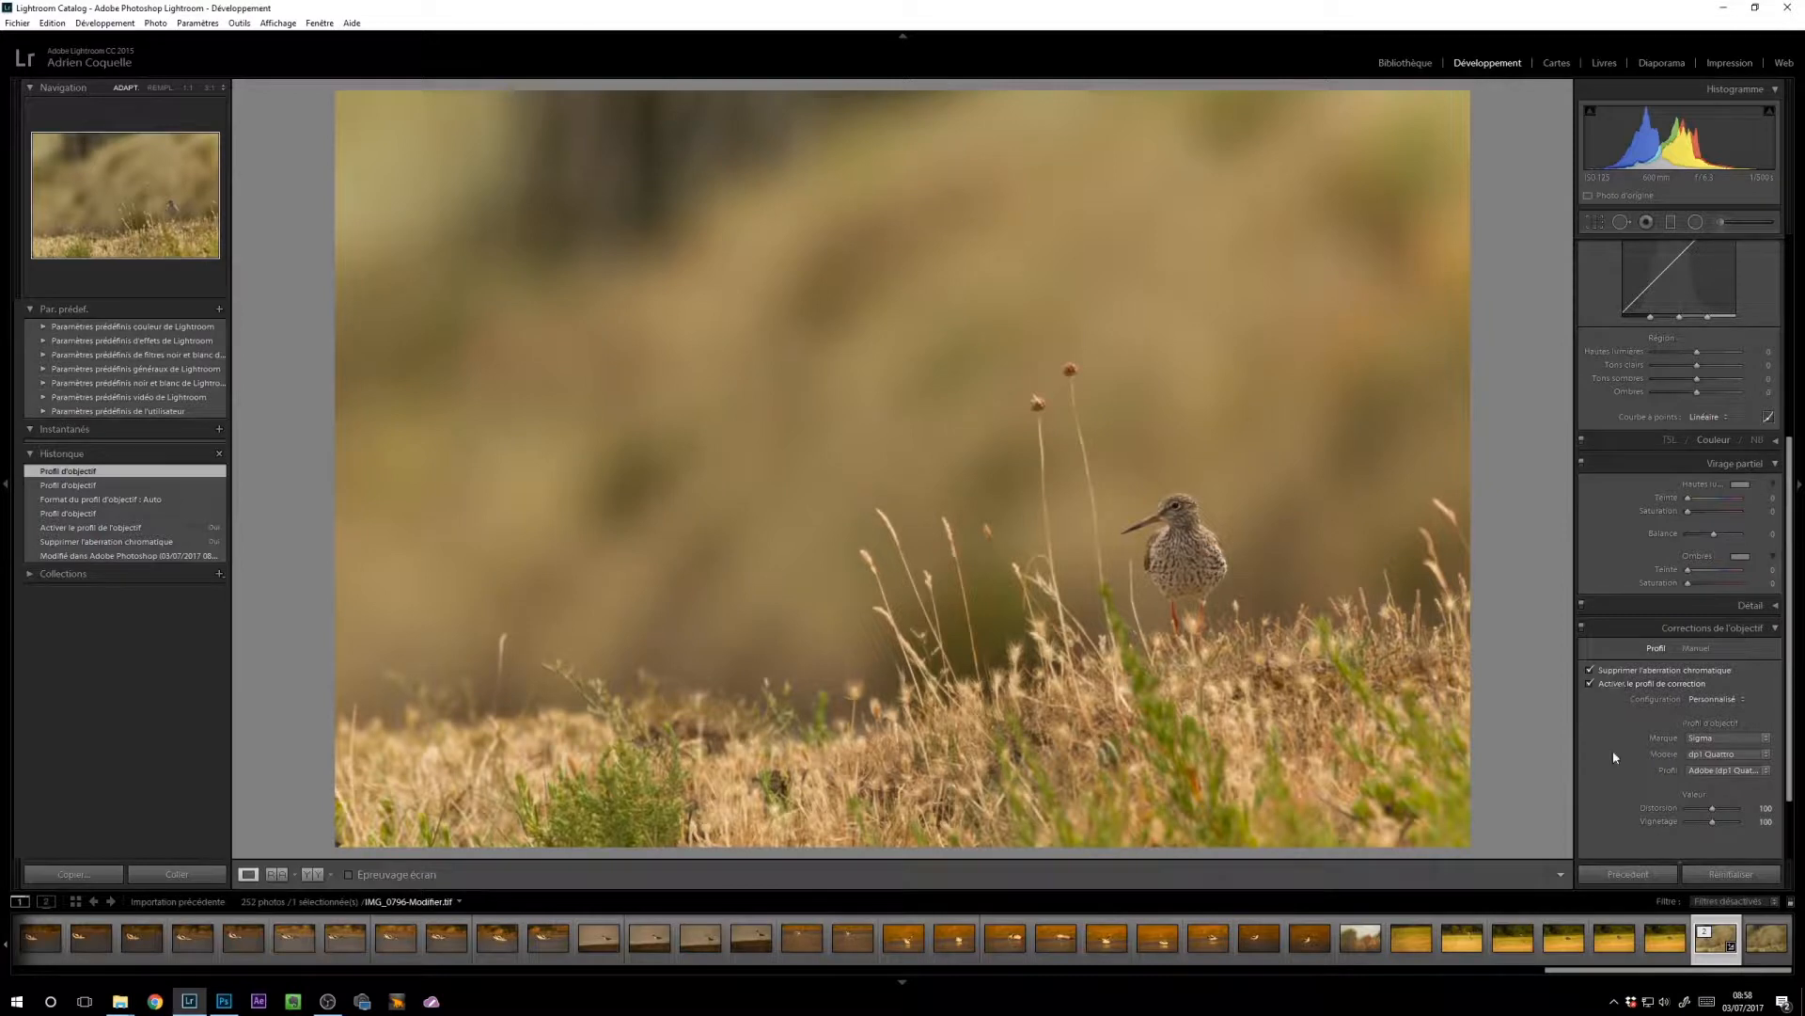
Step: Compare the photo with the lens profile correction off and on, and leave the profile correction disabled
click(1609, 687)
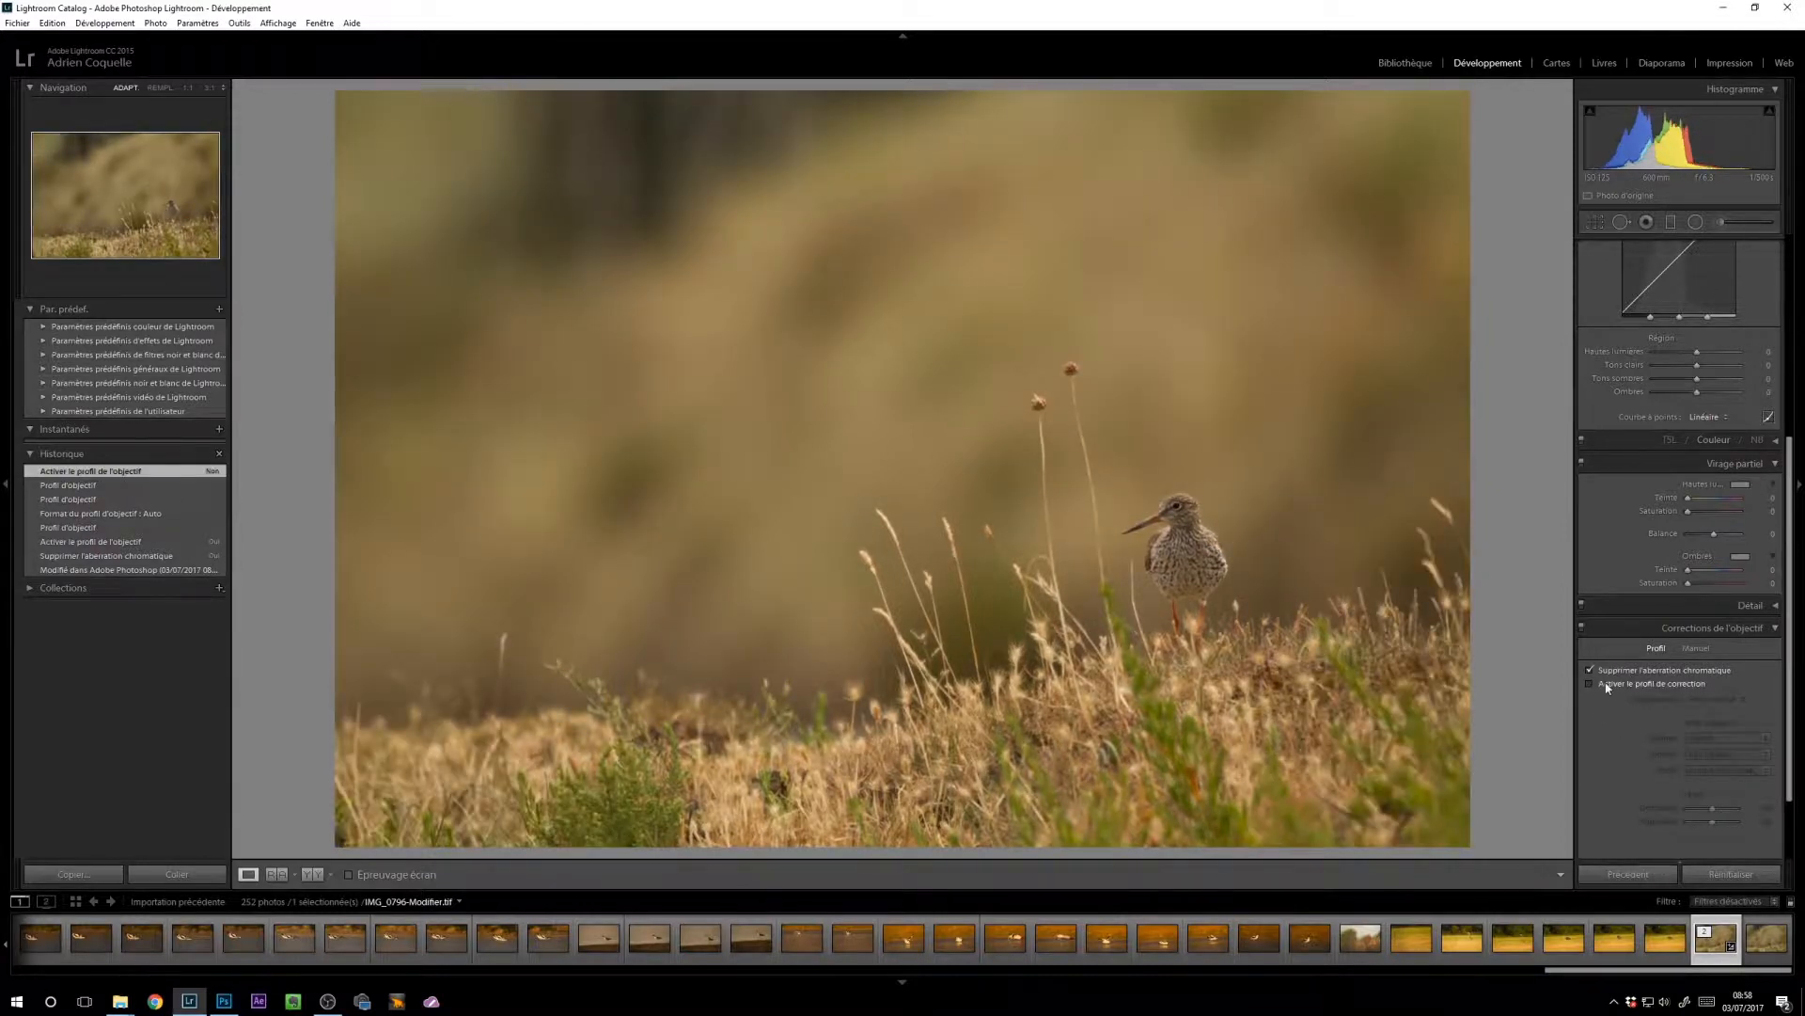
click(1609, 687)
click(1609, 687)
click(1609, 688)
click(1609, 687)
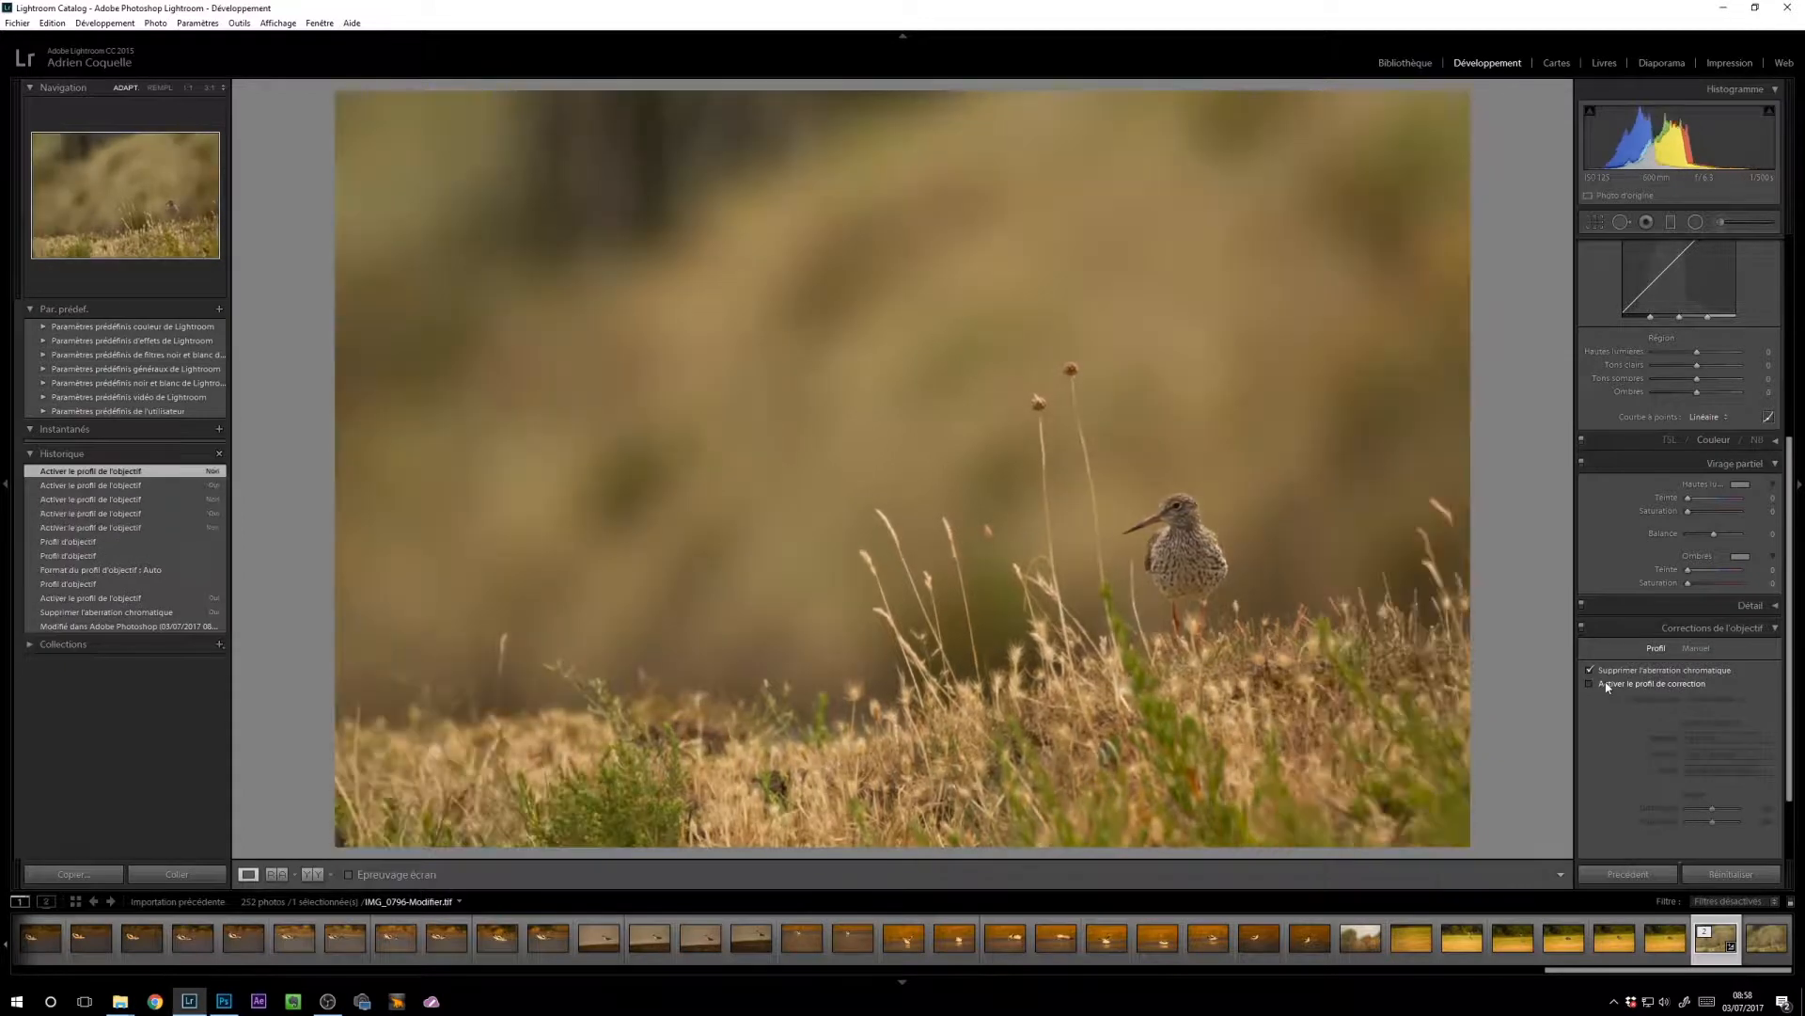
click(1607, 687)
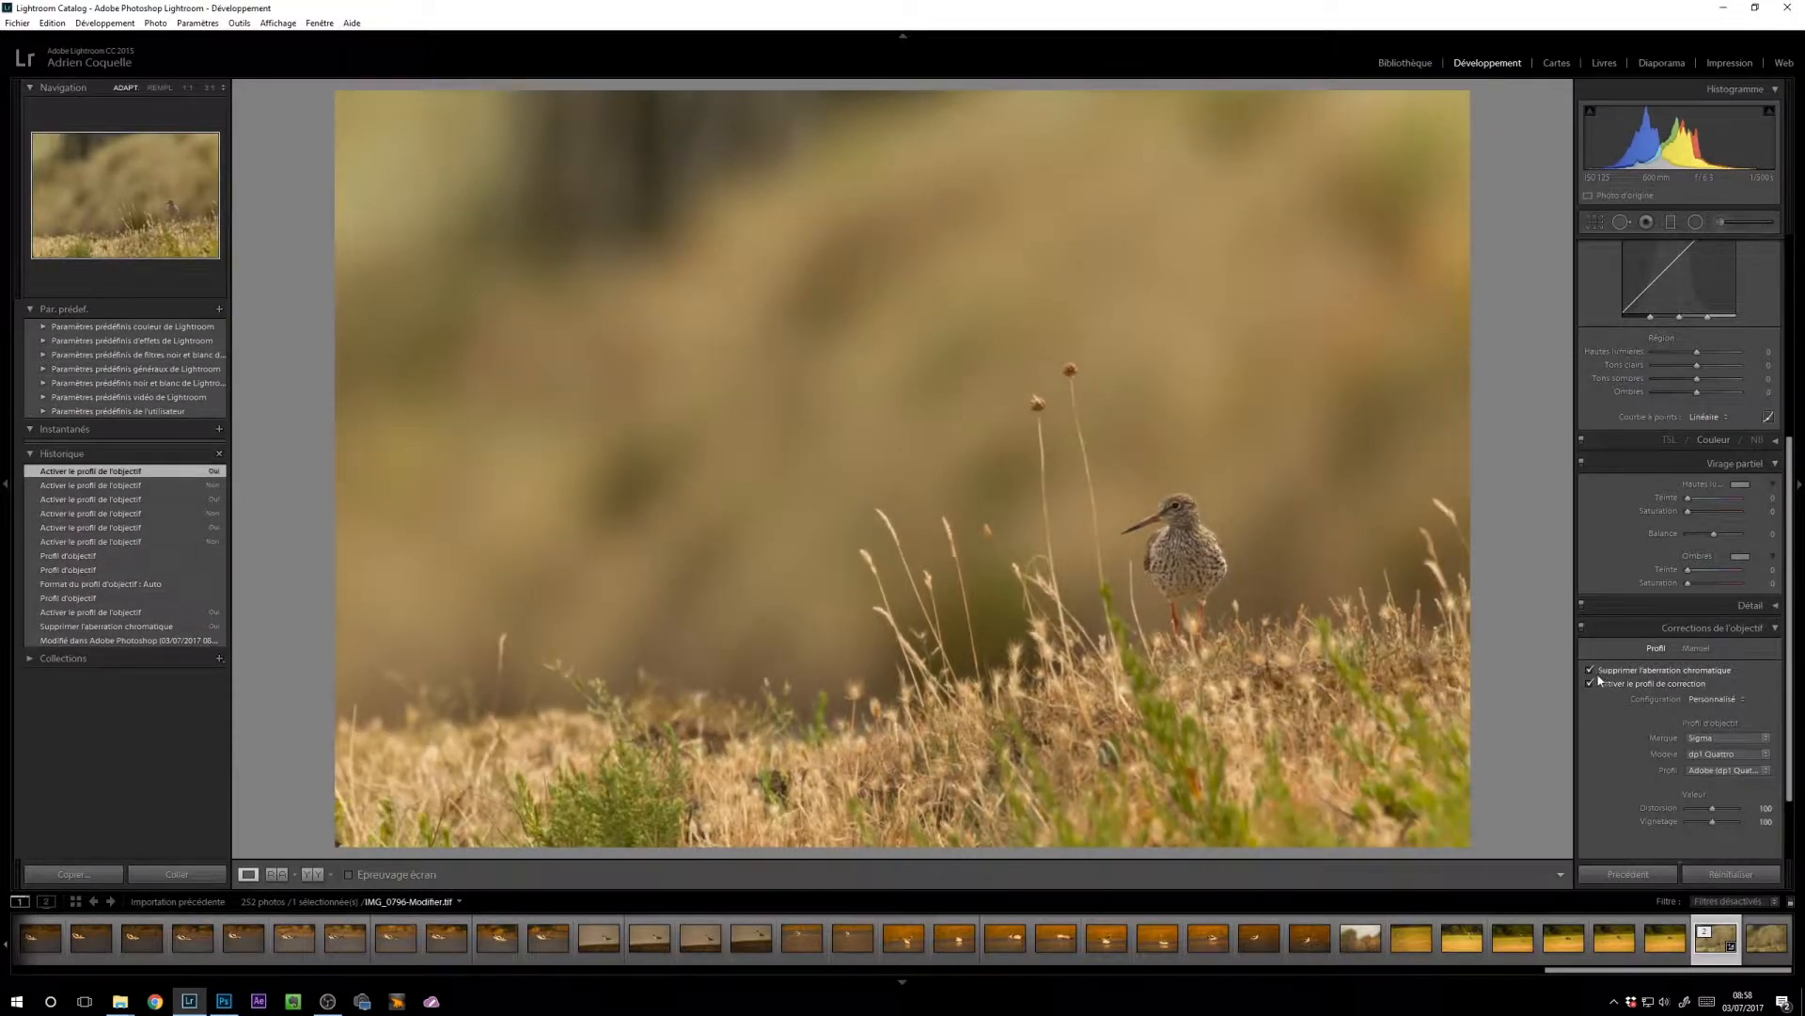
click(1601, 688)
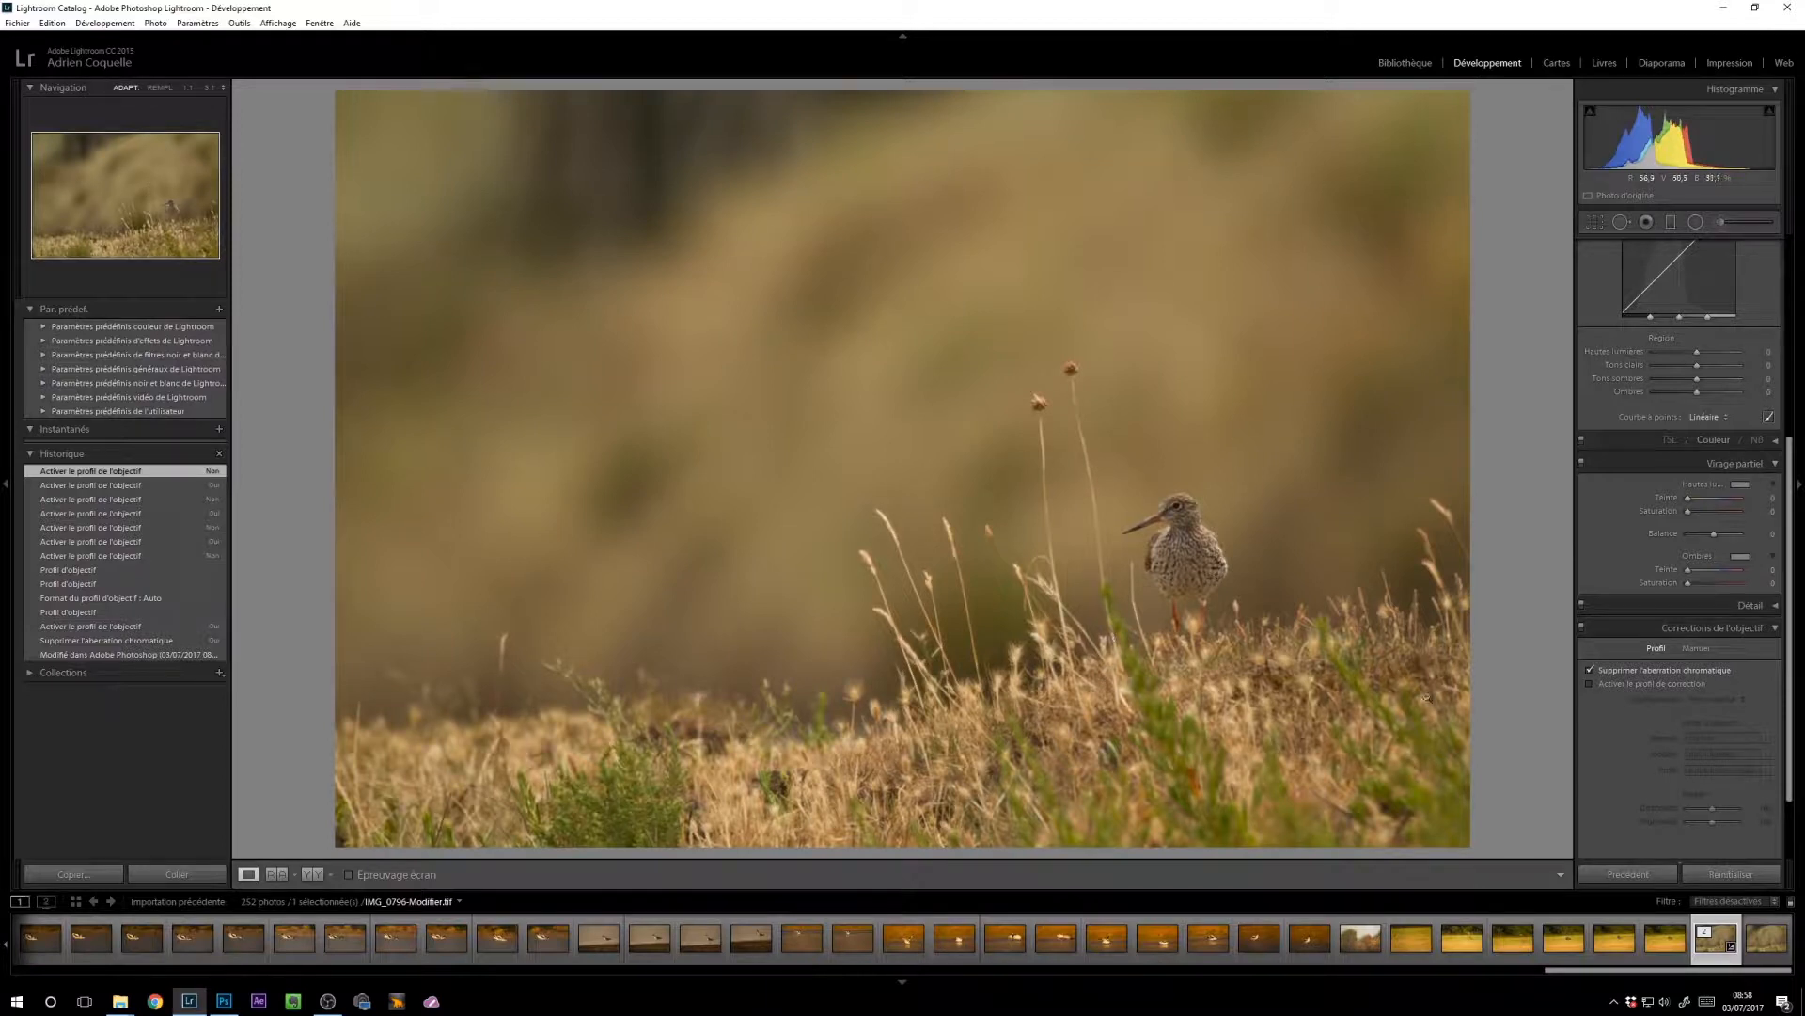
Step: Collapse the lens correction and split toning settings, and set the luminance noise reduction to 10
scroll(1606, 760, down, 2)
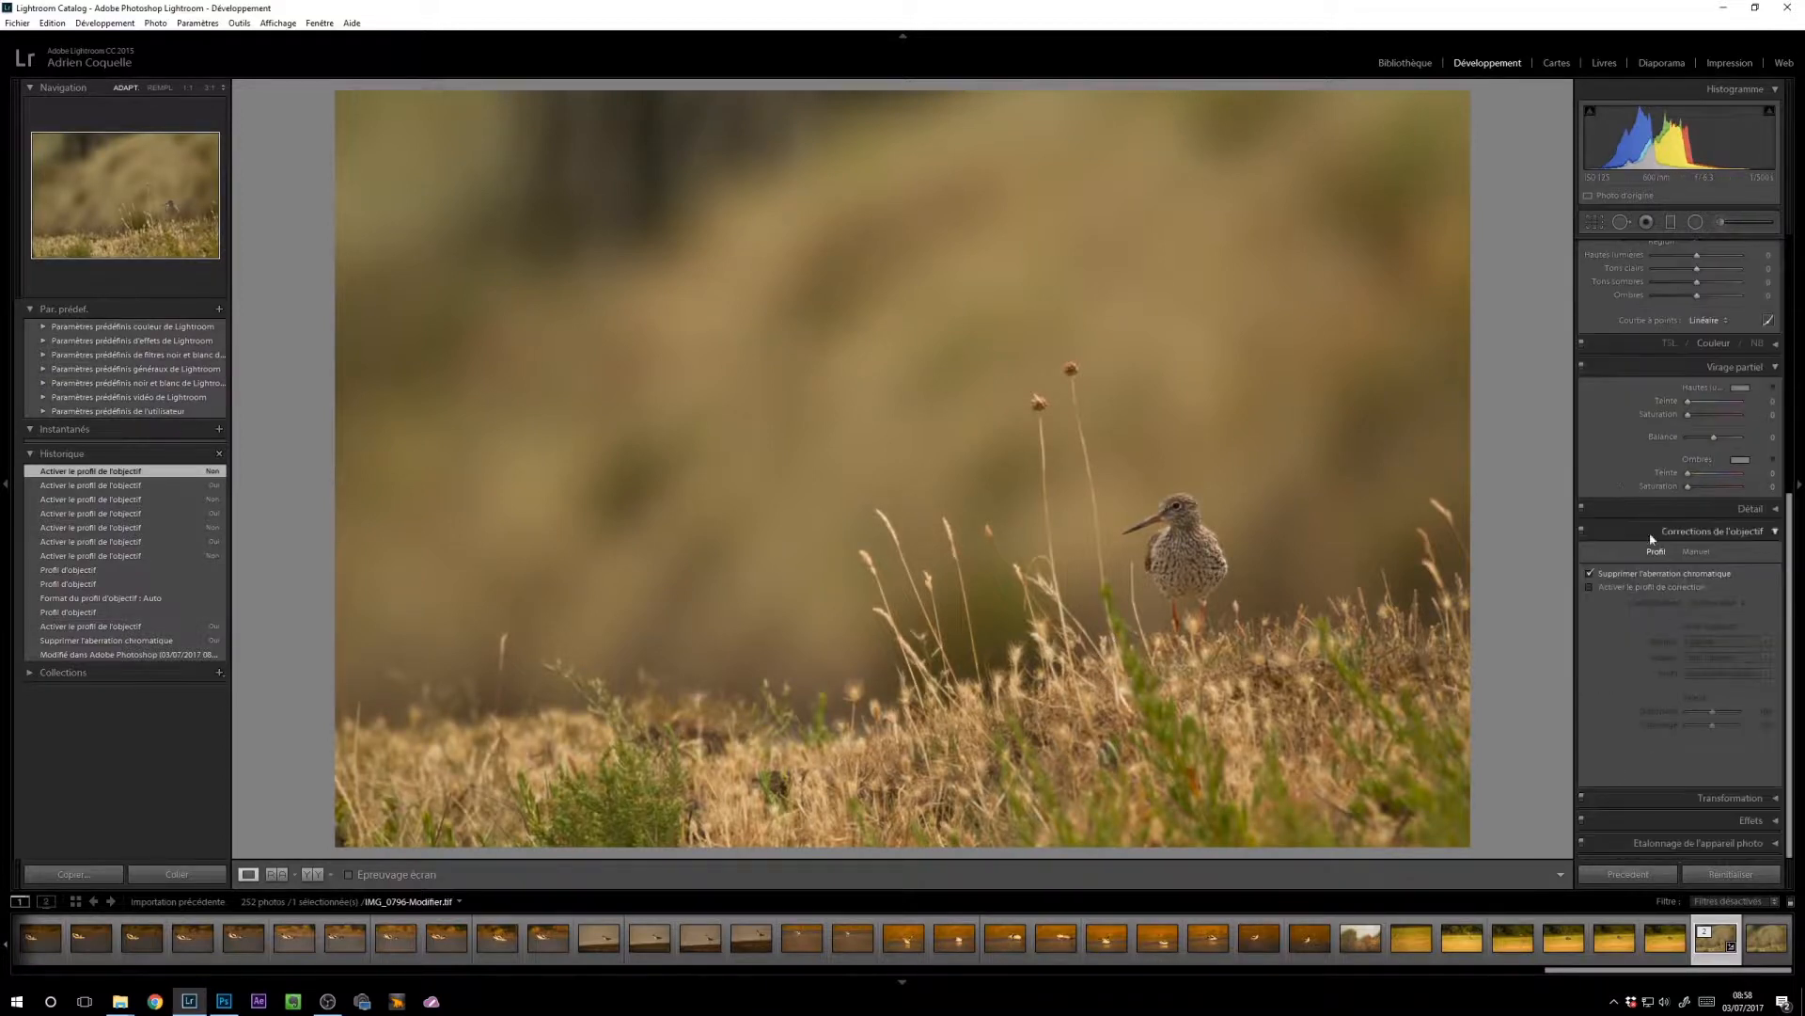
click(1772, 531)
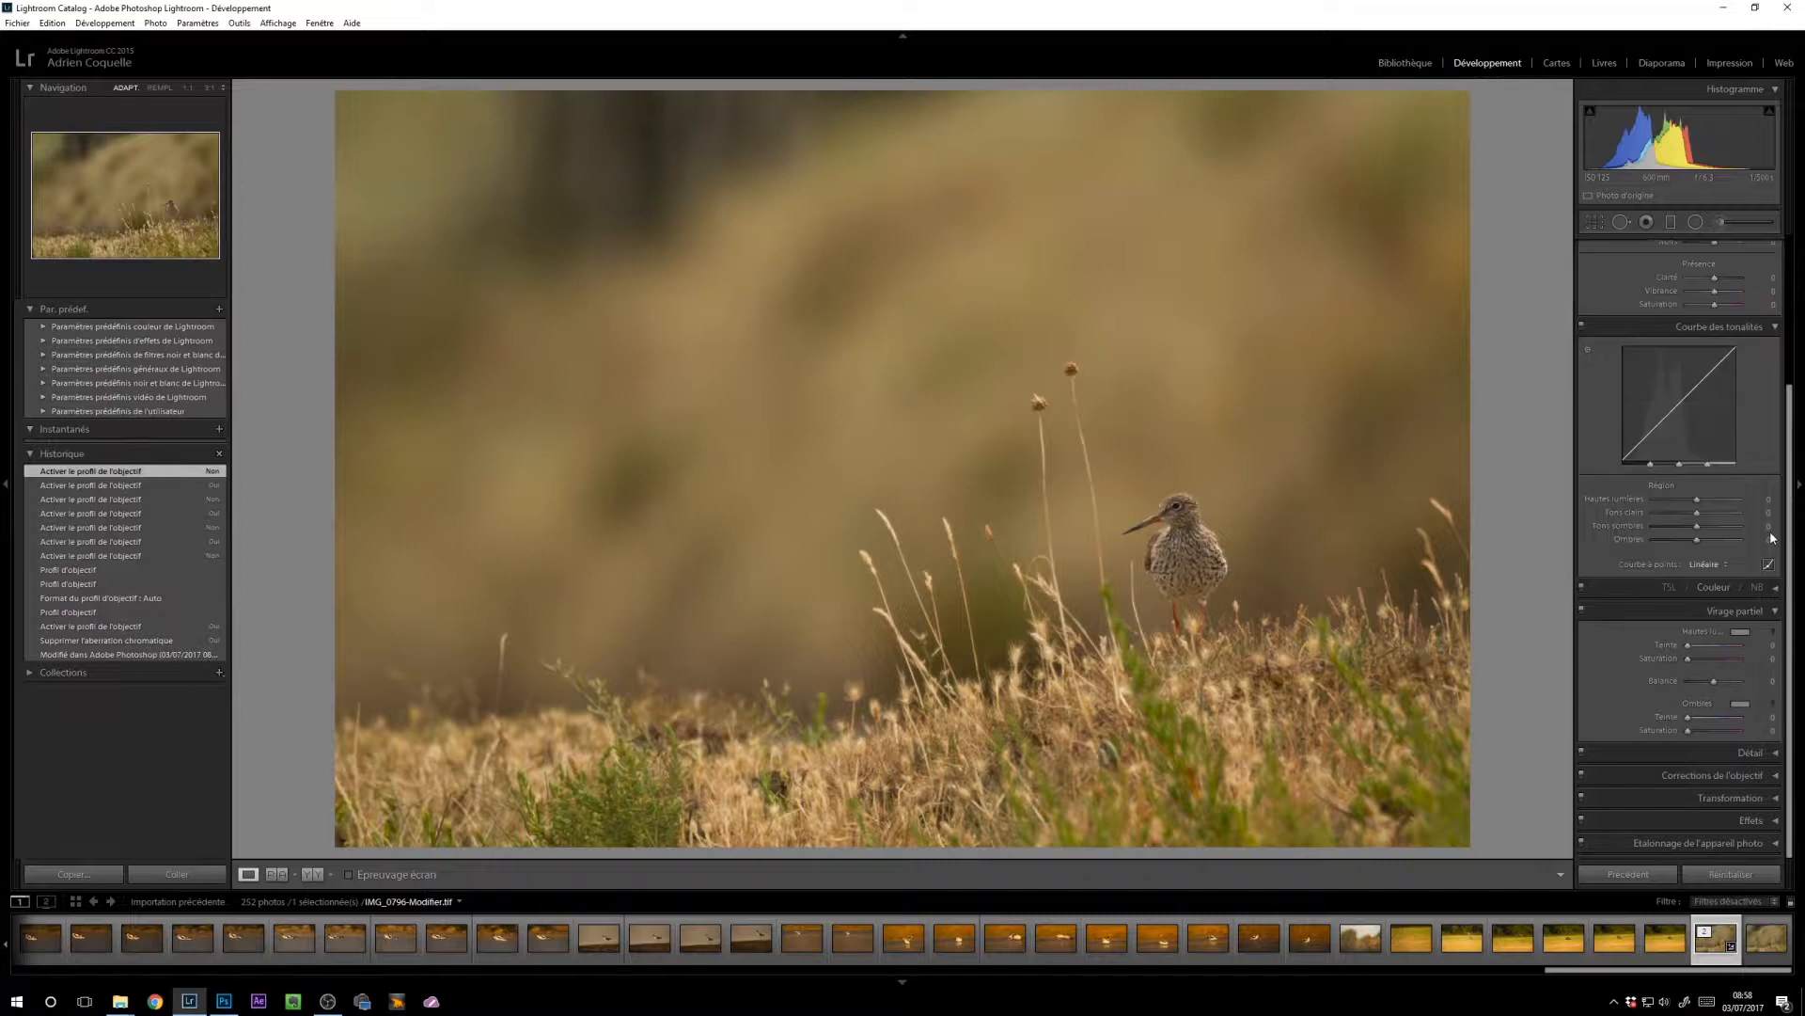
click(1775, 612)
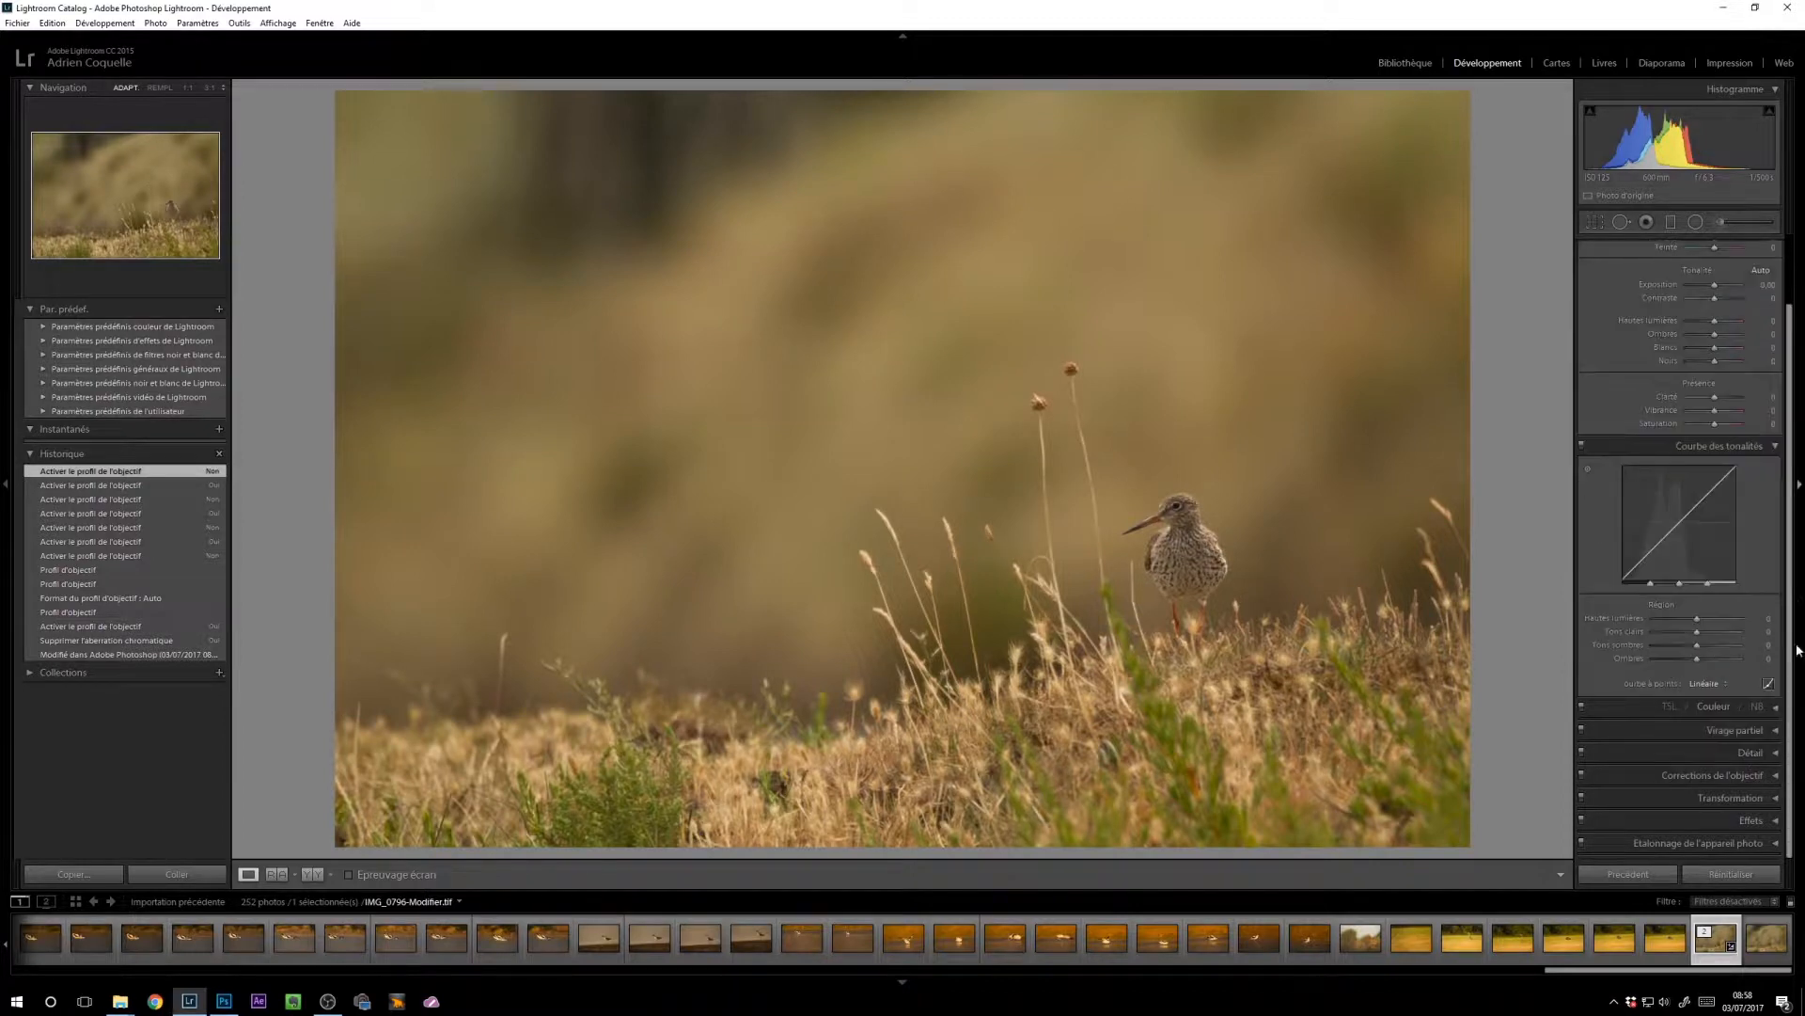
click(1764, 752)
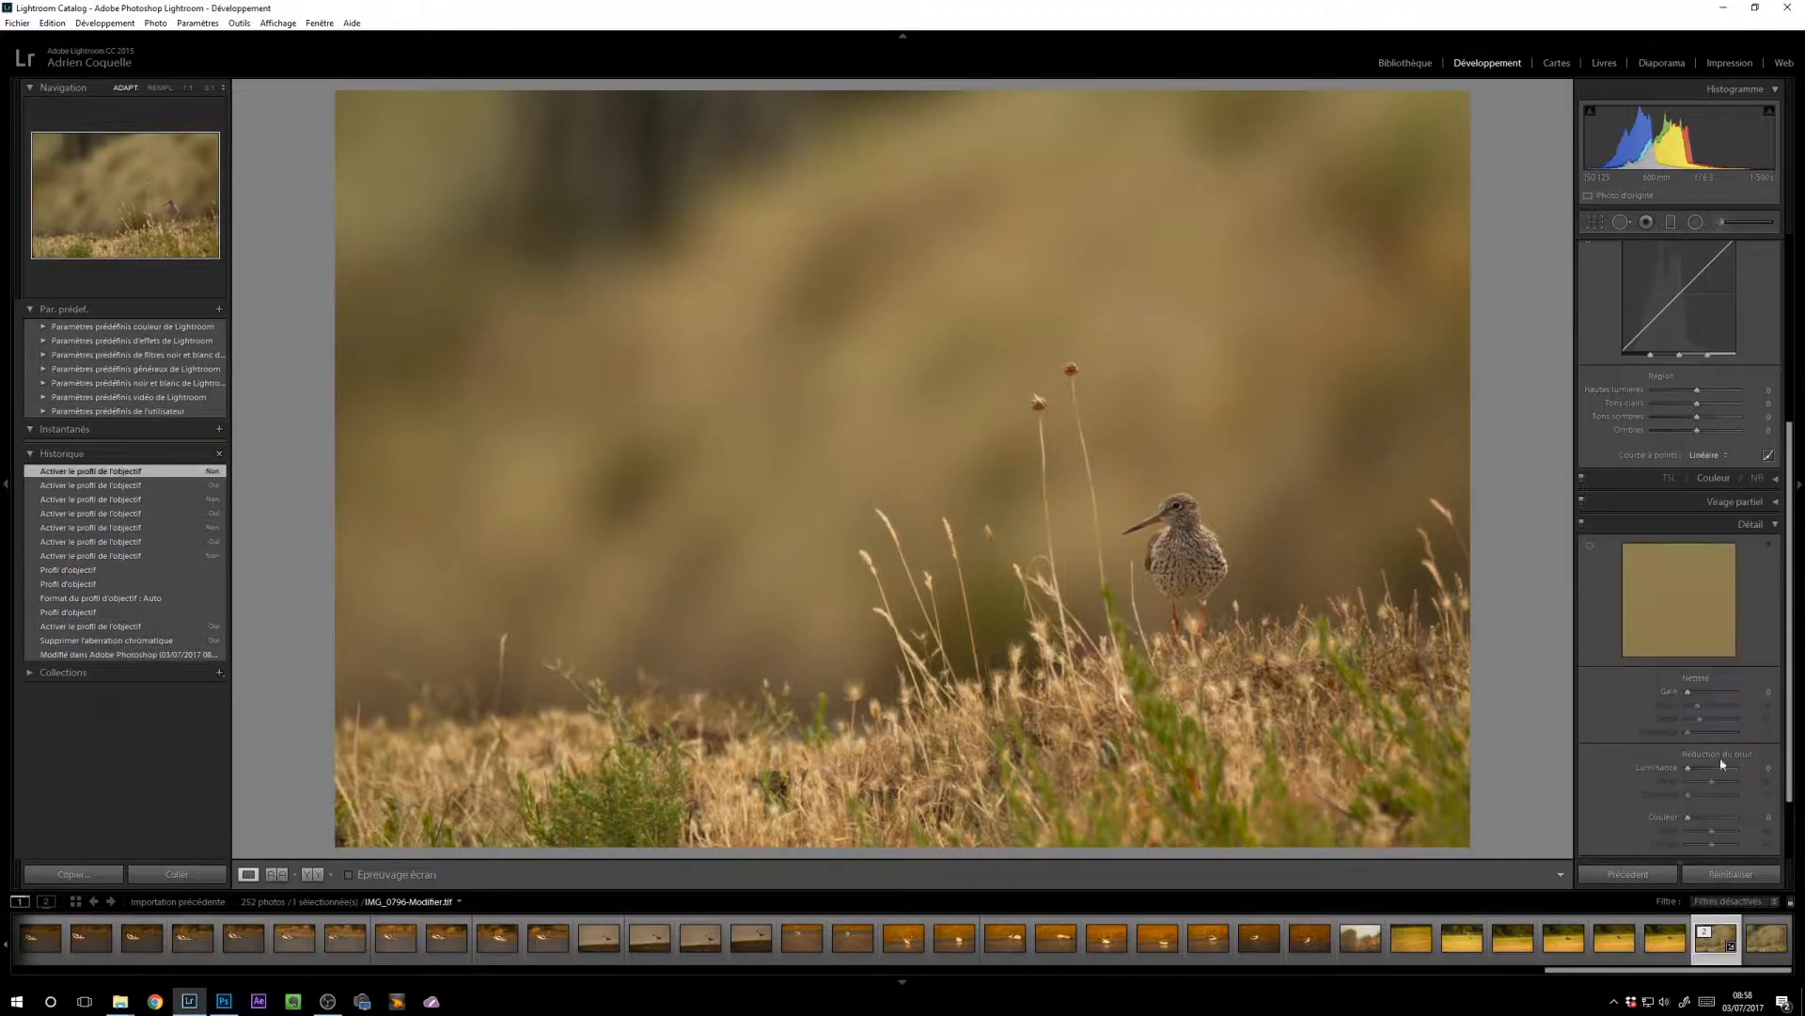
click(1752, 768)
text(2)
key(Return)
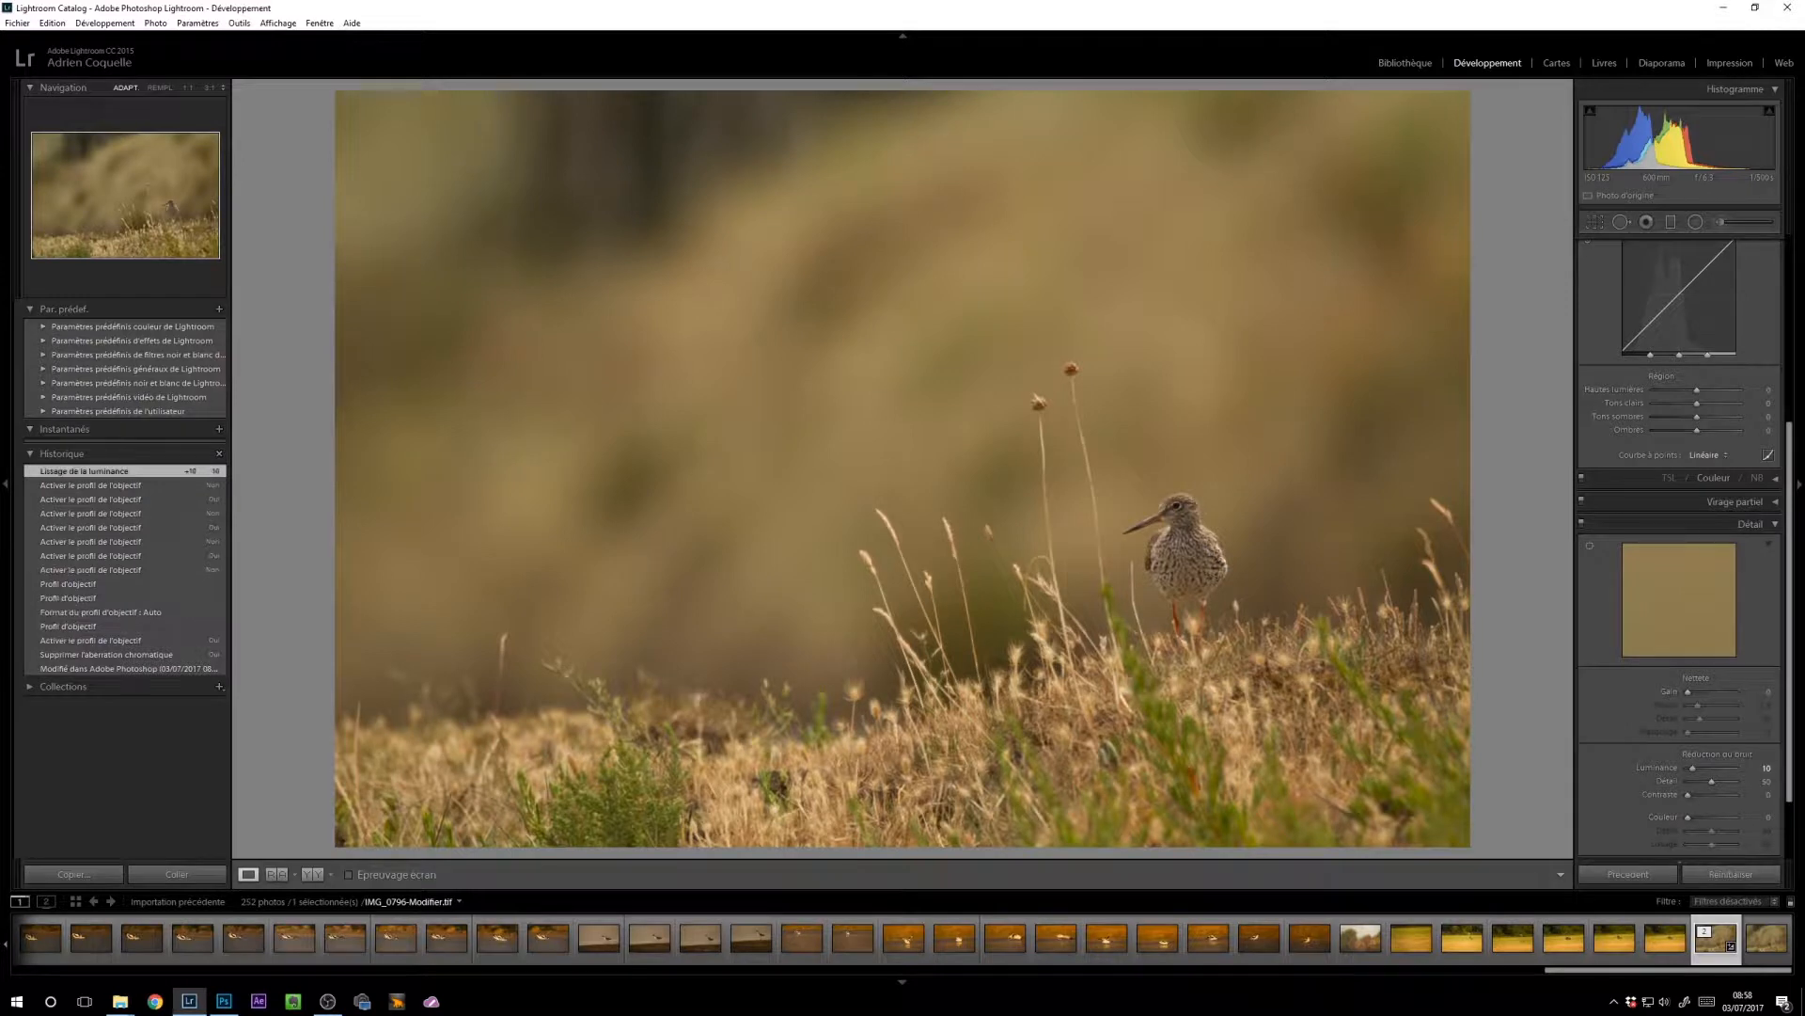
Step: Check the bird close up with luminance noise reduction reset, set it back to 10, and return to the whole photo
click(1172, 541)
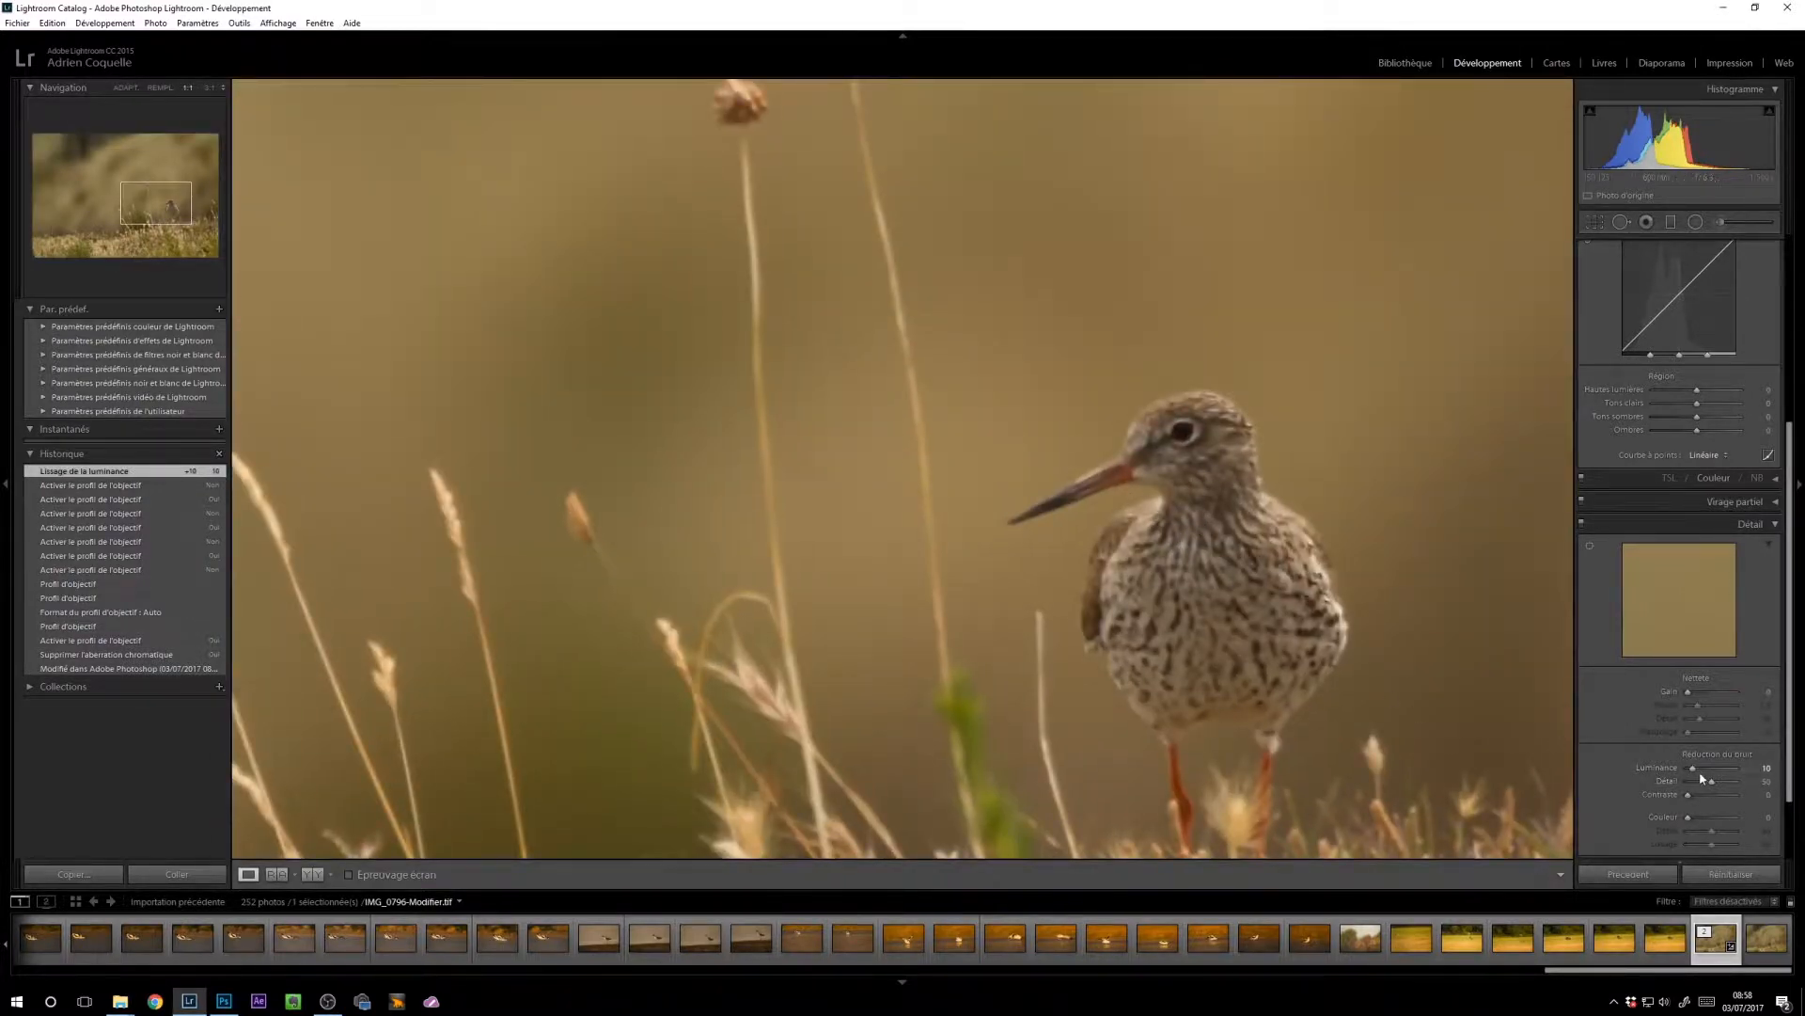
double_click(1646, 778)
click(1756, 767)
text(10)
key(Return)
click(994, 214)
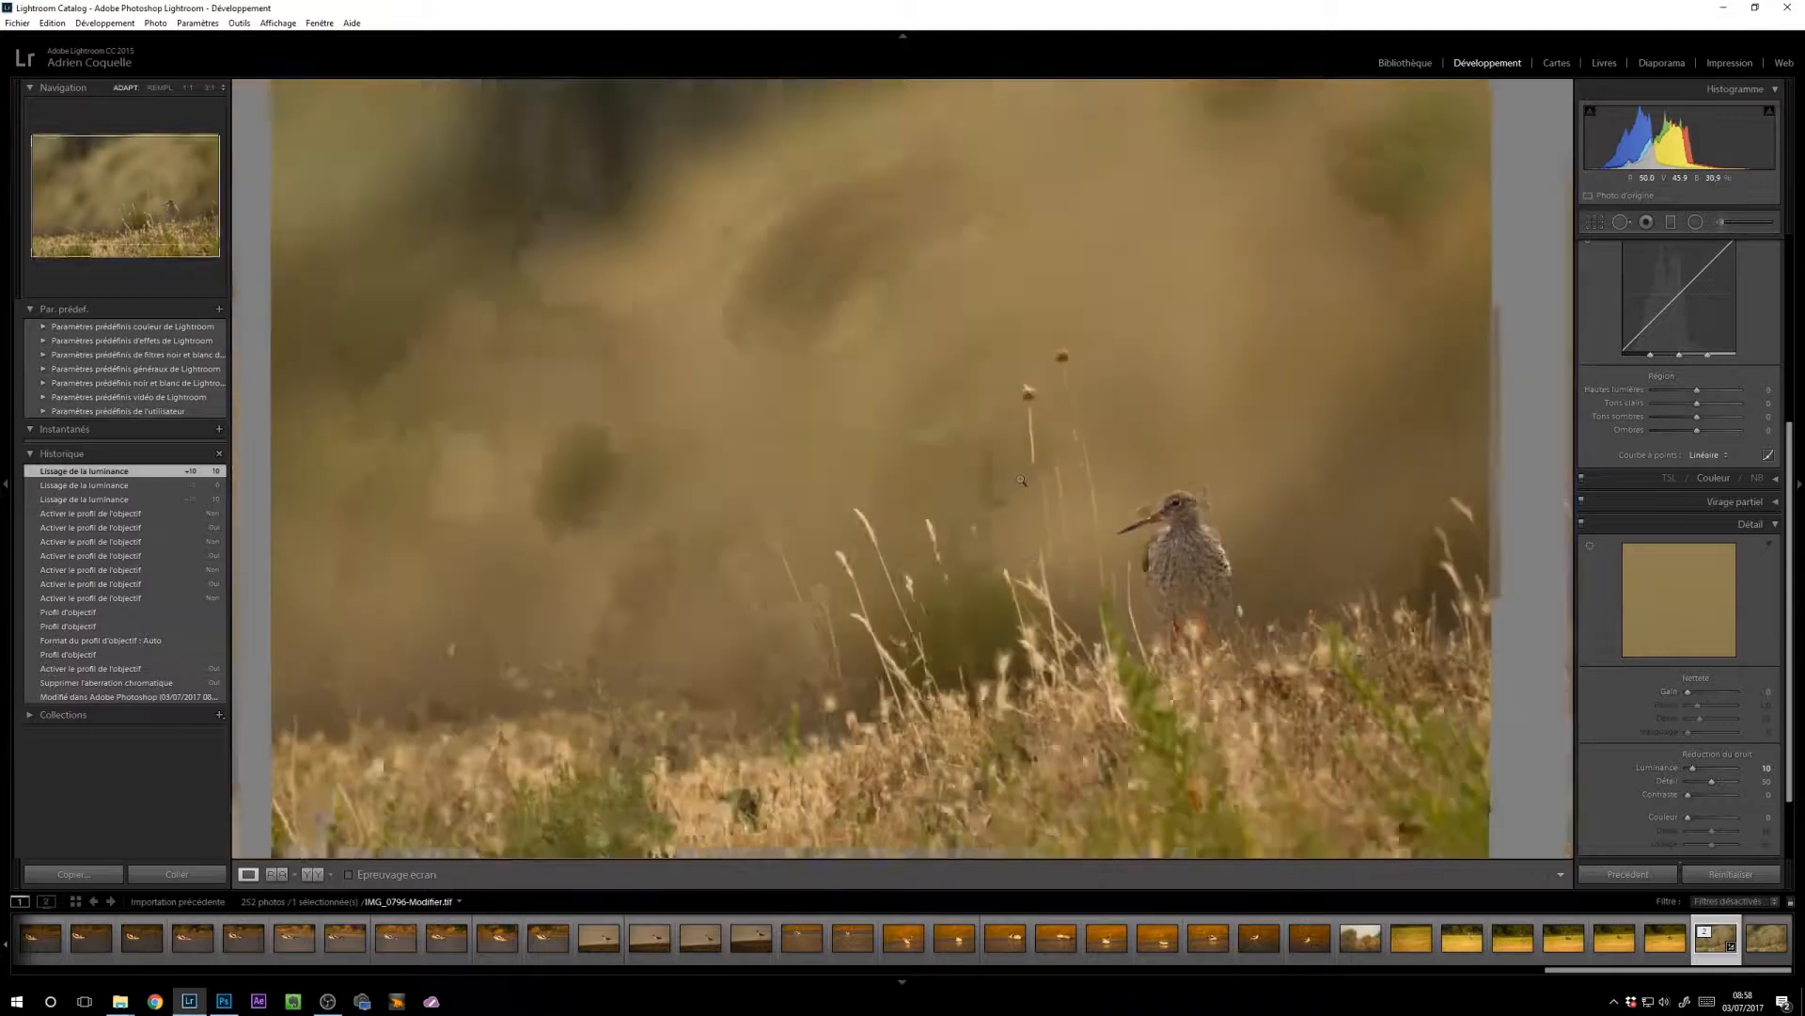
Step: Apply automatic tone adjustments to the edited bird photo
scroll(1670, 583, up, 3)
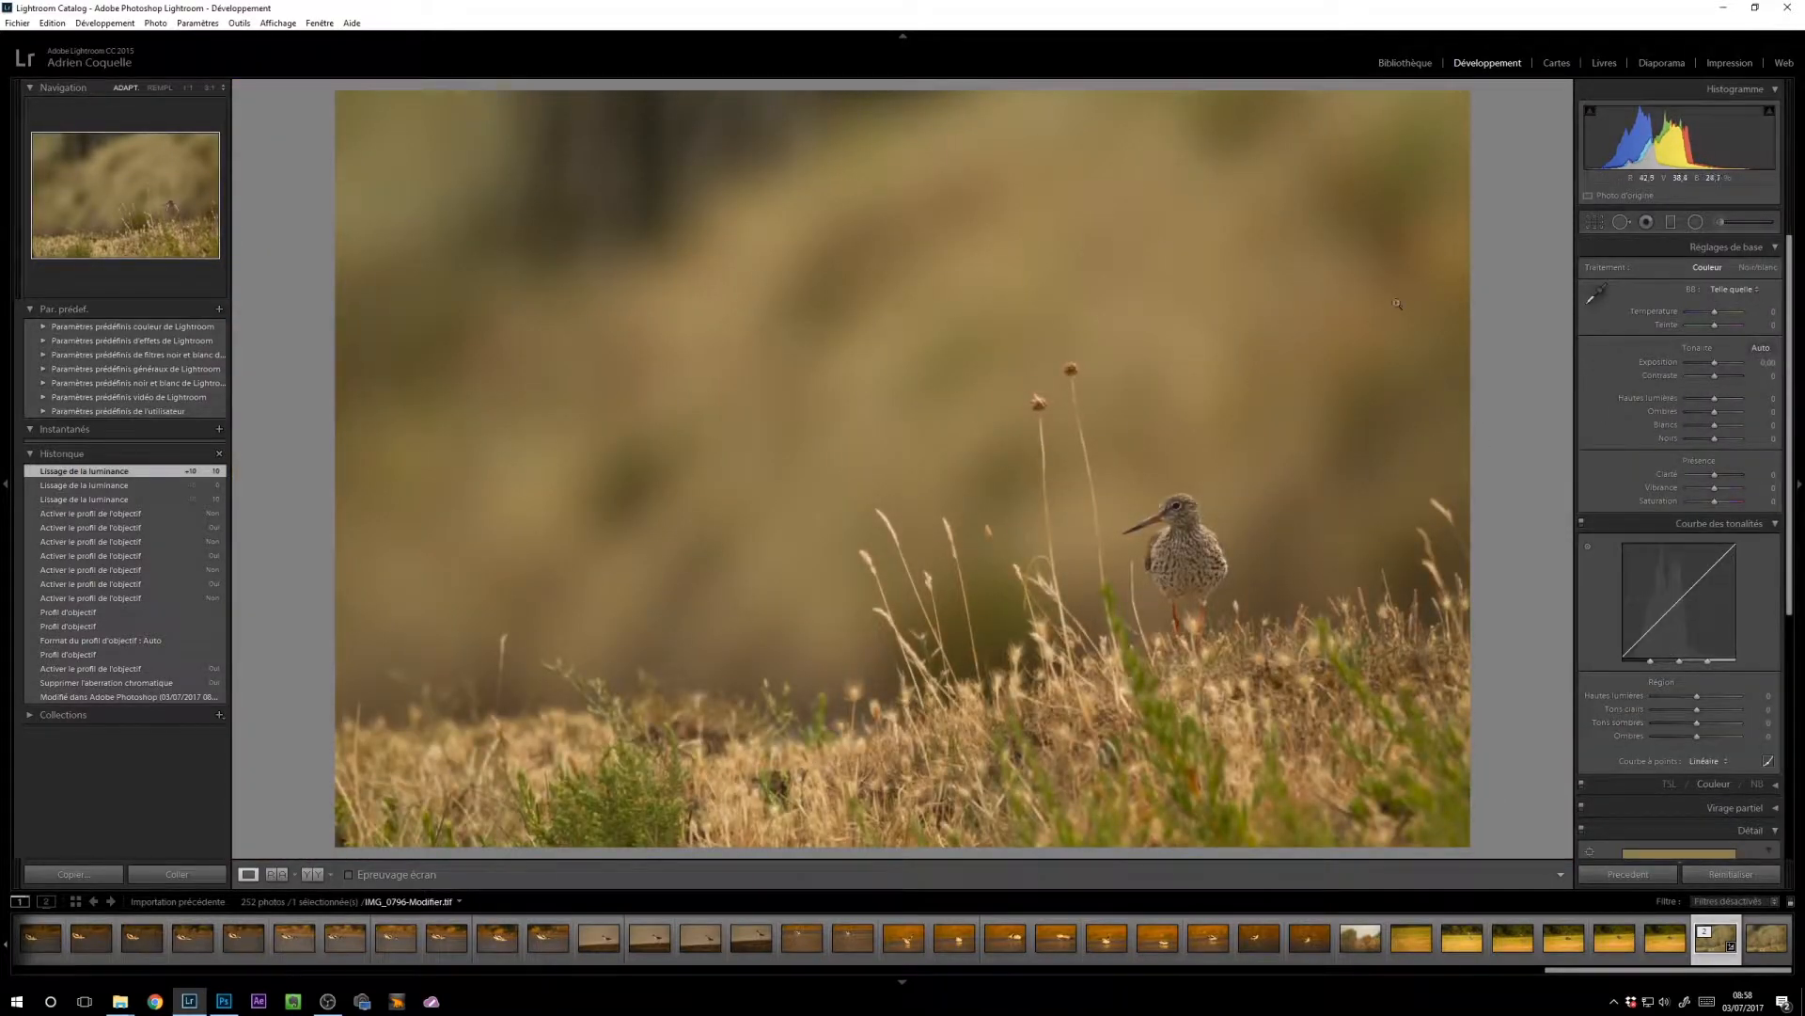
click(1759, 349)
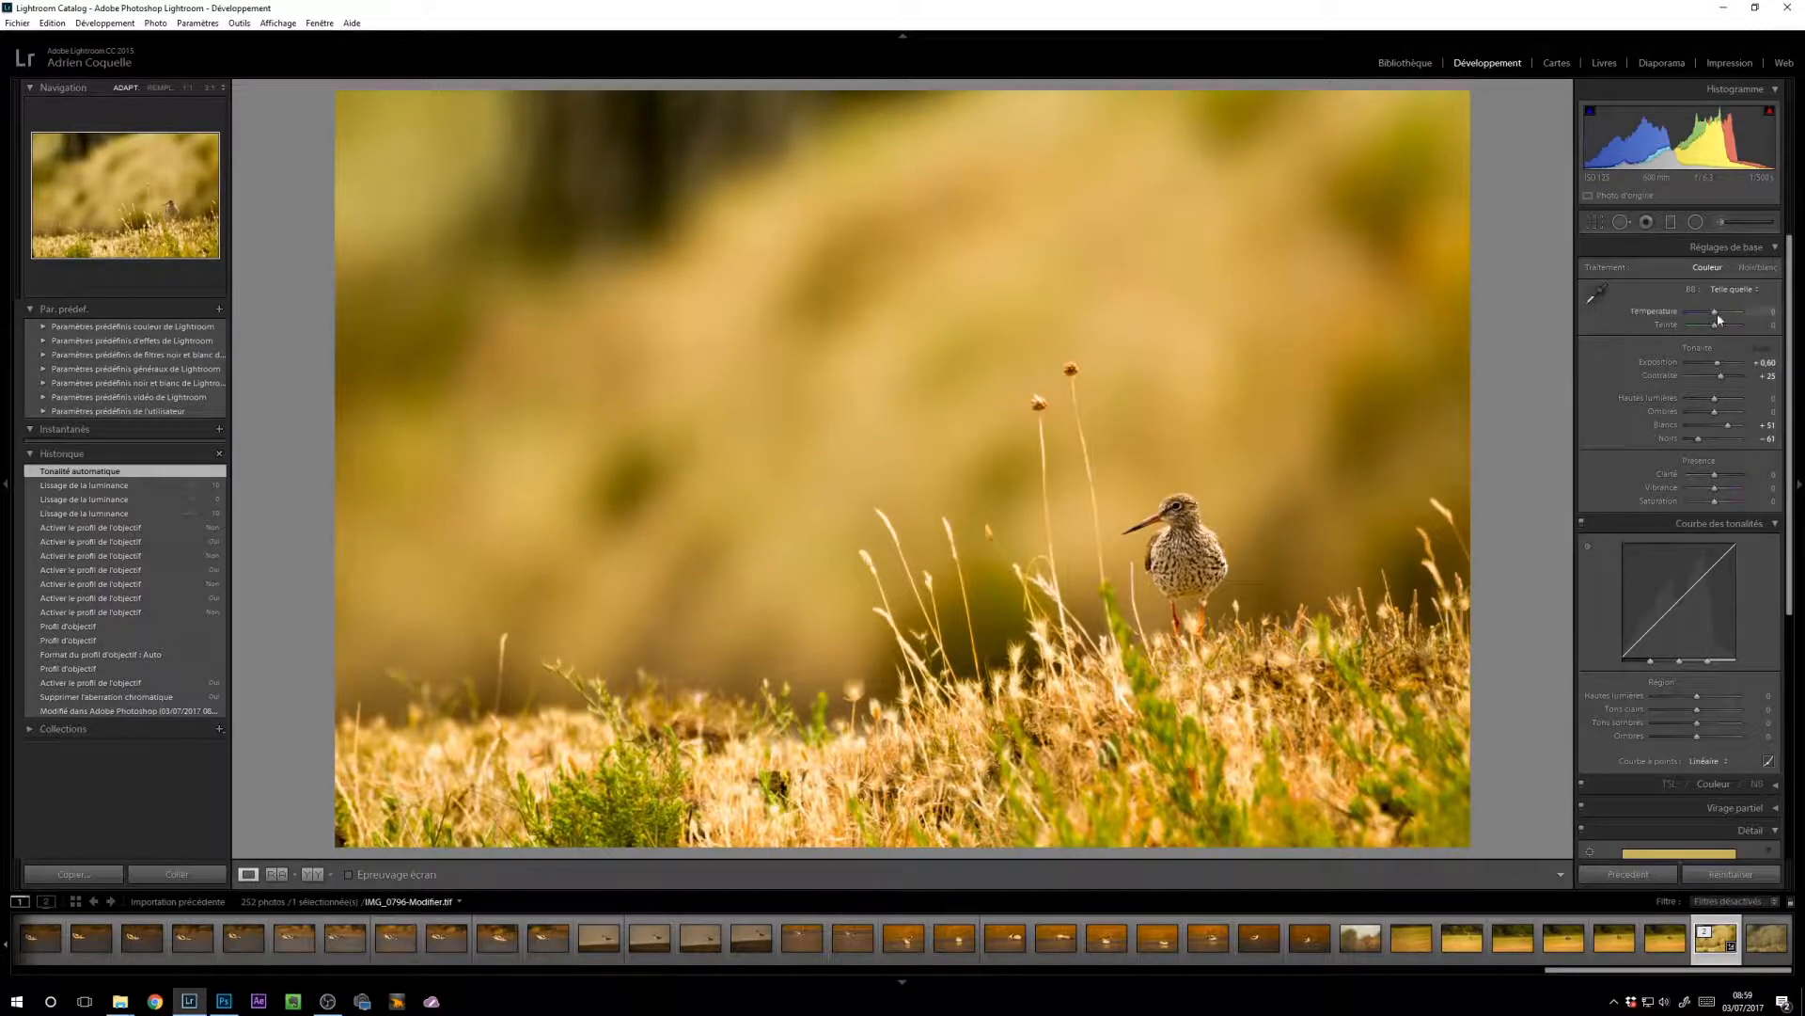
Step: Cool the photo's temperature to -17, lower the highlights to -57 and raise the shadows to +25
drag(1714, 316, 1708, 317)
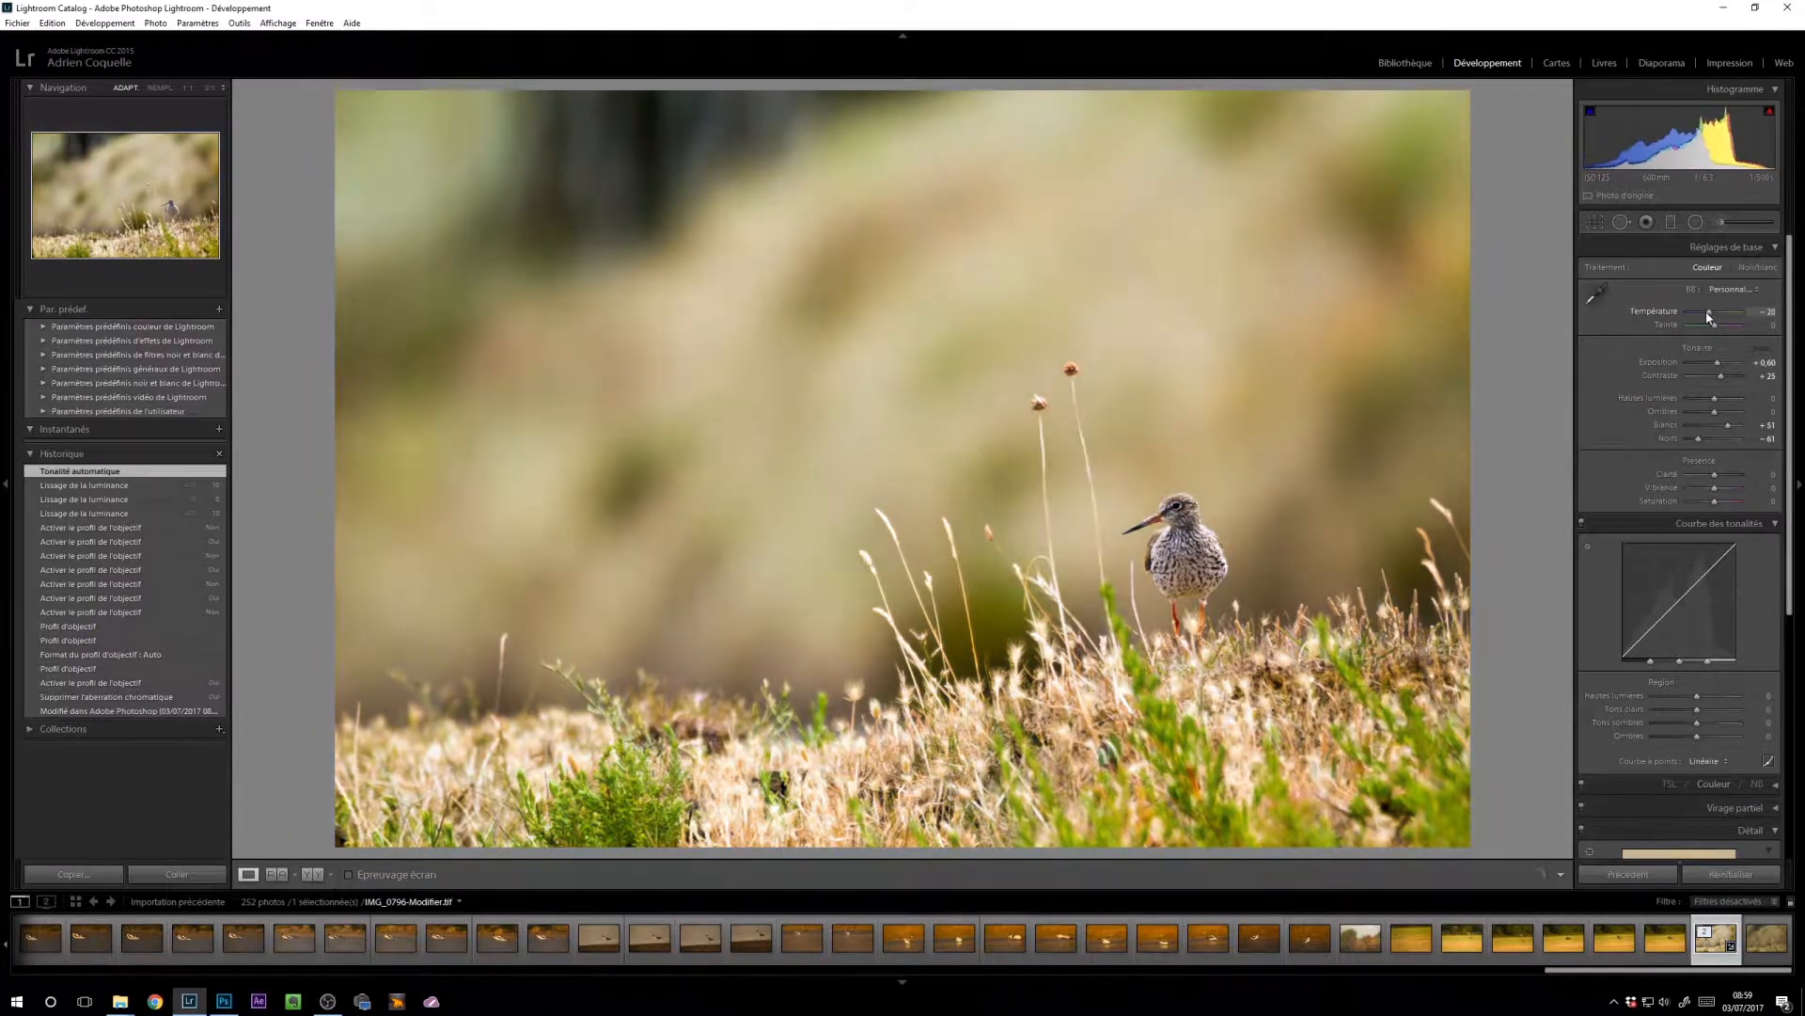
drag(1708, 317, 1710, 317)
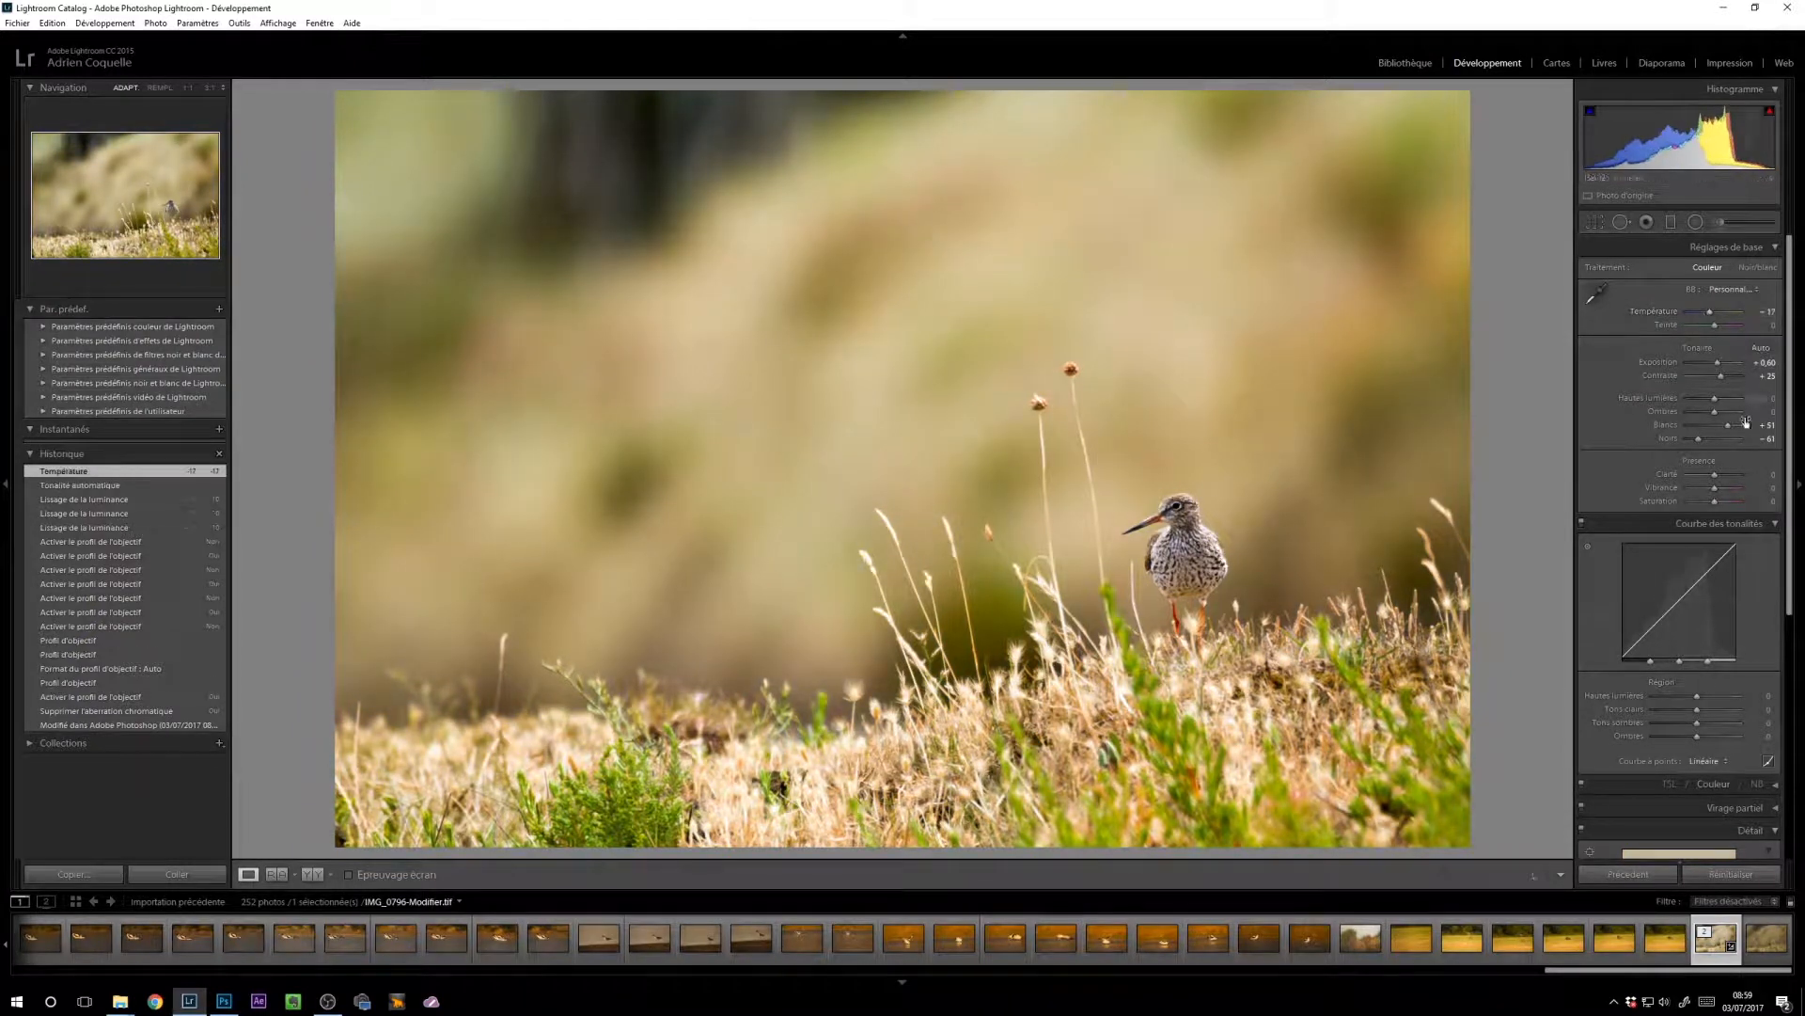
mouse_move(1713, 397)
mouse_down()
mouse_move(1685, 406)
mouse_move(1727, 407)
mouse_up()
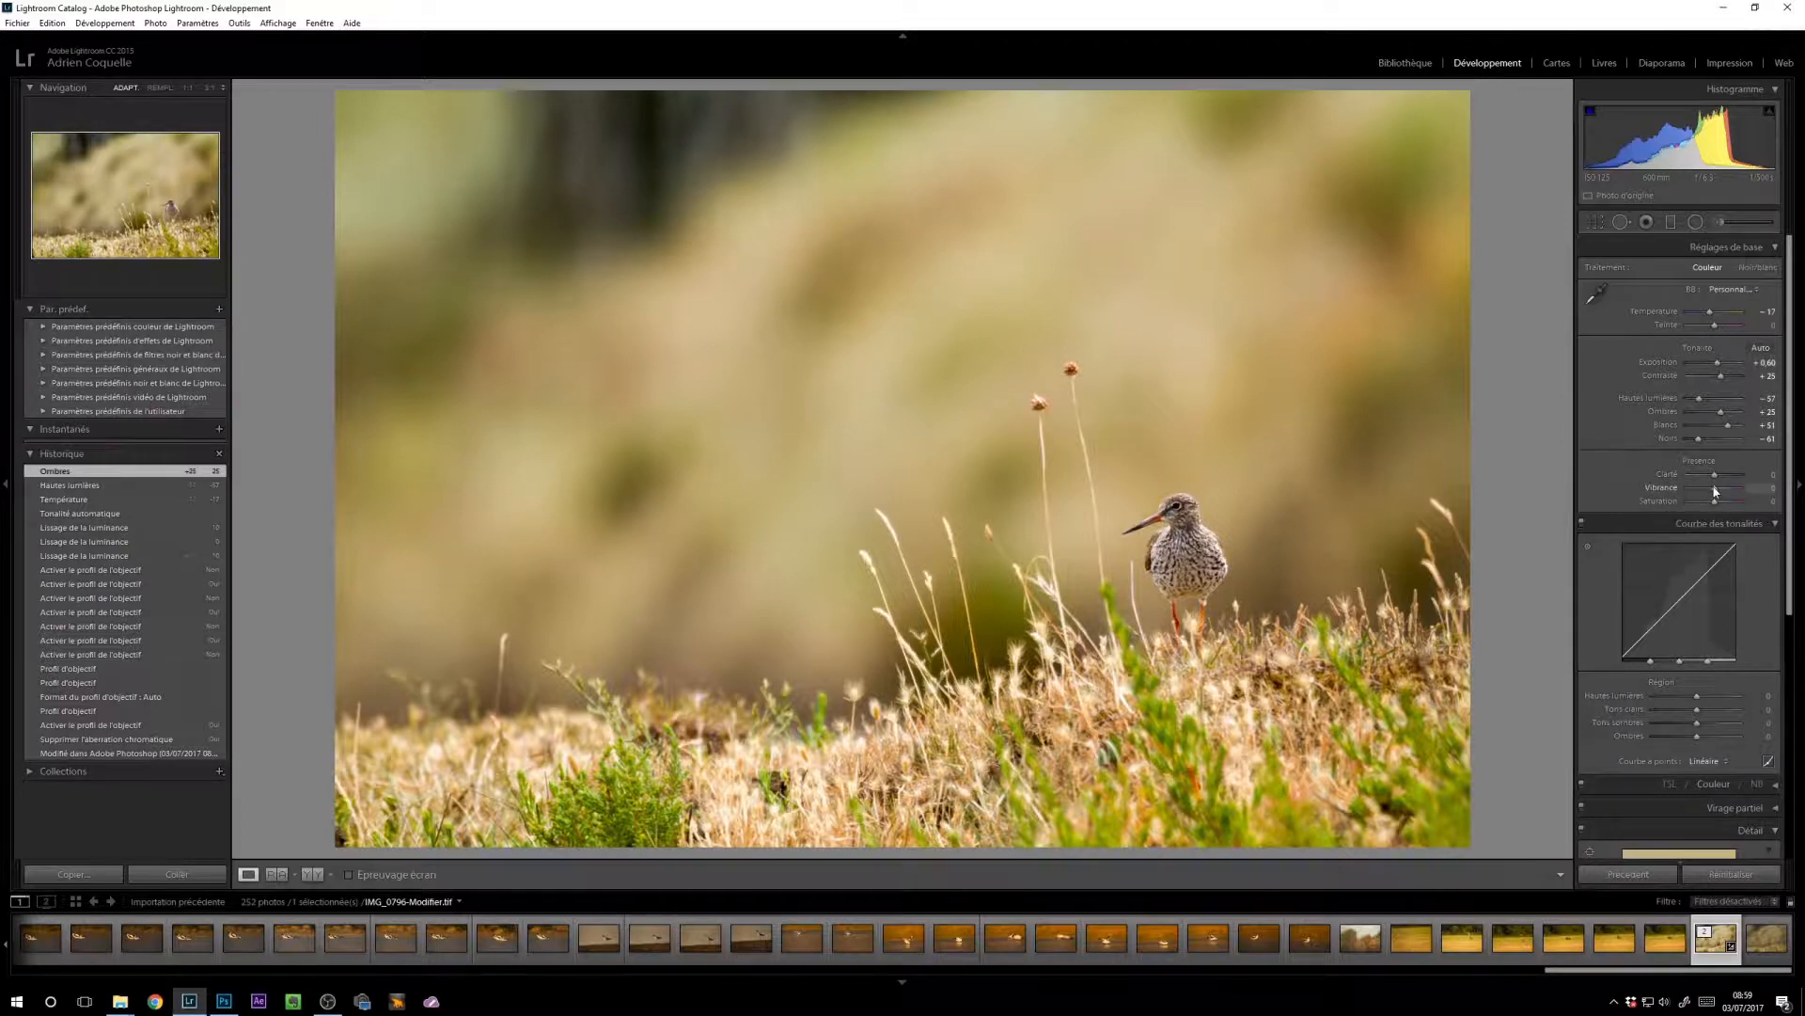
Step: Lower the bird photo's vibrance to -9
drag(1714, 490, 1714, 490)
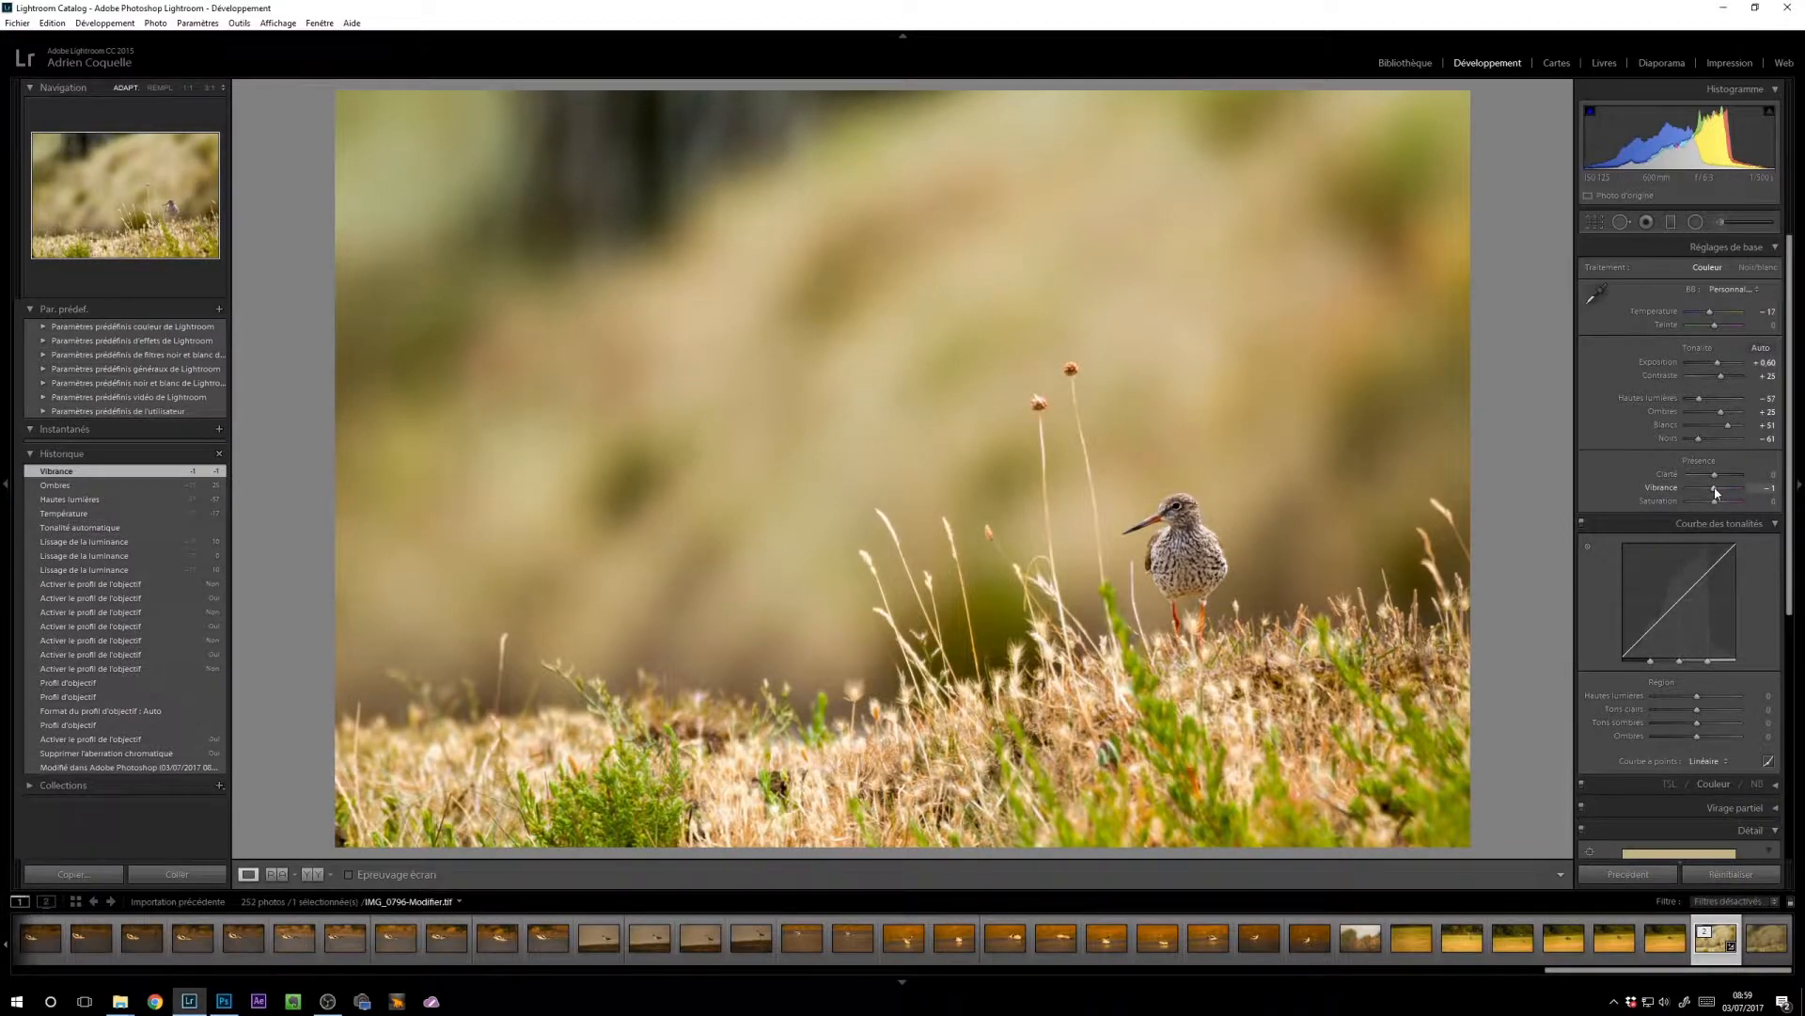
double_click(1661, 487)
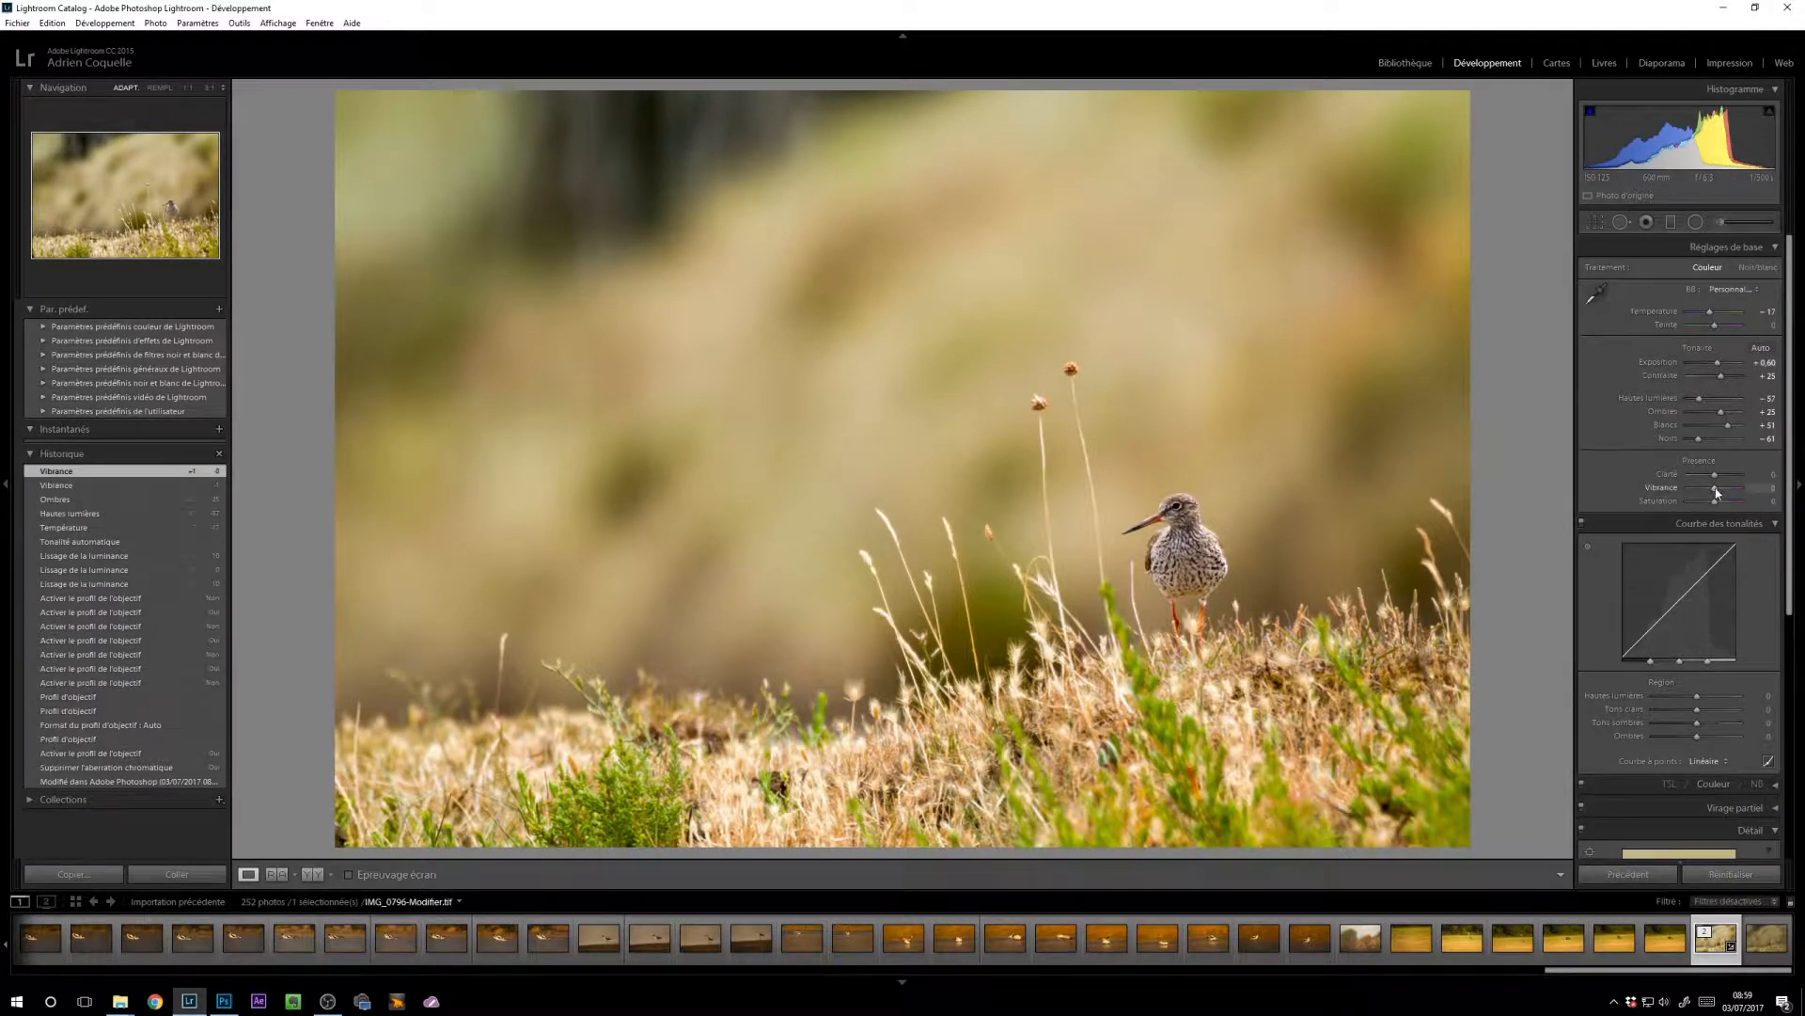
drag(1716, 491, 1713, 491)
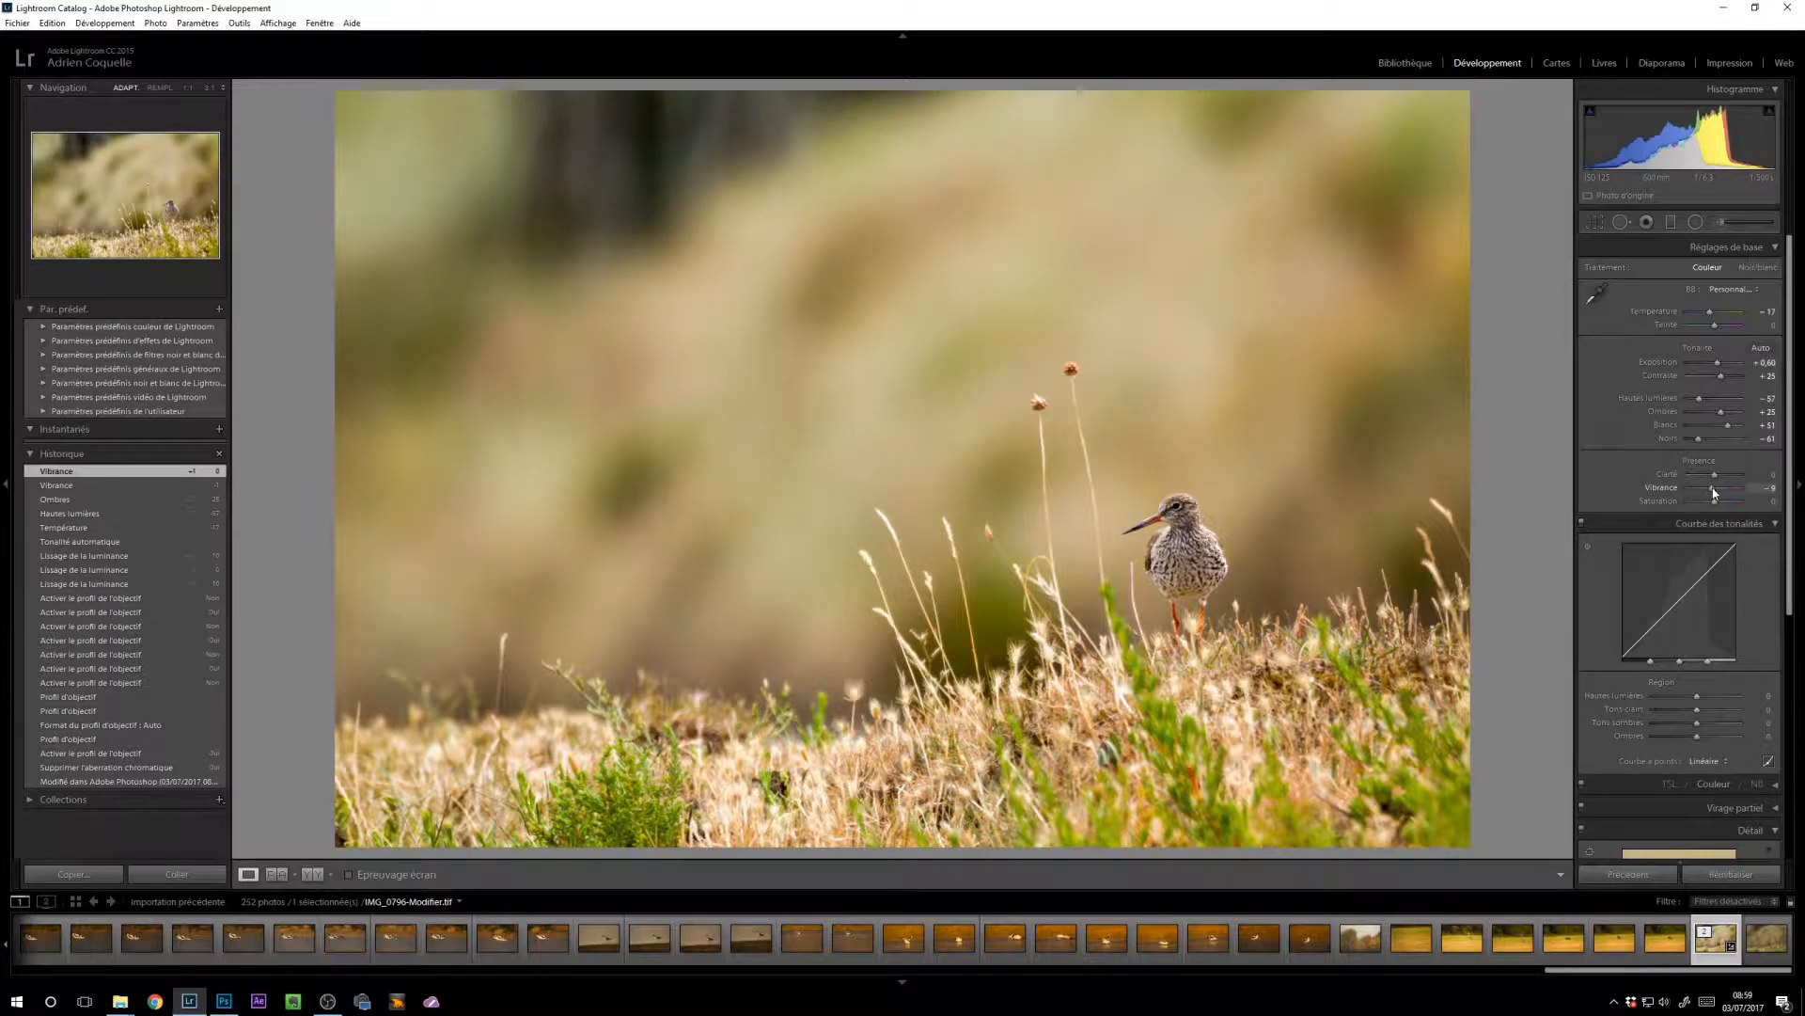
Step: Reduce the saturation of the greens to -46 and raise the whites to +57
click(1673, 783)
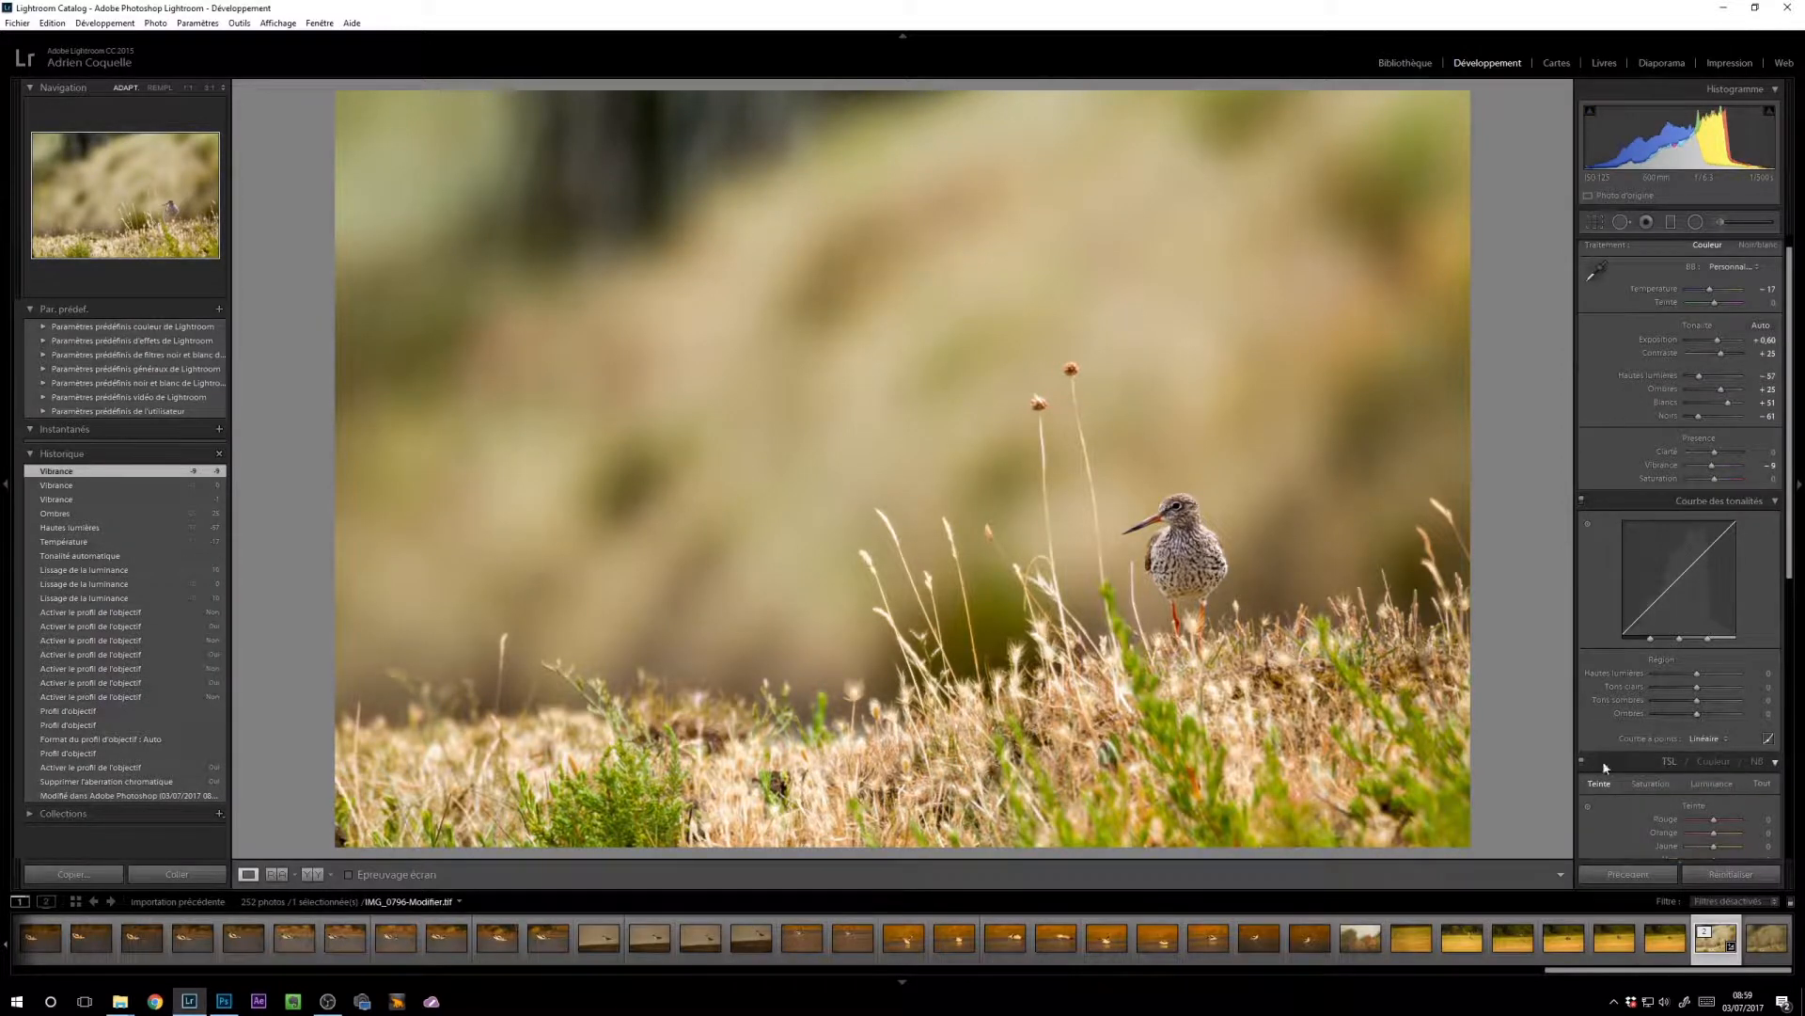
click(1644, 786)
scroll(1629, 815, down, 2)
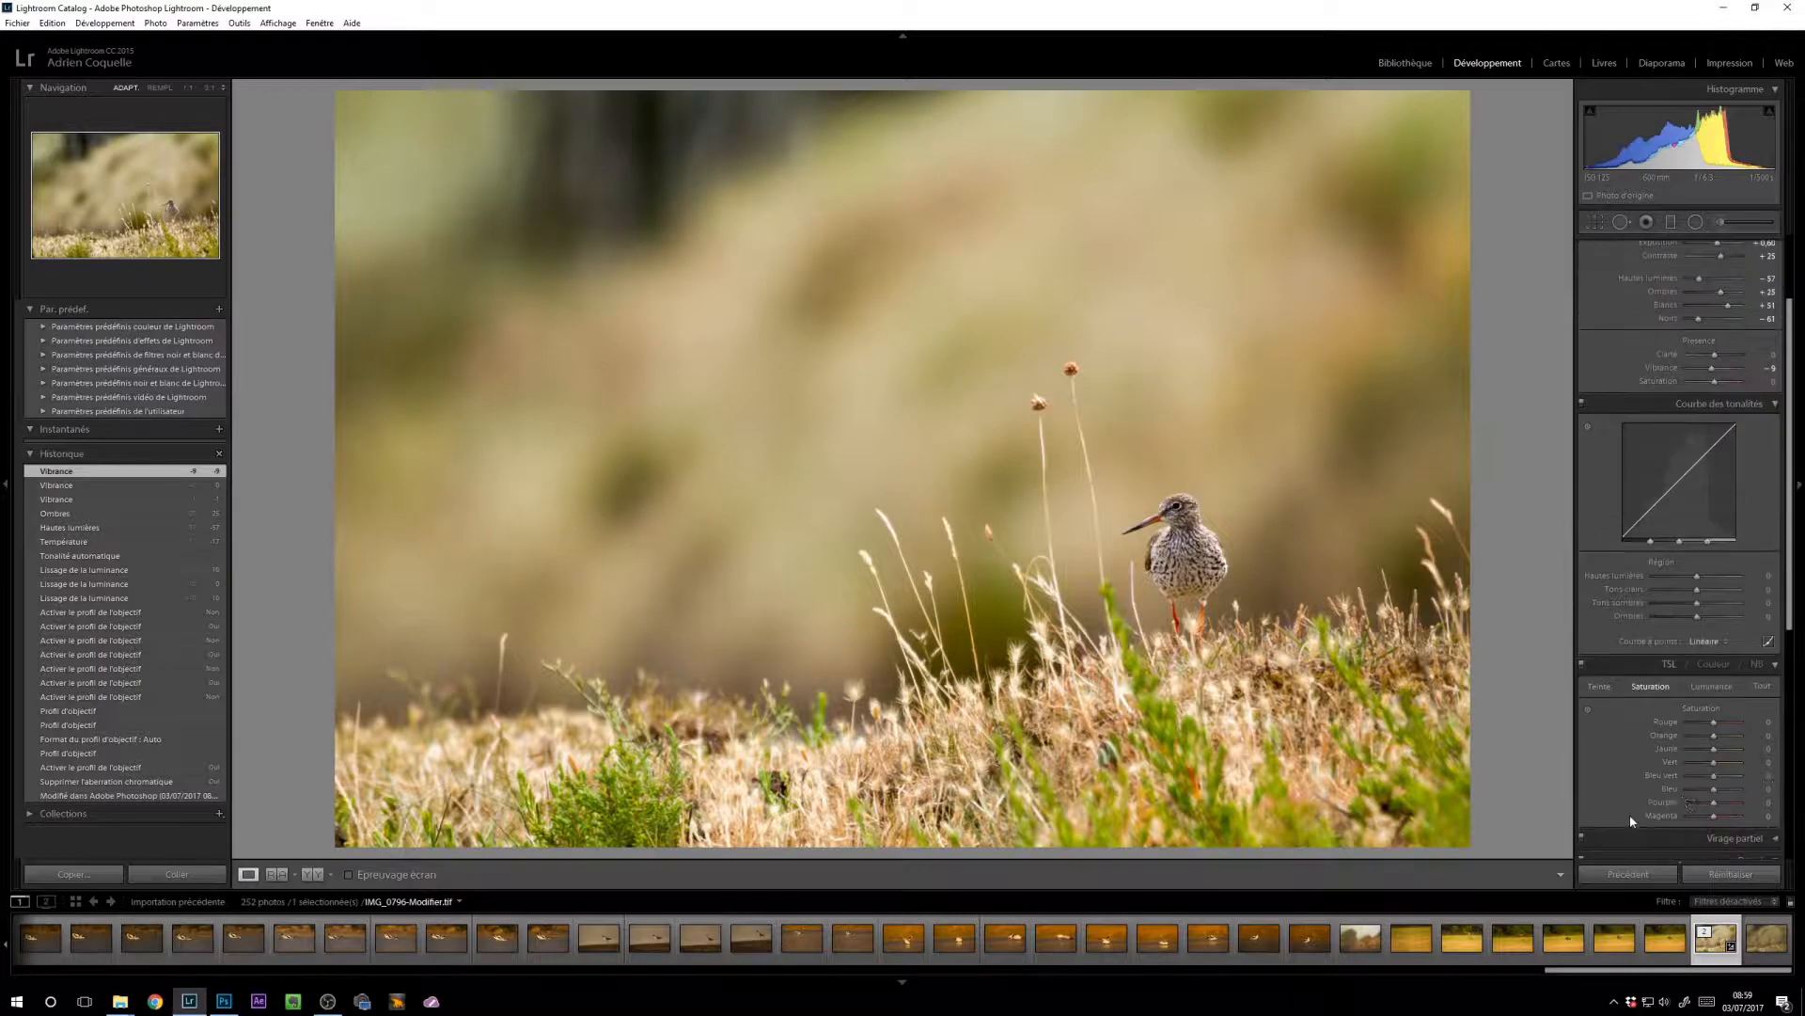
drag(1713, 762, 1698, 764)
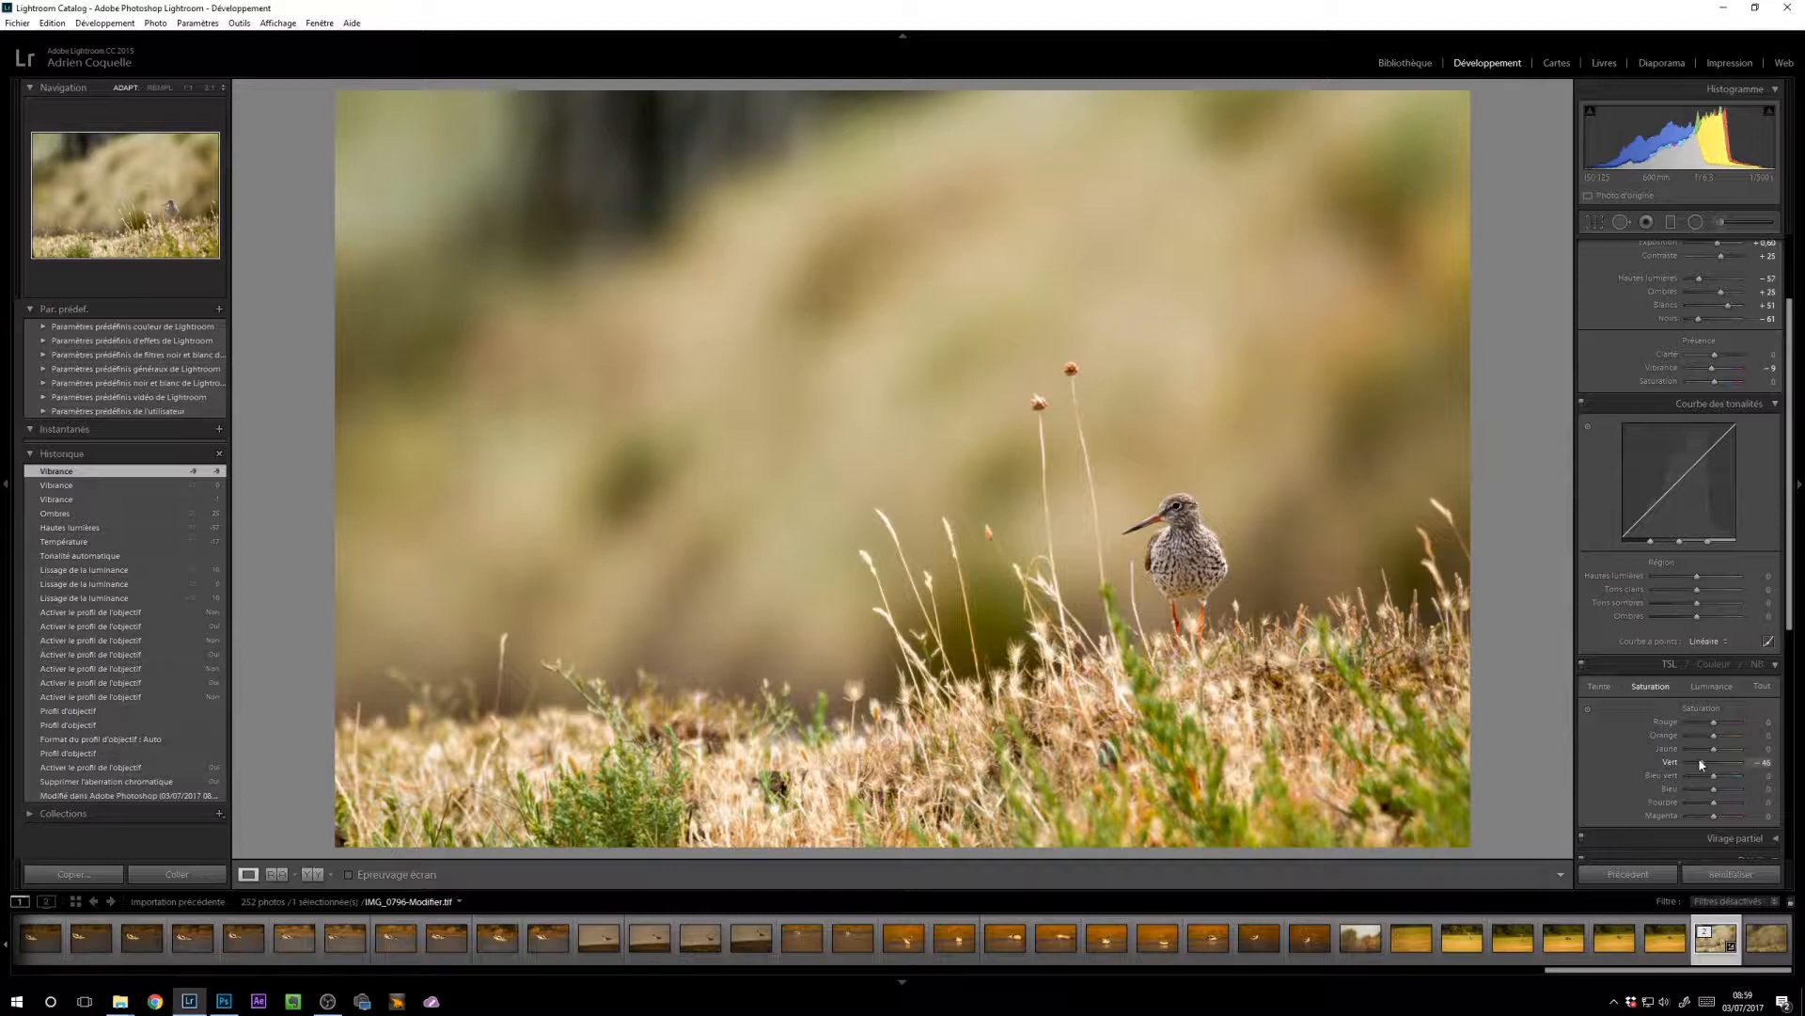
drag(1701, 764, 1701, 764)
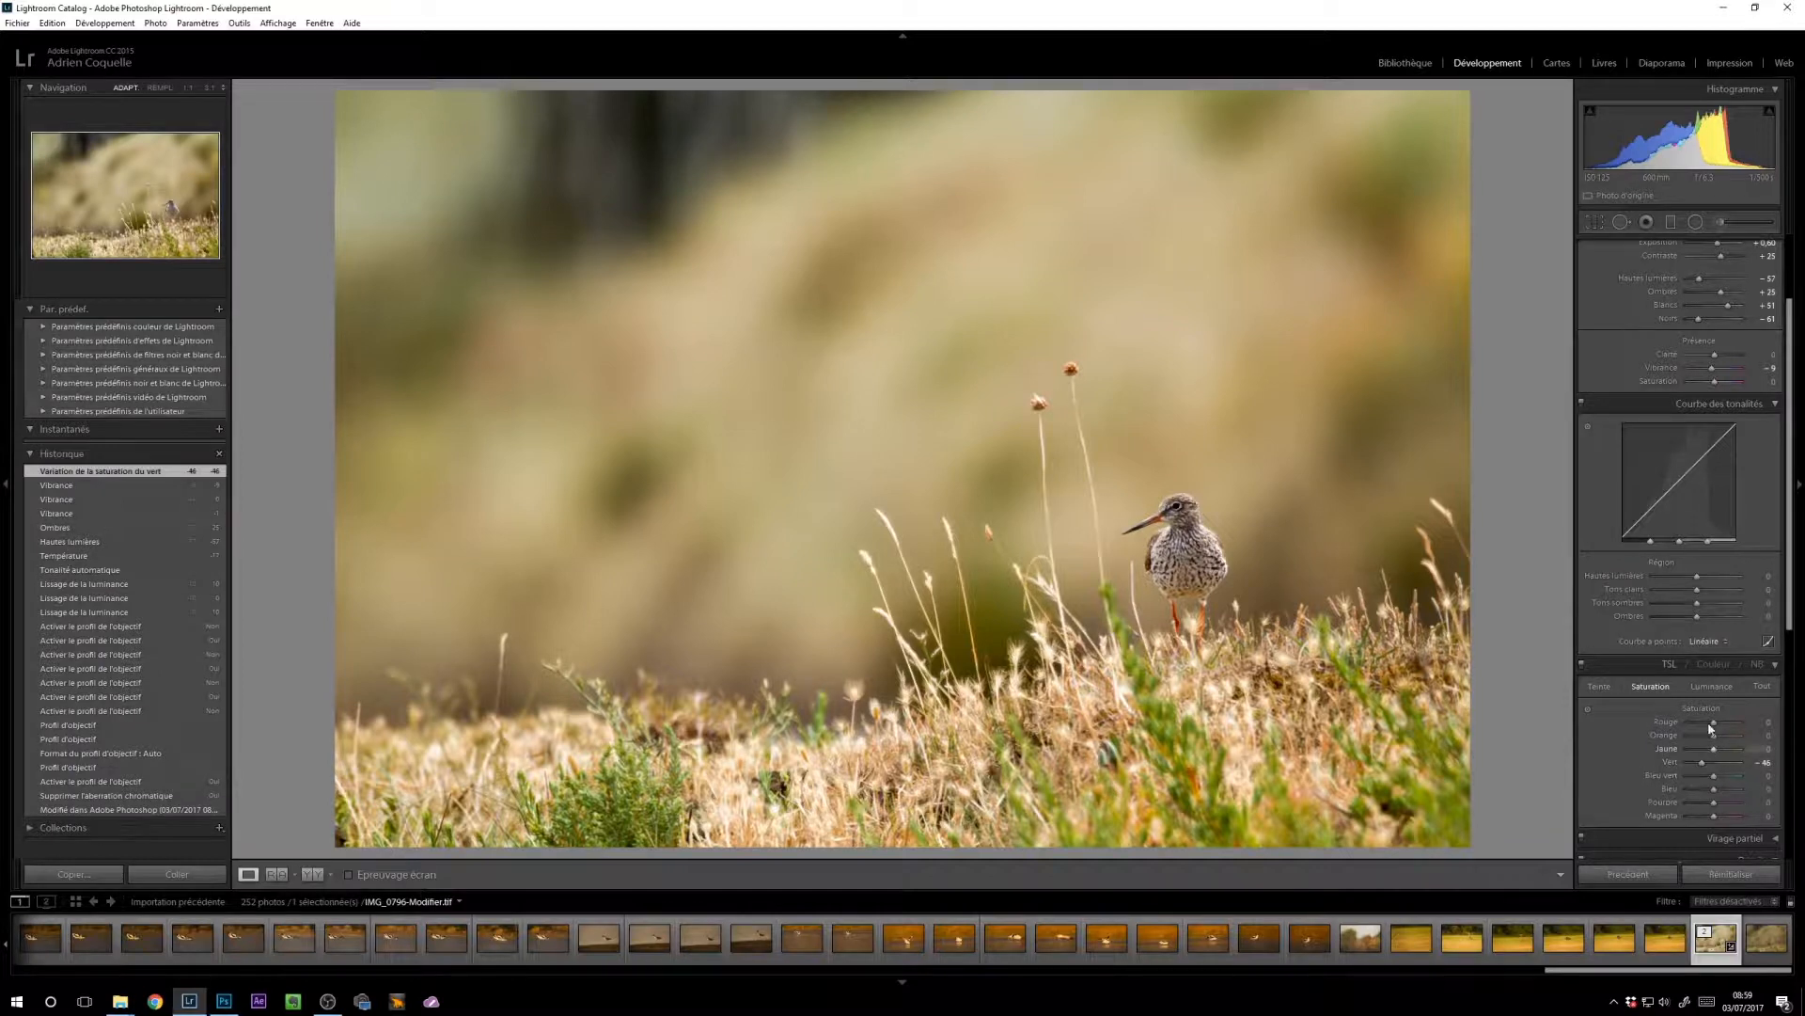
scroll(1610, 491, up, 3)
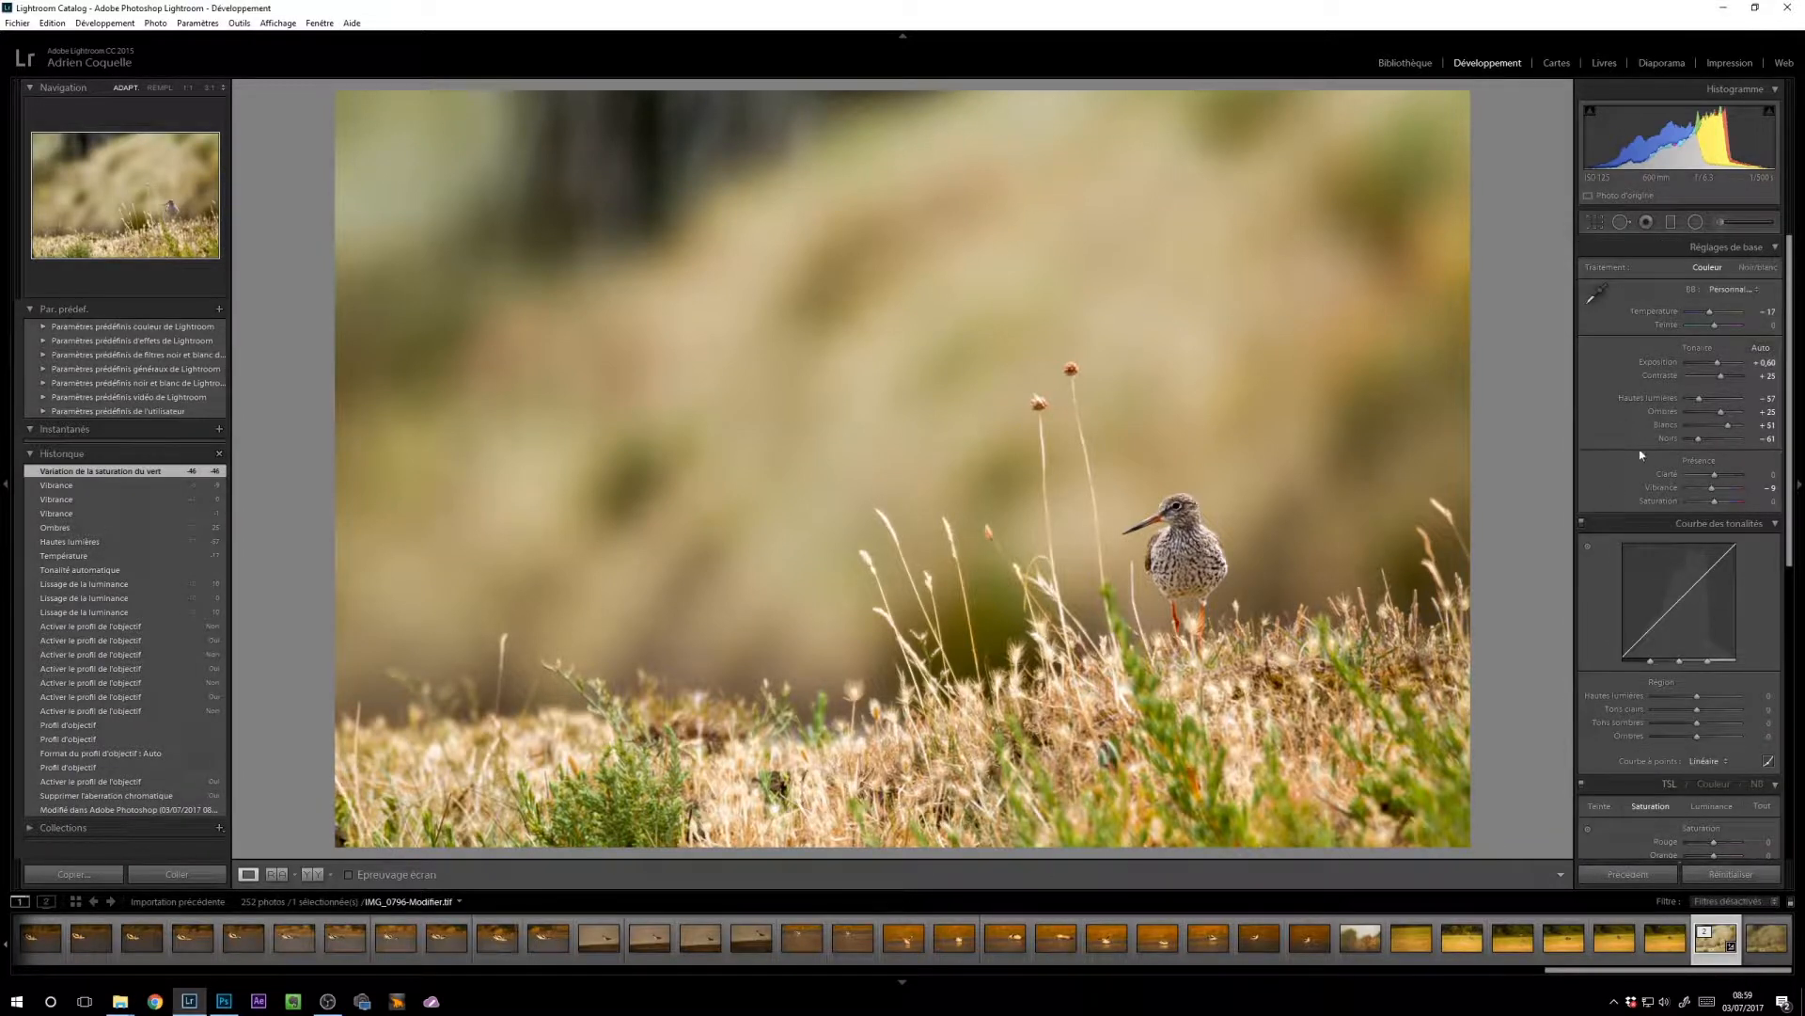
drag(1731, 428, 1733, 428)
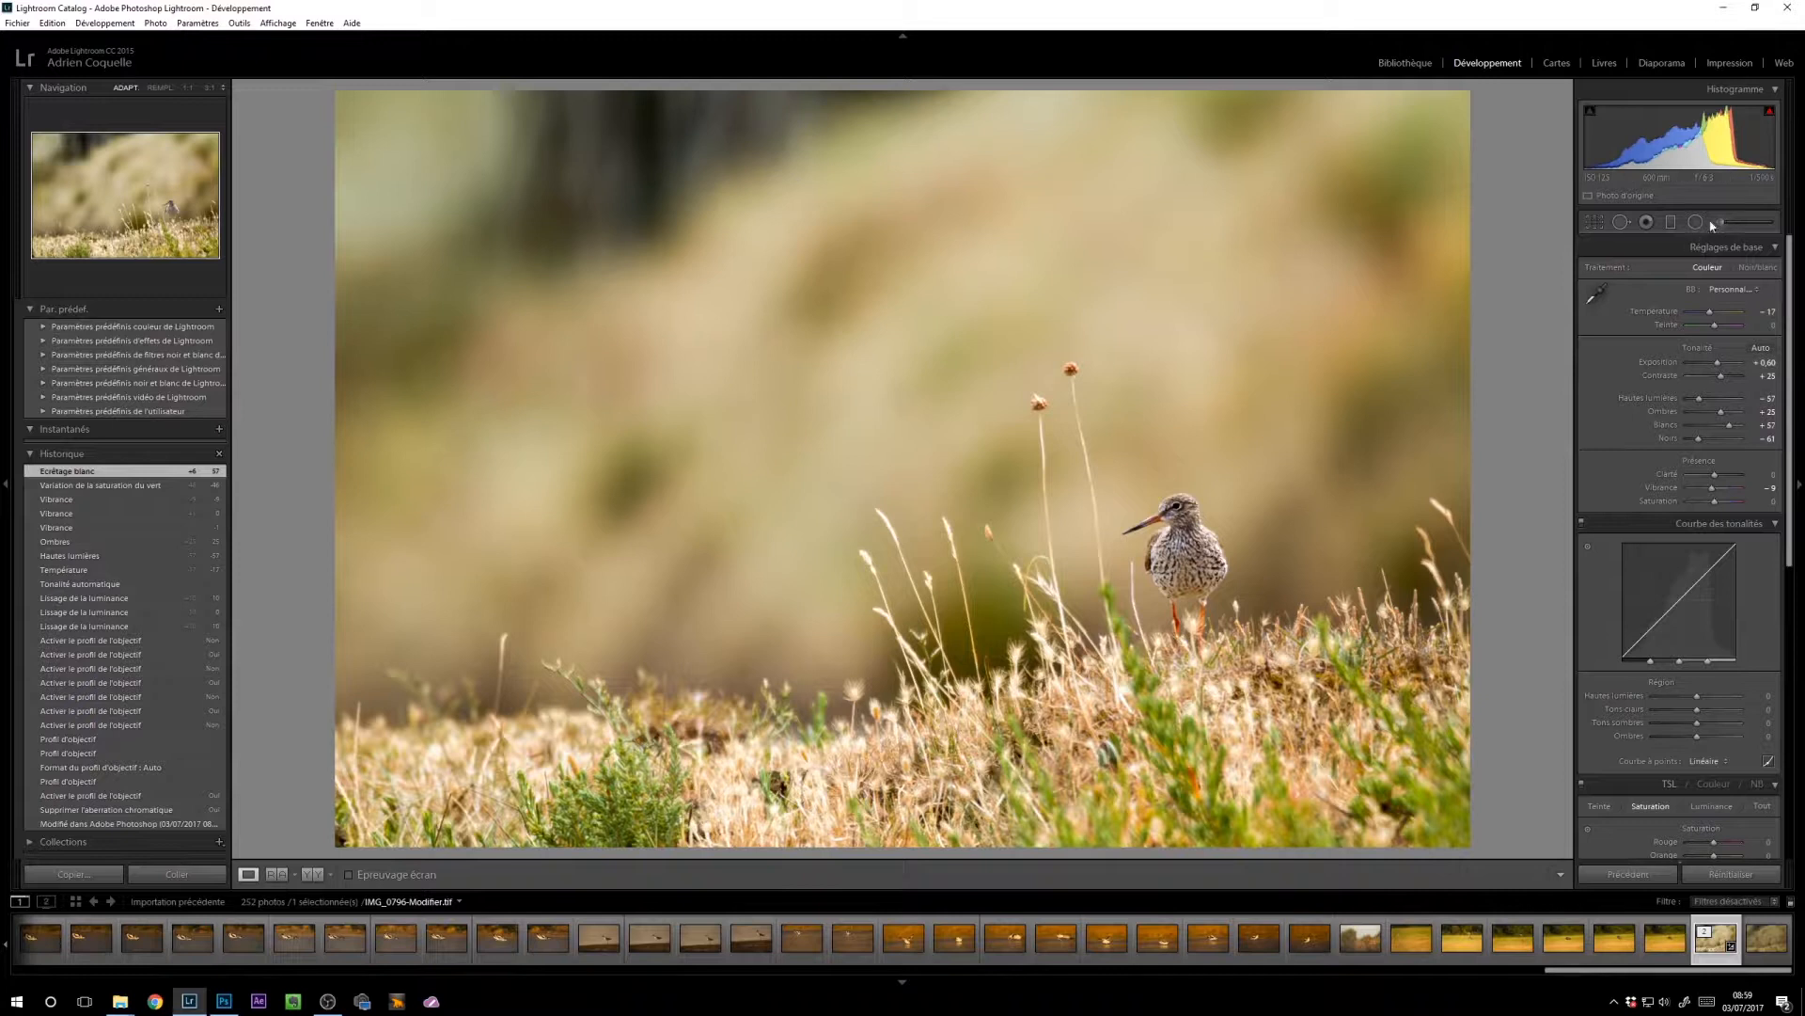
Step: Crop the photo closer to the bird at the original aspect ratio, and widen the crop slightly
key(r)
drag(332, 90, 422, 143)
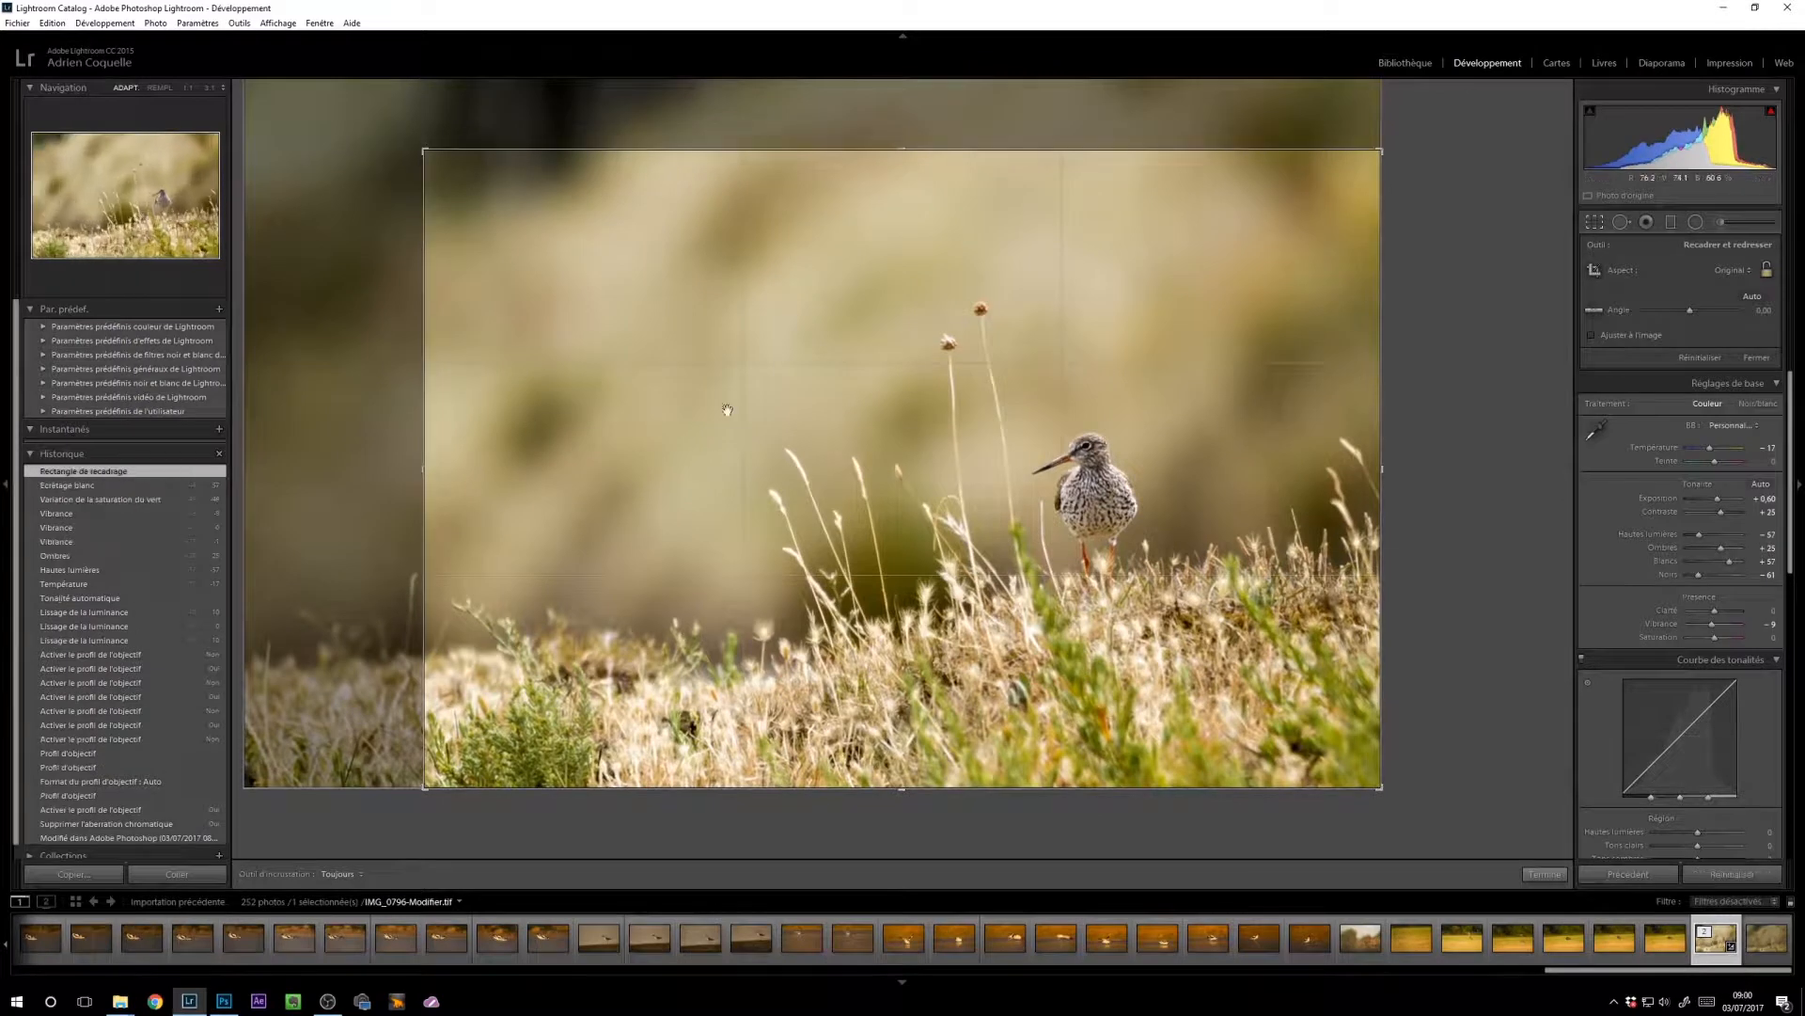
click(1550, 874)
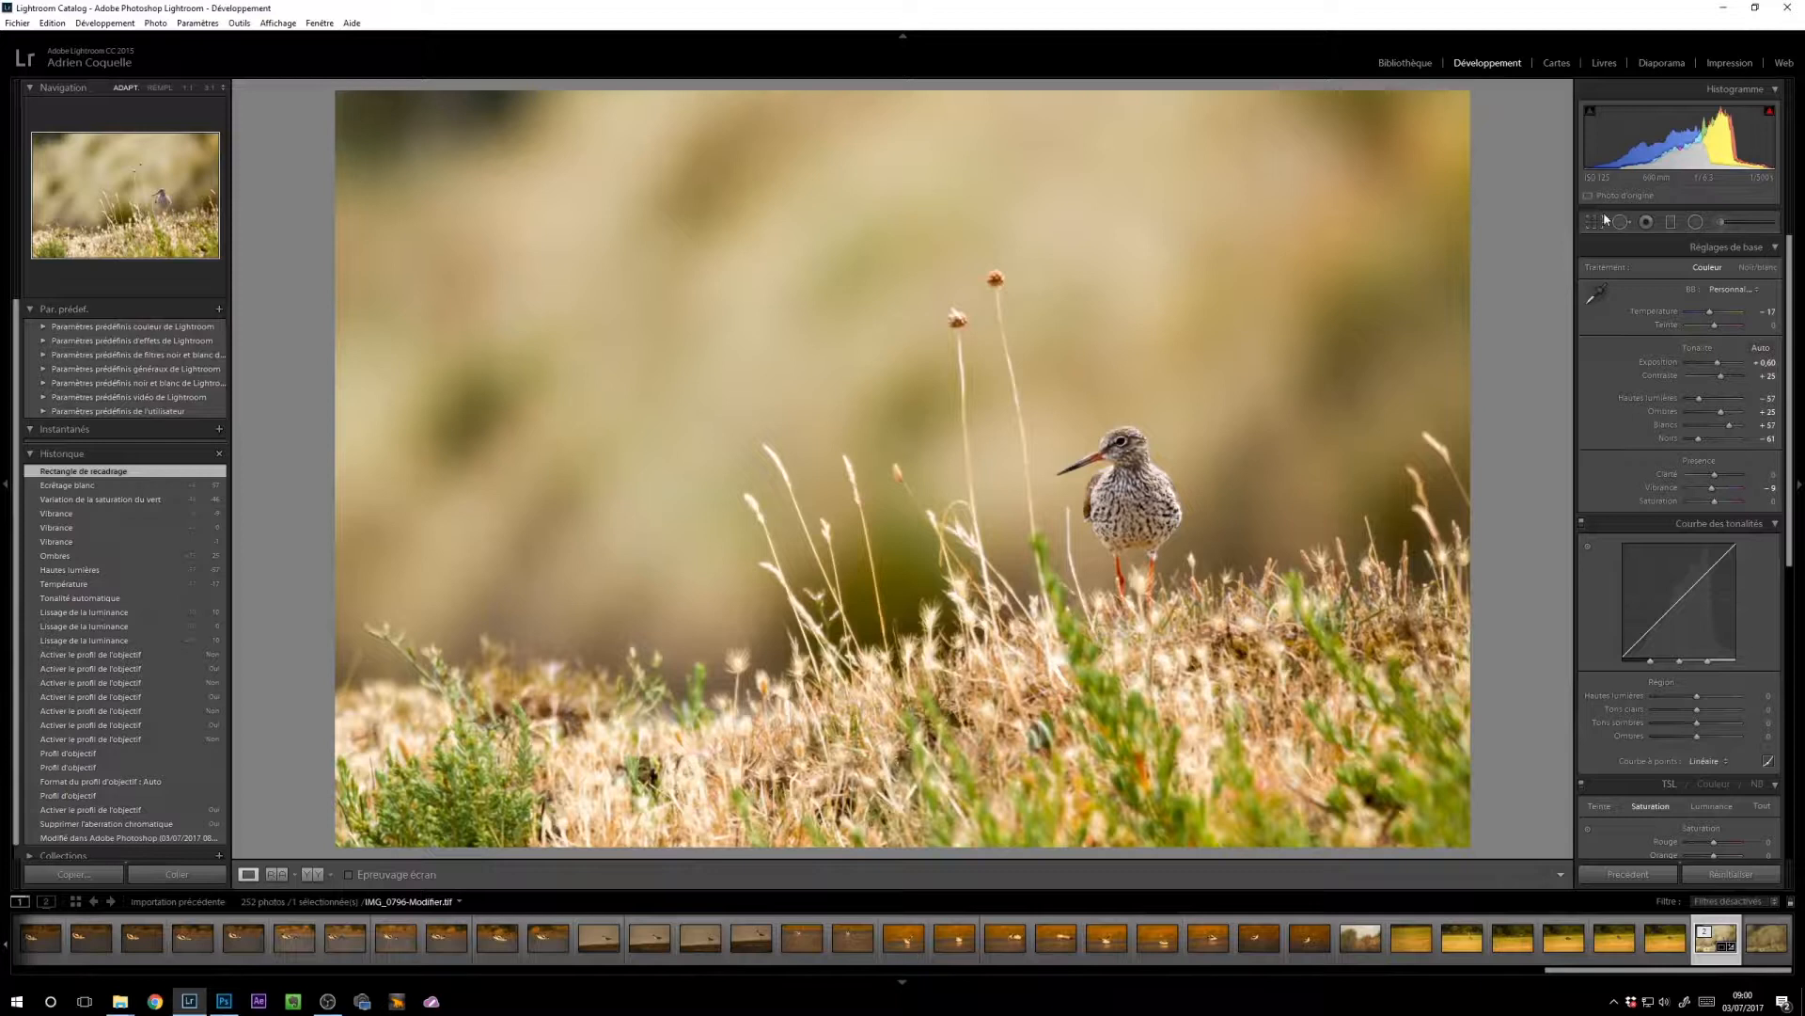
click(1595, 221)
drag(425, 152, 367, 139)
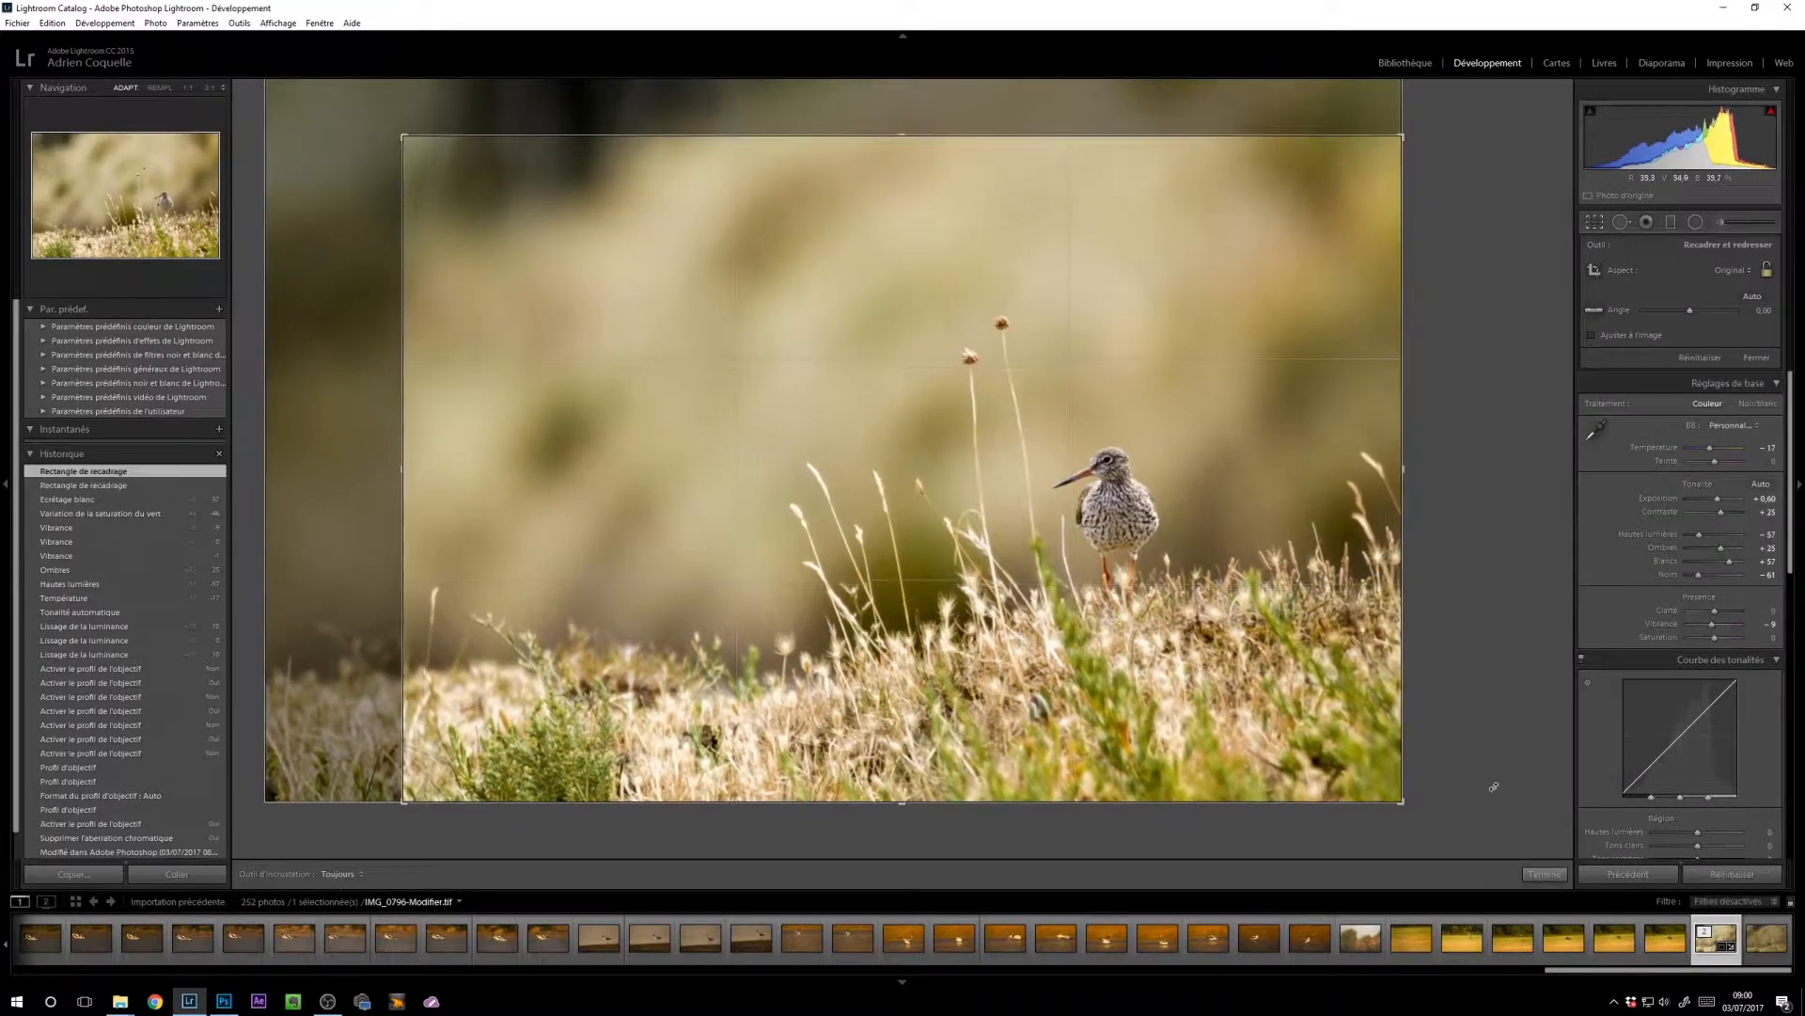
click(1544, 873)
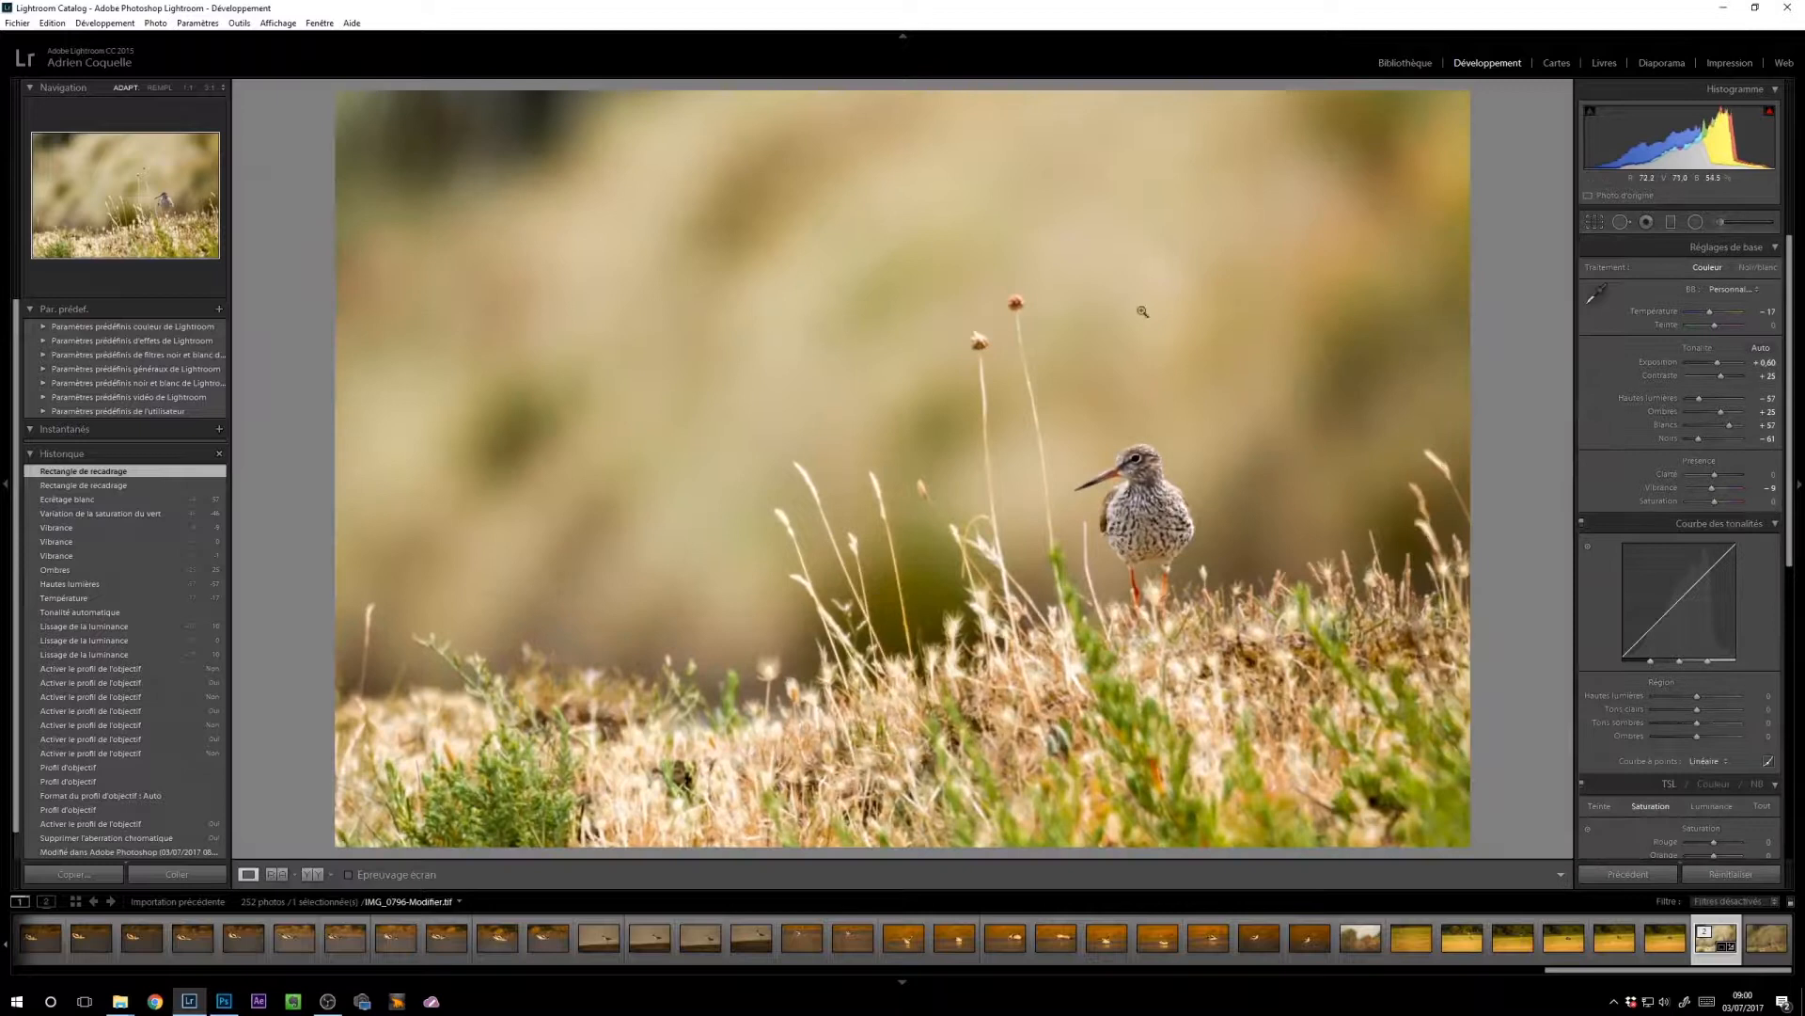
Step: Add a slightly tilted graduated filter over the dark area in the photo's upper-left corner
click(1671, 222)
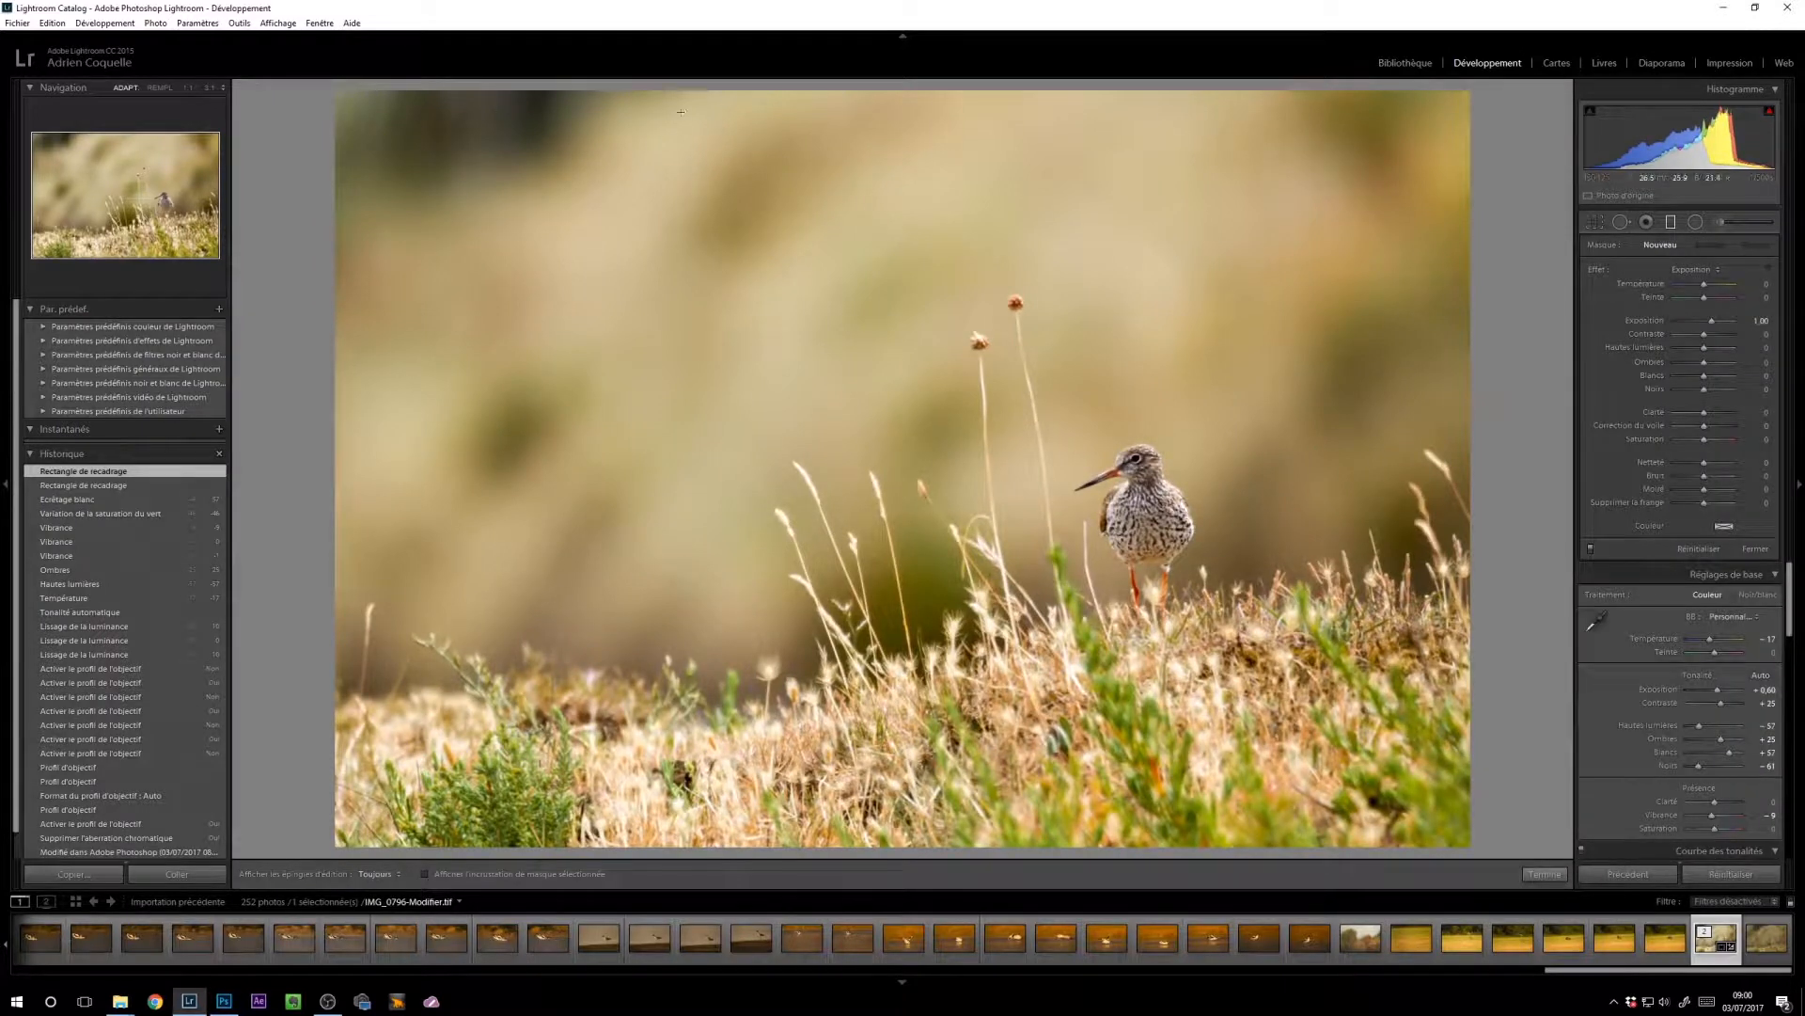
click(1673, 222)
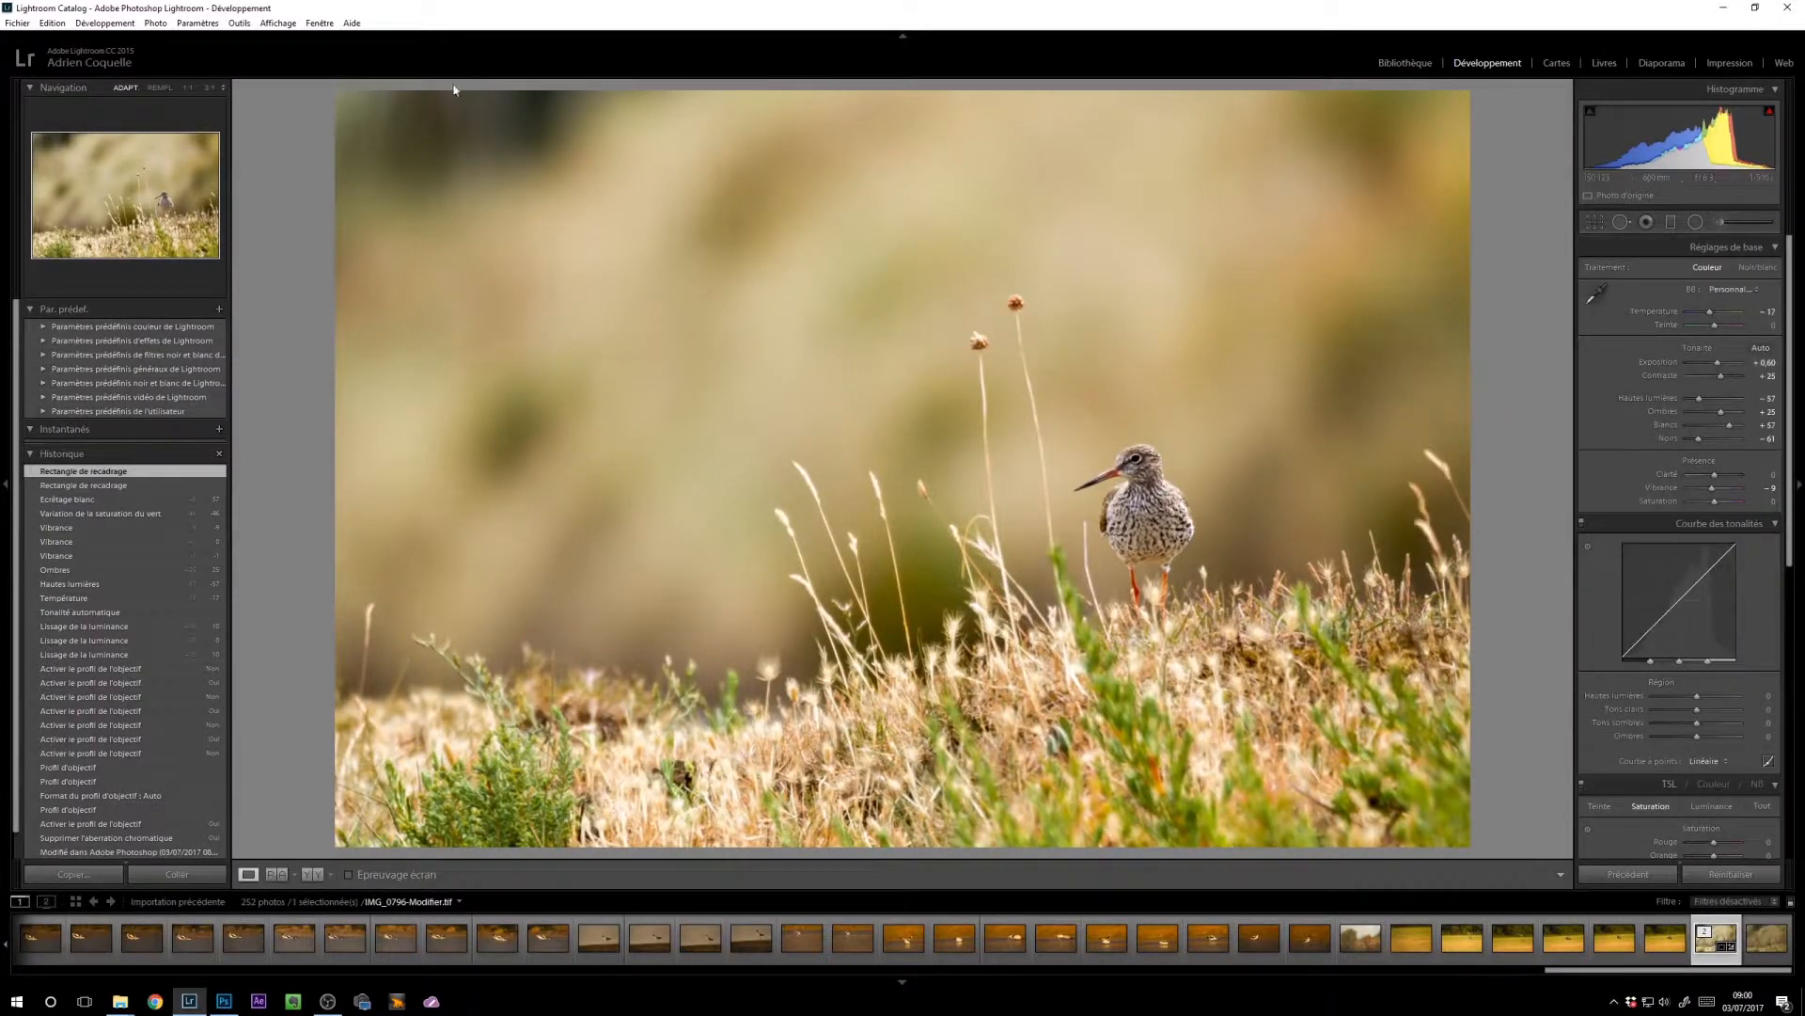
click(1672, 223)
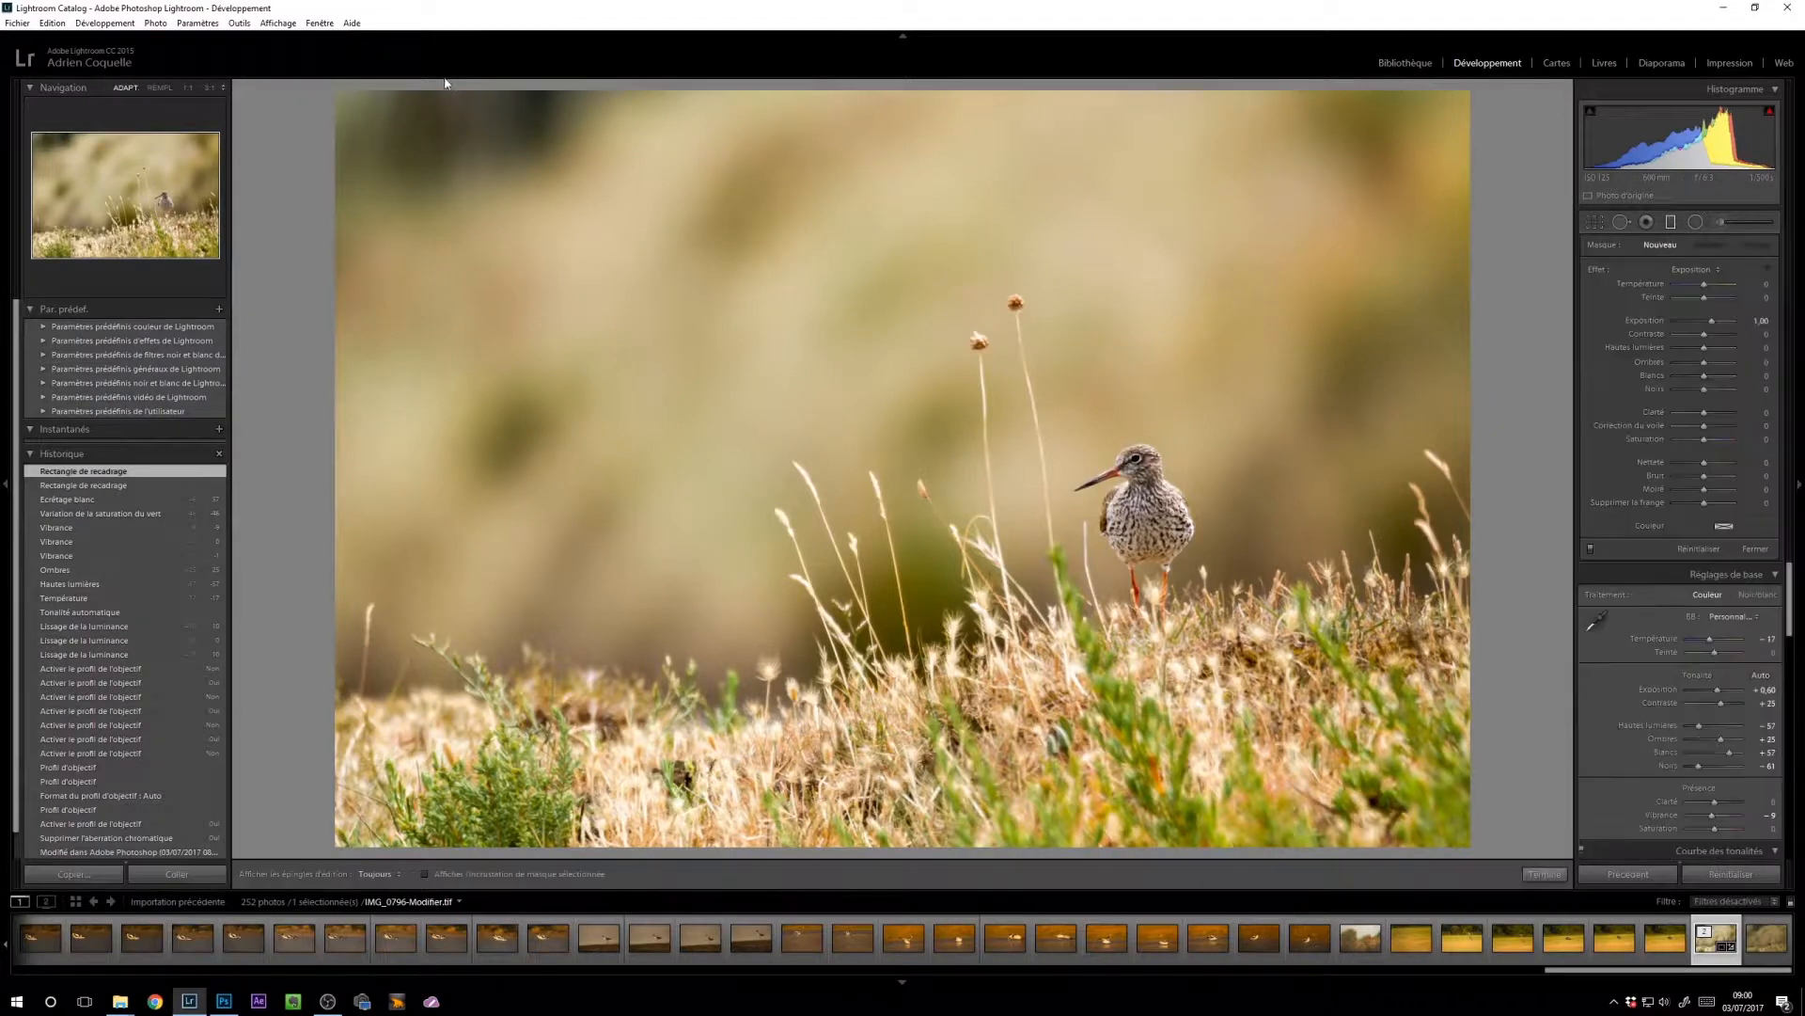
drag(442, 88, 484, 261)
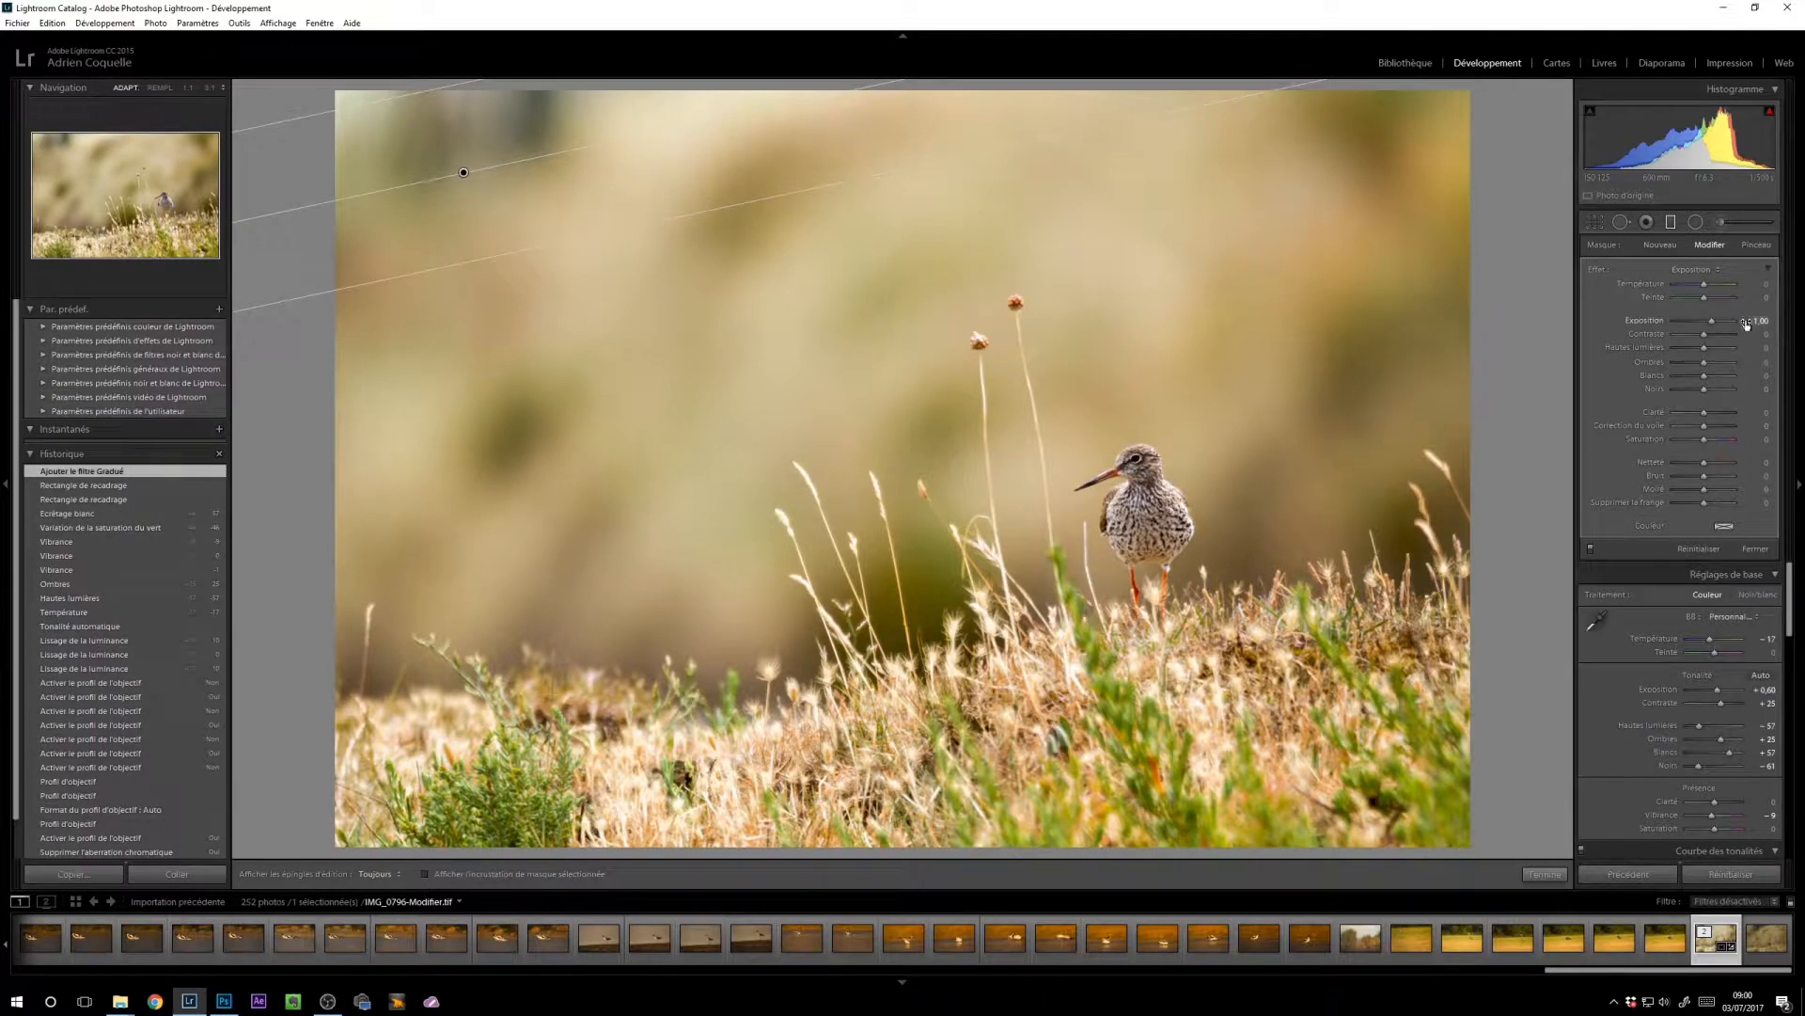
Step: Set the graduated filter's exposure to 0.29, raise its shadows, and set blacks to 21 and sharpness to -100
drag(1714, 329, 1713, 395)
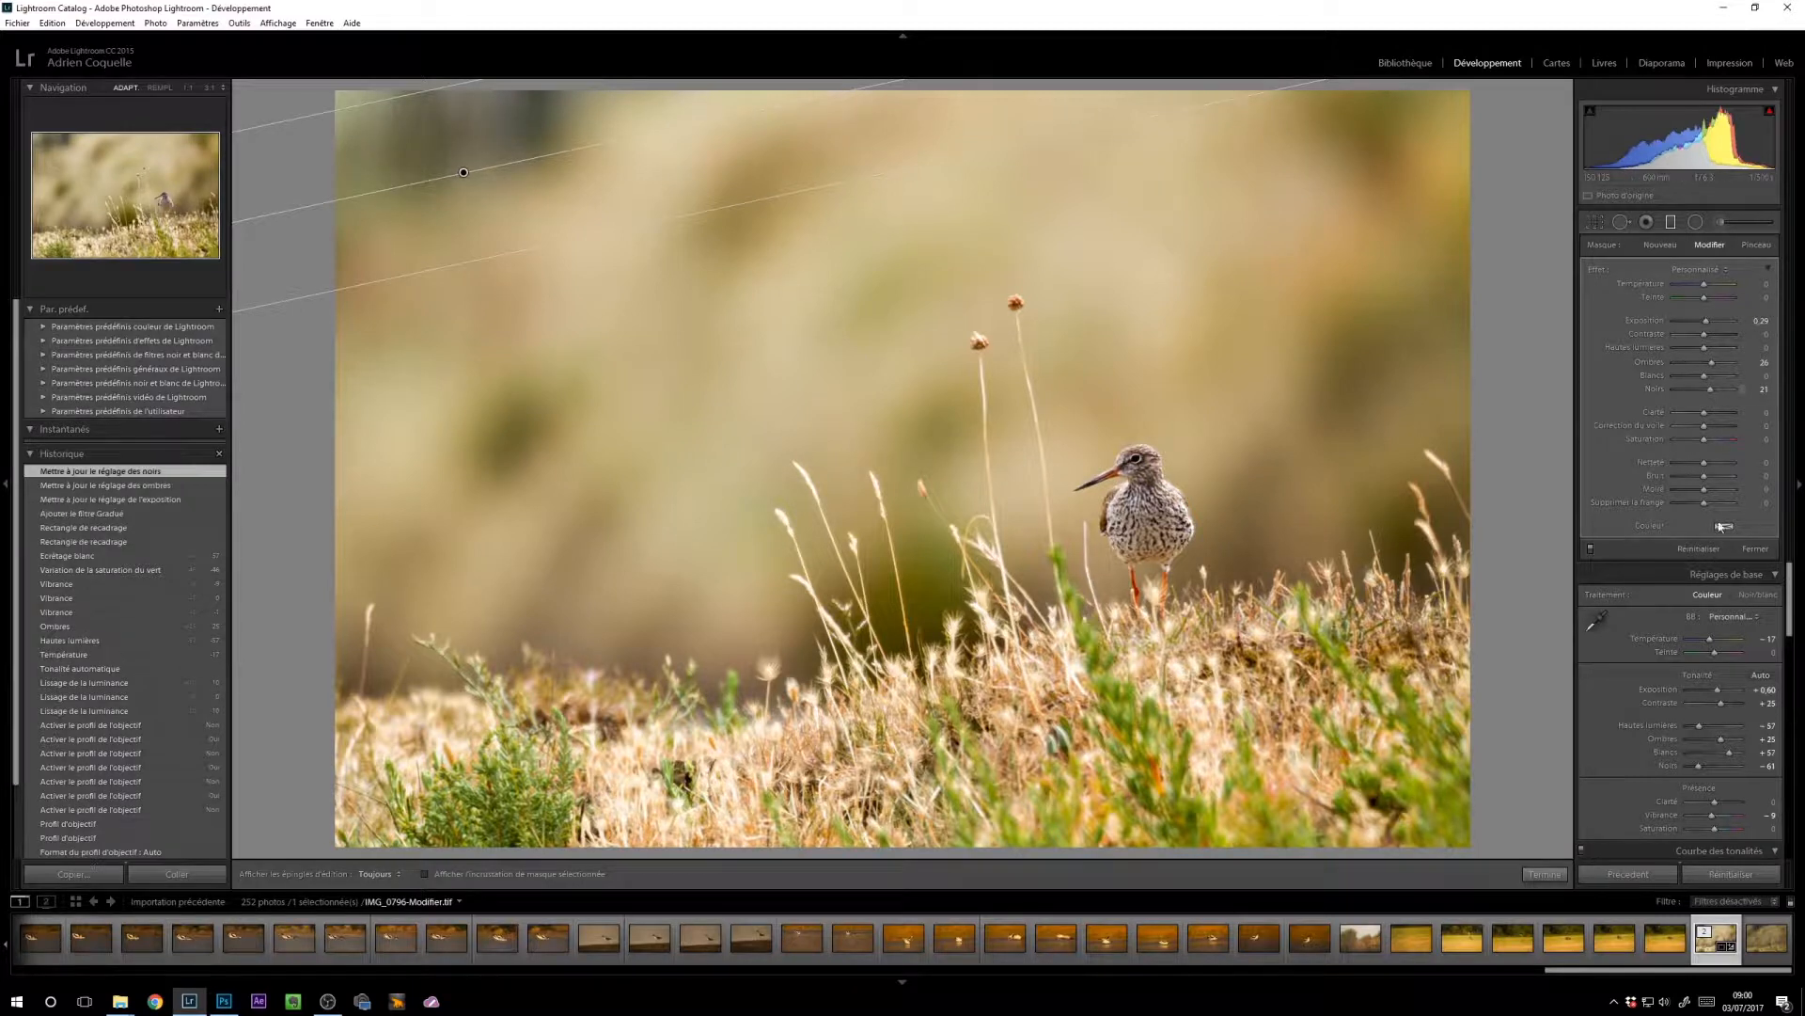
drag(1704, 463, 1668, 463)
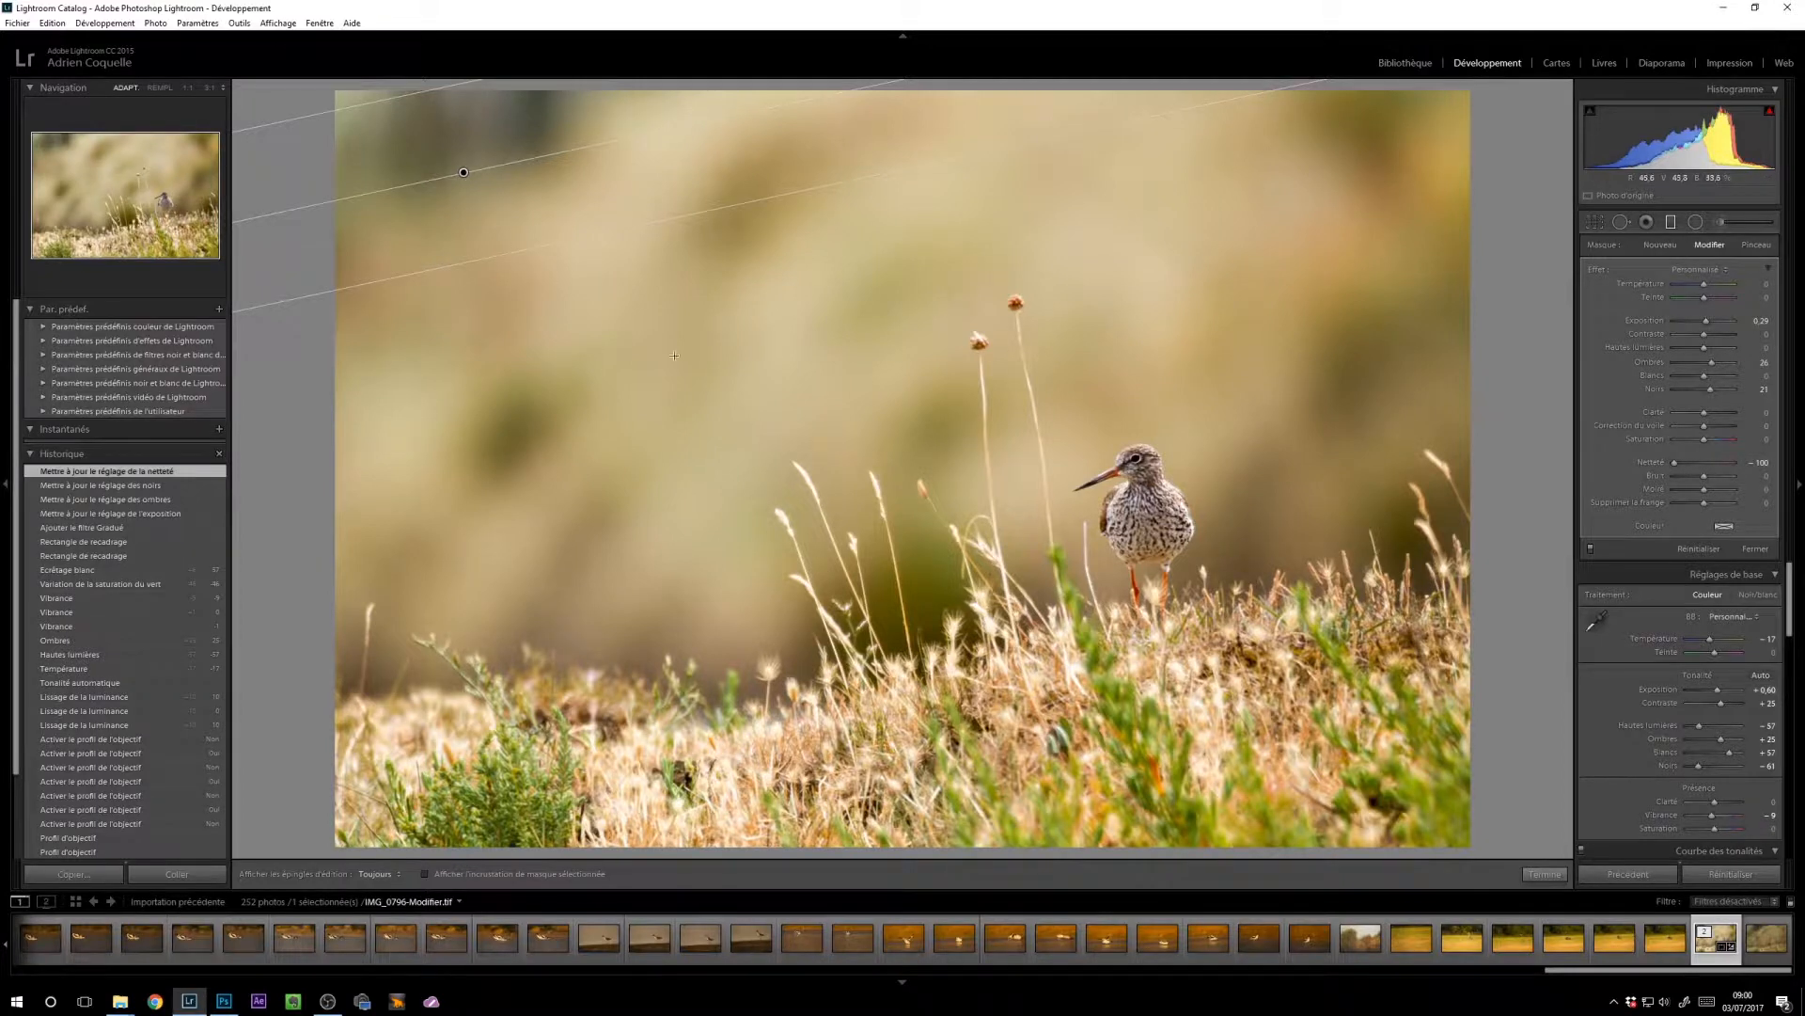
click(1545, 874)
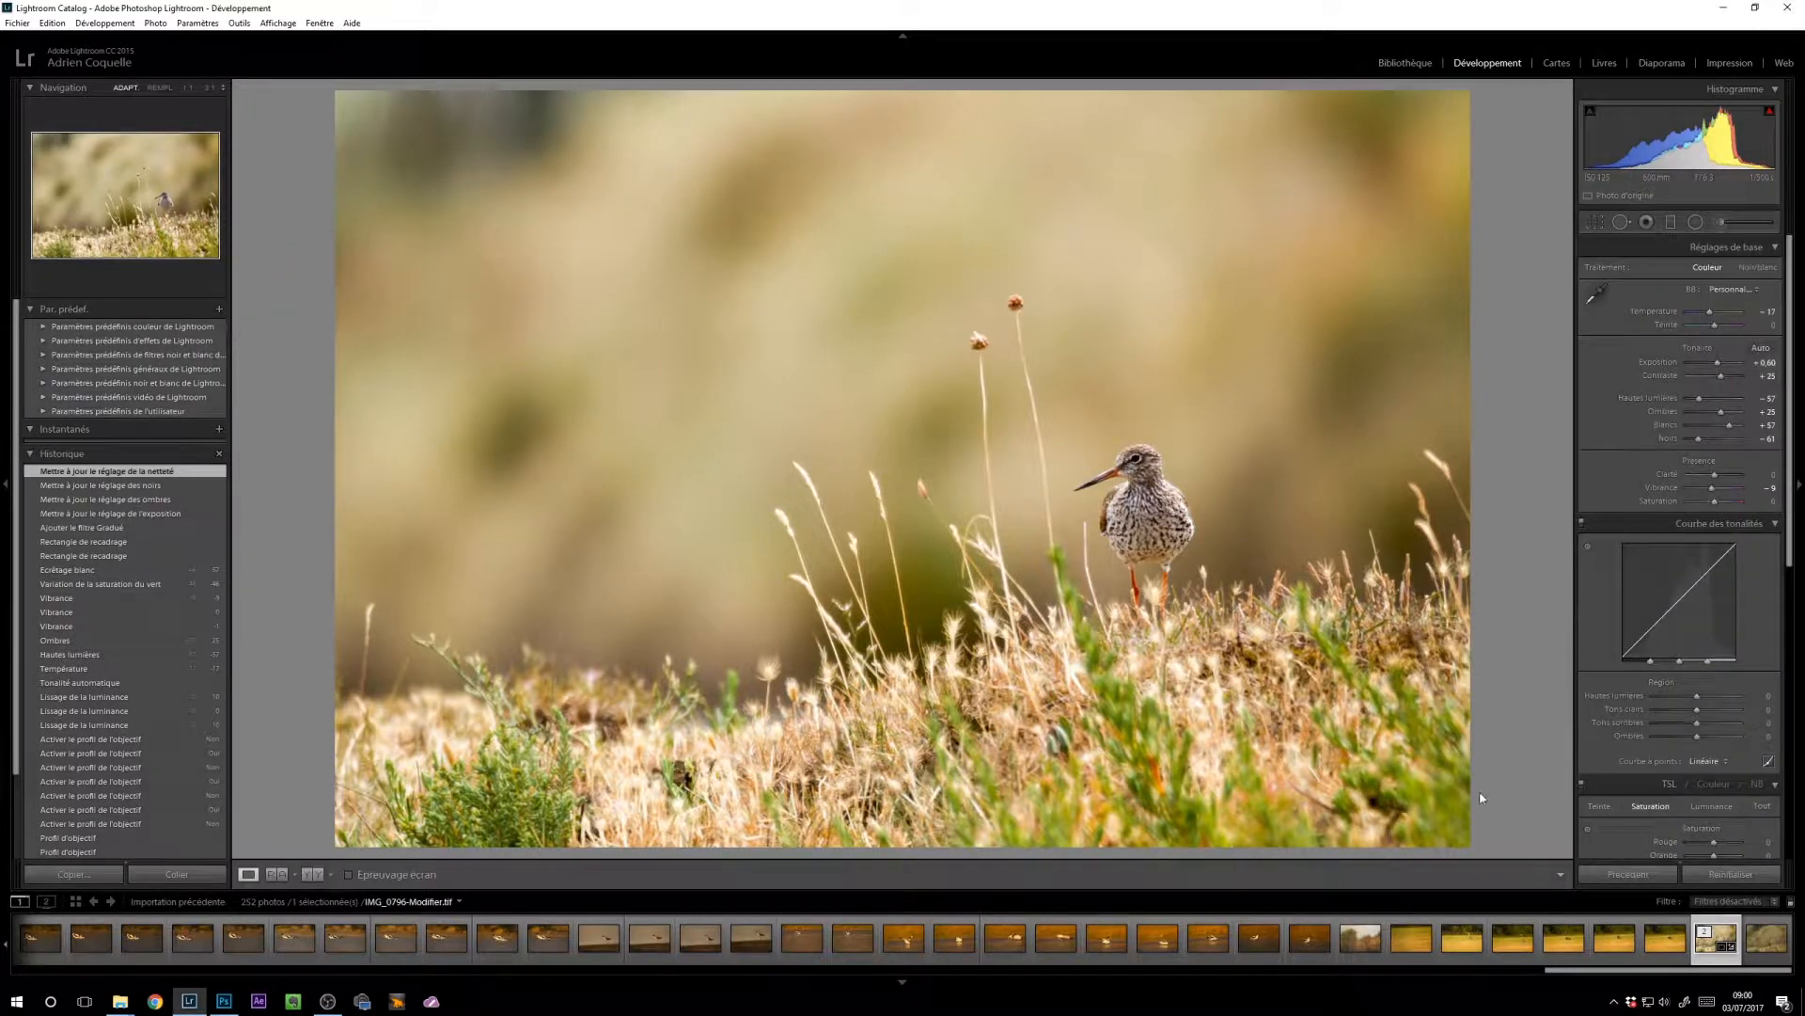
Step: Compare the photo before and after the graduated filter through the history, and return to the latest state
click(127, 529)
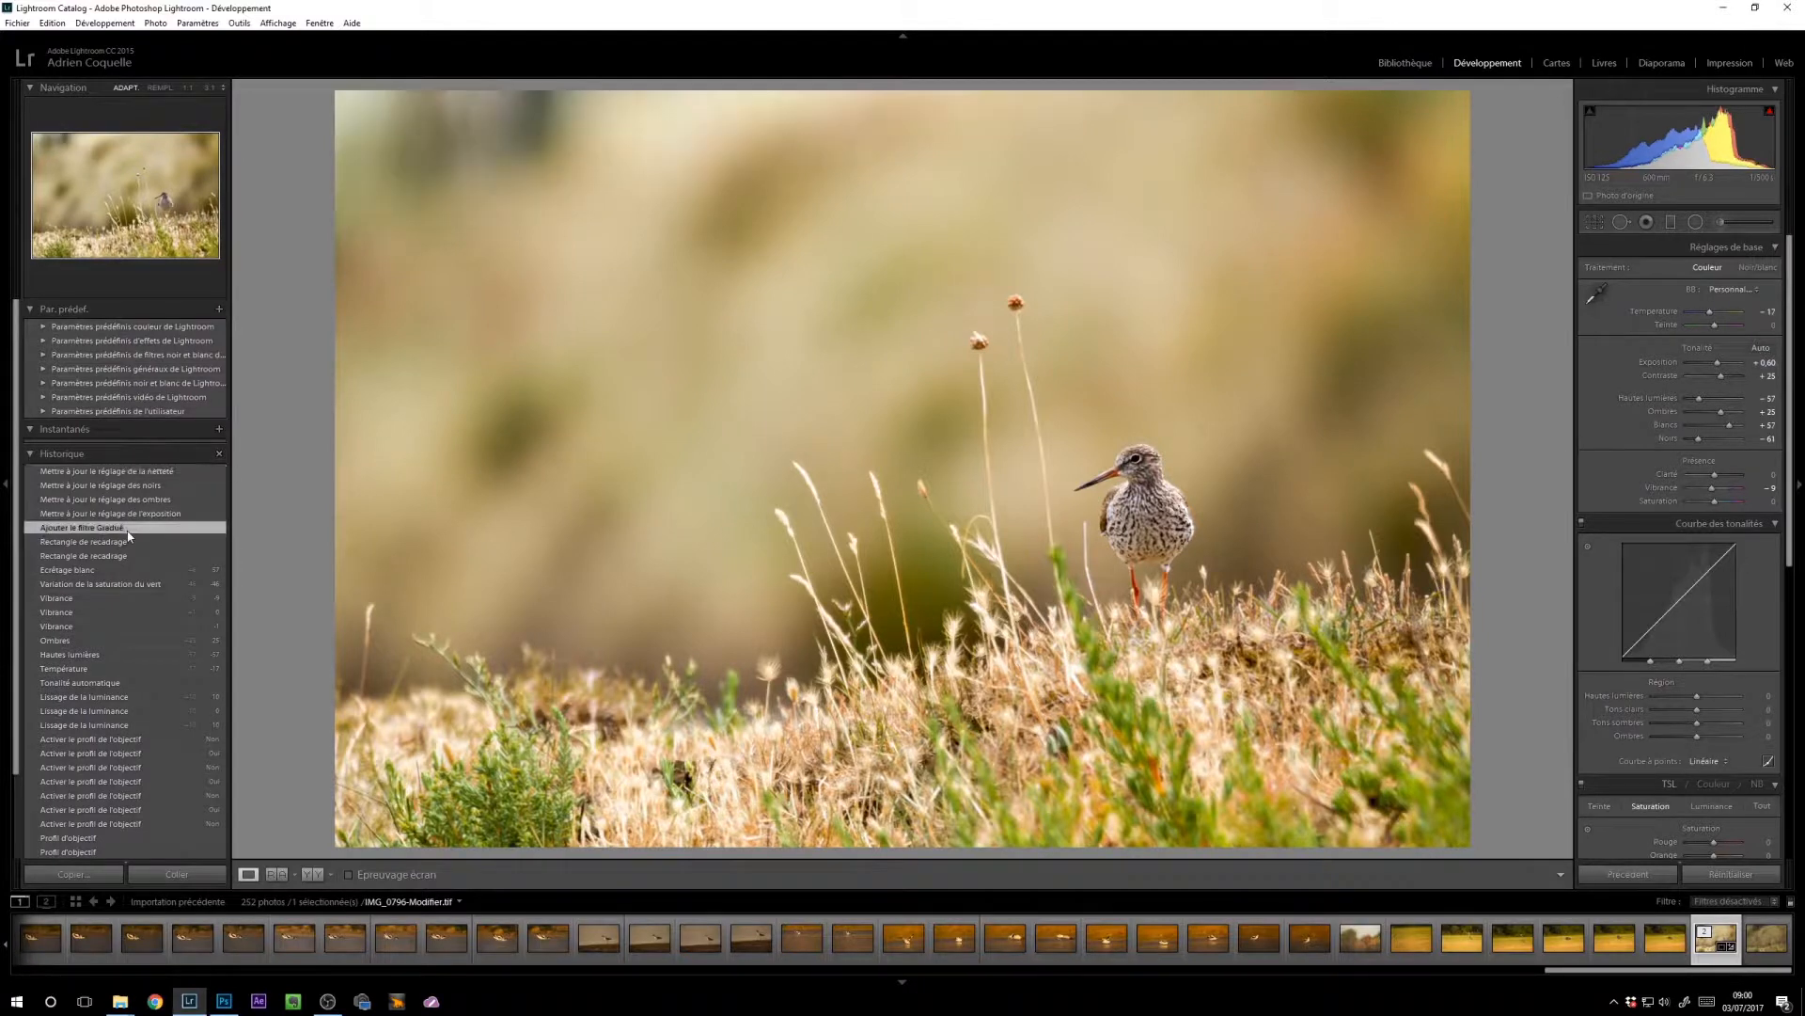
click(119, 542)
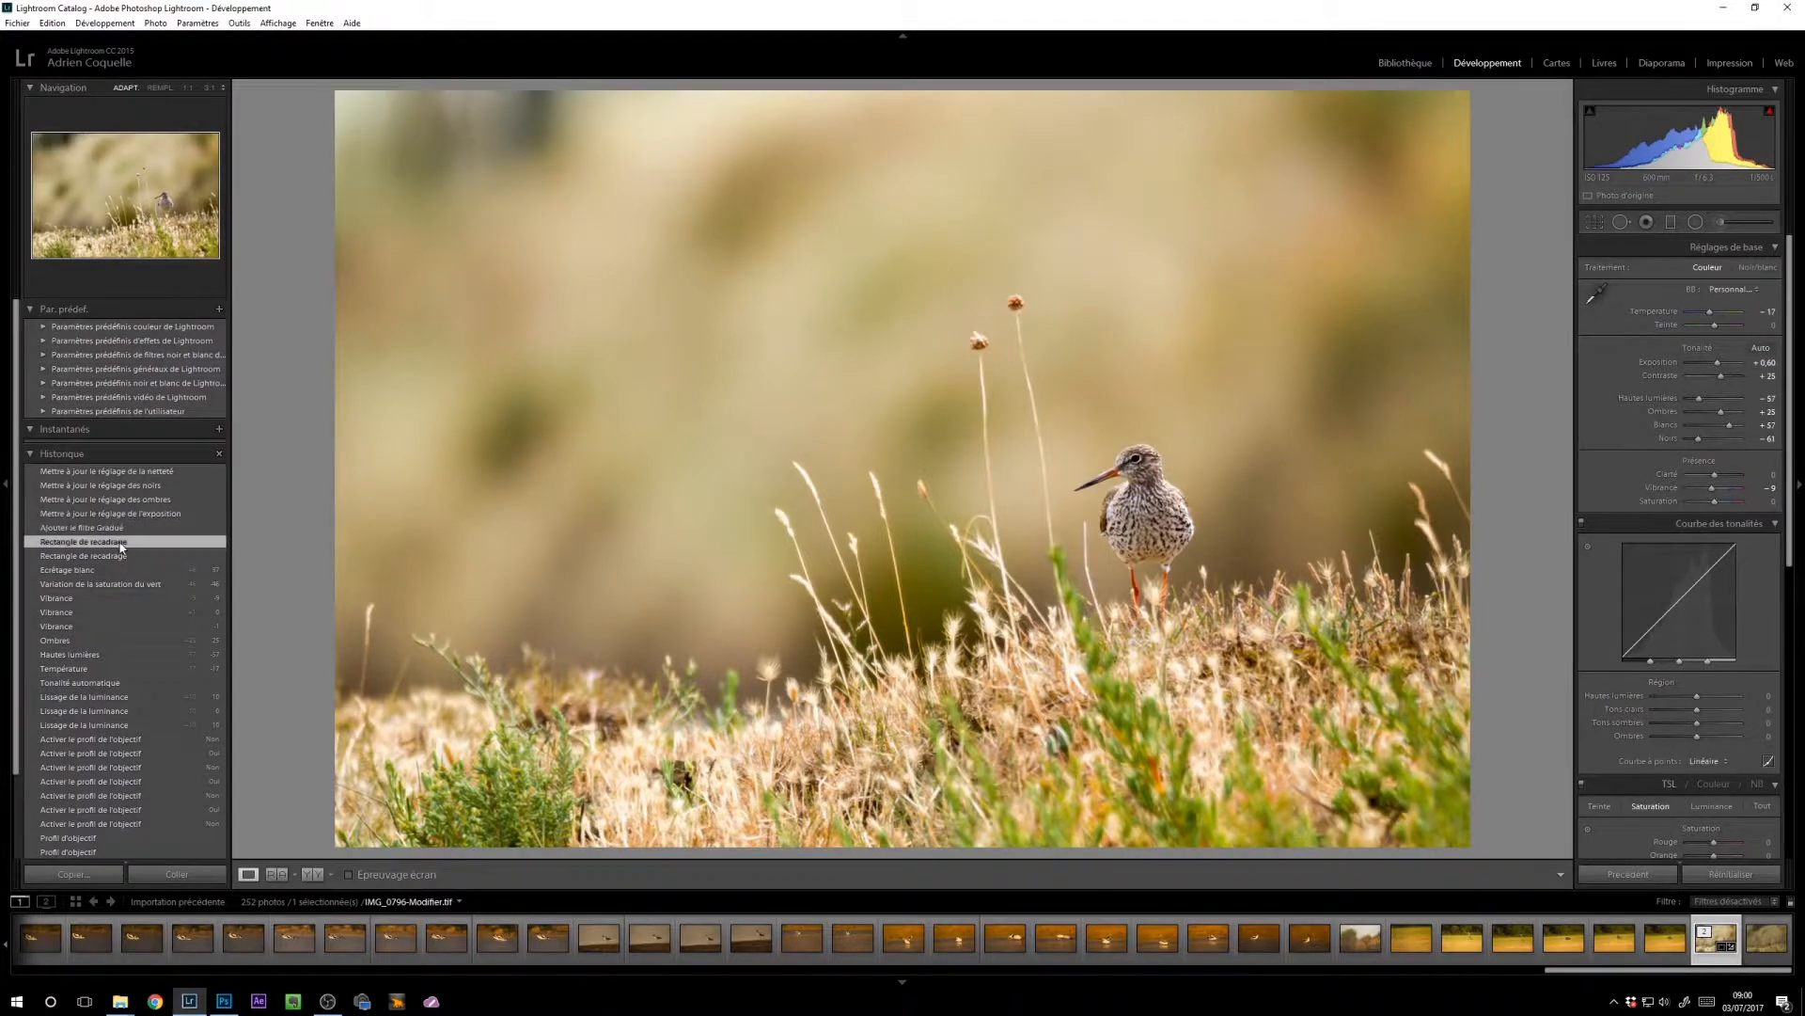
click(93, 476)
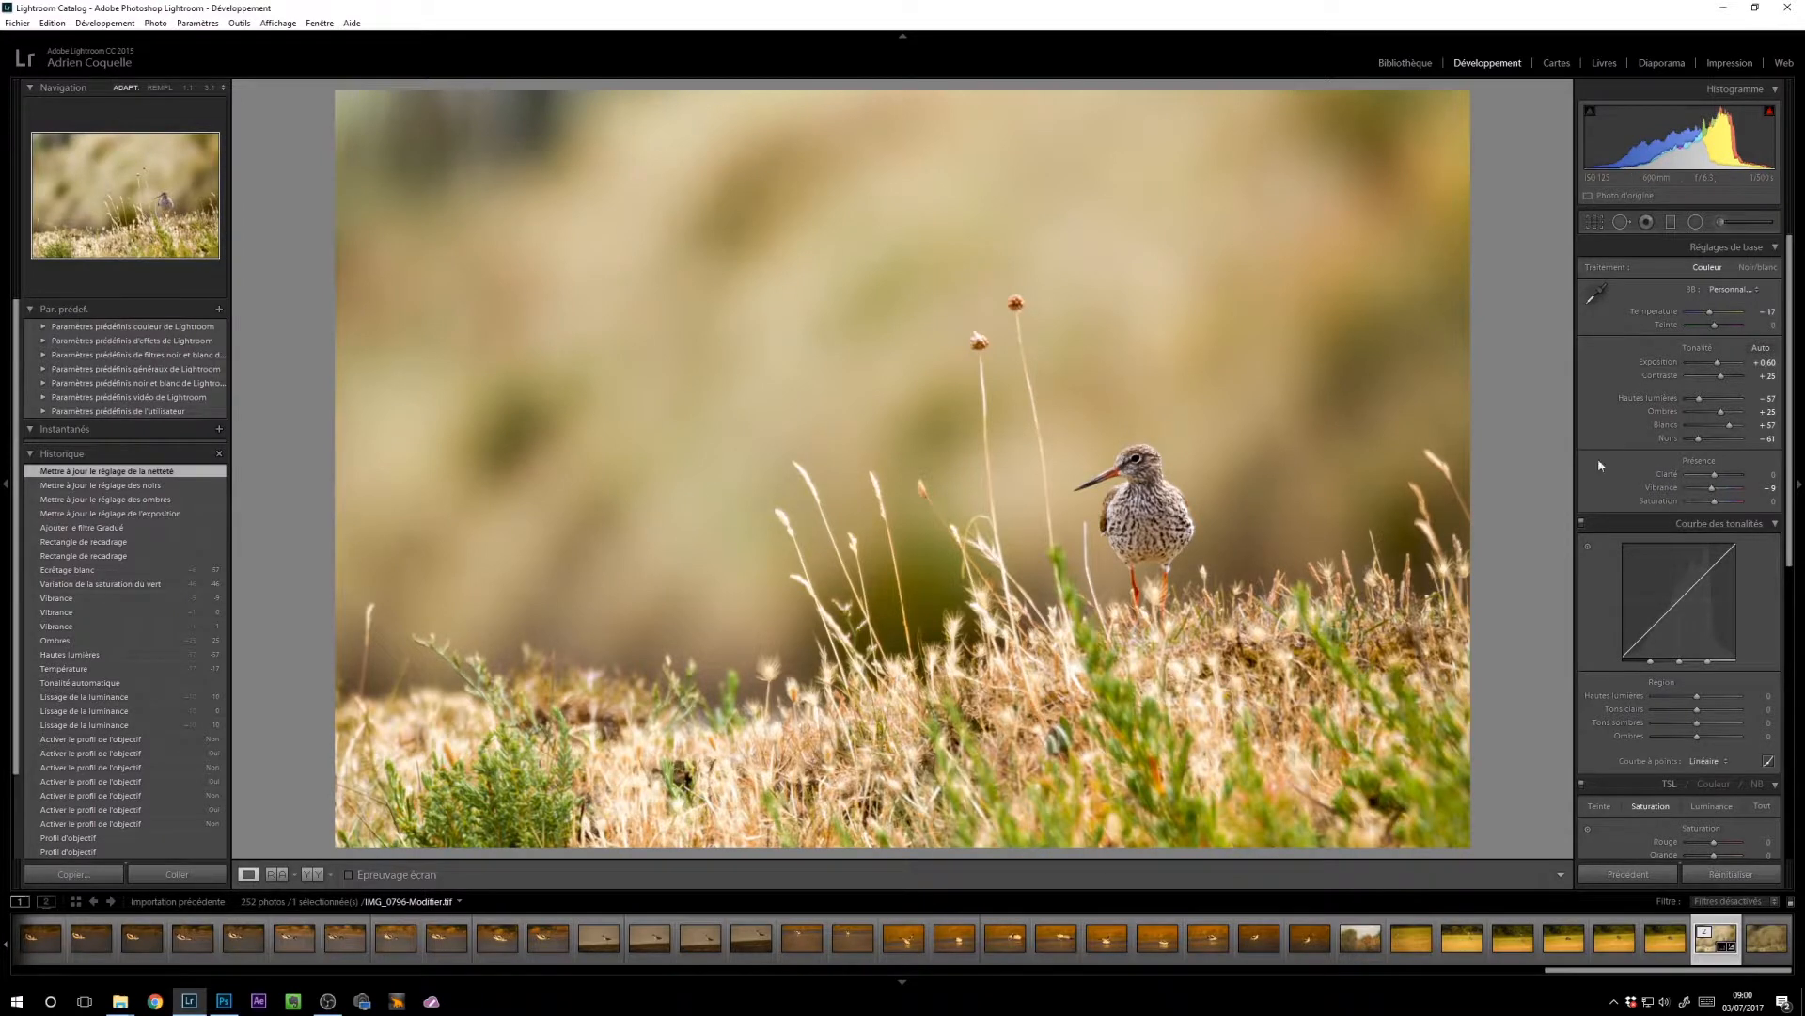
Step: View the bird close up and place an oval radial filter around its whole body
click(1102, 440)
click(1102, 440)
click(1324, 658)
click(1324, 658)
click(1176, 492)
key(q)
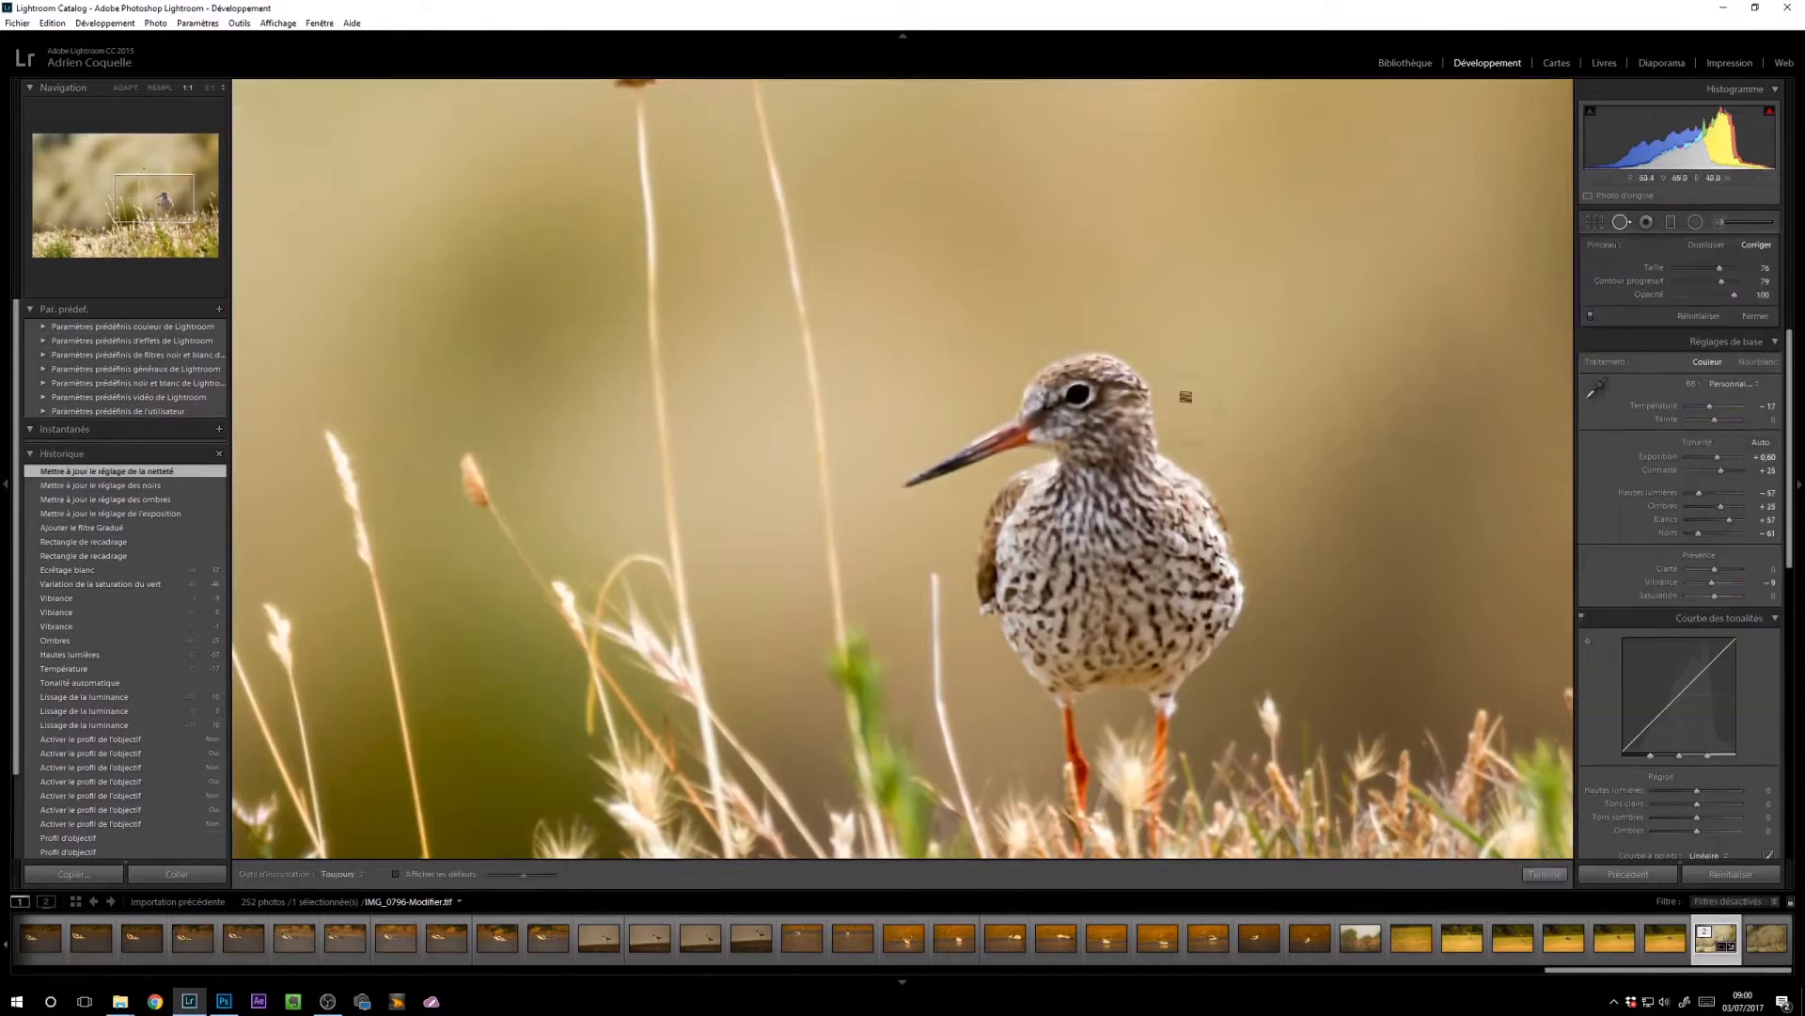
click(1696, 223)
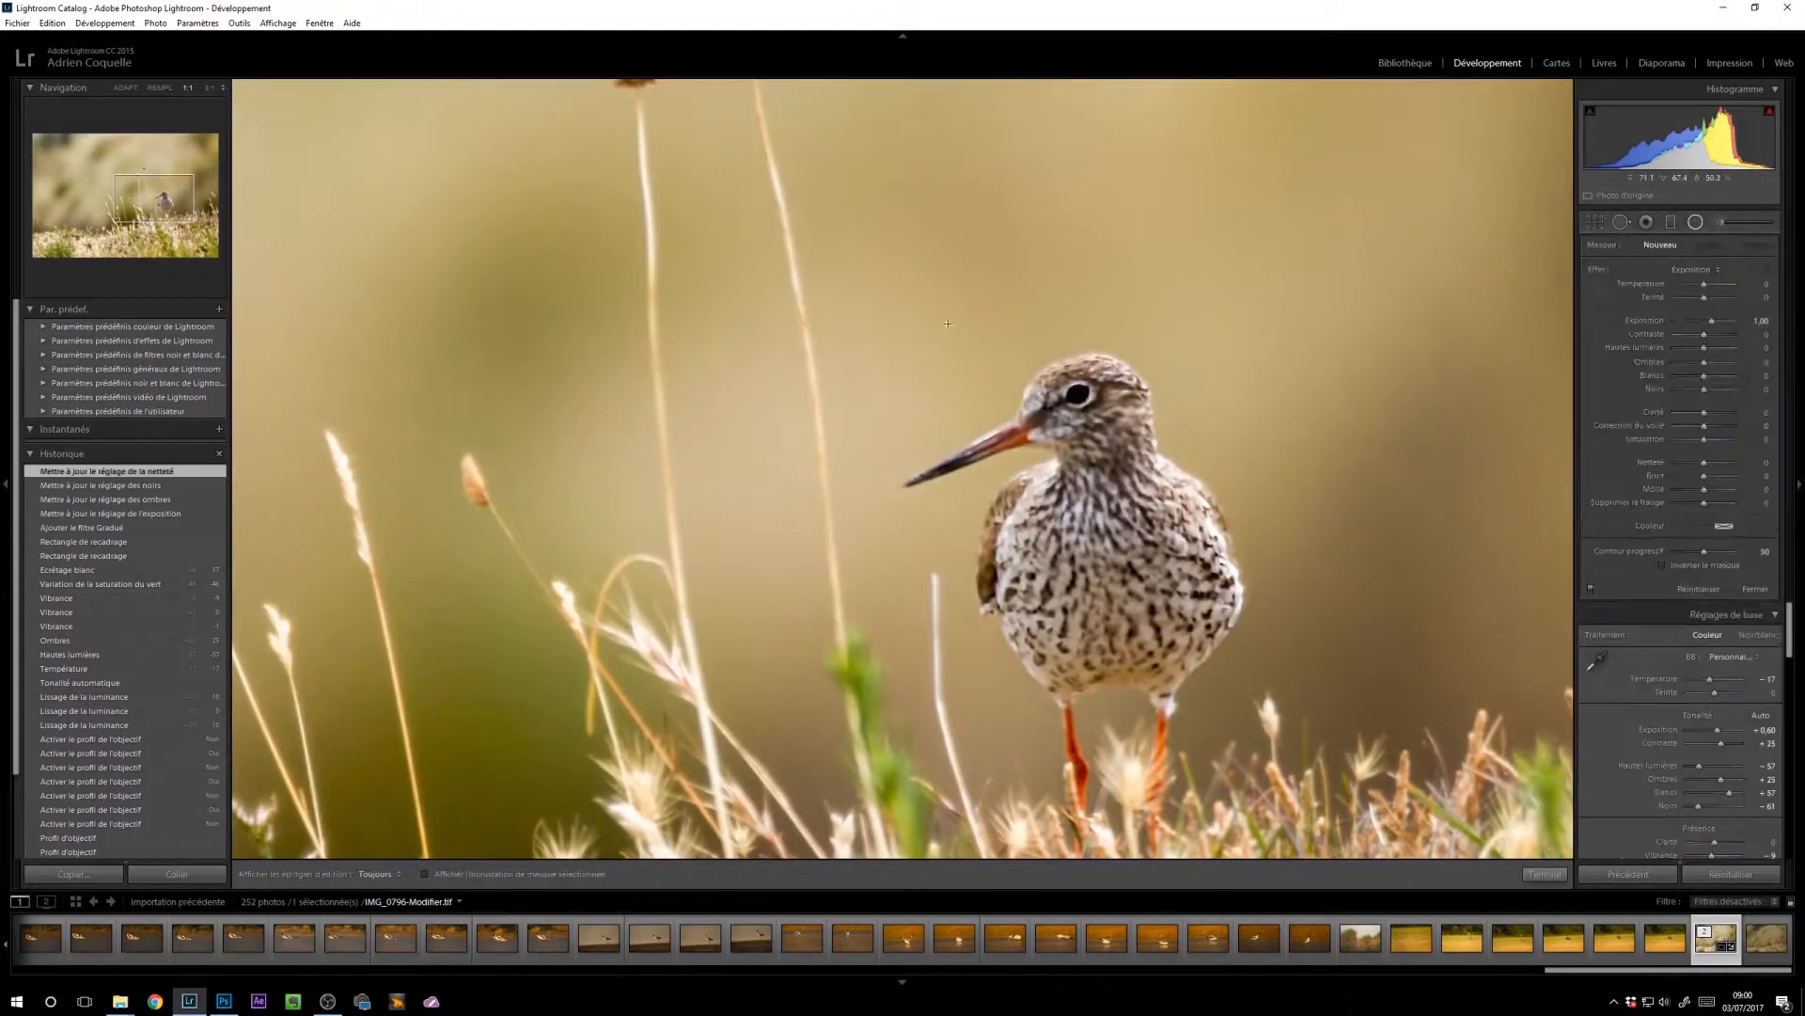
click(1696, 223)
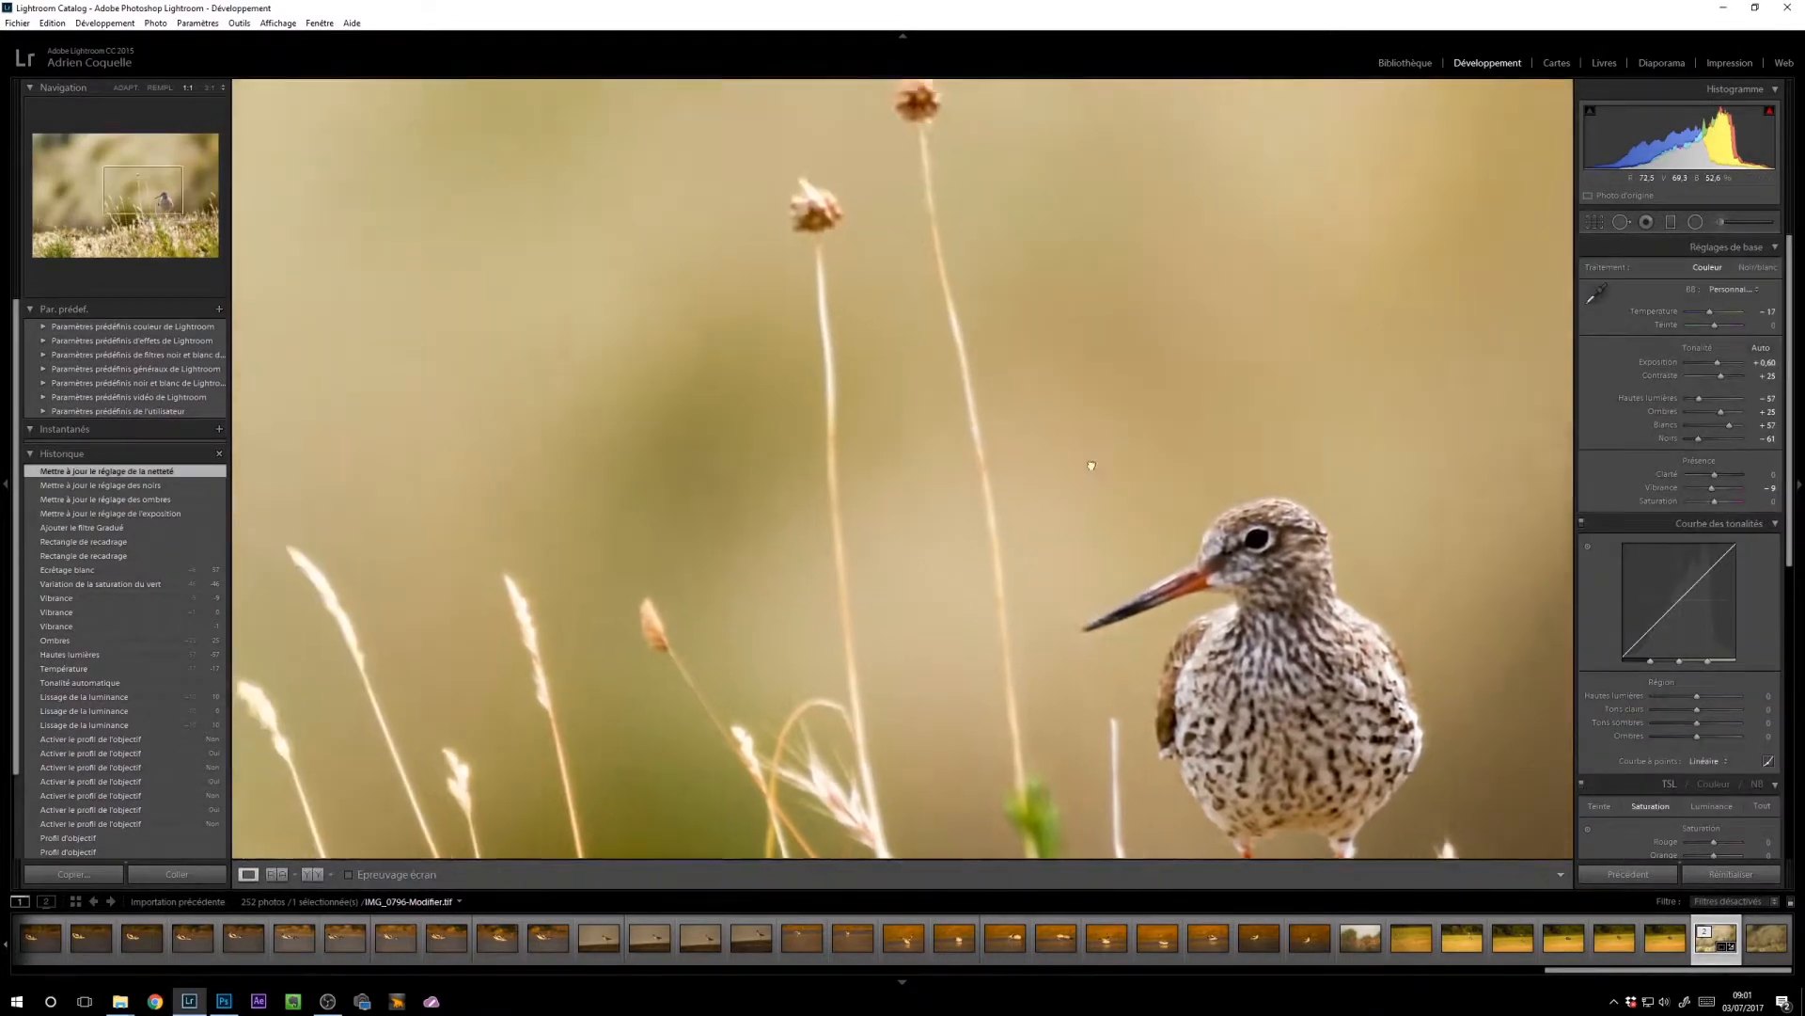
click(1697, 223)
drag(987, 294, 1189, 485)
drag(984, 204, 1115, 449)
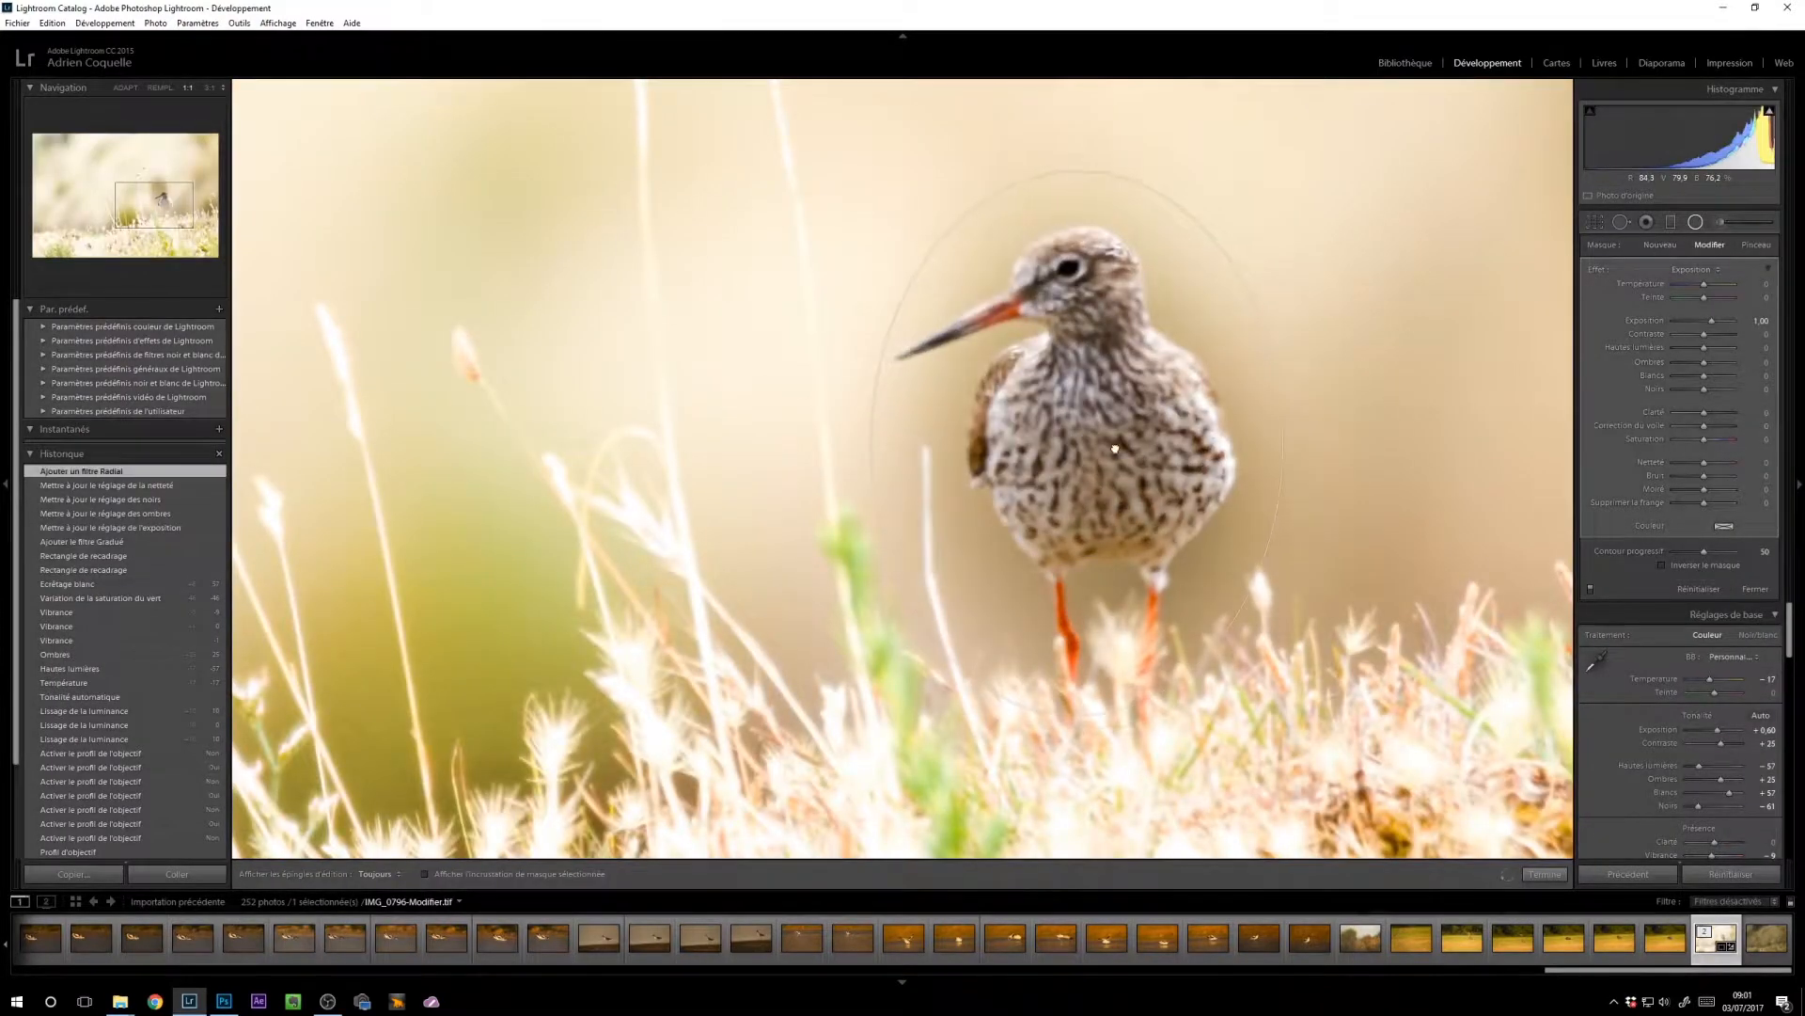
Step: Invert the radial filter's mask, set its feather to 100 and reset its exposure to 0
click(1676, 568)
drag(1704, 552, 1732, 555)
double_click(1654, 317)
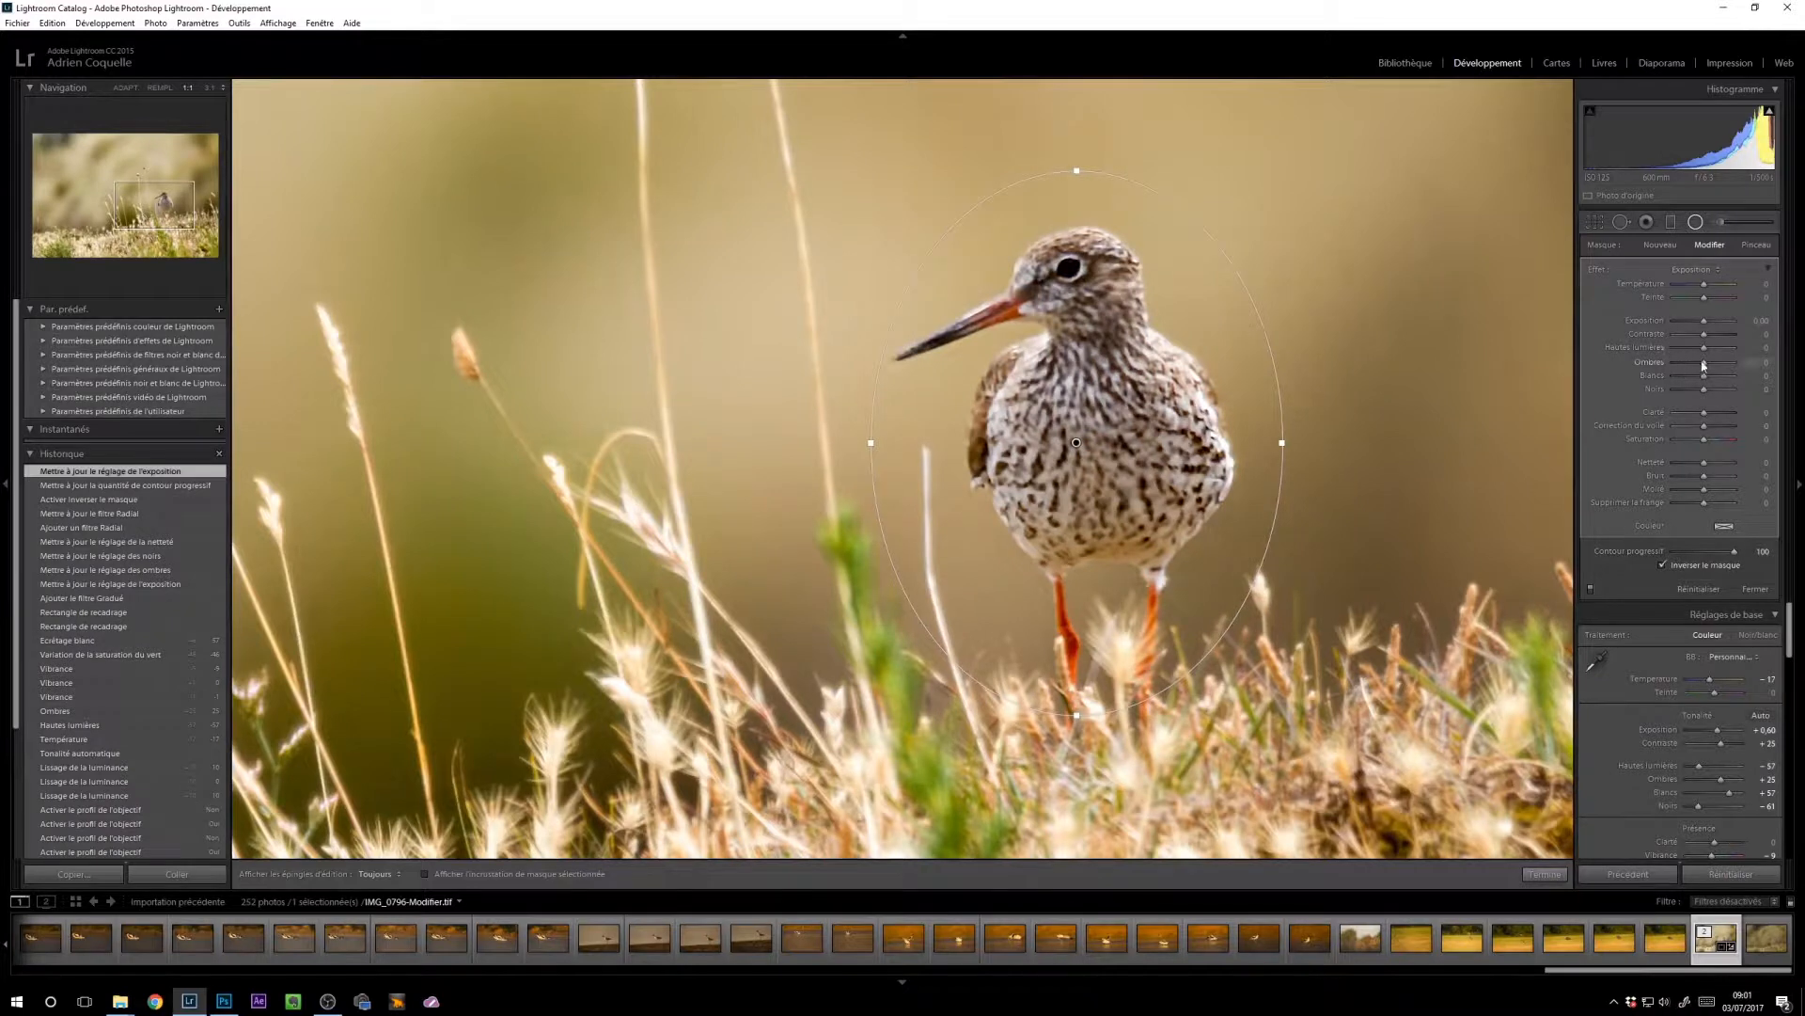
Step: Set the radial filter's clarity to 2, whites to 36 and shadows to 50, raise its contrast, and finish the filter
click(1708, 414)
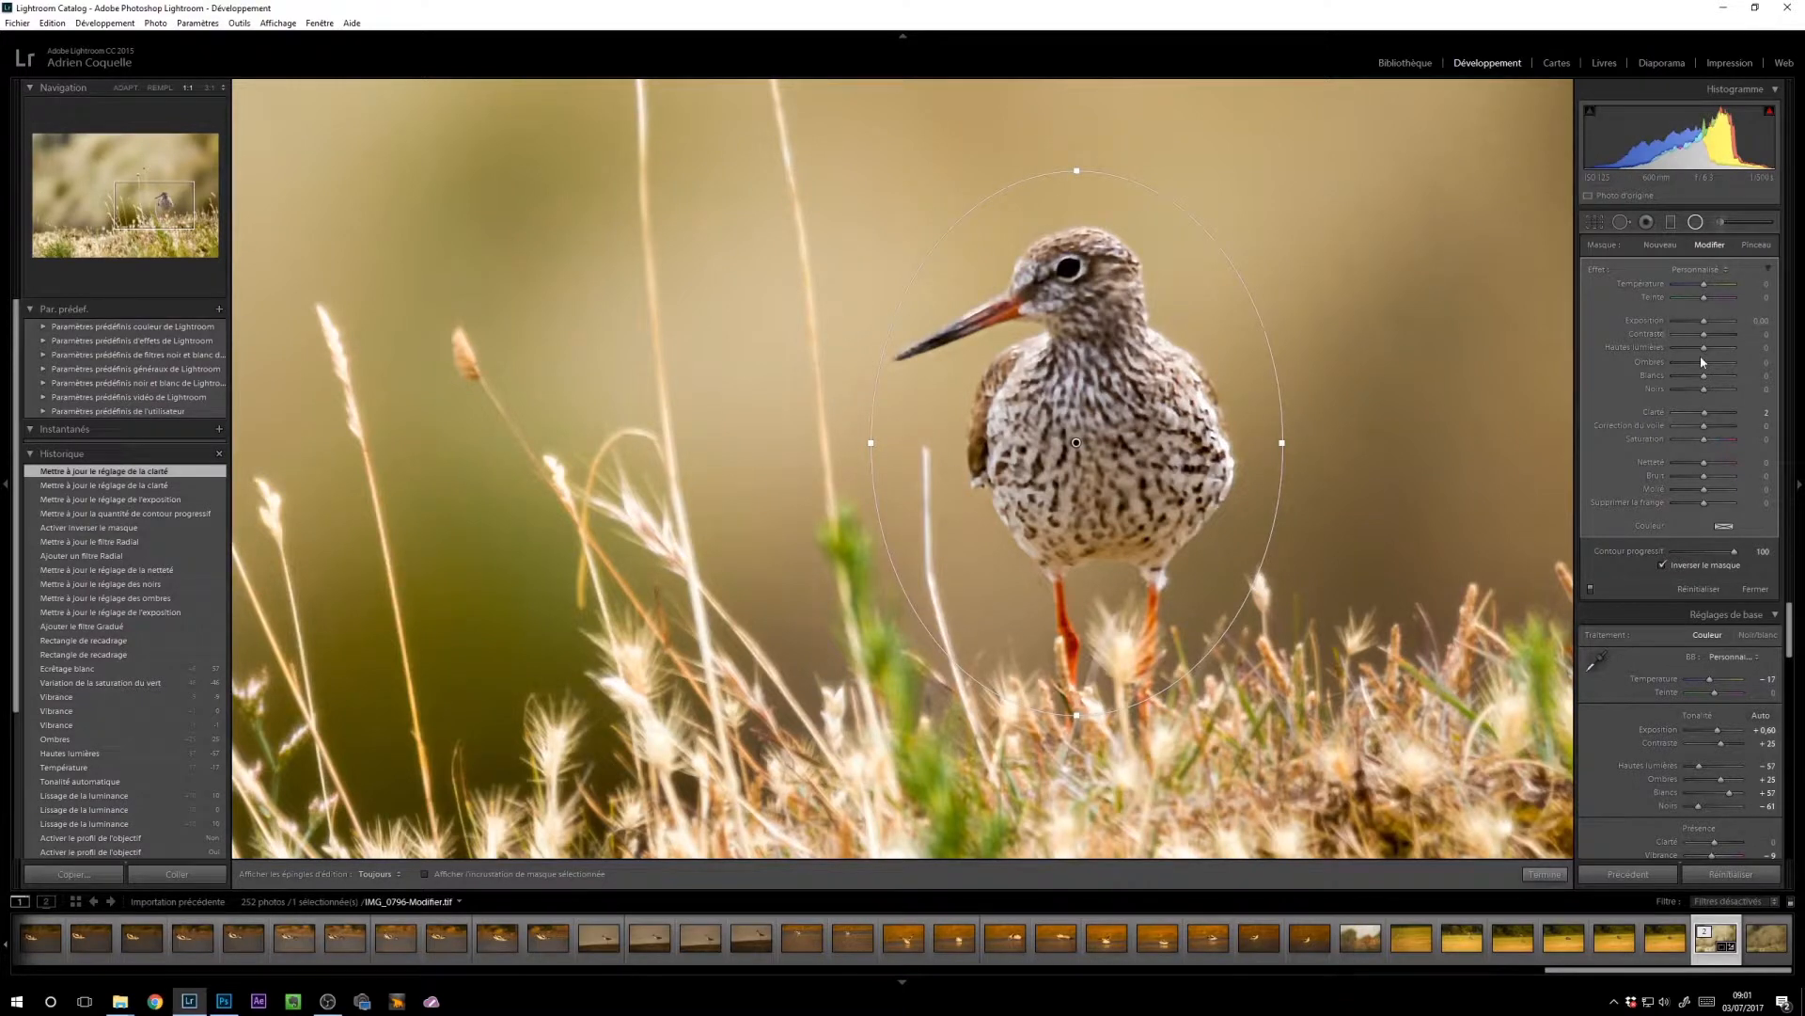
mouse_move(1705, 363)
mouse_down()
mouse_move(1739, 361)
mouse_move(1715, 376)
mouse_move(1716, 332)
mouse_move(1718, 364)
mouse_up()
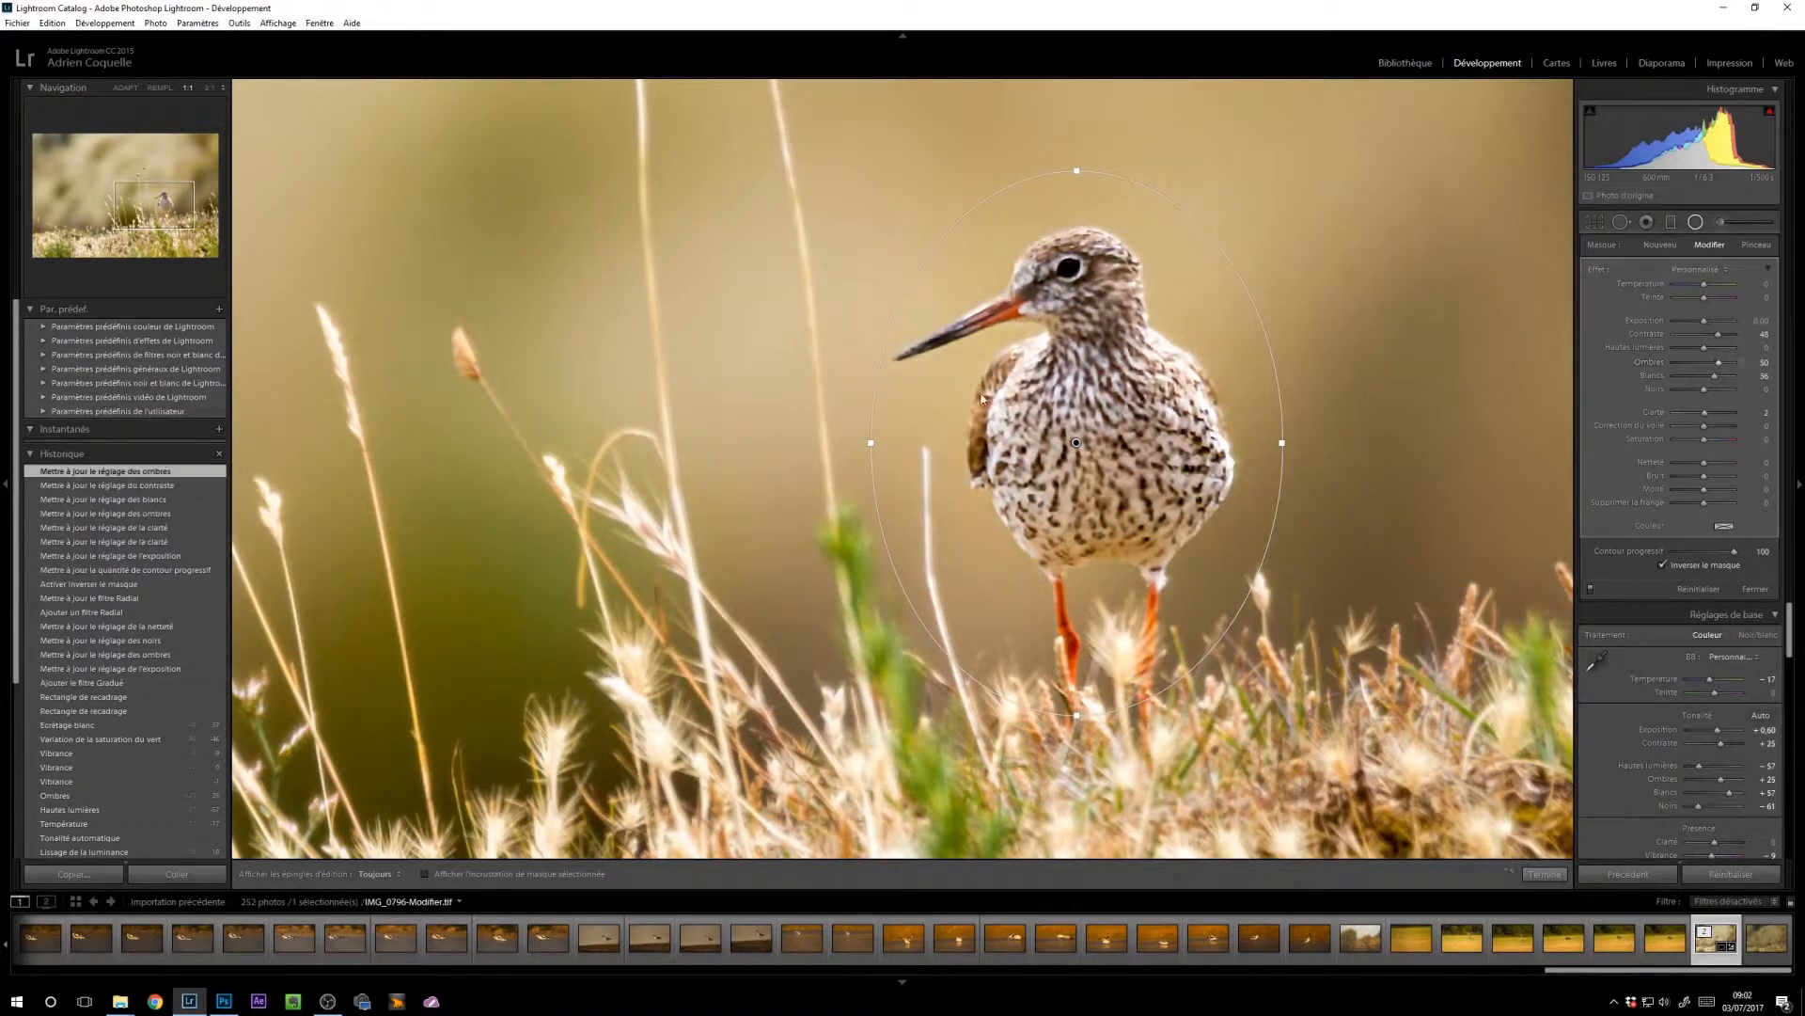
click(1544, 873)
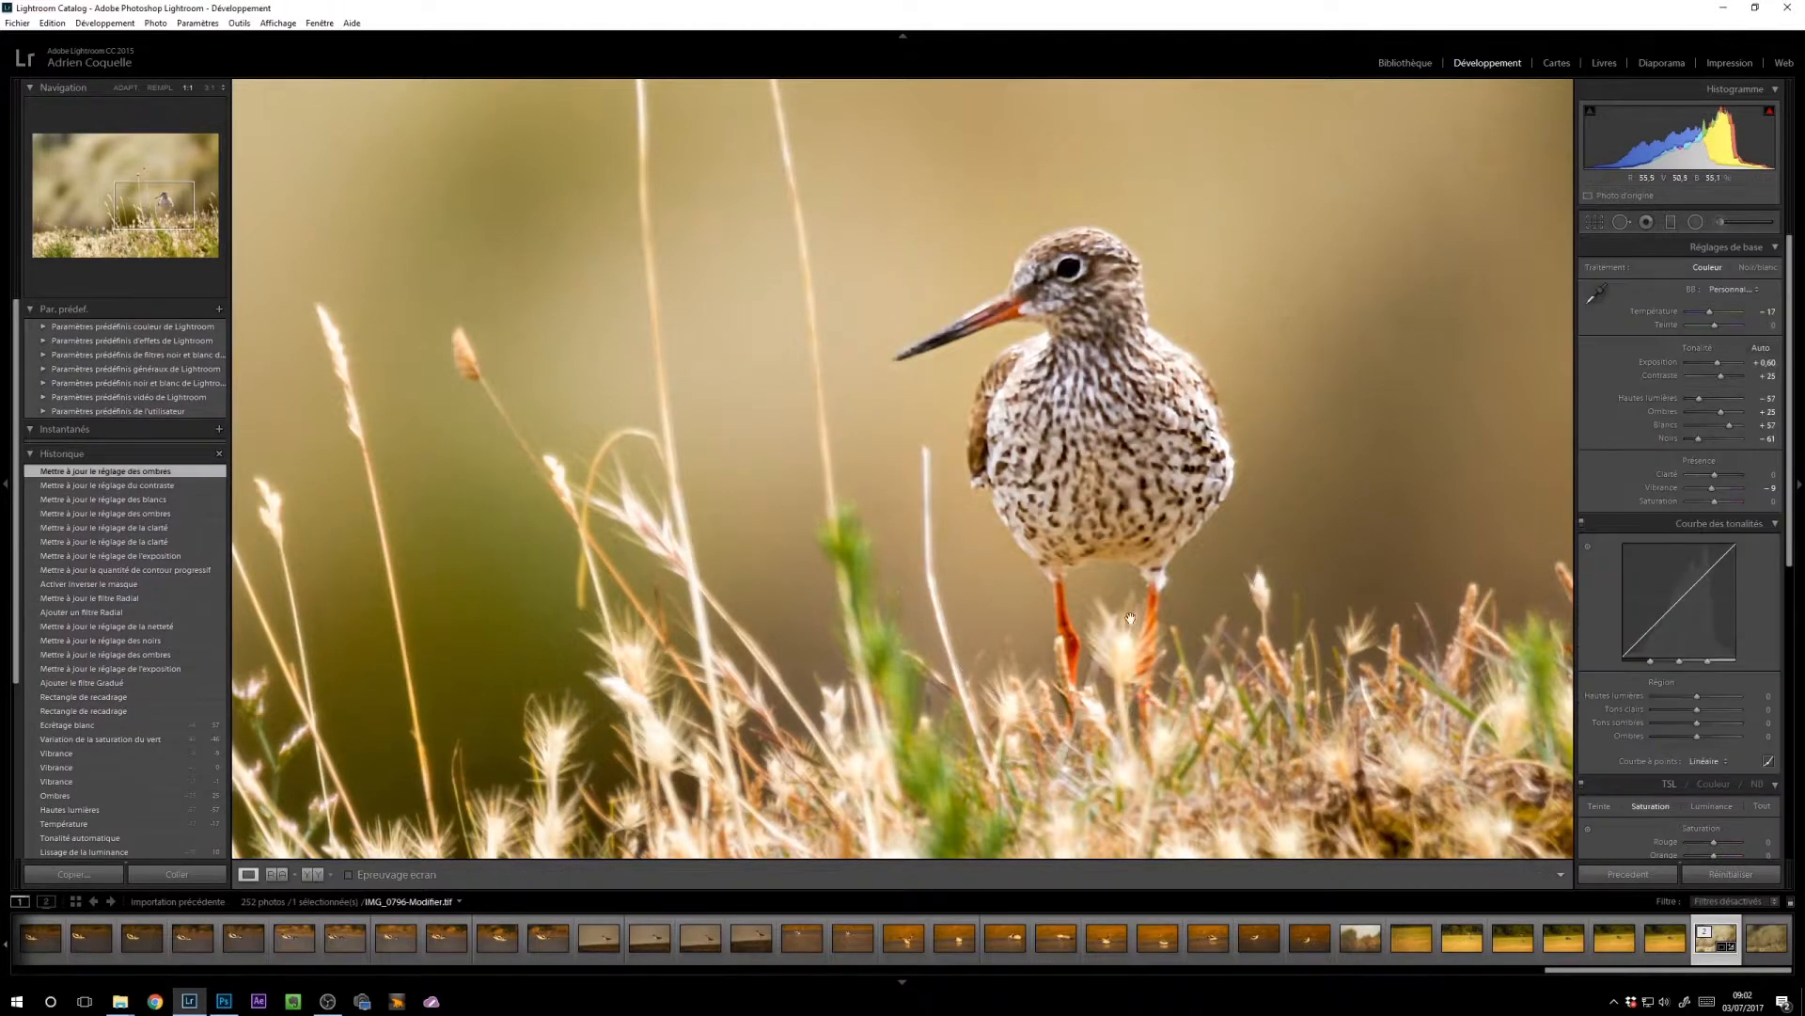
Step: Check the bird close up against the full view, and return to the whole photo
key(z)
key(z)
click(1135, 565)
click(1134, 568)
click(1133, 570)
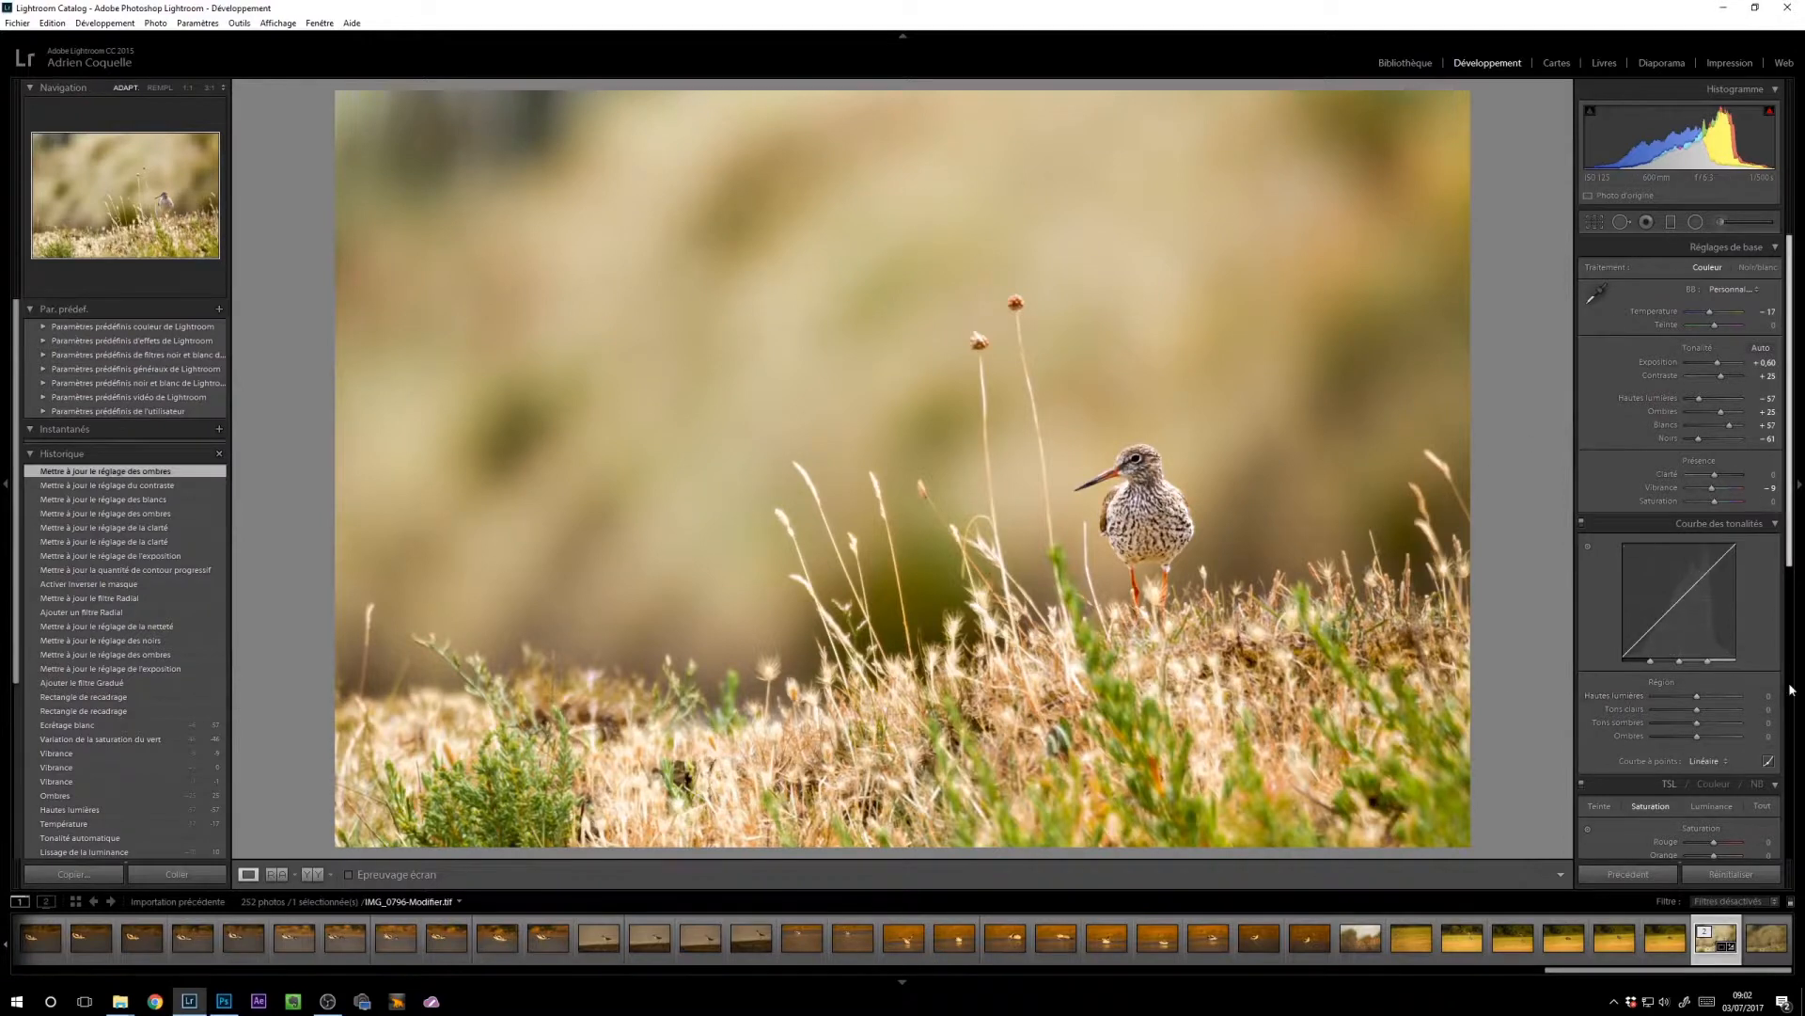
Step: Open the split toning settings and tint the shadows blue with hue 215 and saturation 50
scroll(1781, 659, down, 3)
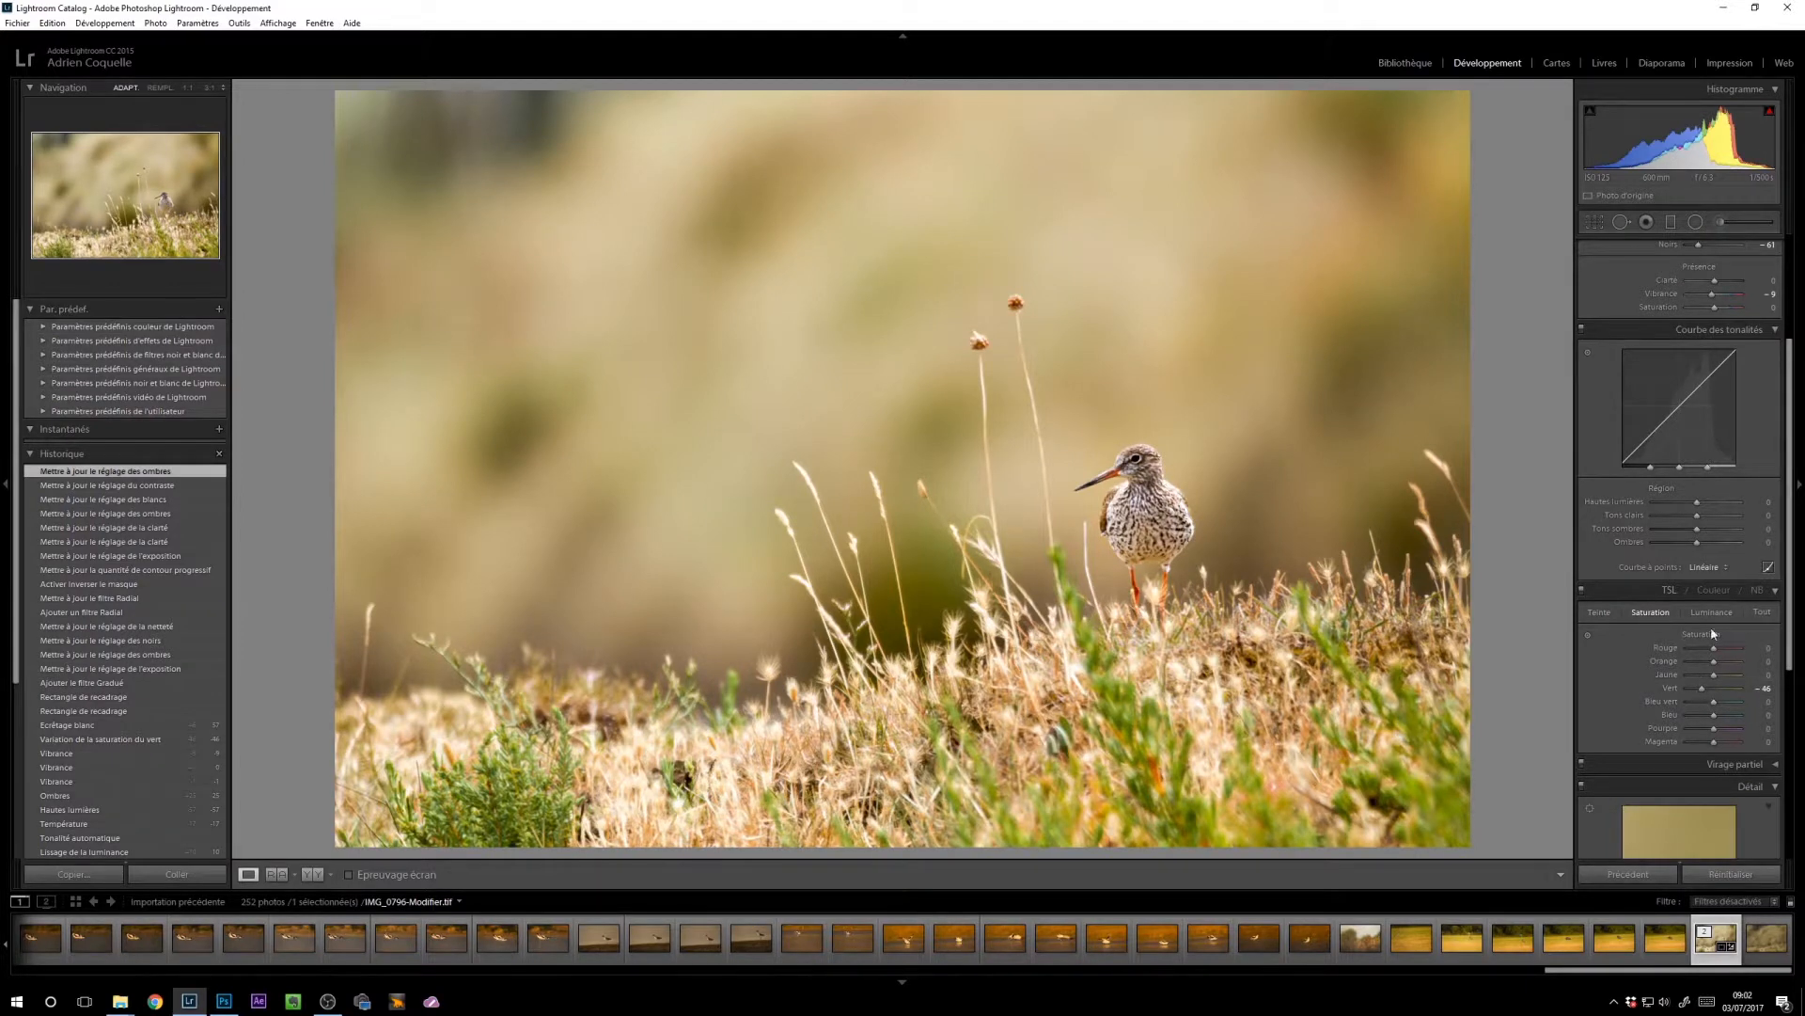
scroll(1739, 691, down, 2)
click(1768, 668)
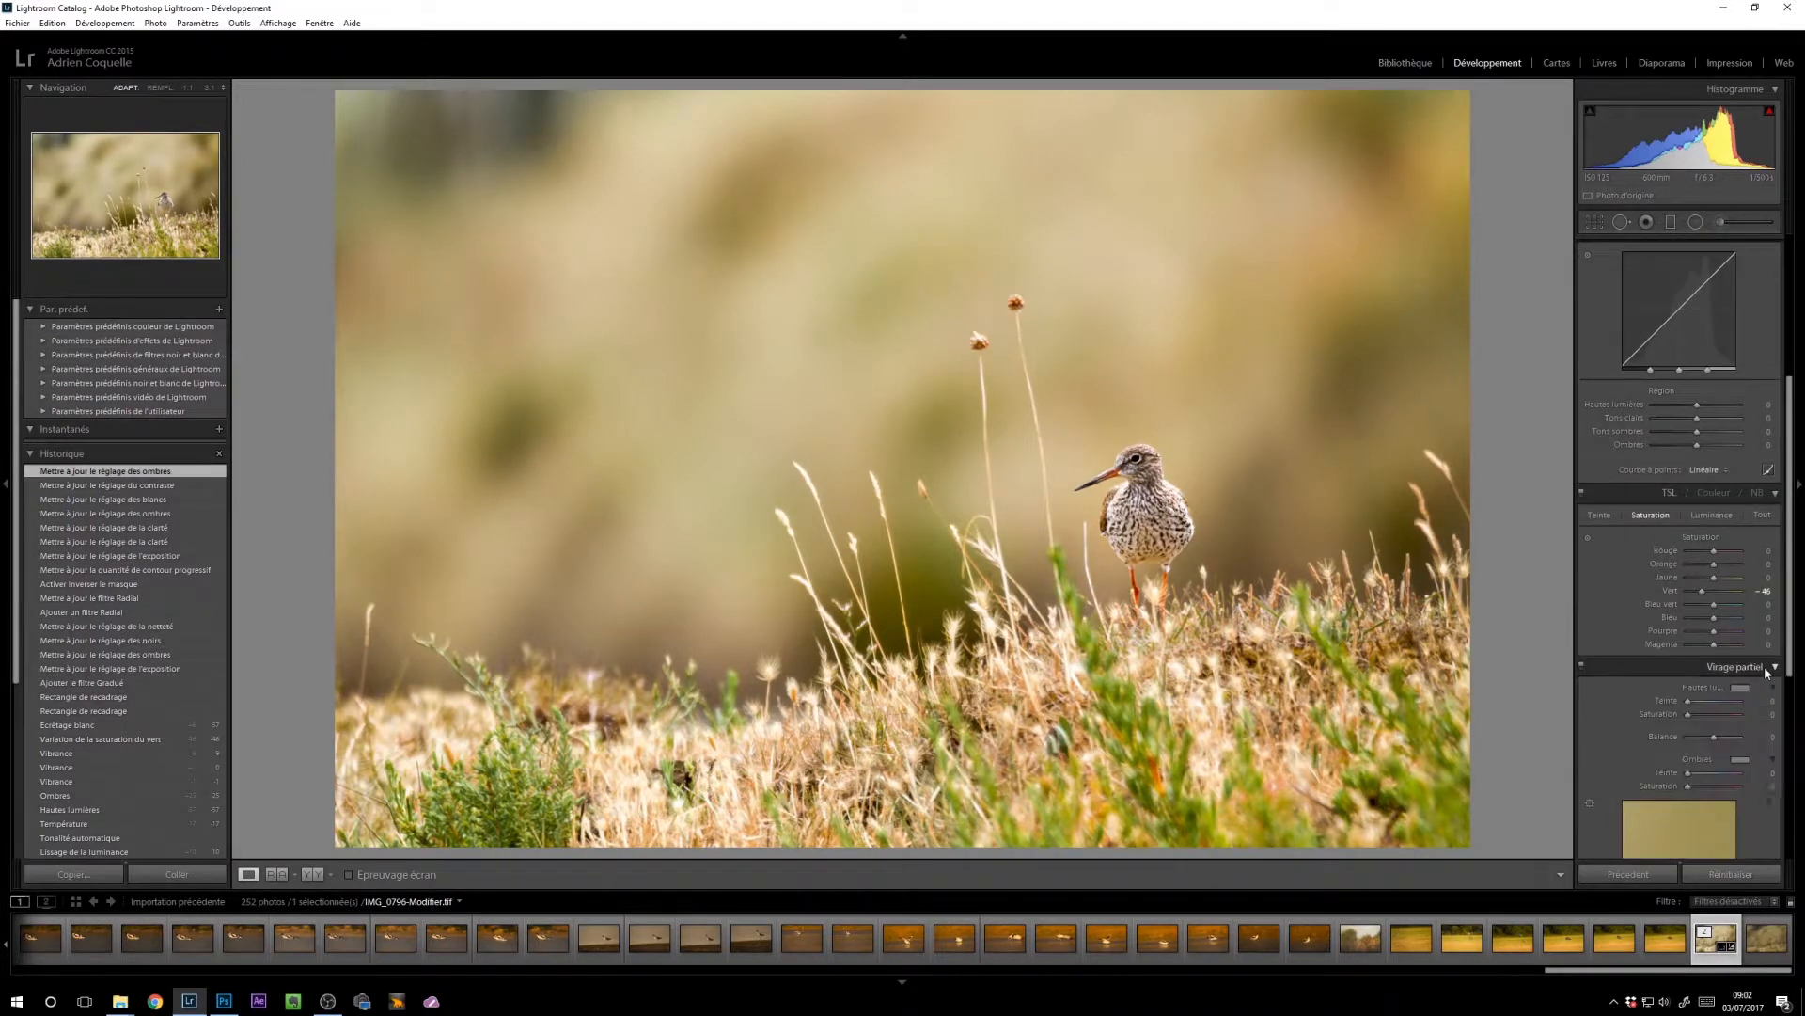
click(1740, 761)
click(1604, 788)
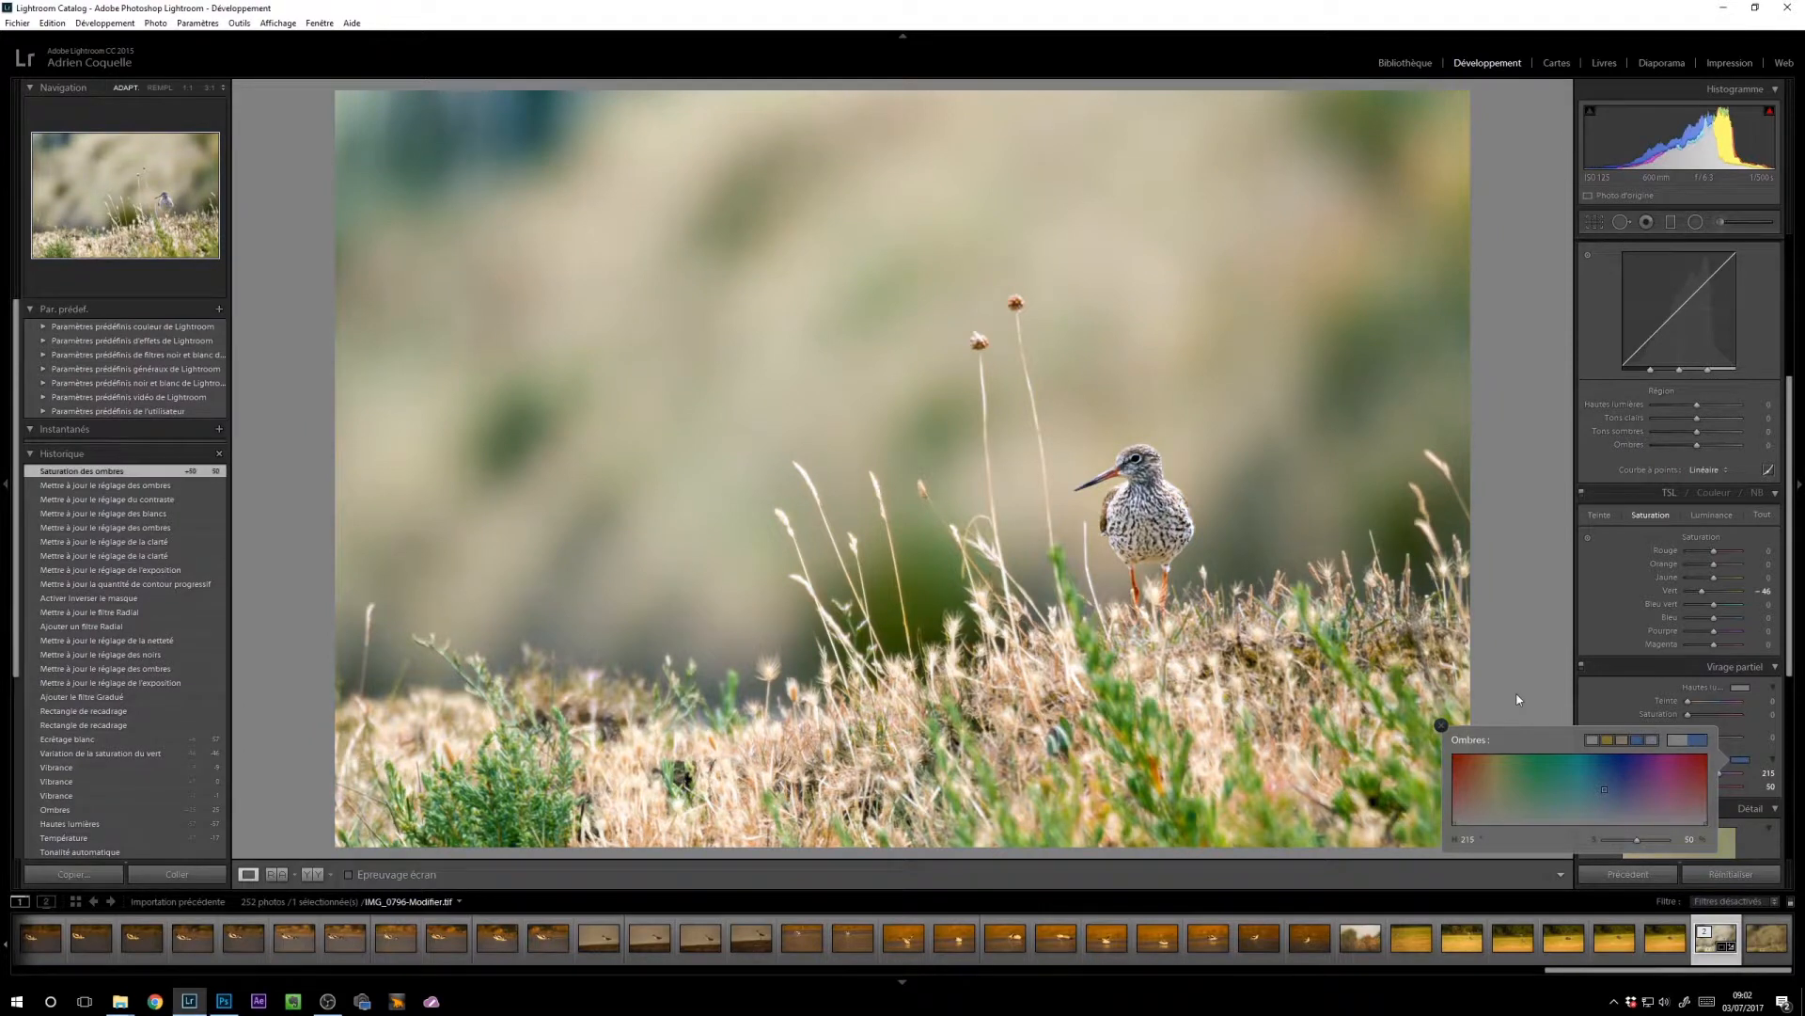
click(1623, 701)
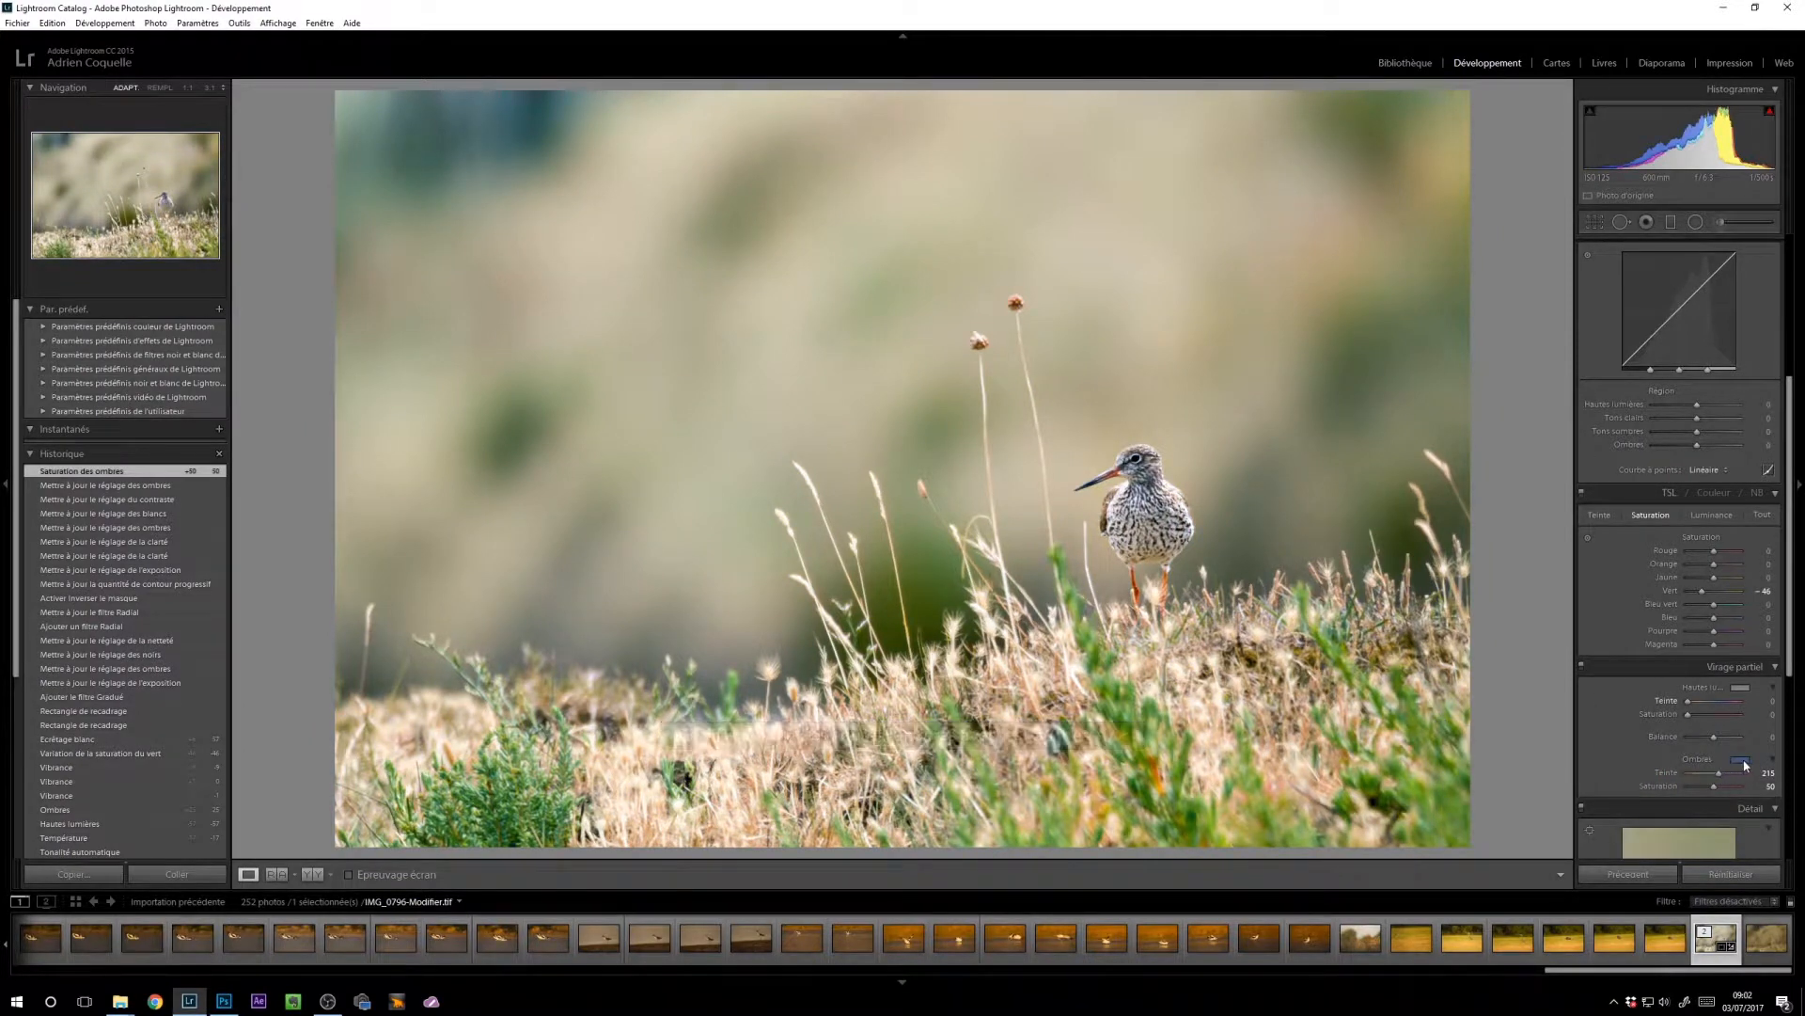
Step: Try a red tint on the highlights with hue 354 and saturation 18, and reset both values to 0
click(1740, 687)
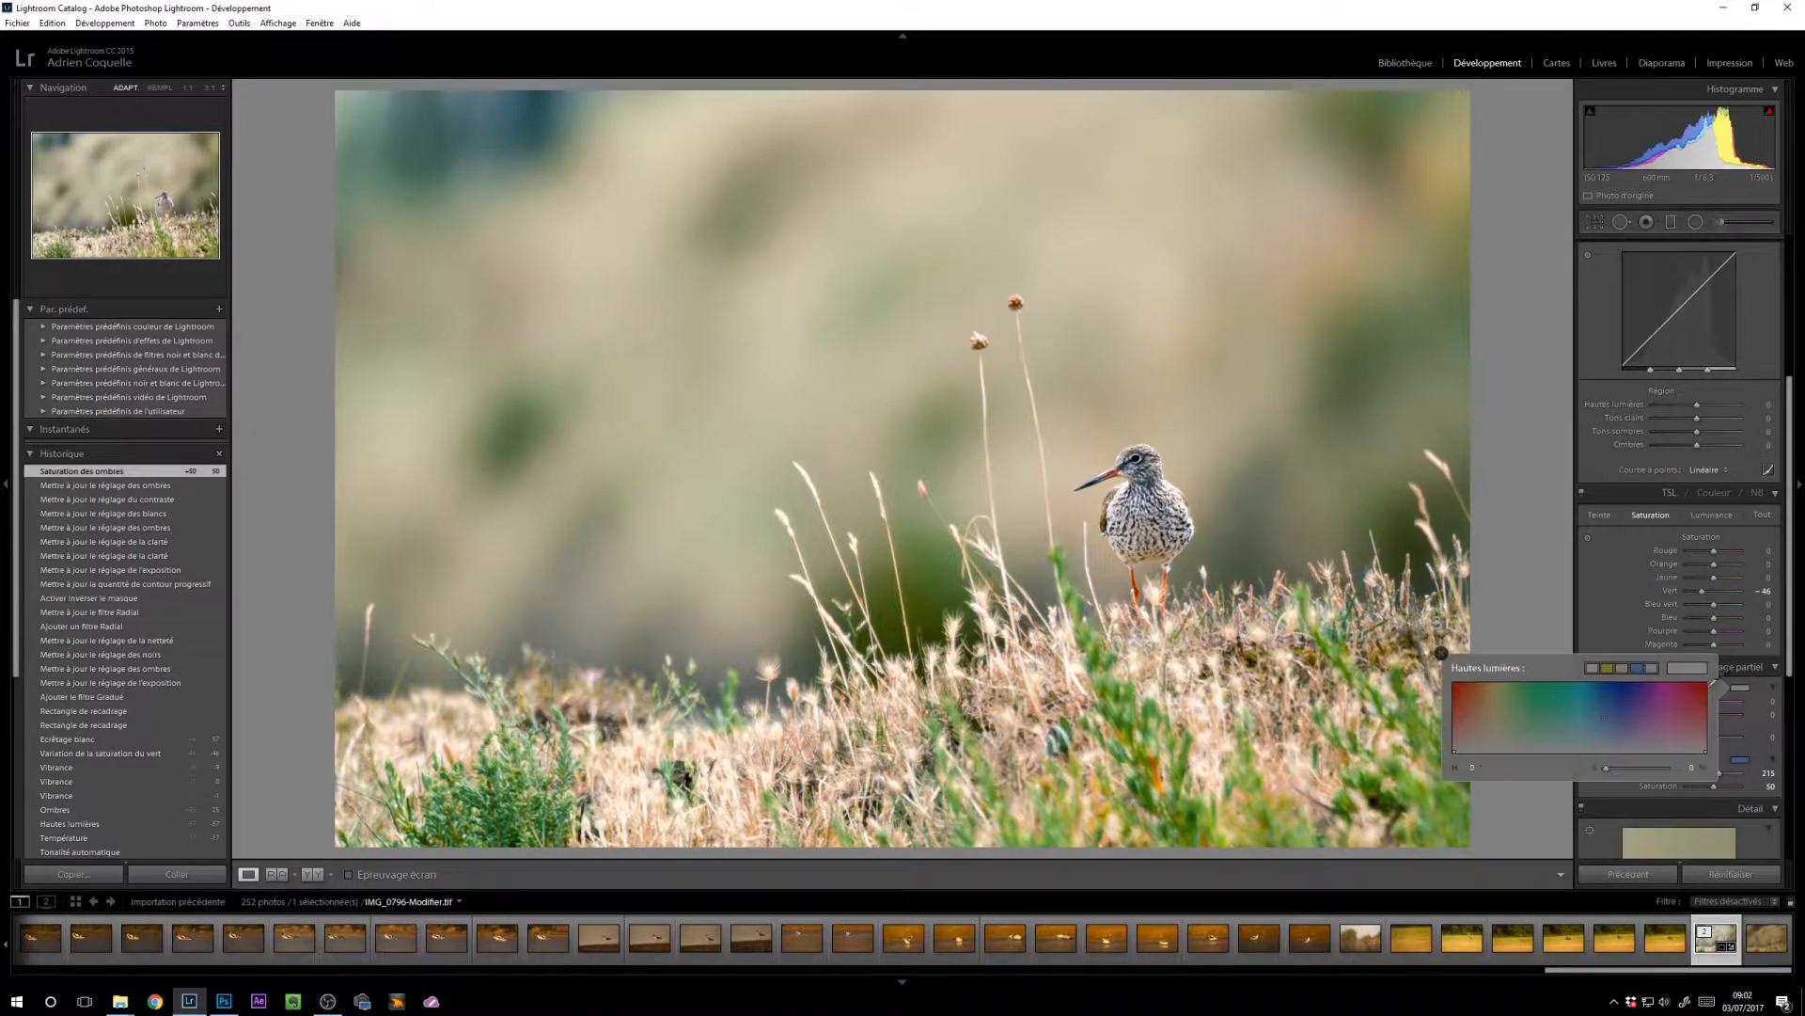
click(1703, 683)
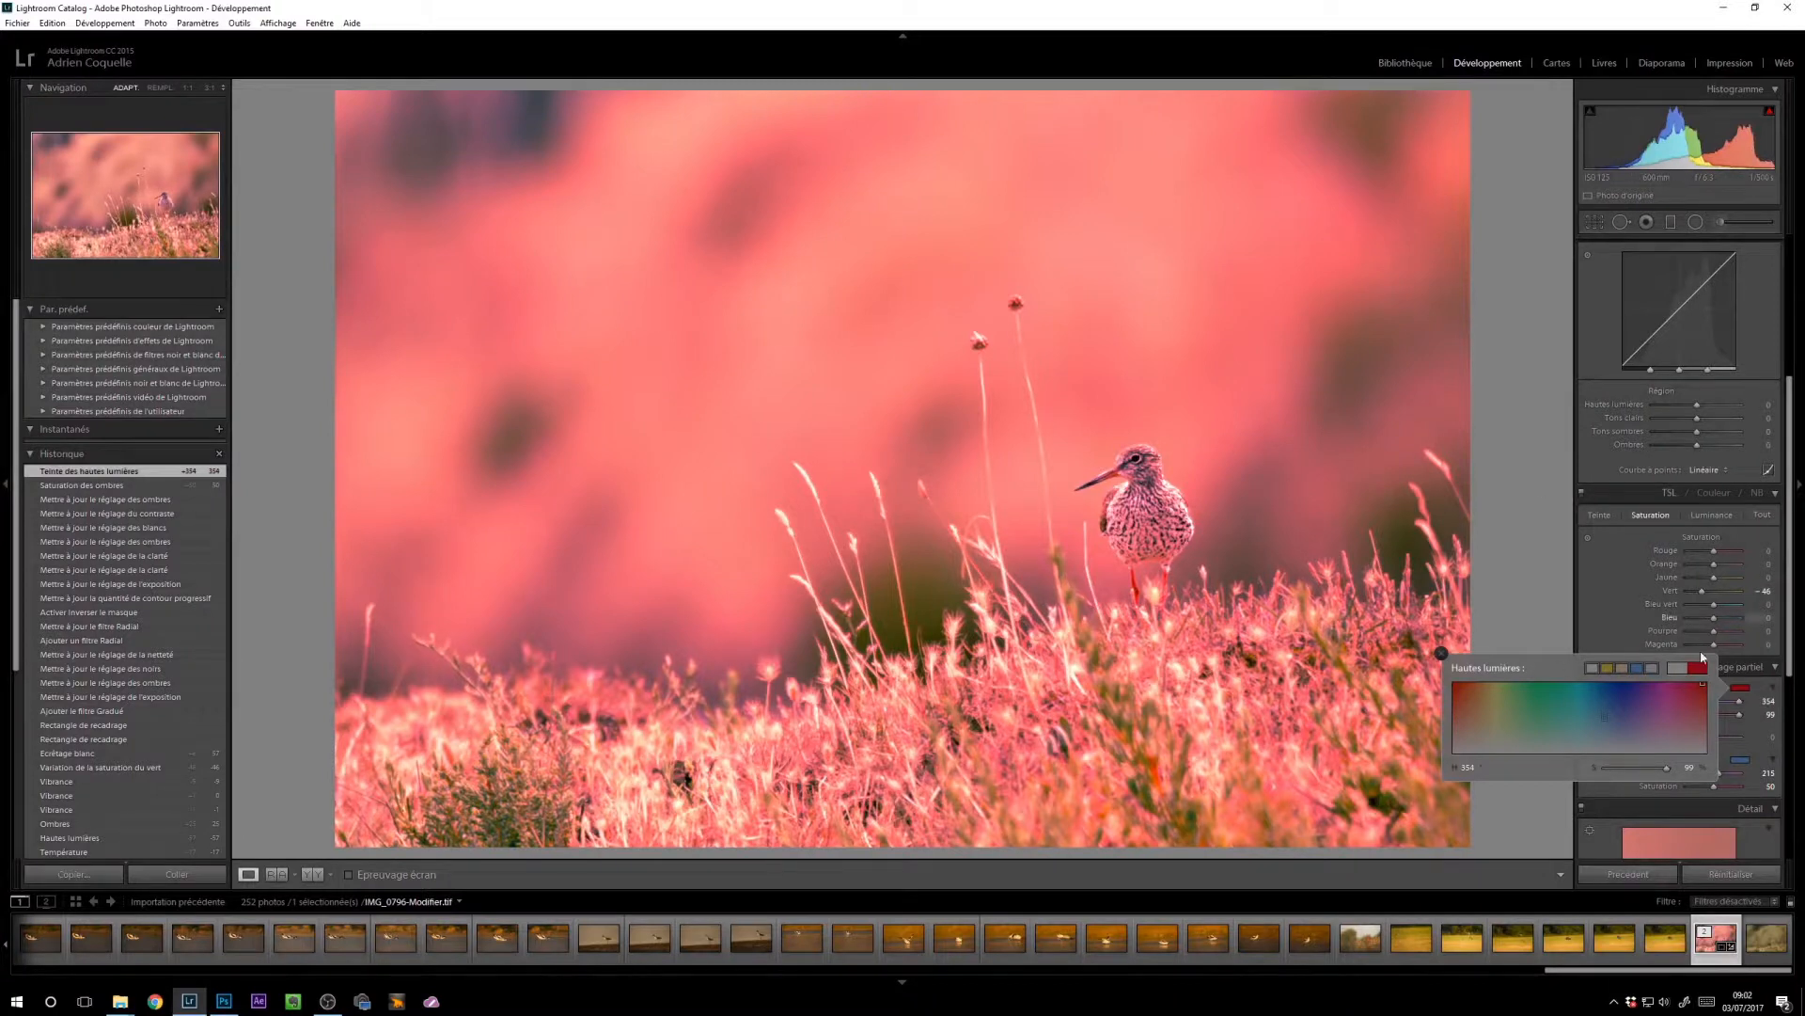
drag(1739, 714, 1700, 721)
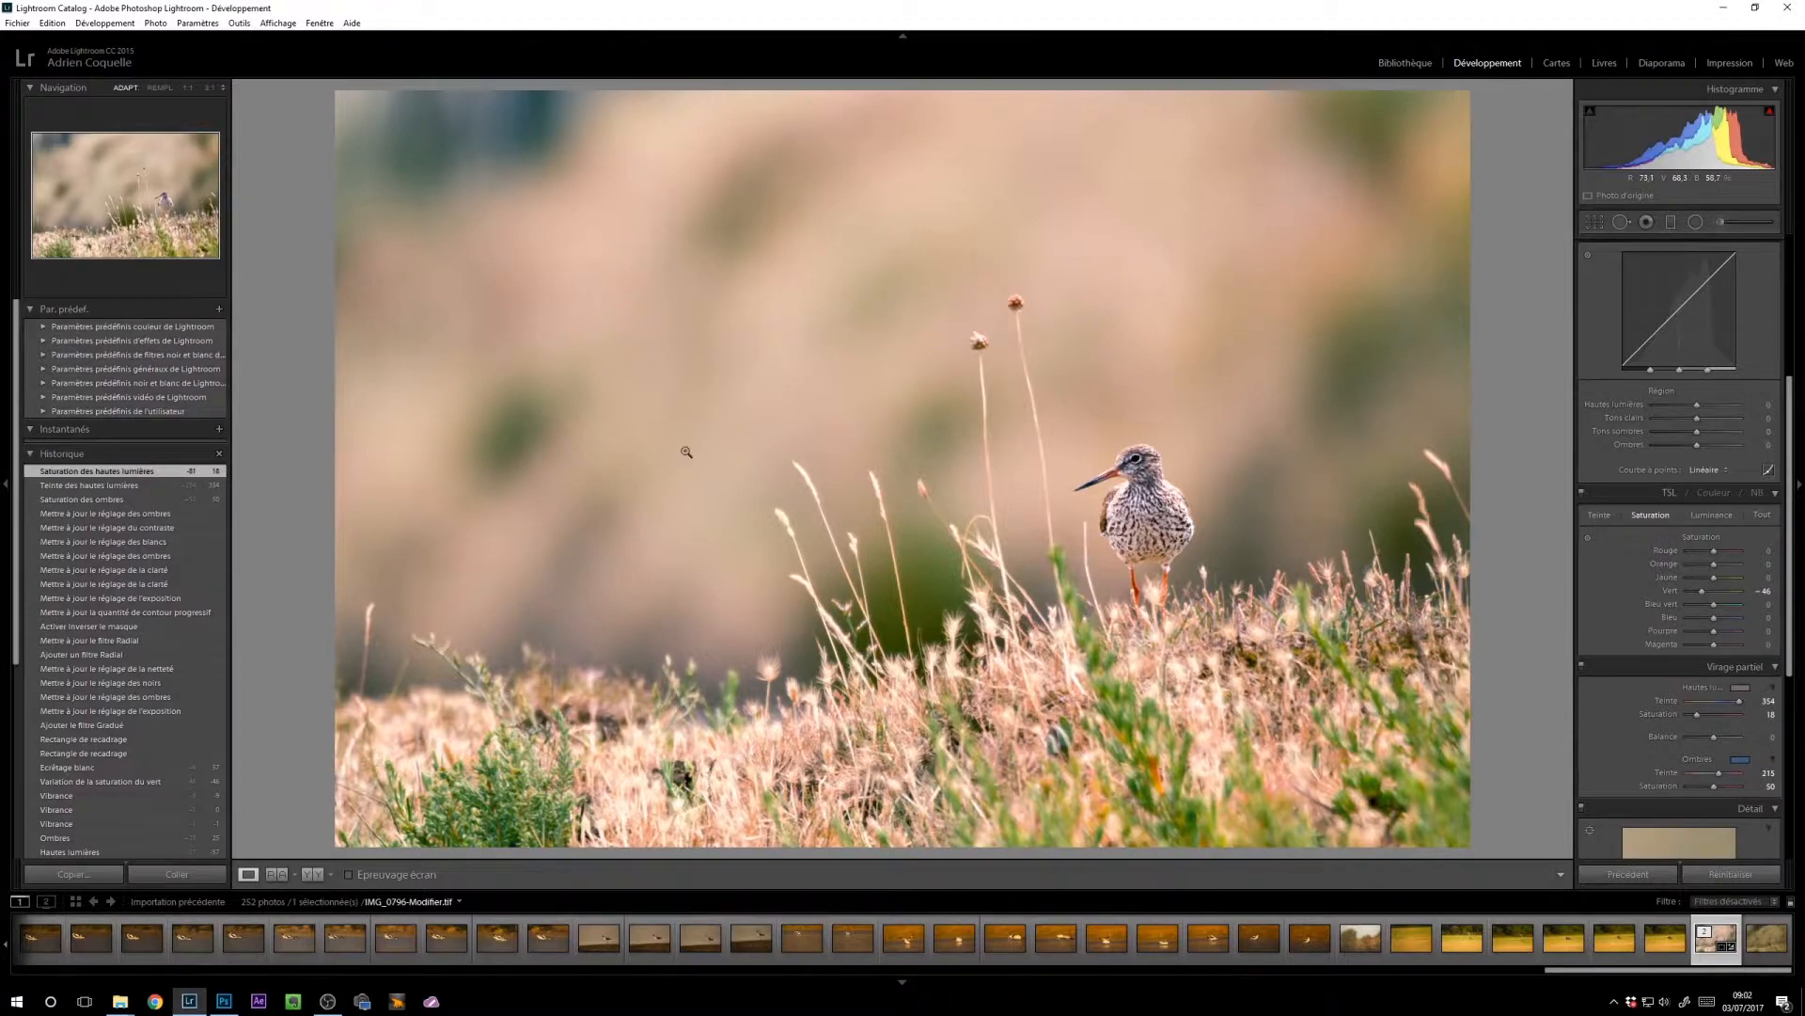
double_click(1692, 714)
drag(1709, 704, 1700, 704)
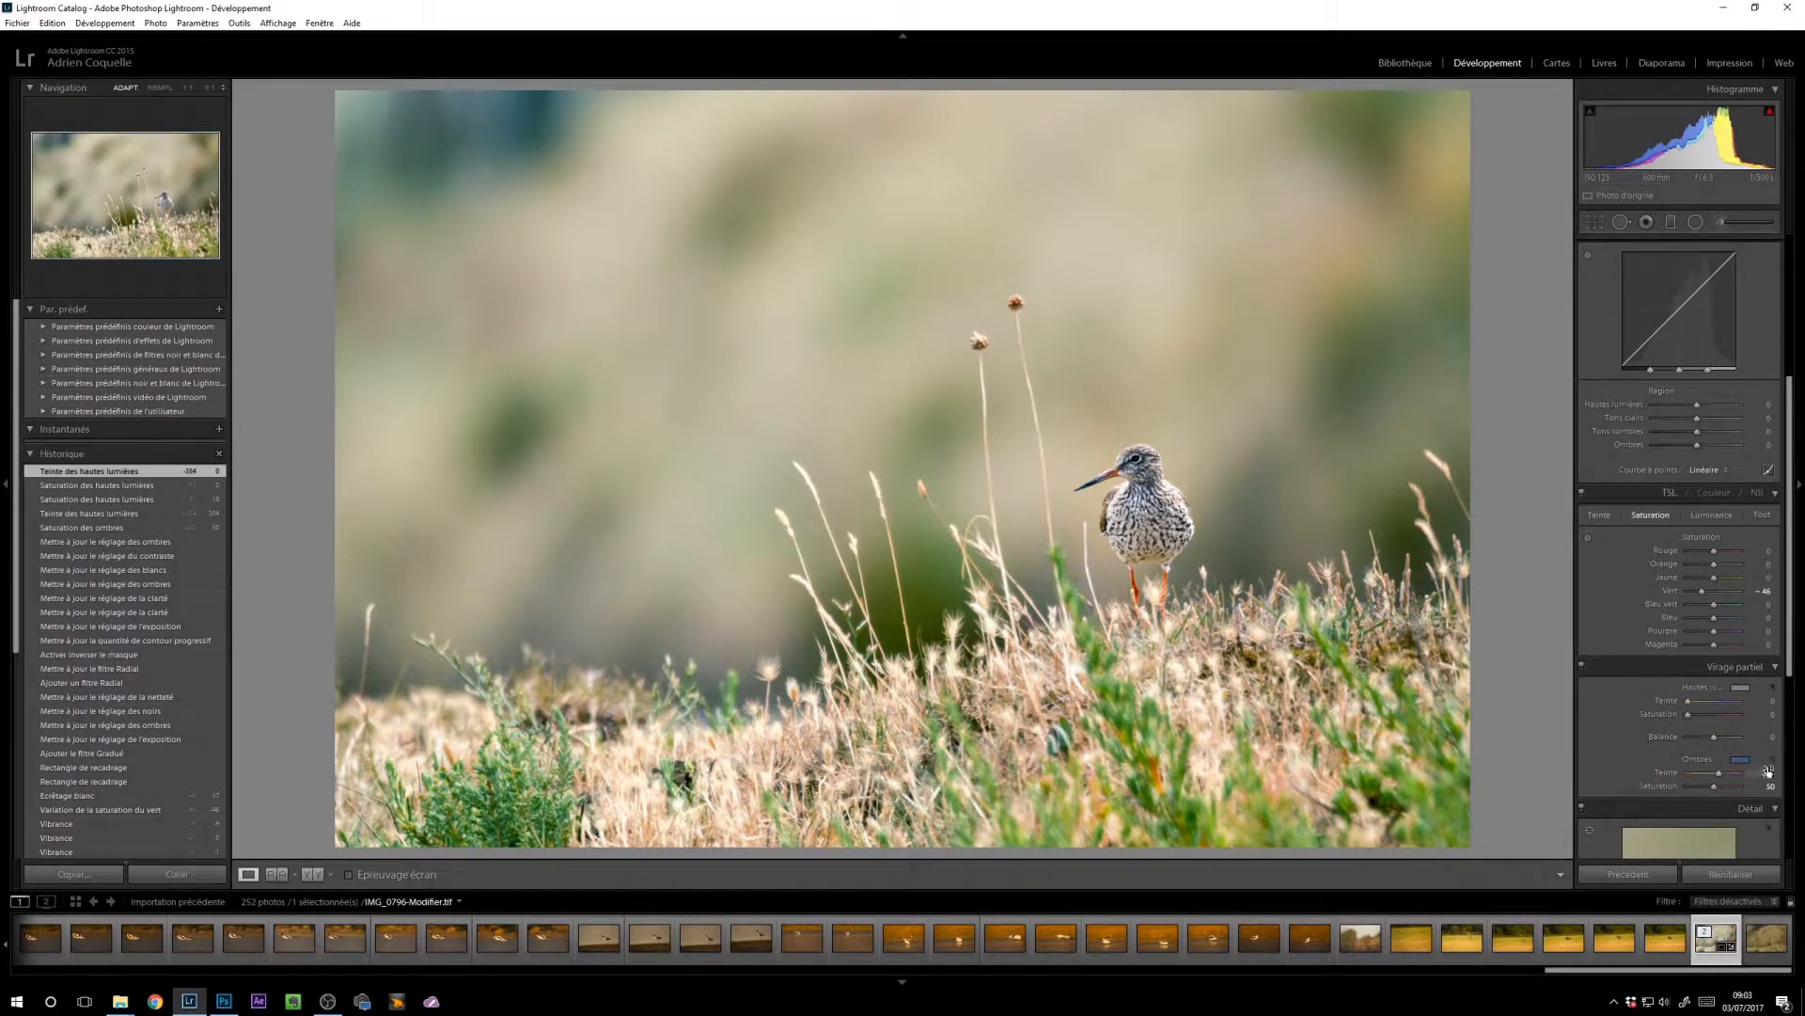
Step: Test the blue shadow tint at saturation 100, and bring it down to 51
drag(1712, 788, 1751, 795)
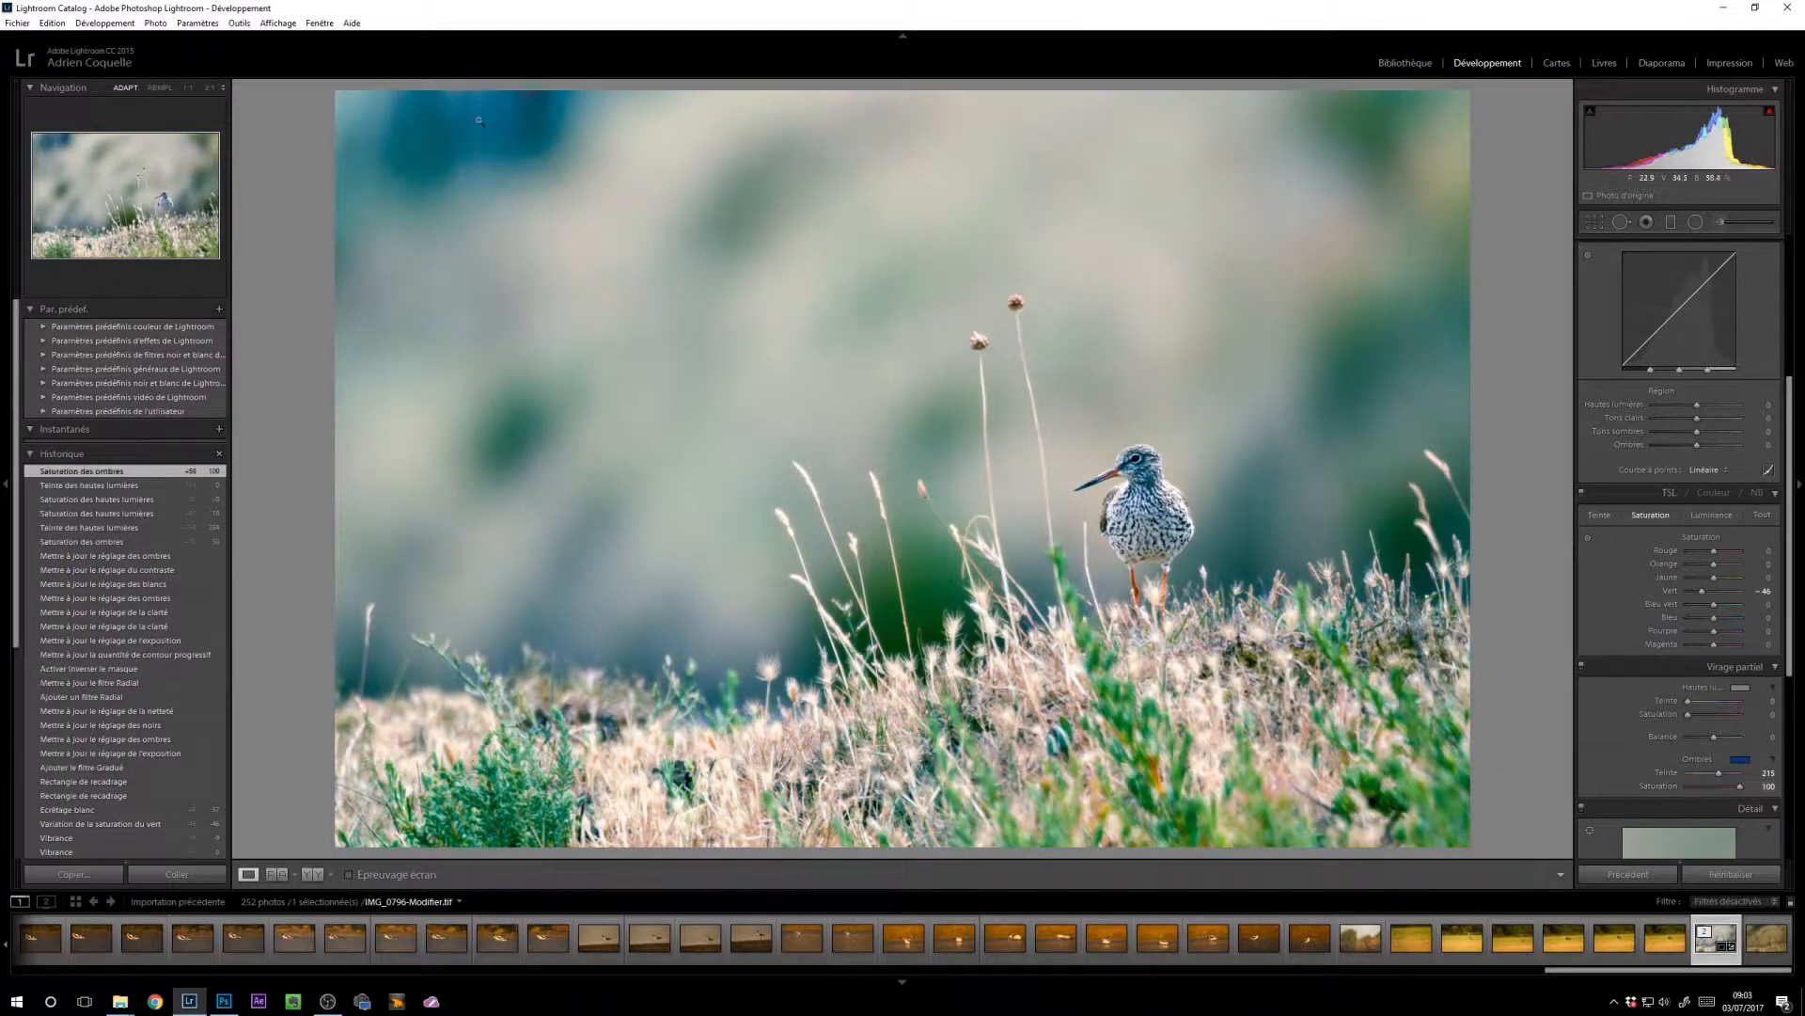
click(1715, 790)
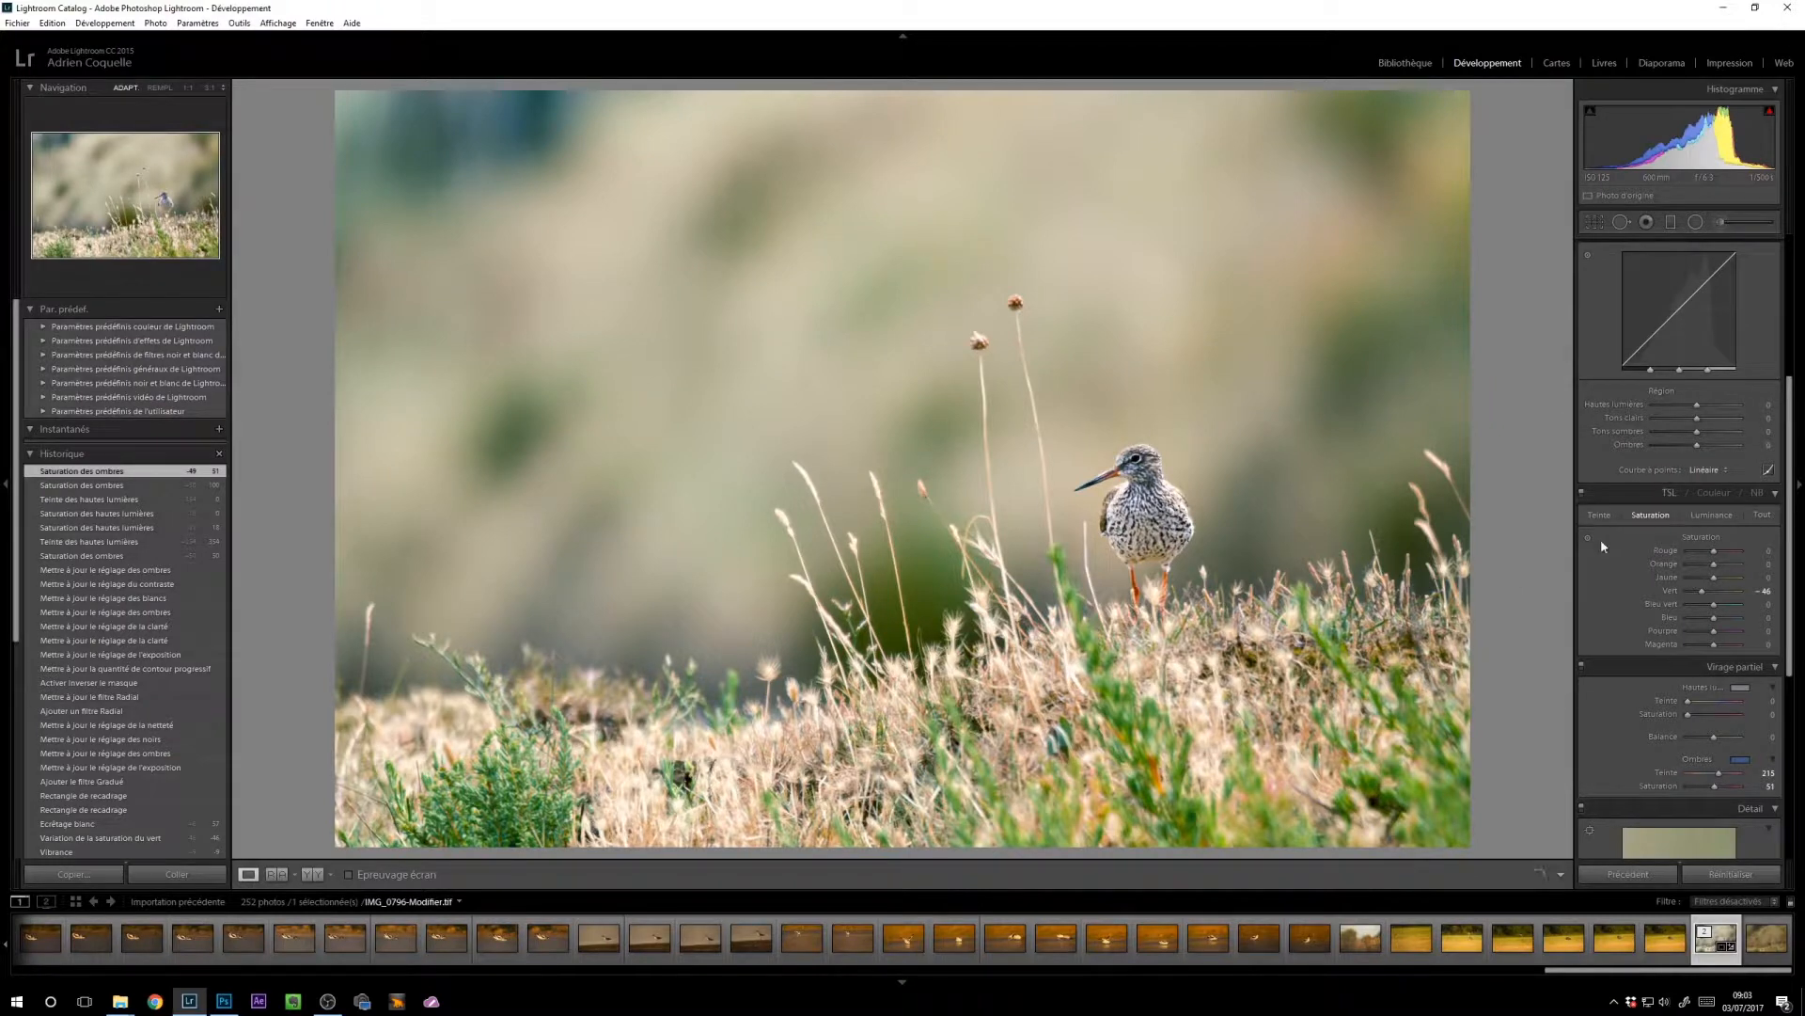
Step: Warm the photo's temperature to -7 and set the shadow tint's saturation to 59
scroll(1603, 539, up, 5)
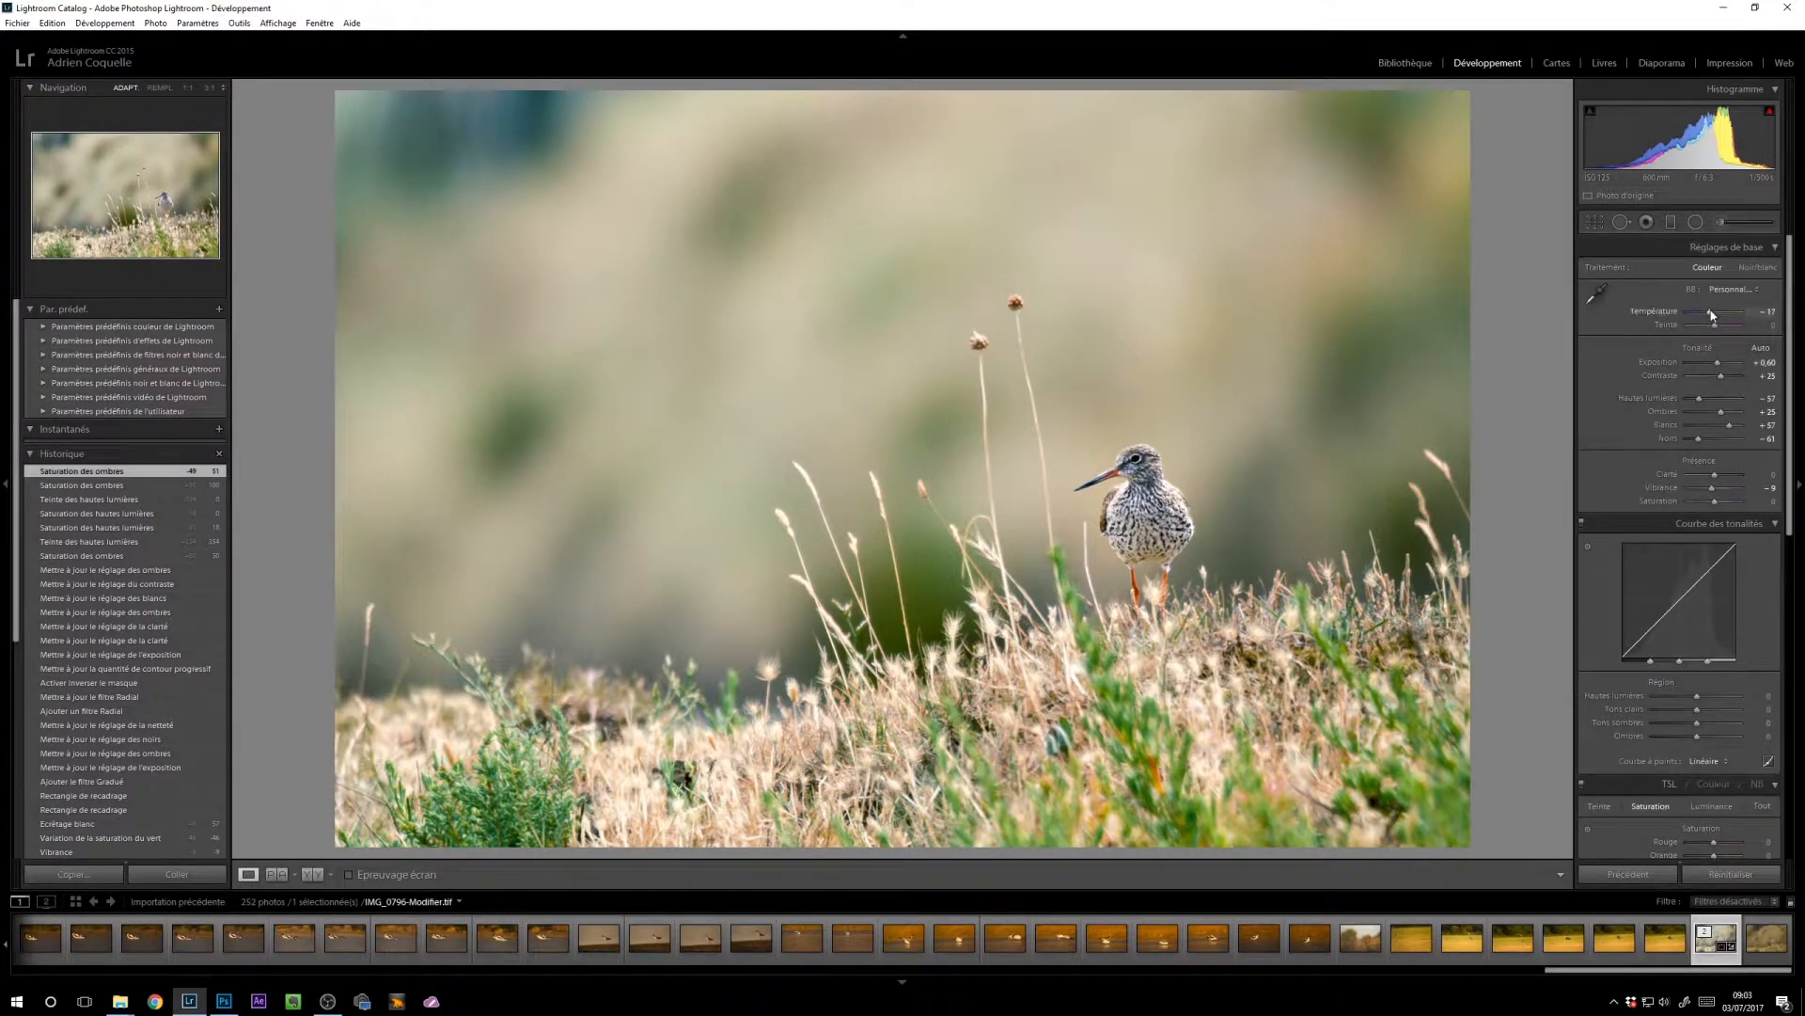
drag(1711, 315, 1714, 314)
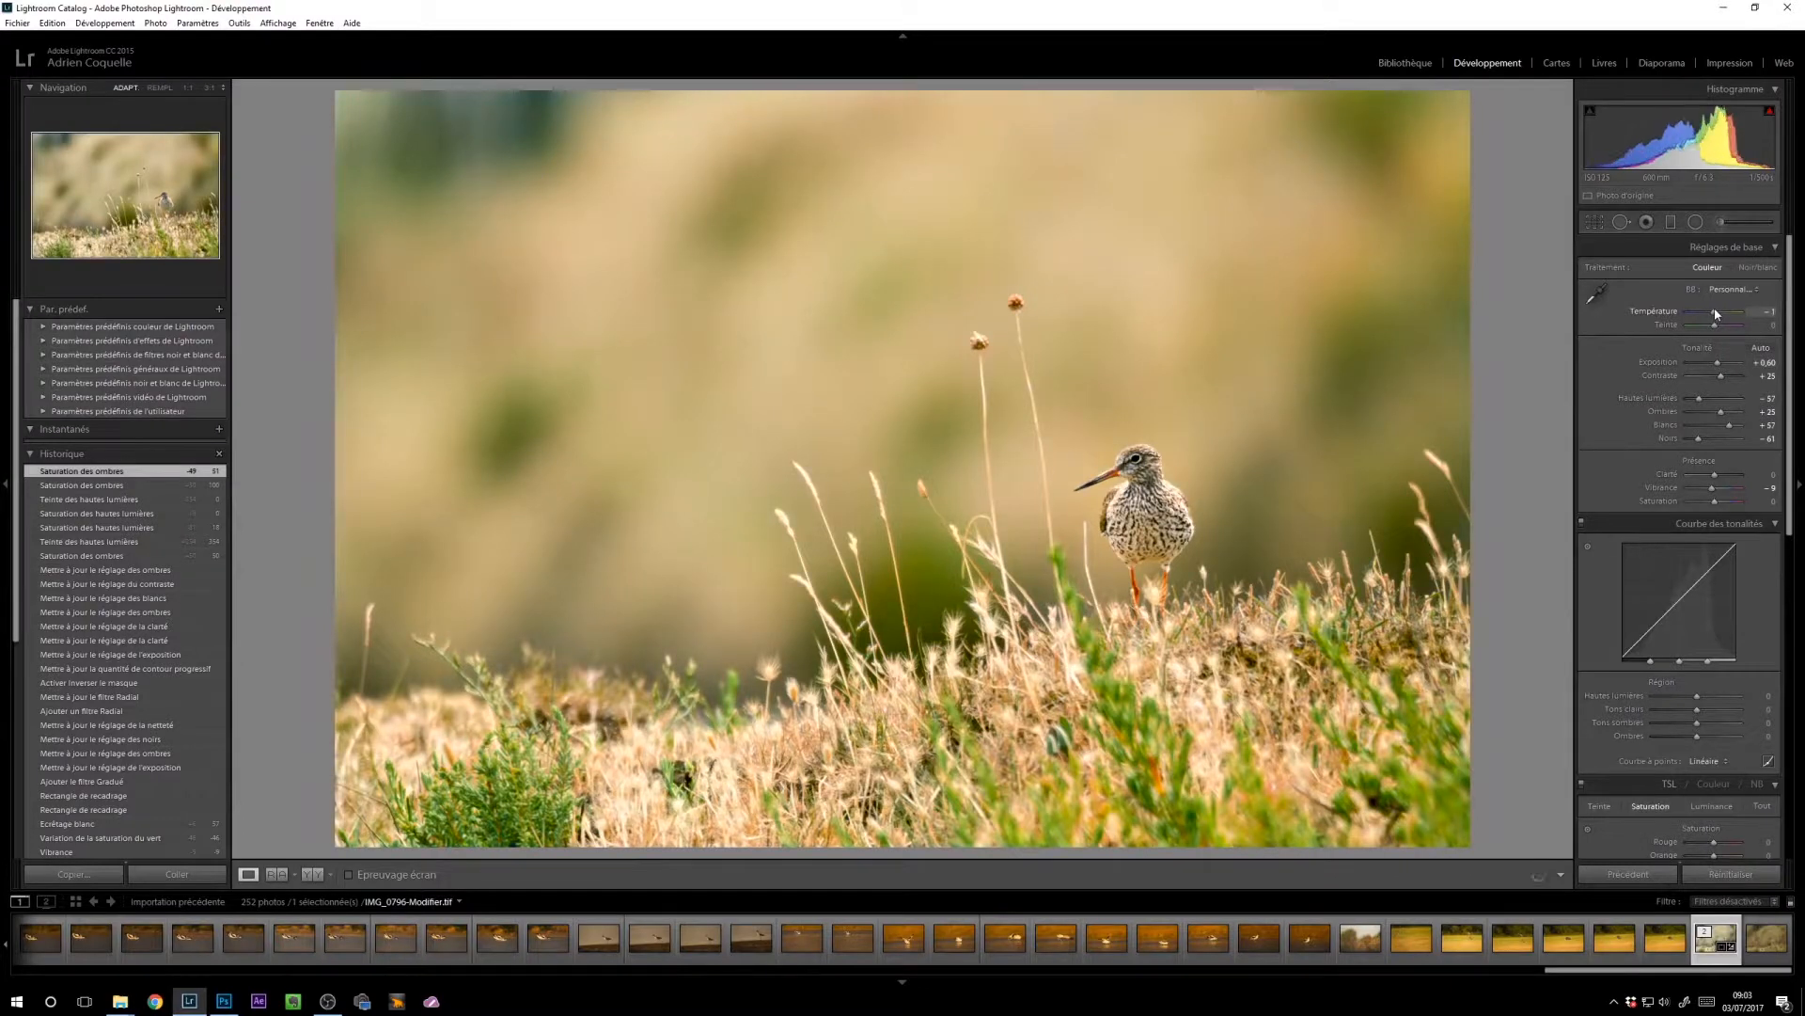
drag(1714, 314, 1715, 314)
scroll(1702, 565, down, 5)
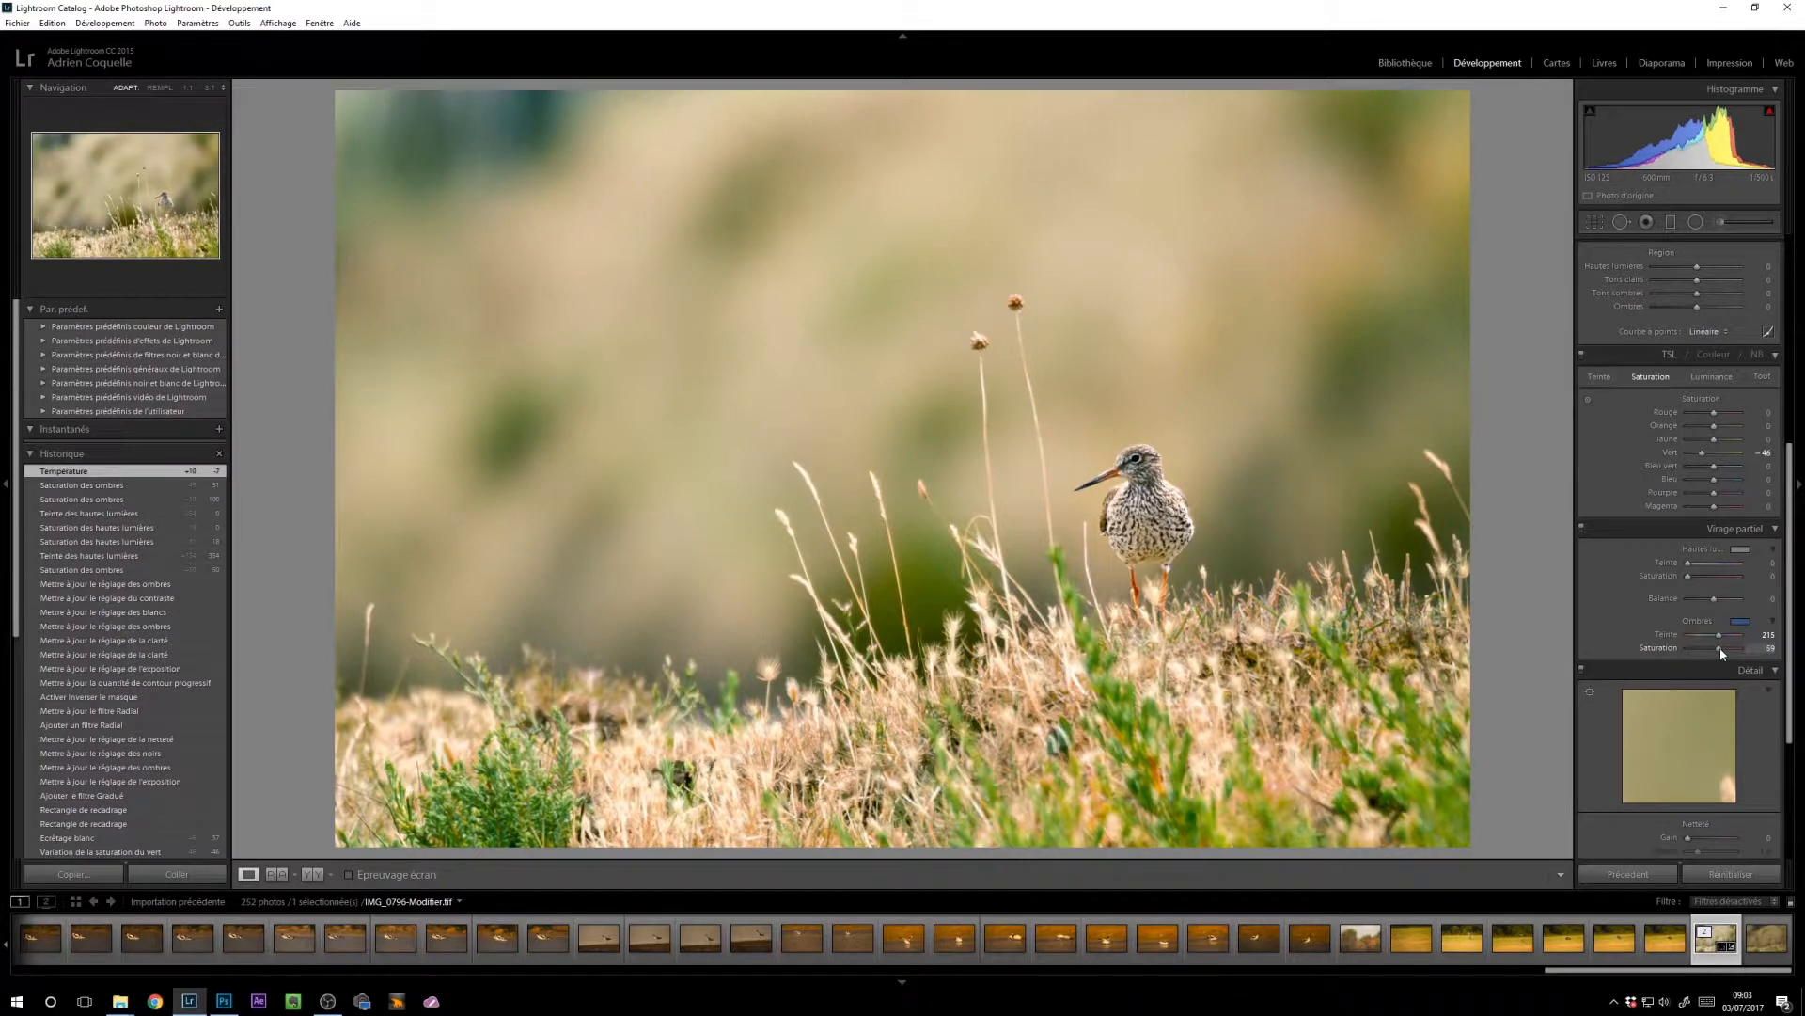
drag(1721, 654, 1722, 654)
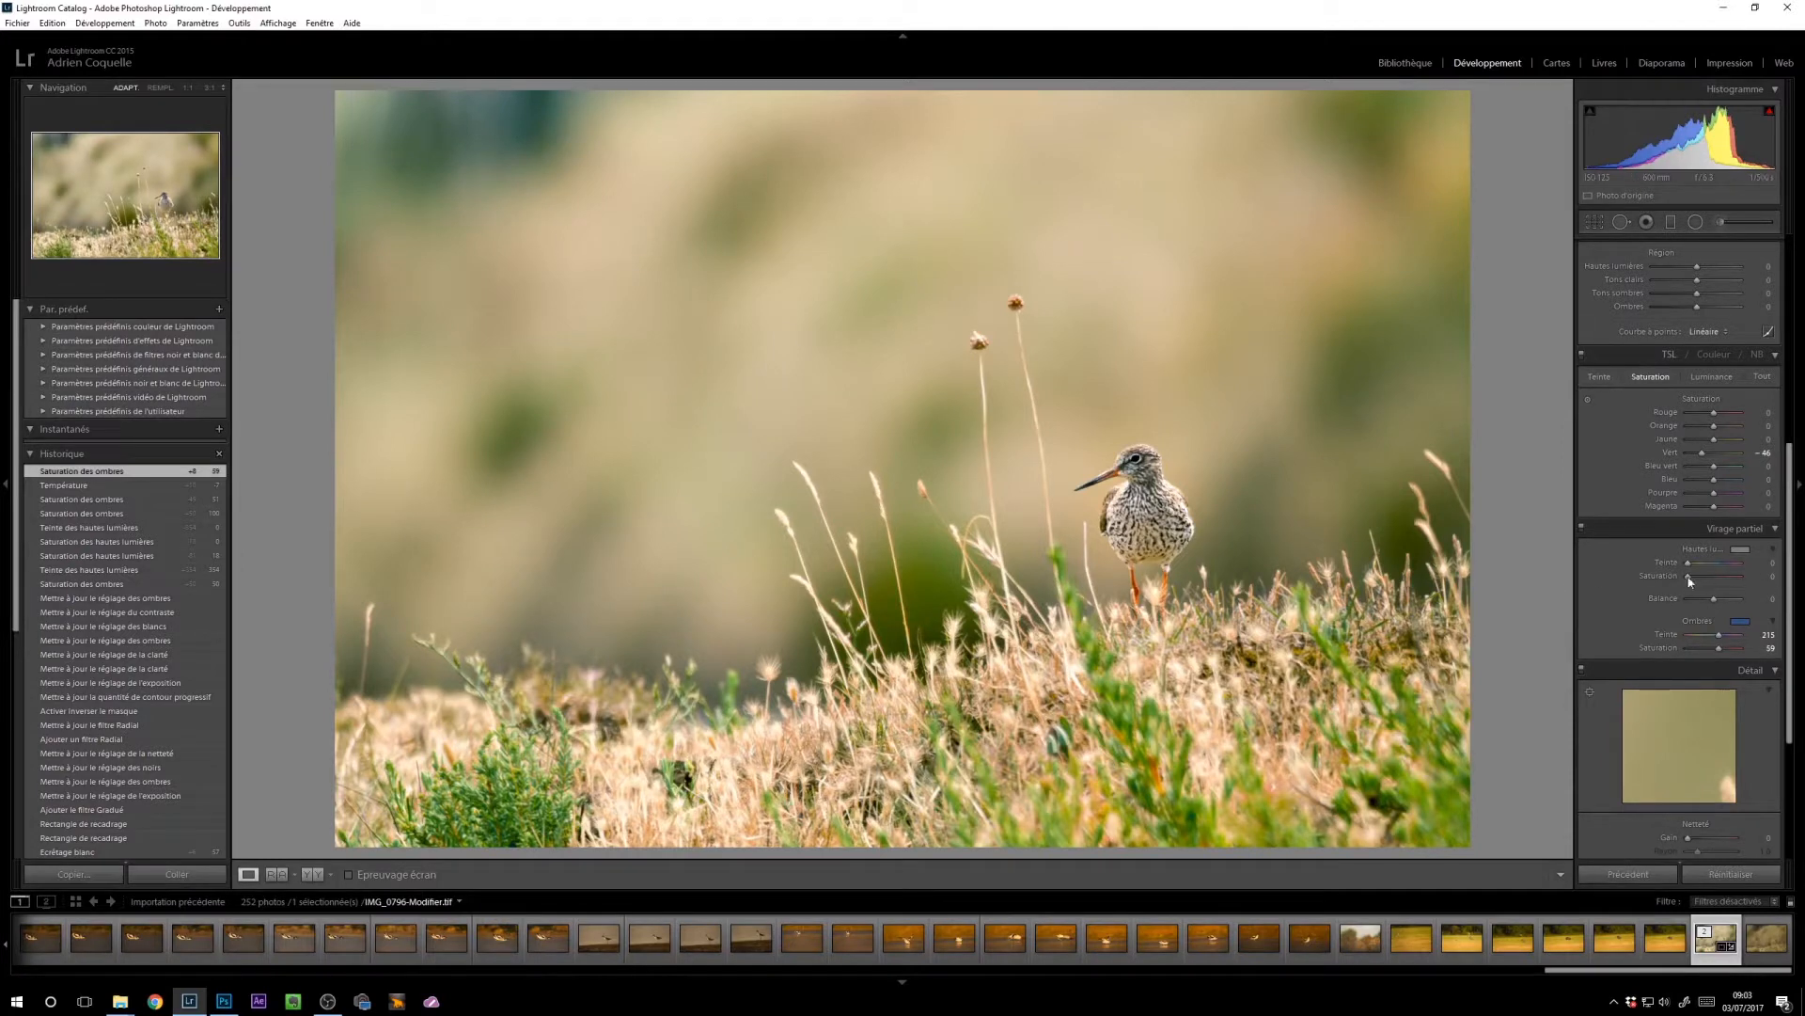
Step: Raise the photo's exposure to +0.87, and bring it back to +0.67
scroll(1636, 403, up, 5)
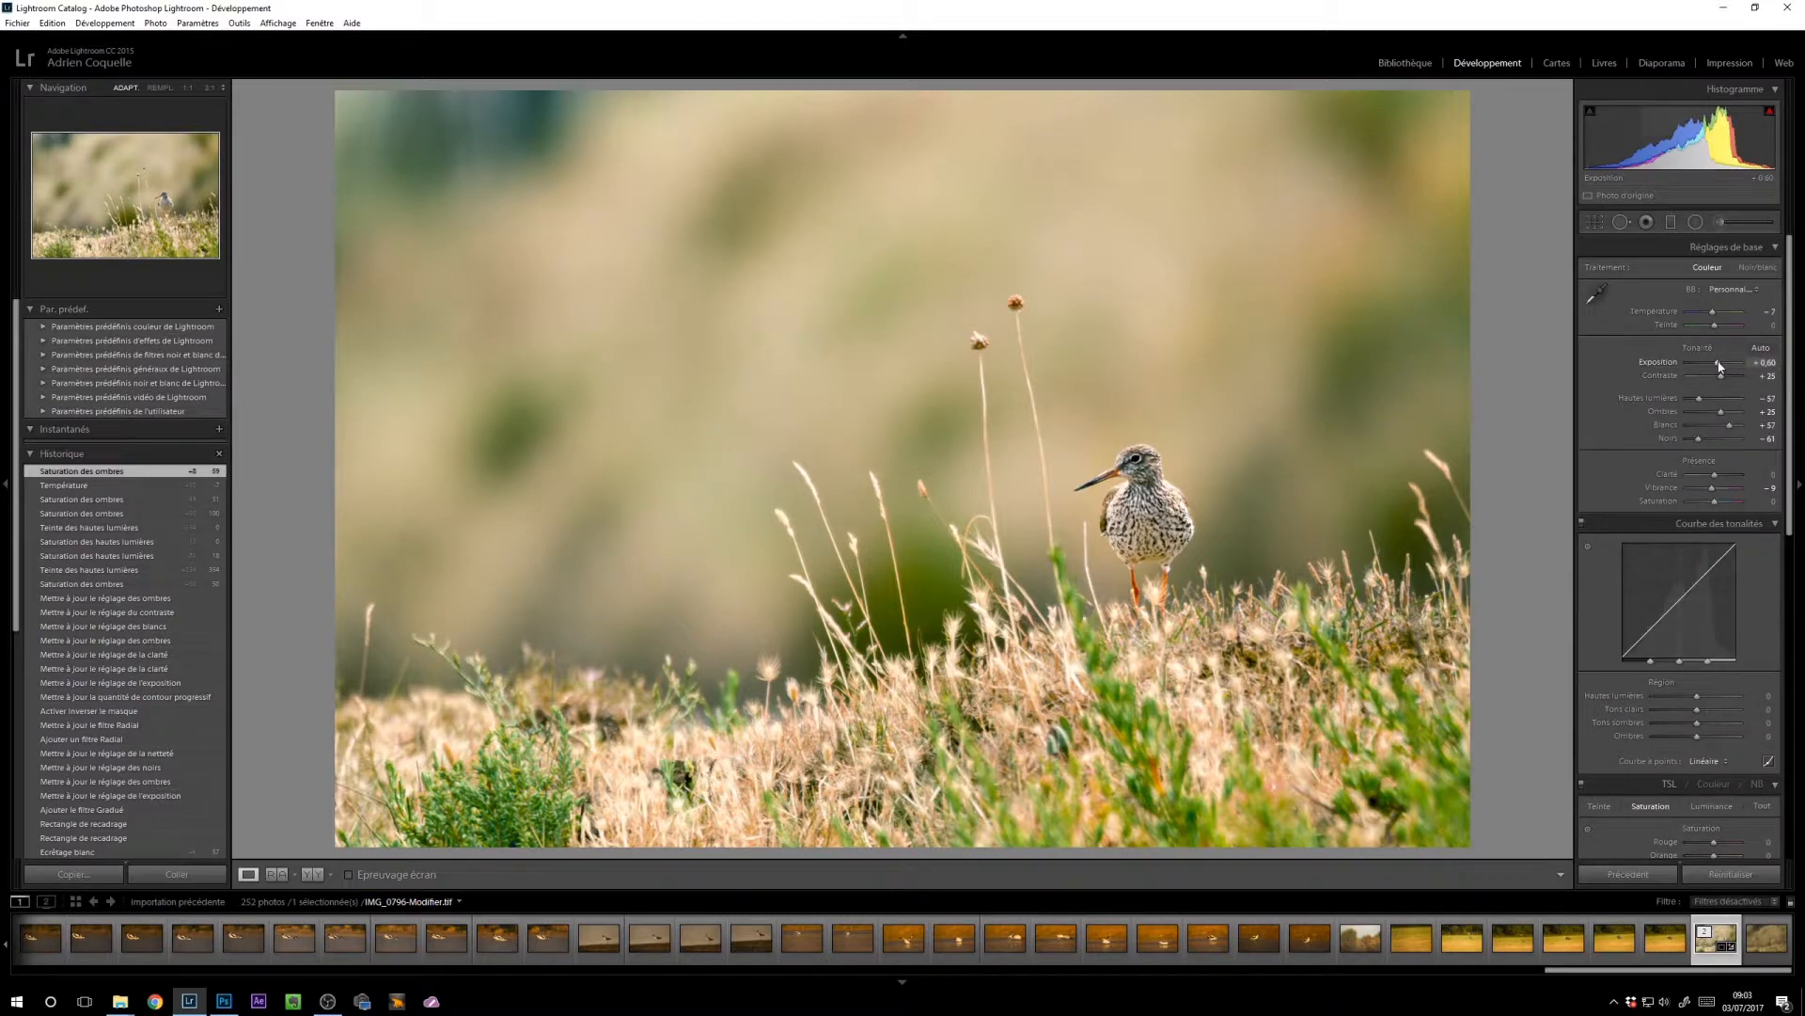
drag(1719, 366, 1720, 366)
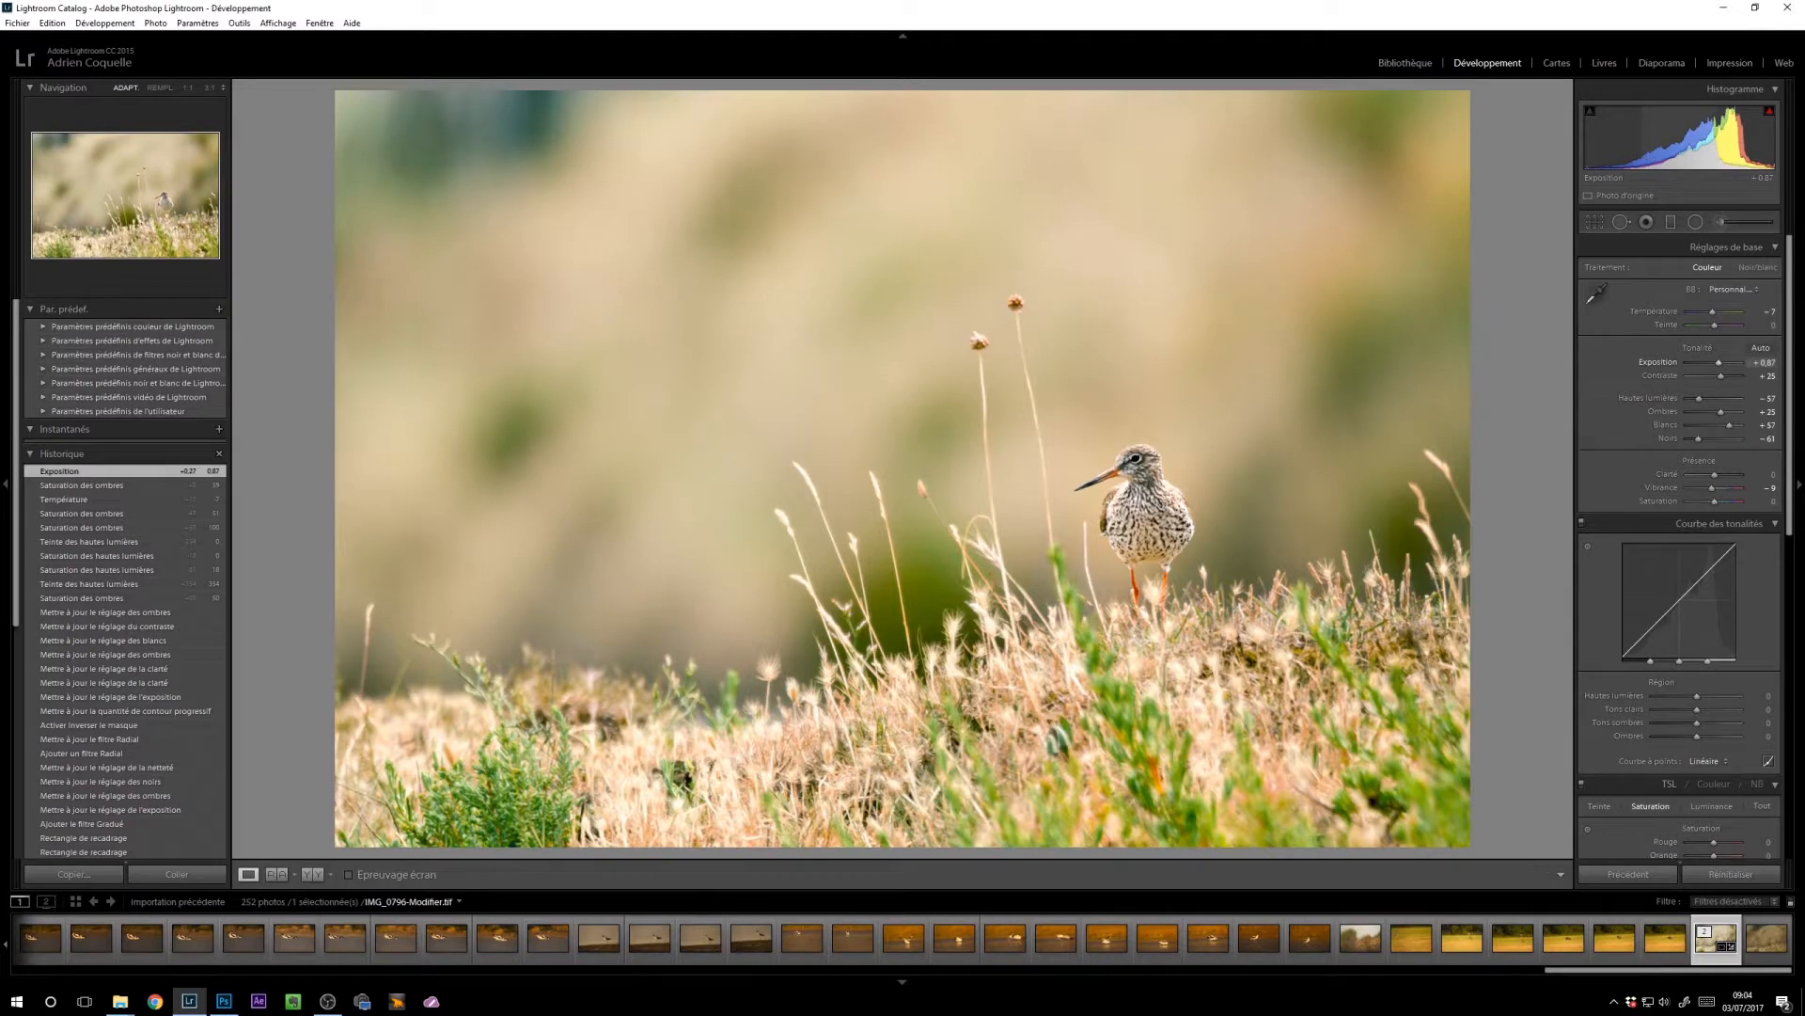
drag(1711, 139, 1696, 138)
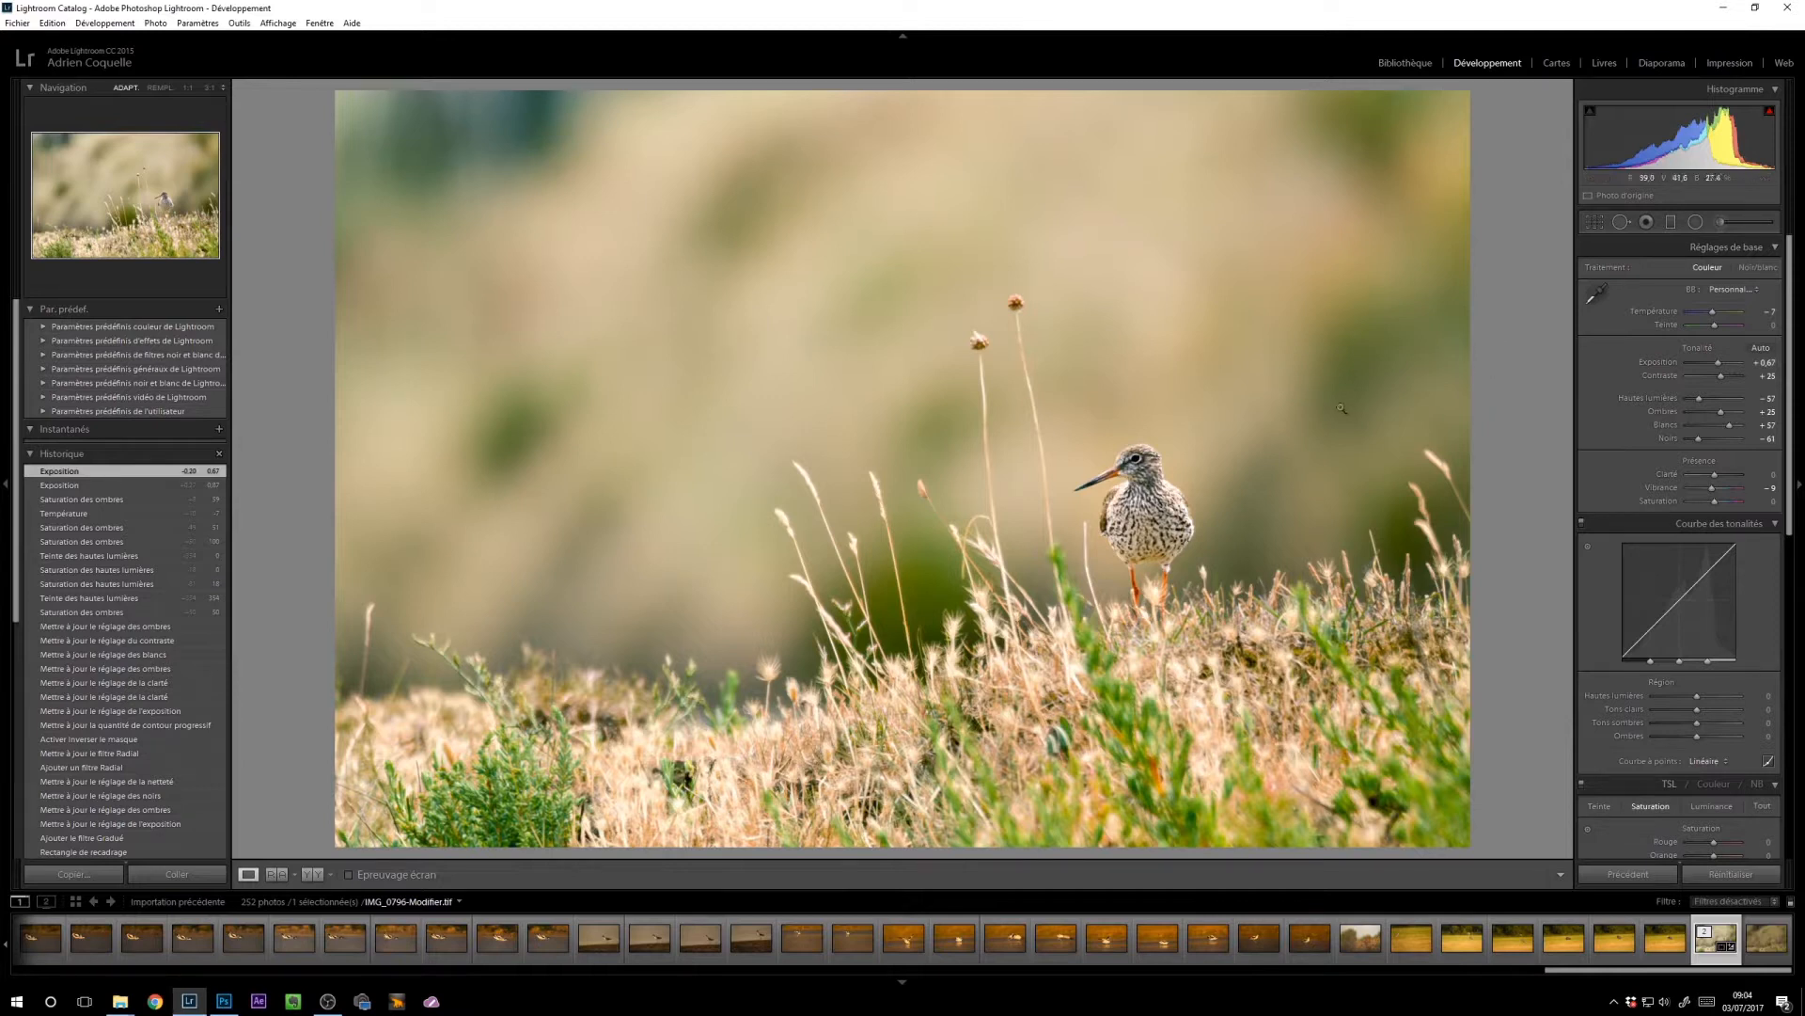
Step: Compare the photo before and after the two exposure changes in the history, ending on the latest state
click(100, 499)
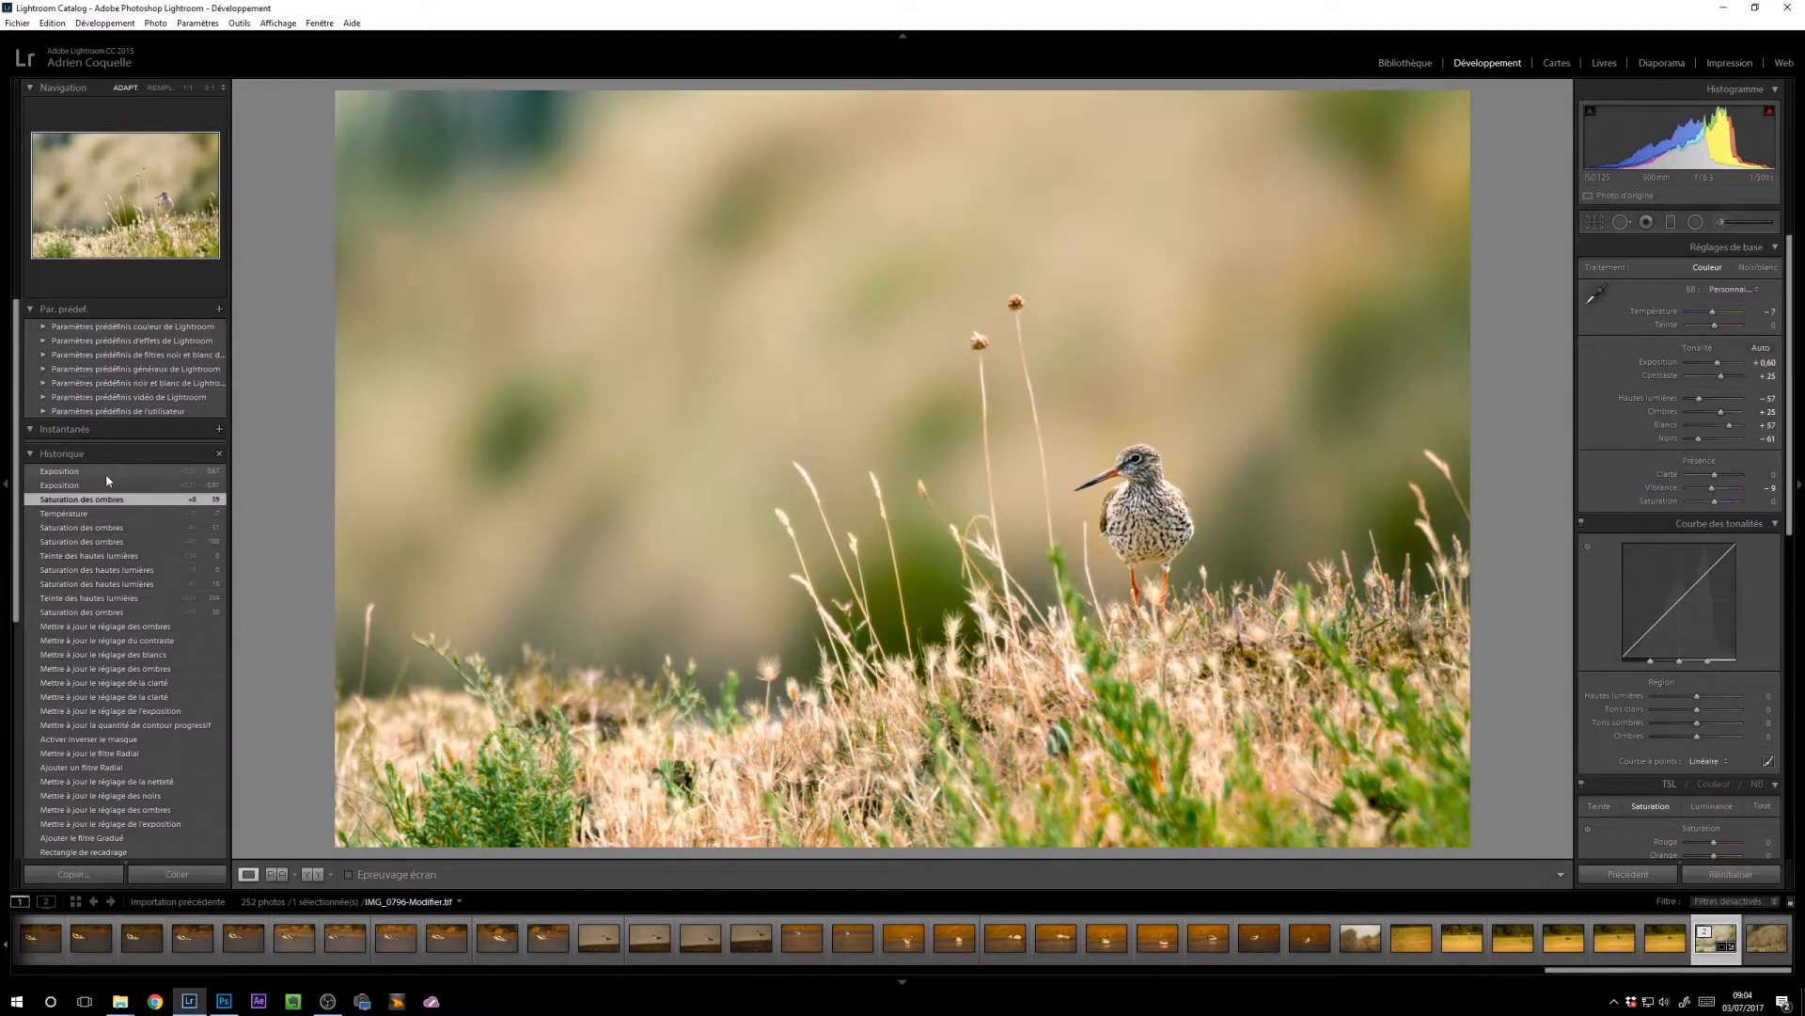
click(106, 472)
click(113, 485)
click(111, 474)
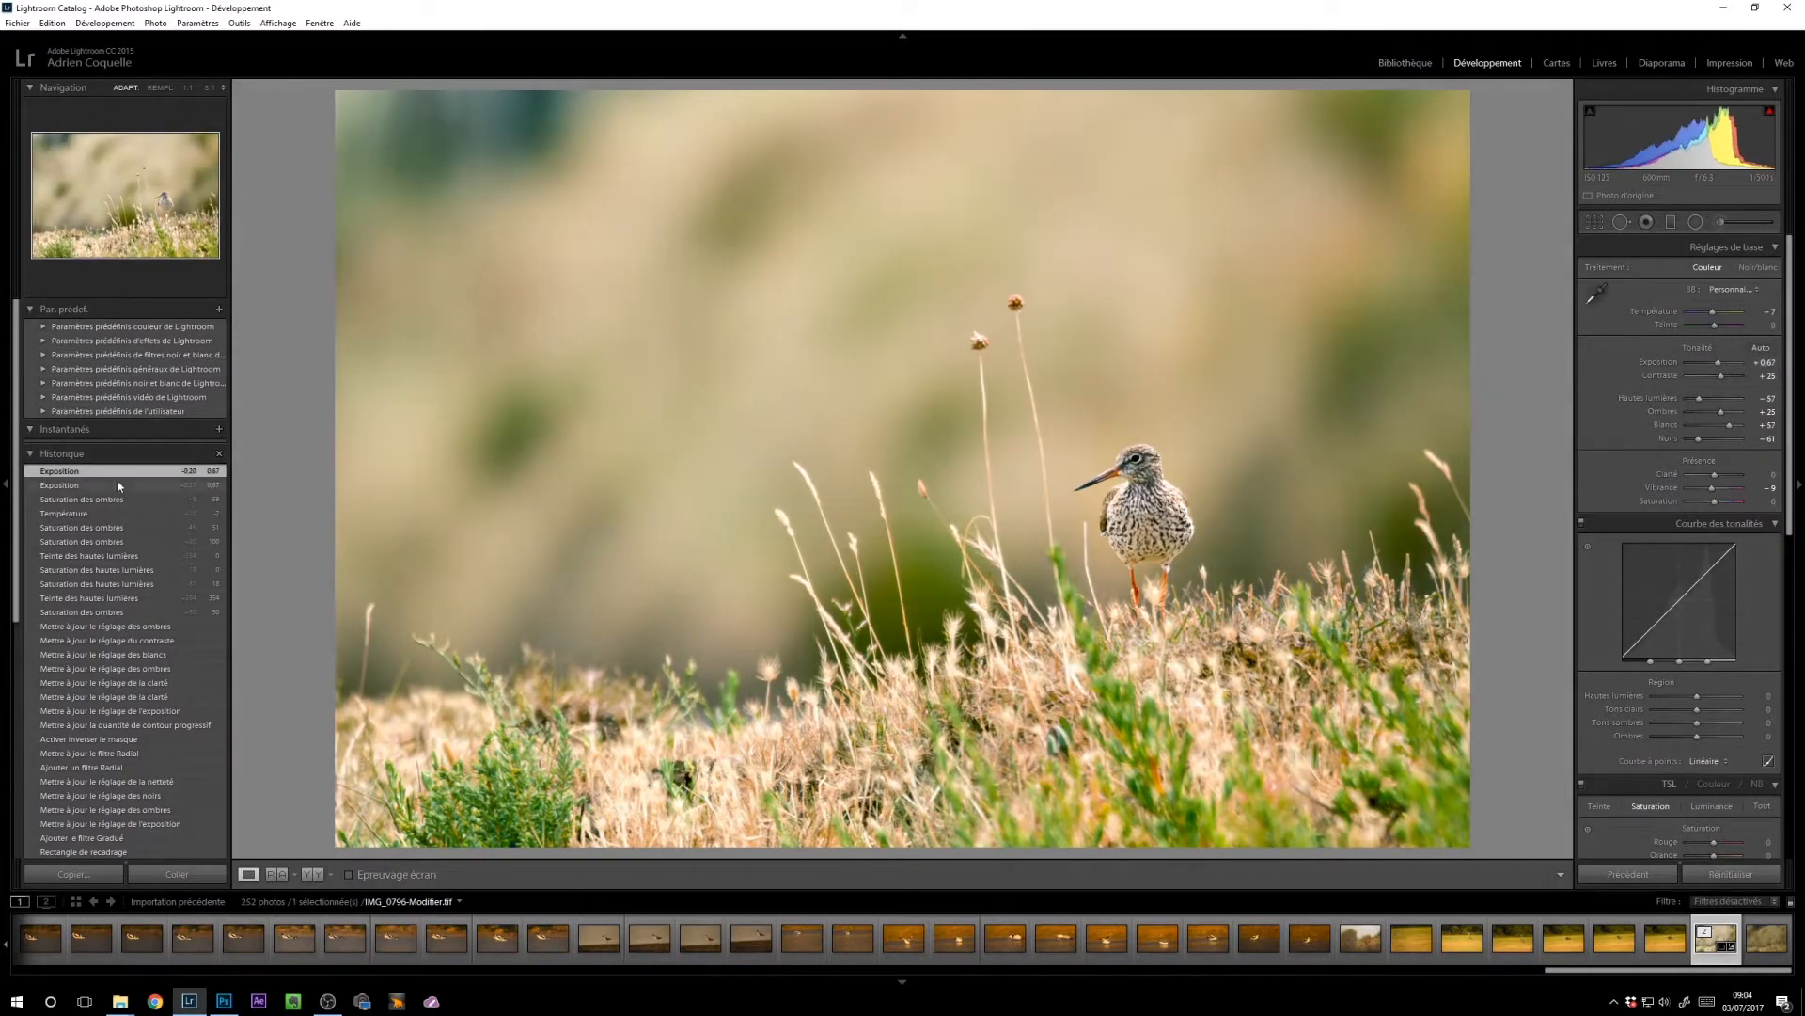
click(117, 482)
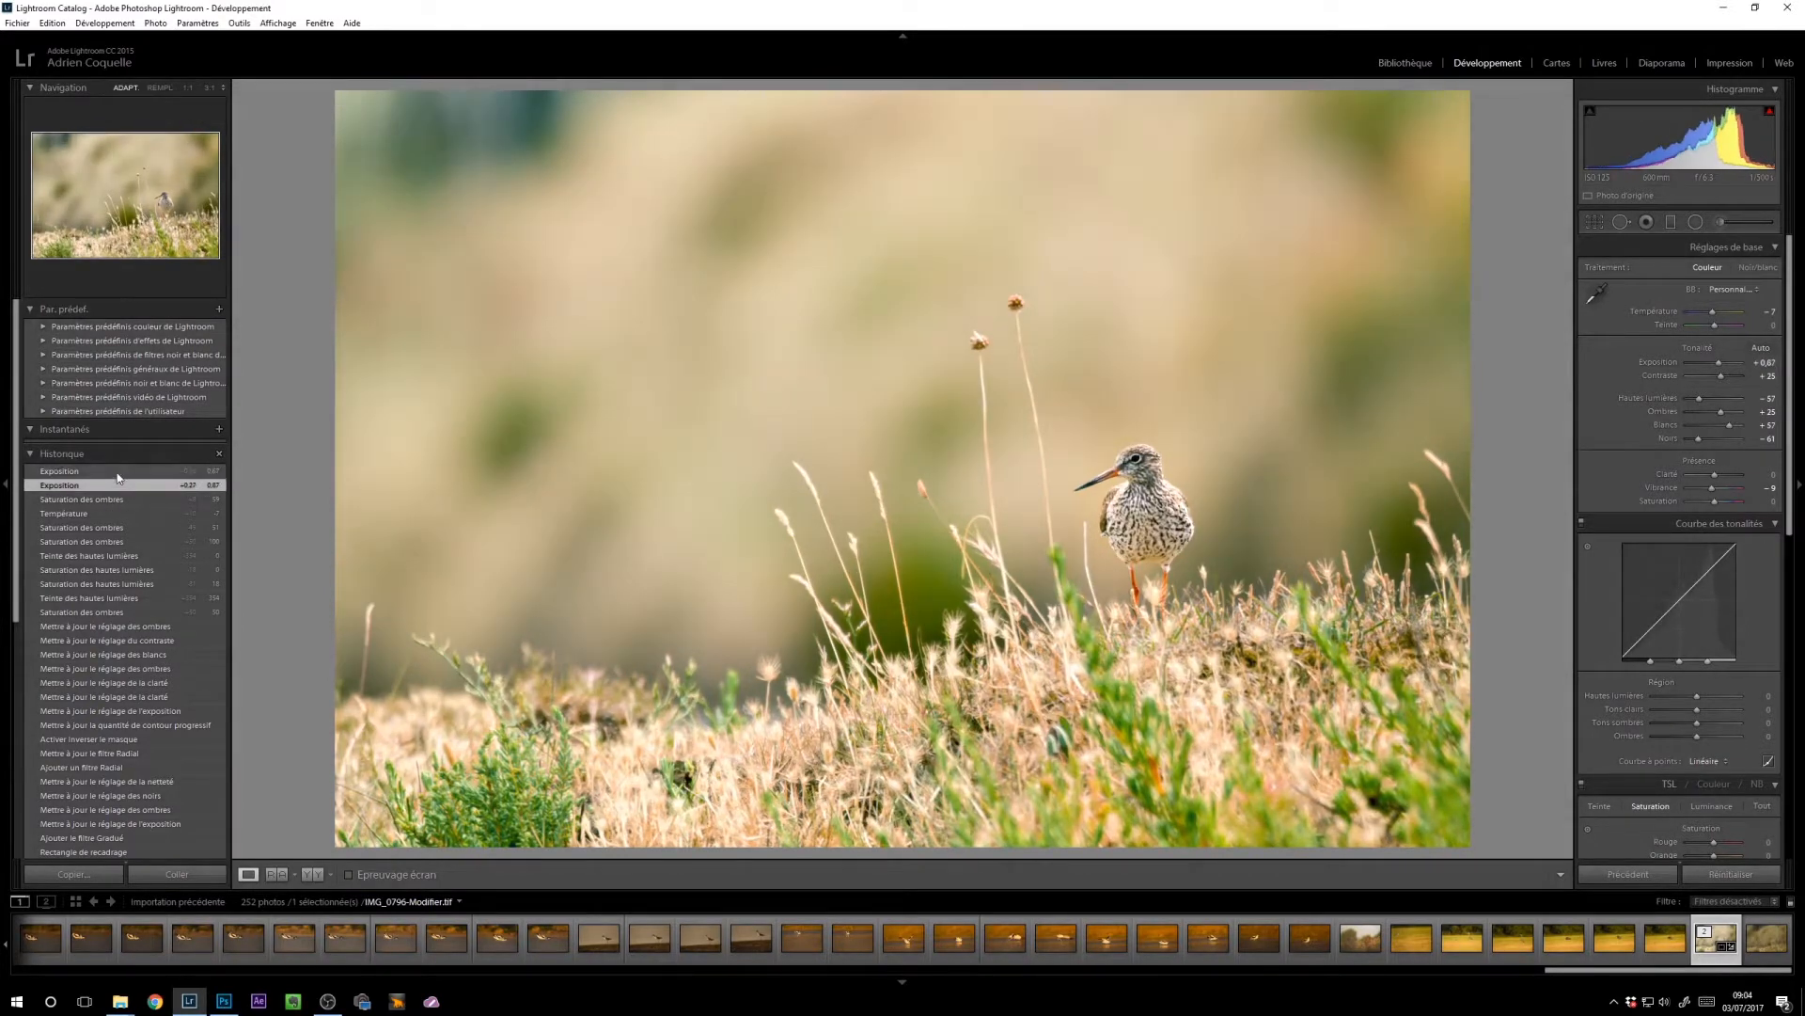
click(117, 473)
click(116, 484)
click(119, 473)
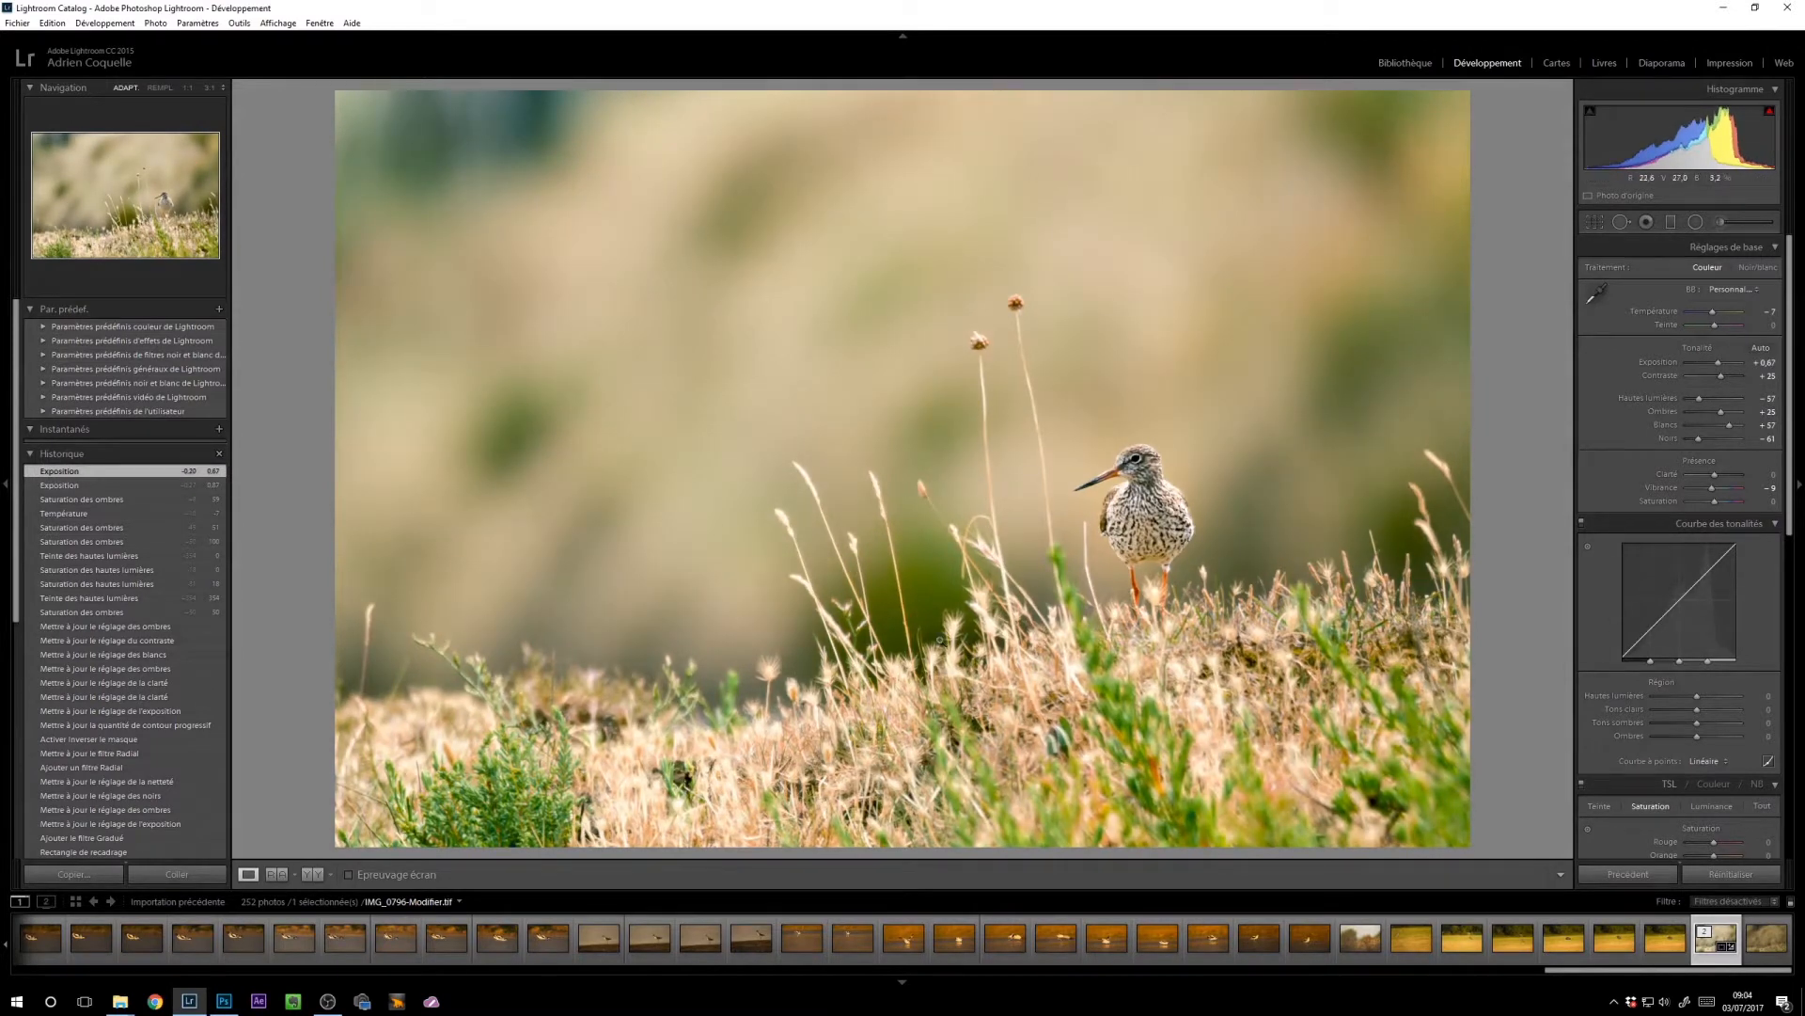